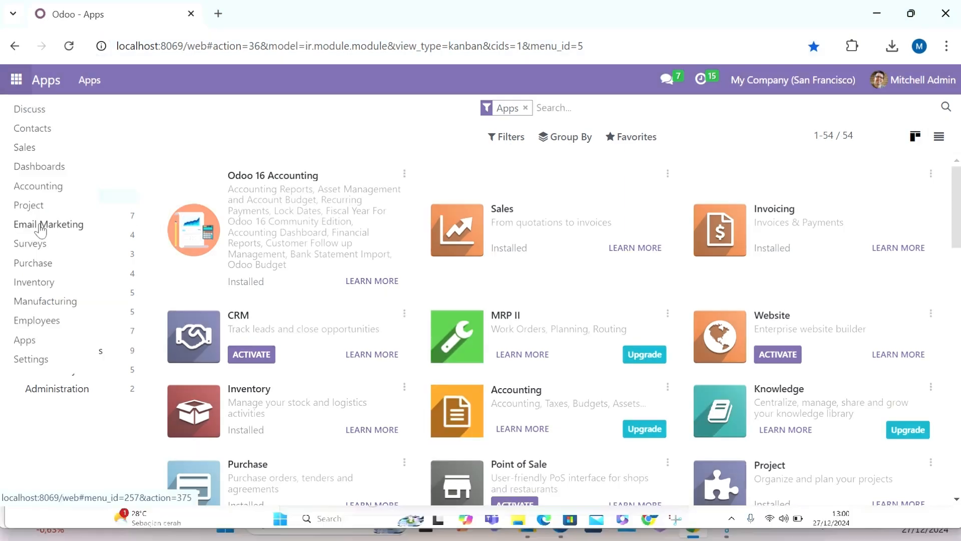
Go to Inventory > Configuration > Product Categories to list the existing categories.
{"action": "left_click", "coordinate": [31, 342]}
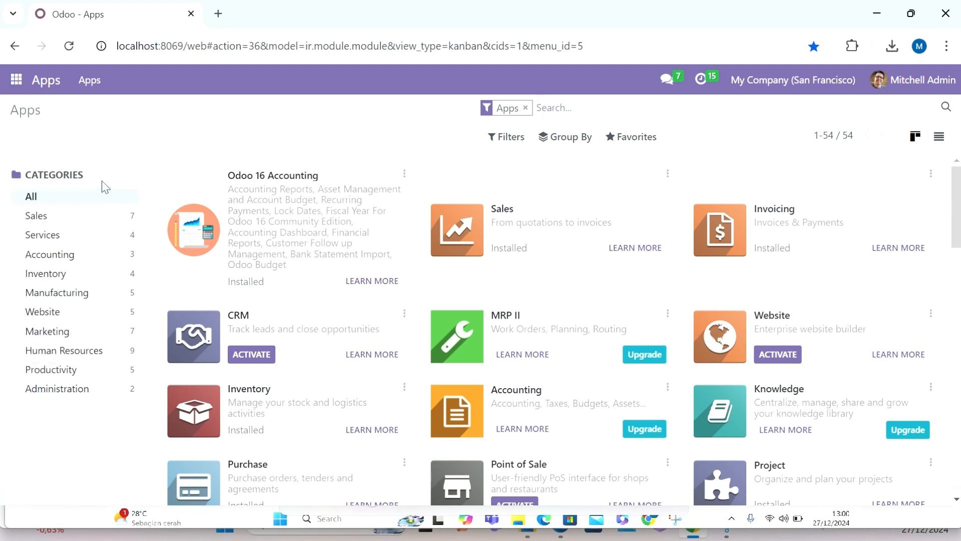
{"action": "left_click", "coordinate": [17, 81]}
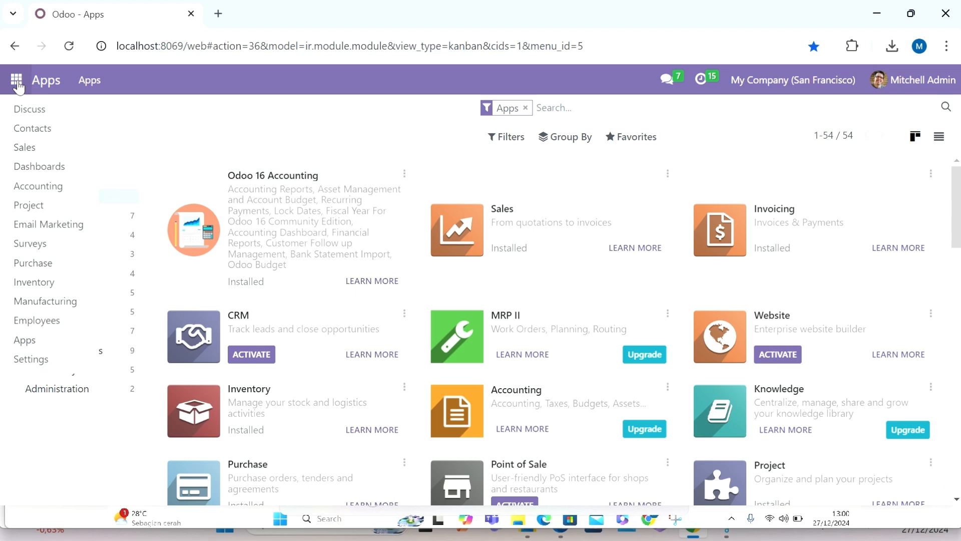
{"action": "left_click", "coordinate": [55, 283]}
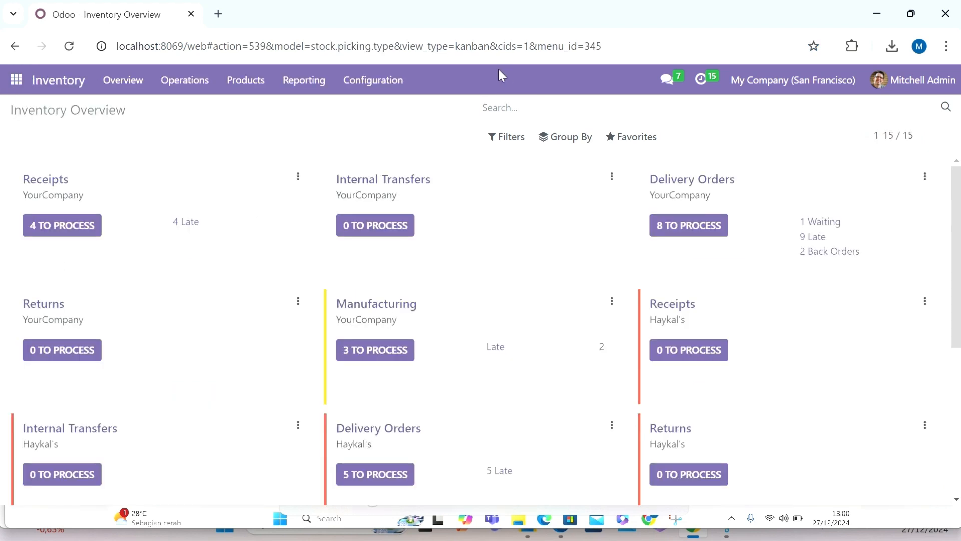
{"action": "left_click", "coordinate": [373, 87]}
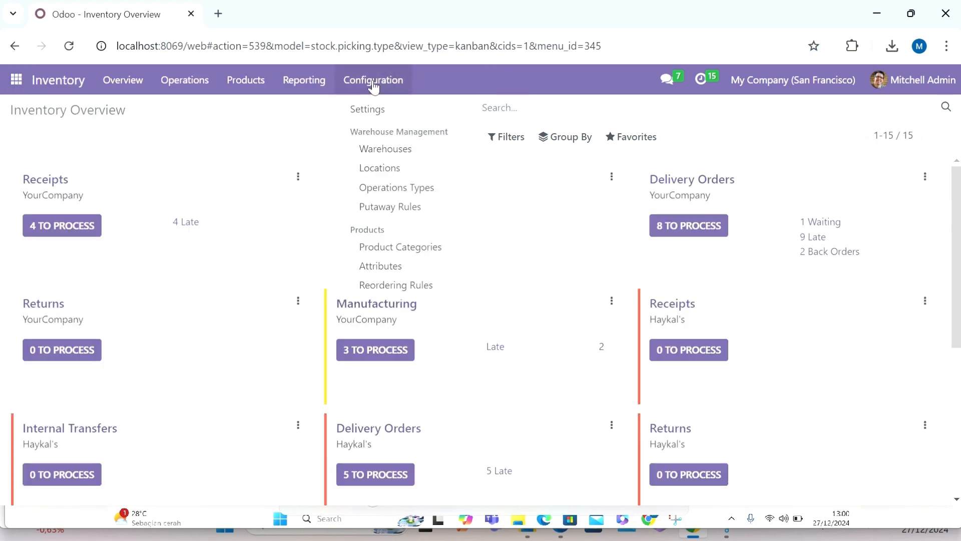
{"action": "left_click", "coordinate": [386, 250]}
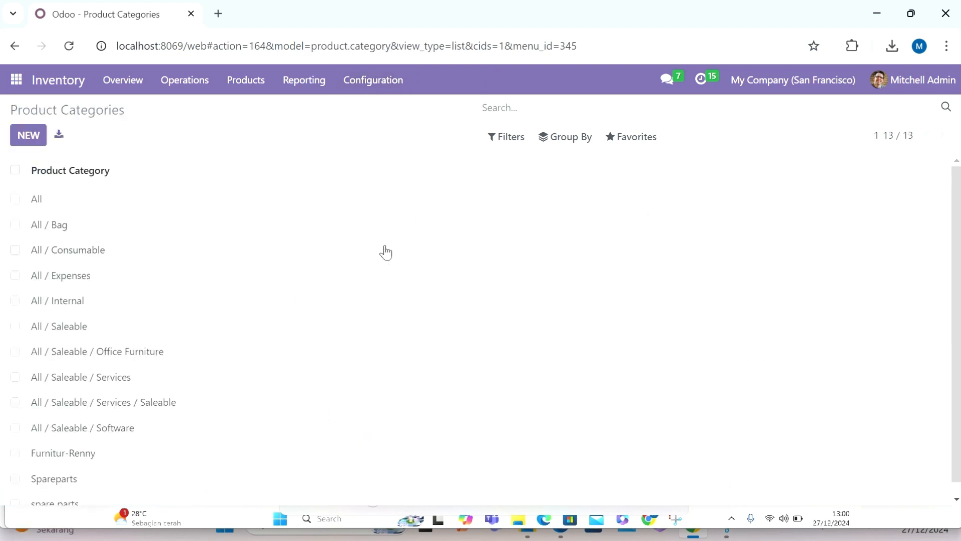
Create and save category 'aksesoris-' plus the author's name with AVCO costing and Automated valuation.
{"action": "left_click", "coordinate": [28, 134]}
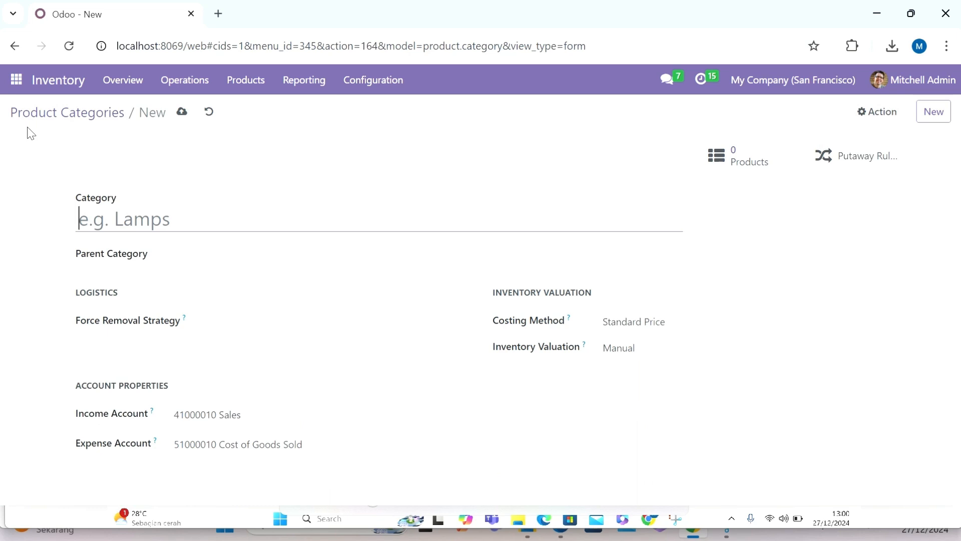
{"action": "type", "text": "akse"}
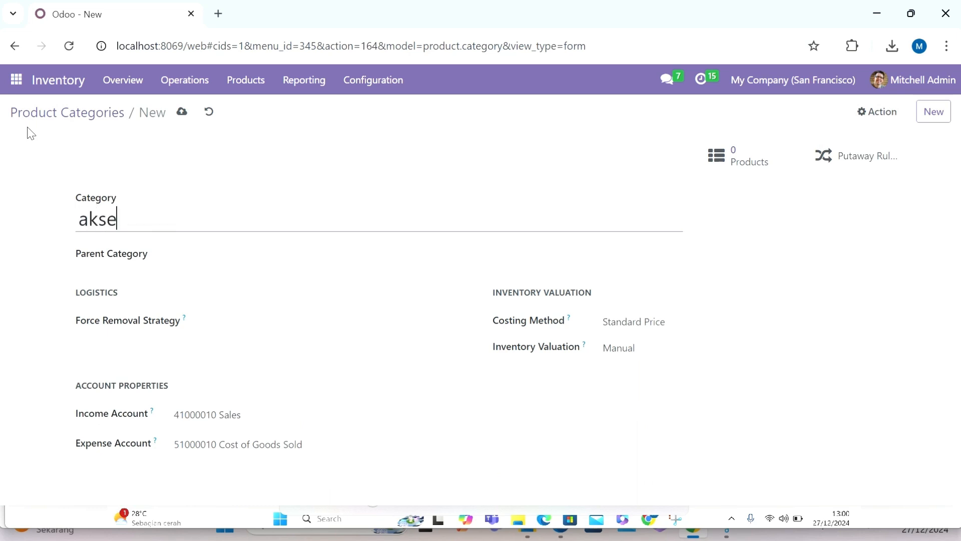
{"action": "type", "text": "soris-"}
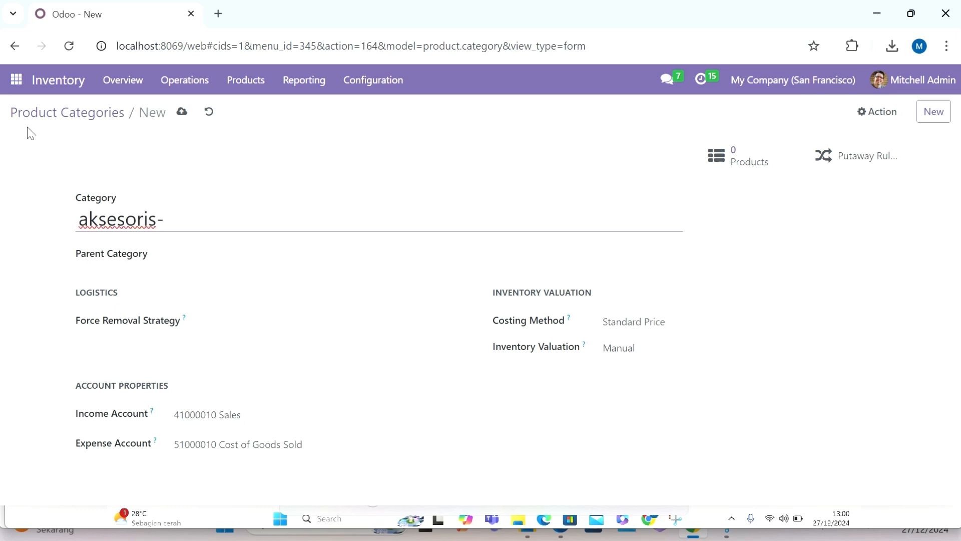
{"action": "type", "text": "muhammad h"}
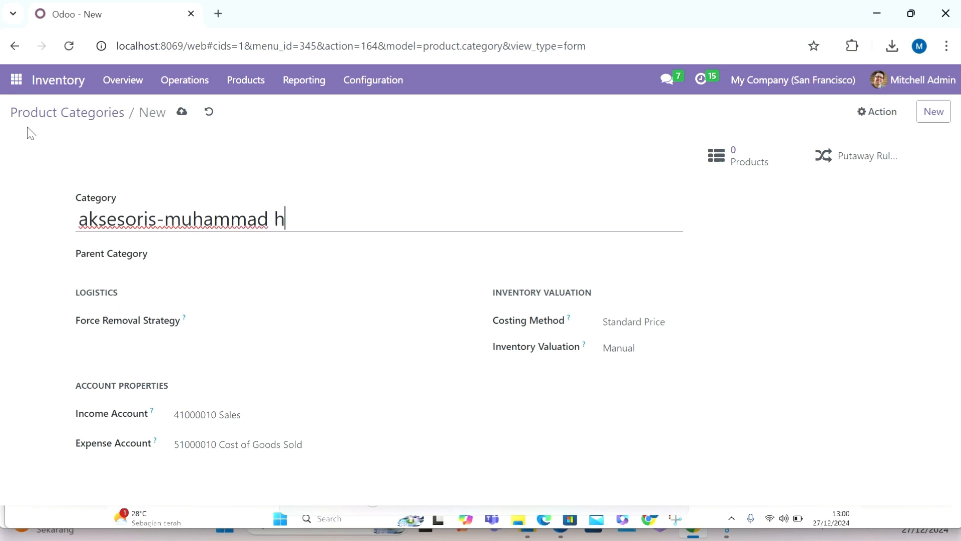
{"action": "type", "text": "aya"}
{"action": "type", "text": "kal"}
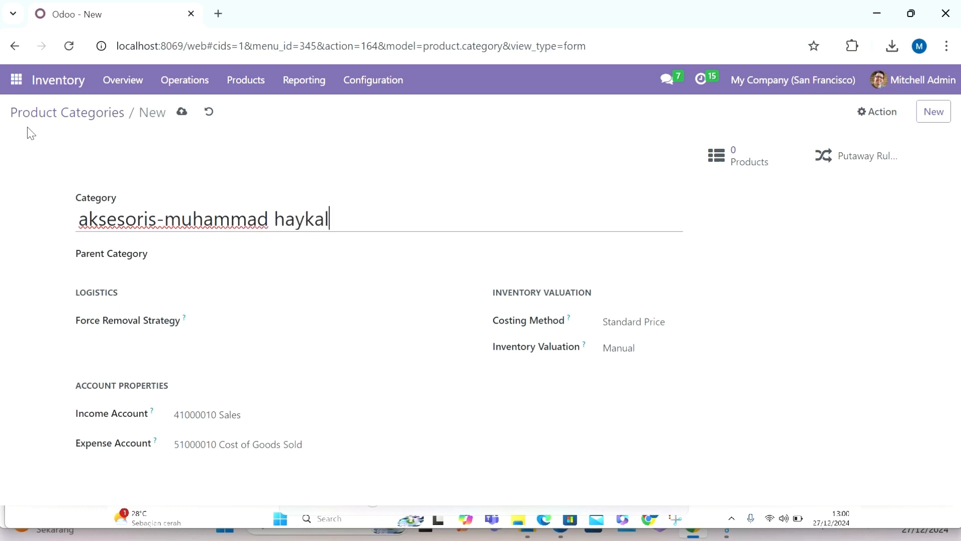
{"action": "left_click", "coordinate": [656, 328]}
{"action": "left_click", "coordinate": [650, 380]}
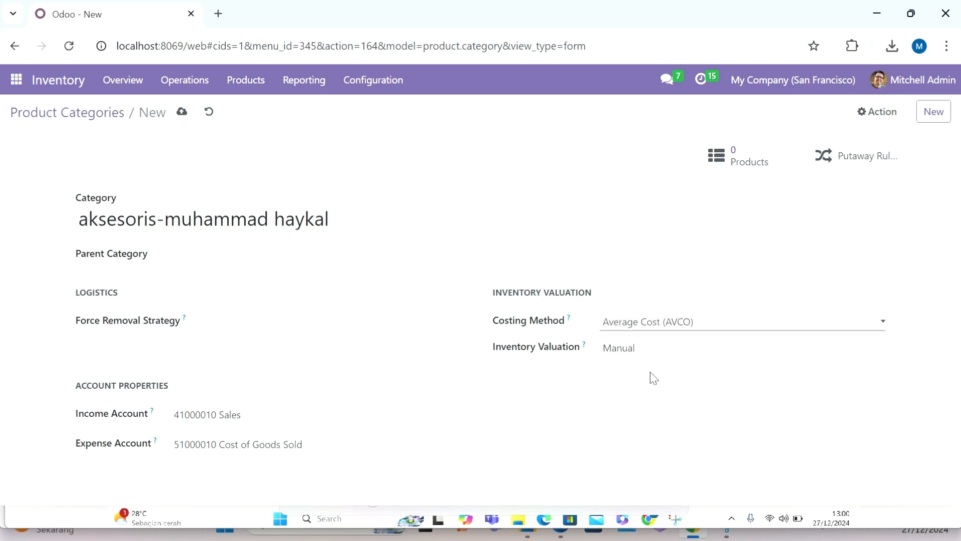
{"action": "left_click", "coordinate": [652, 357]}
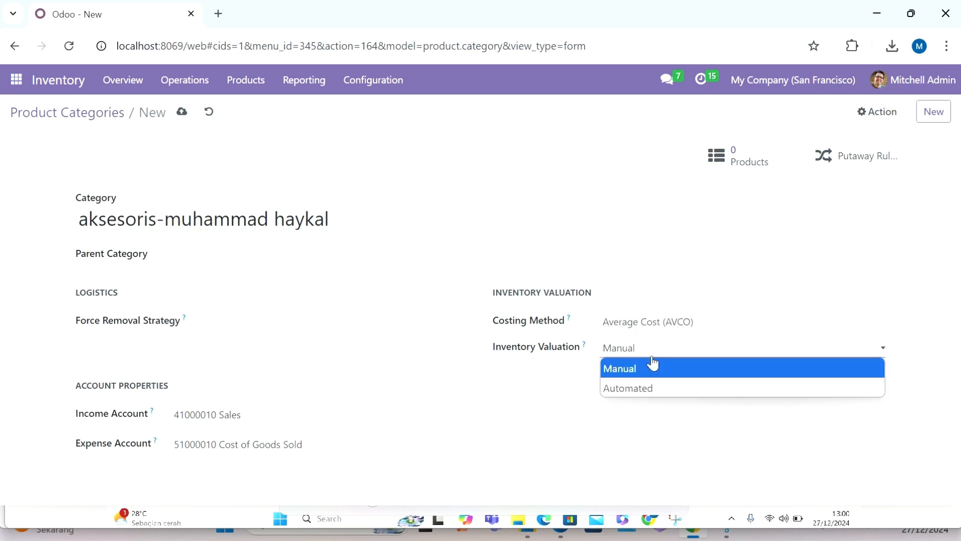
{"action": "left_click", "coordinate": [654, 387]}
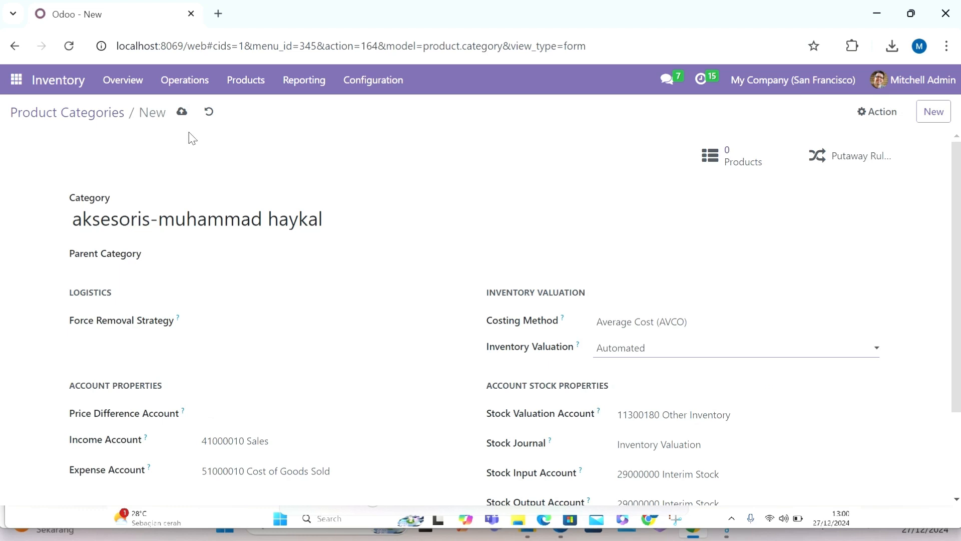
{"action": "left_click", "coordinate": [183, 116]}
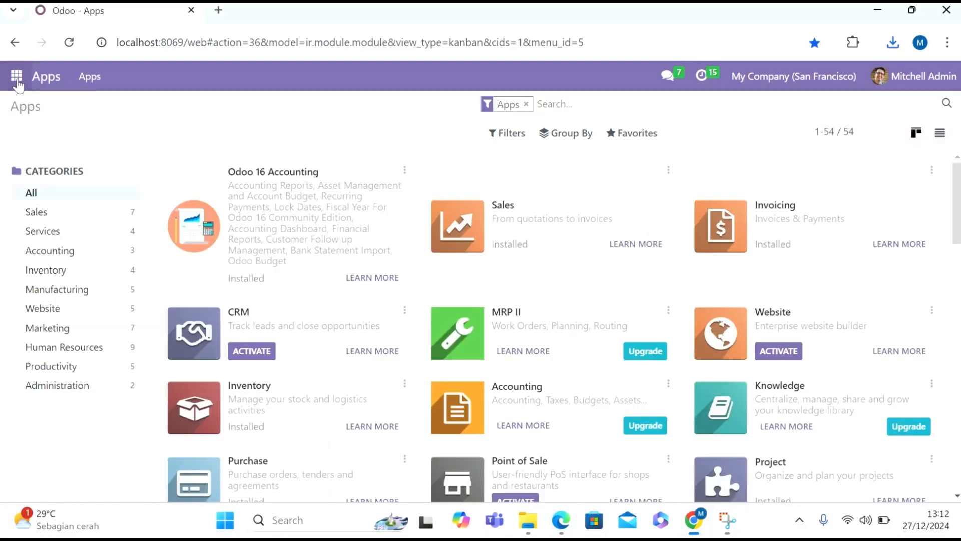
Go to the Inventory app's Products catalogue.
{"action": "left_click", "coordinate": [17, 77]}
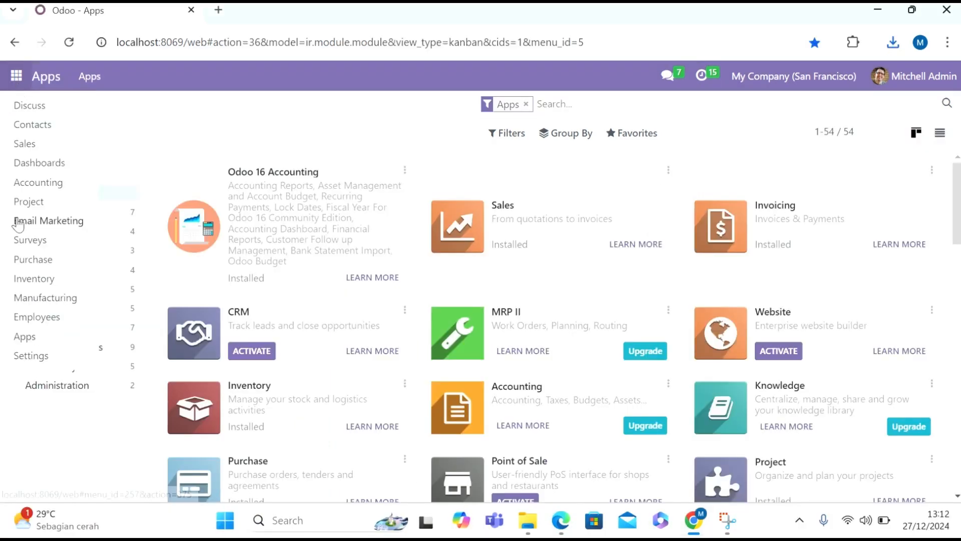
{"action": "left_click", "coordinate": [30, 278]}
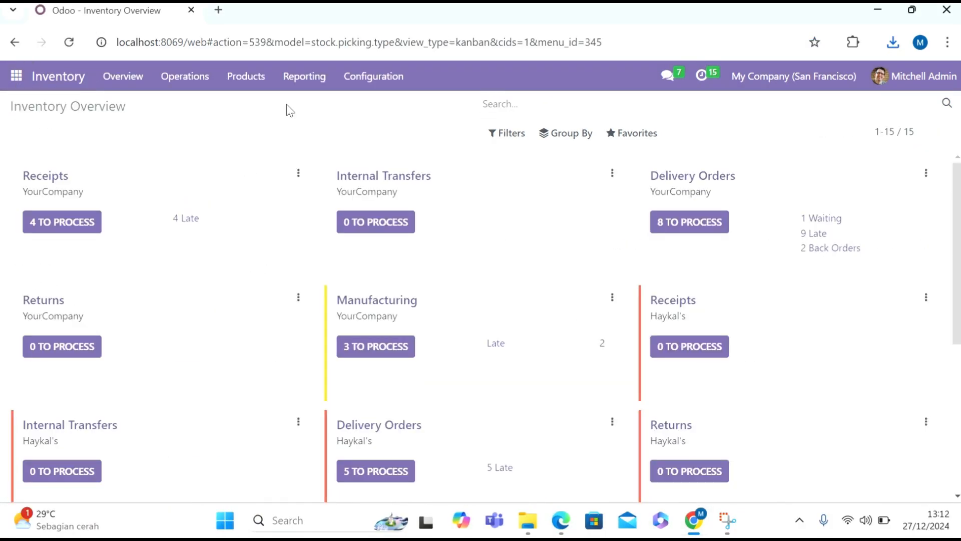
{"action": "left_click", "coordinate": [261, 82]}
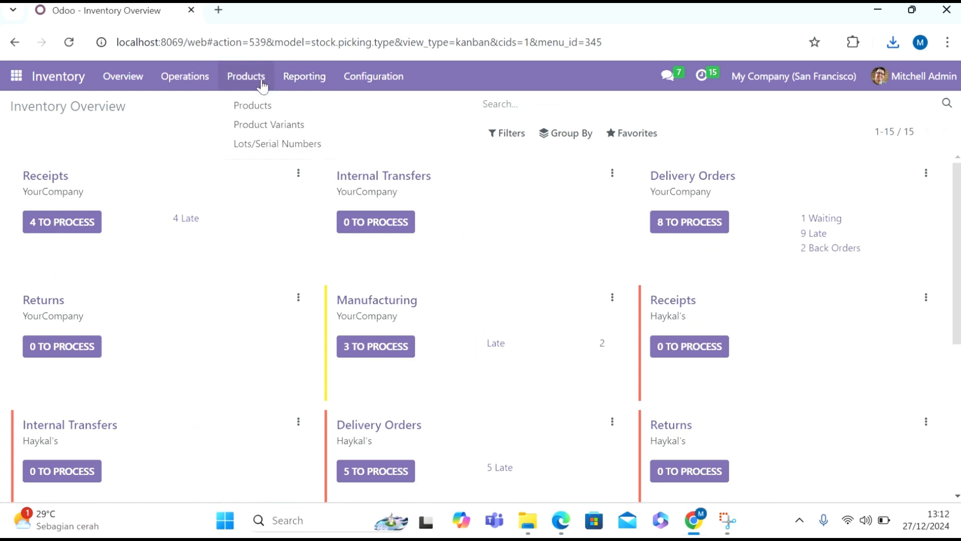
{"action": "left_click", "coordinate": [260, 103]}
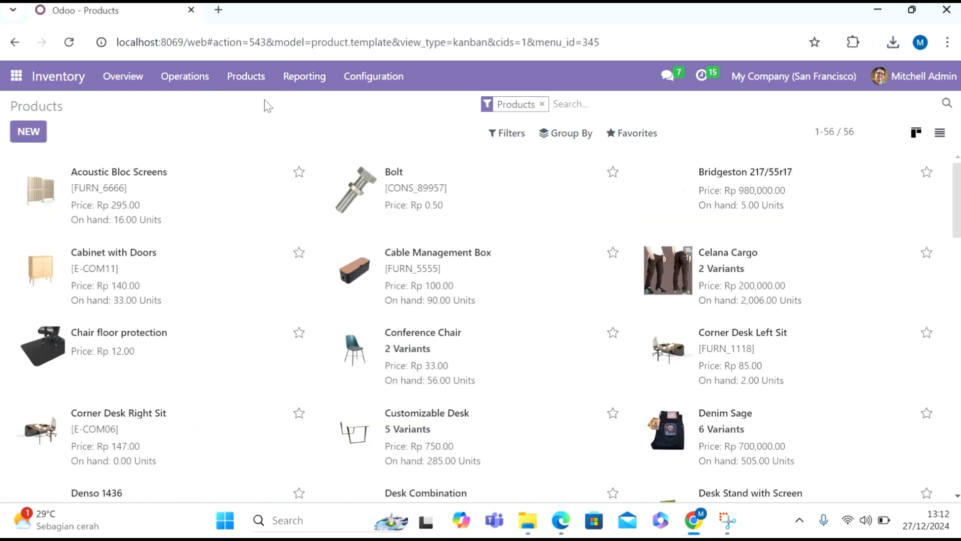
Start a new product named 'gelang emas-' followed by the author's name.
{"action": "left_click", "coordinate": [27, 131]}
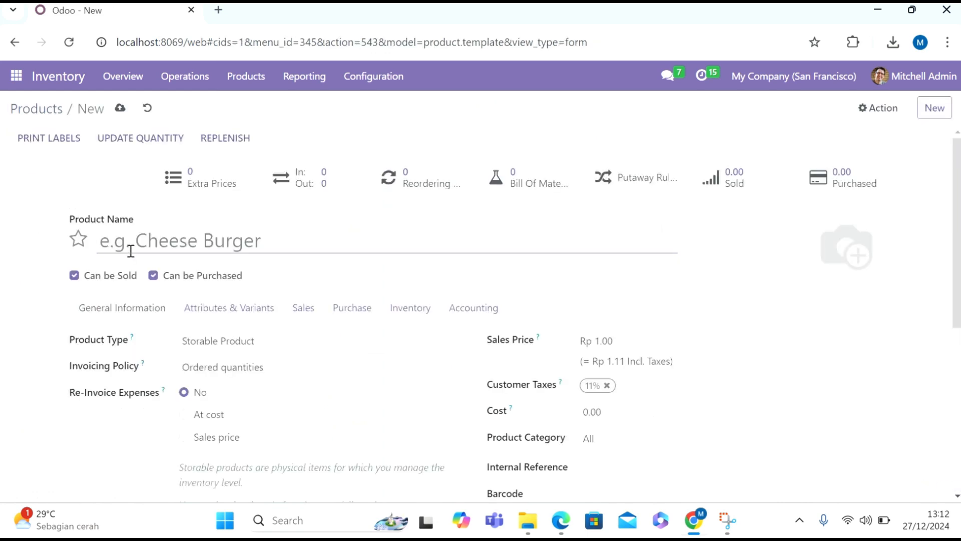
{"action": "type", "text": "gelag"}
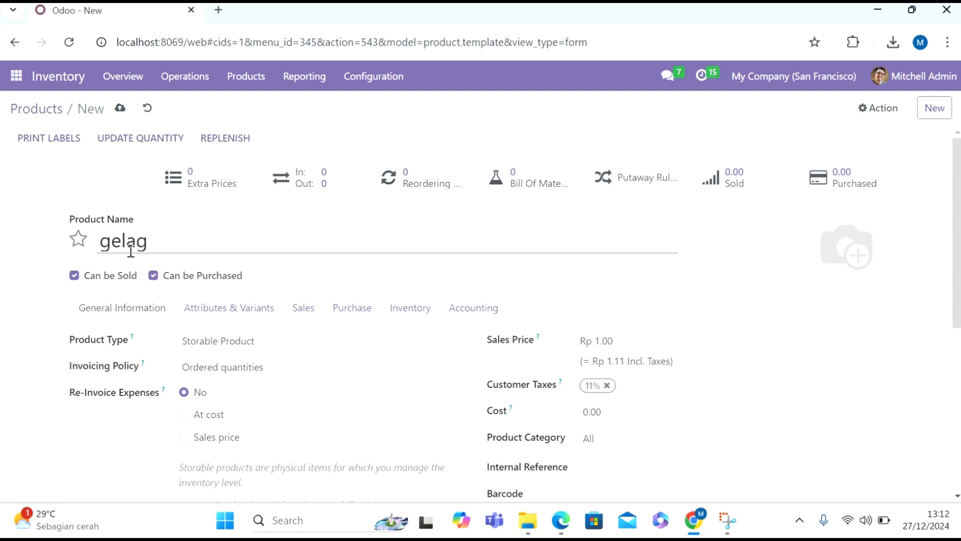
{"action": "key", "text": "BackSpace"}
{"action": "type", "text": "ng emas"}
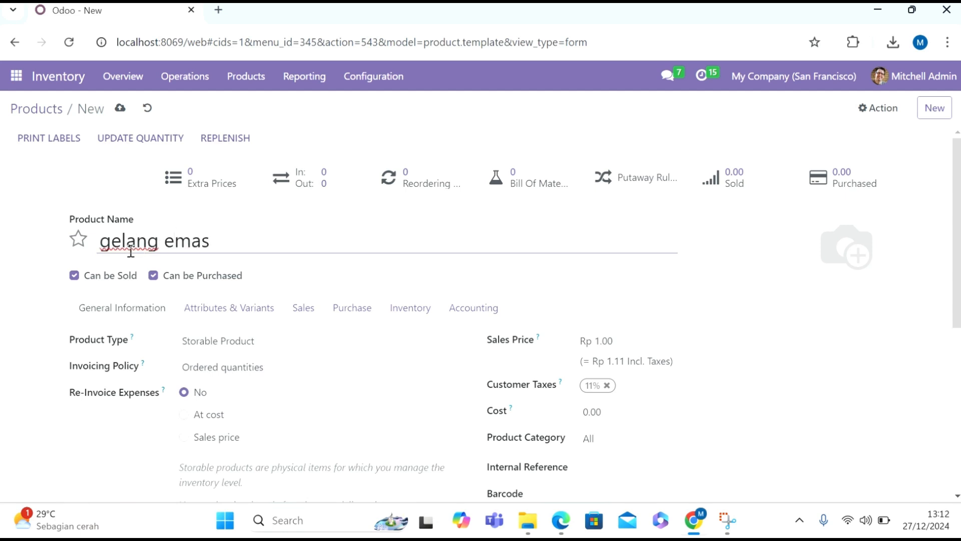
{"action": "type", "text": "-muham"}
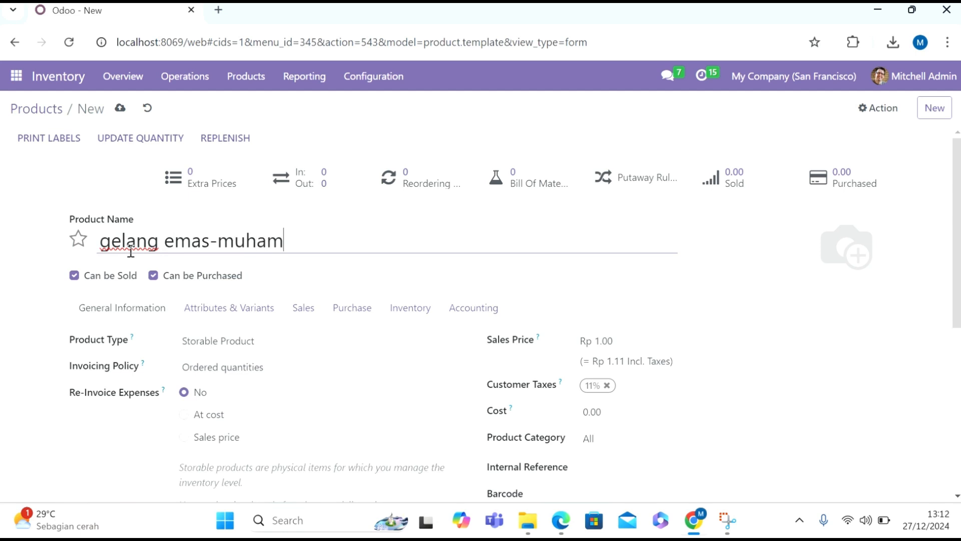
{"action": "type", "text": "mad haykal"}
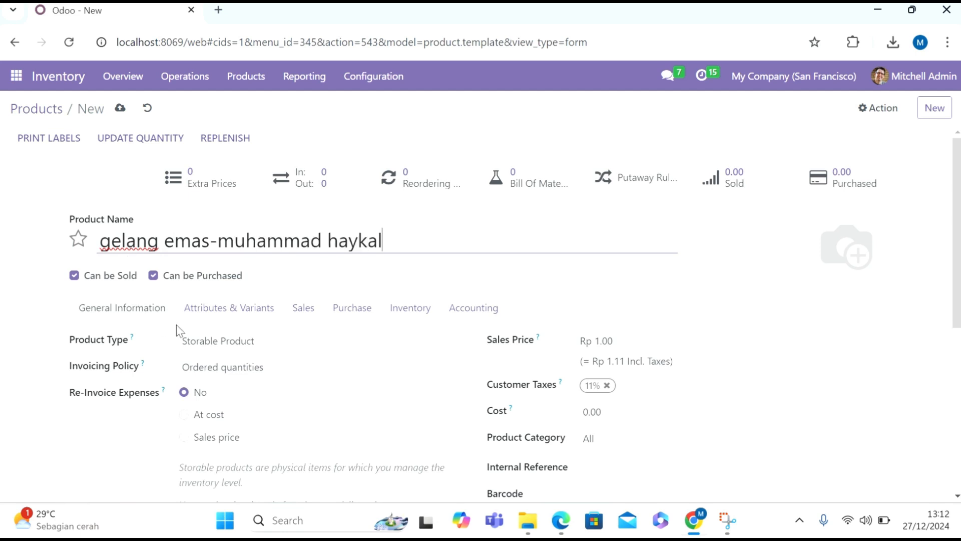
Upload the gold bracelet image from Videos > gelang mas as the product photo.
{"action": "mouse_move", "coordinate": [854, 254]}
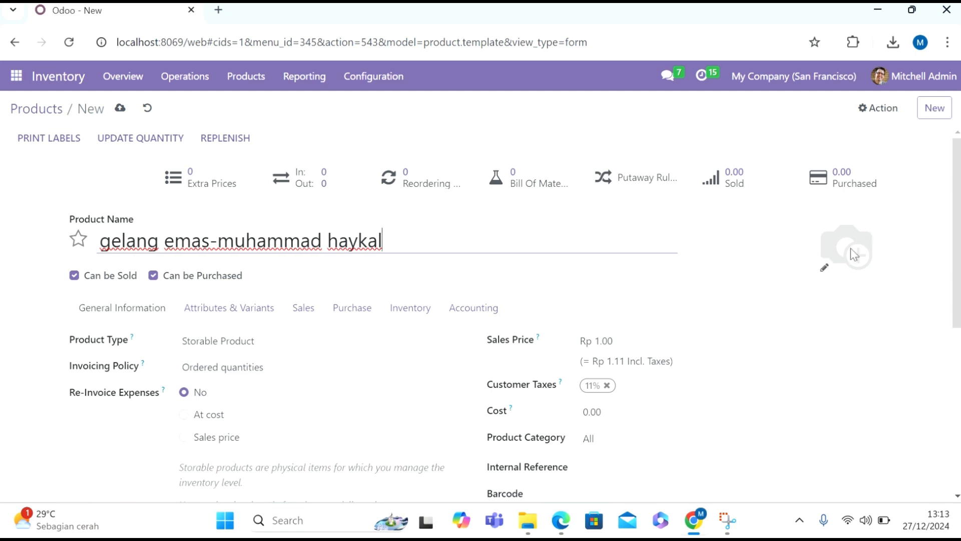
{"action": "left_click", "coordinate": [826, 270]}
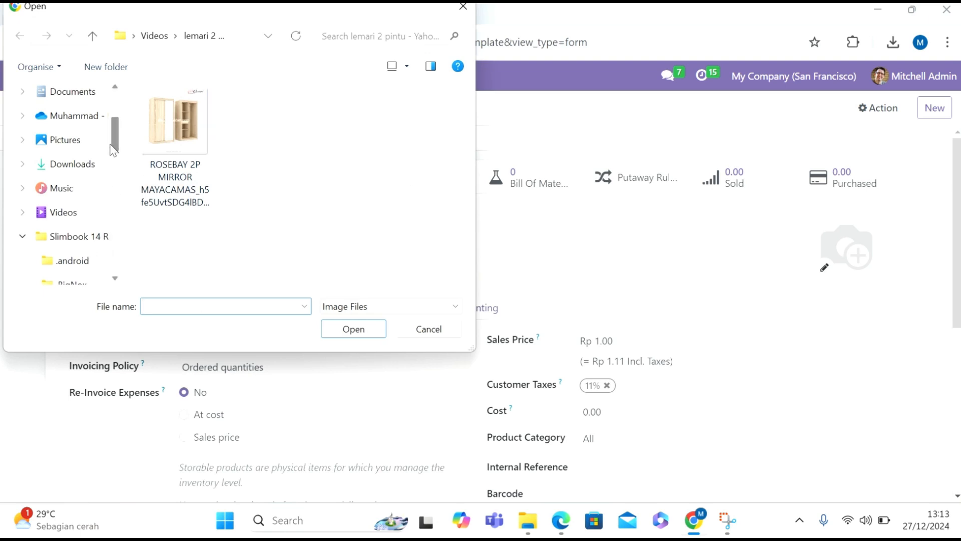
{"action": "mouse_move", "coordinate": [114, 149]}
{"action": "left_mouse_down"}
{"action": "mouse_move", "coordinate": [112, 210]}
{"action": "mouse_move", "coordinate": [111, 150]}
{"action": "left_mouse_up"}
{"action": "left_click", "coordinate": [96, 167]}
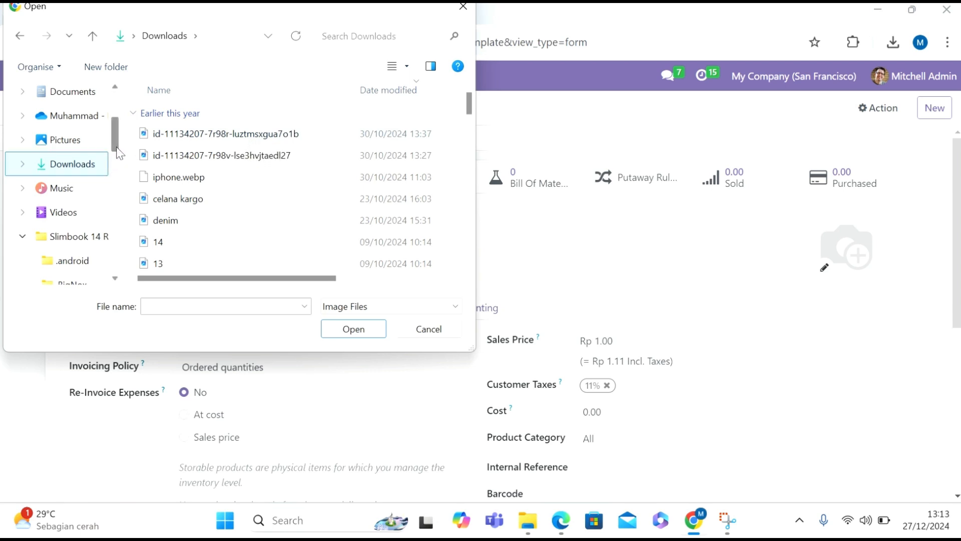
{"action": "left_click", "coordinate": [73, 211]}
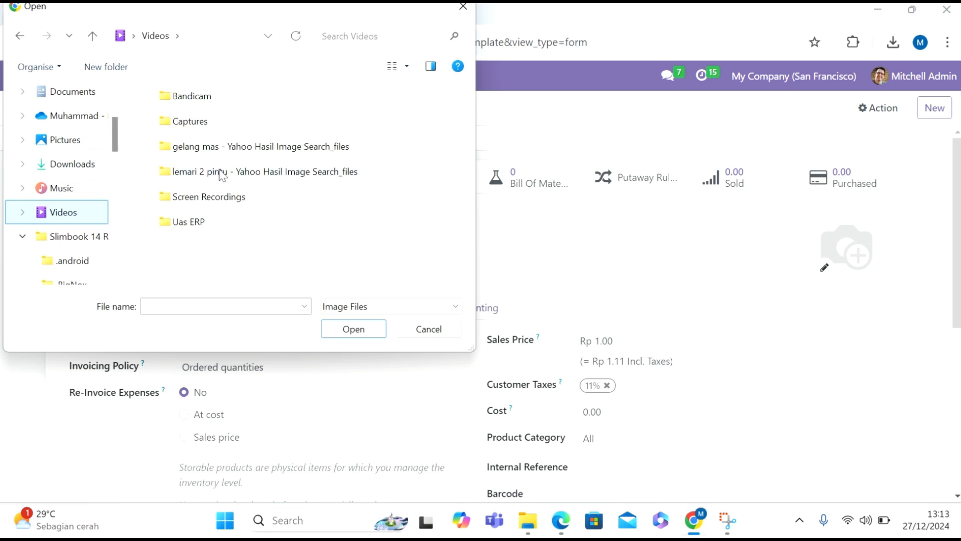
{"action": "left_click", "coordinate": [197, 147]}
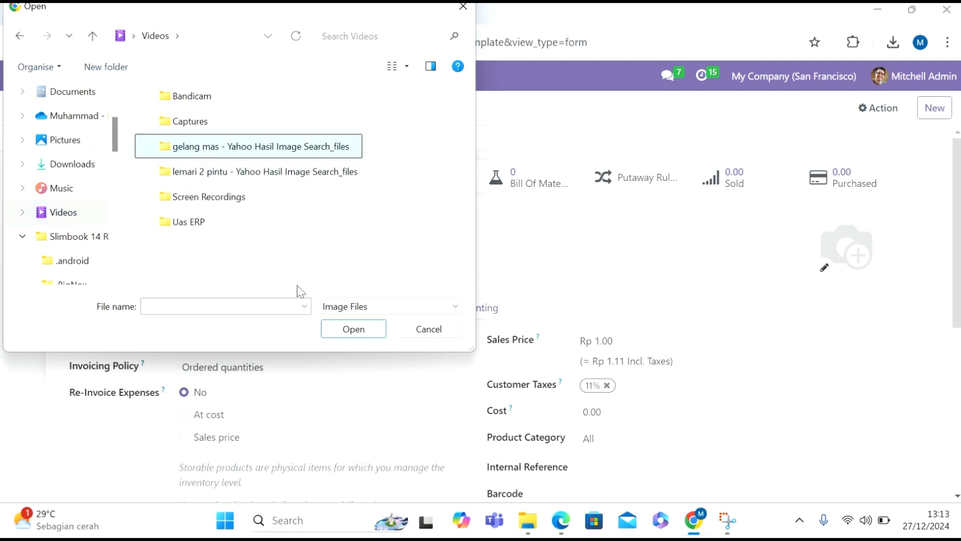
{"action": "double_click", "coordinate": [318, 146]}
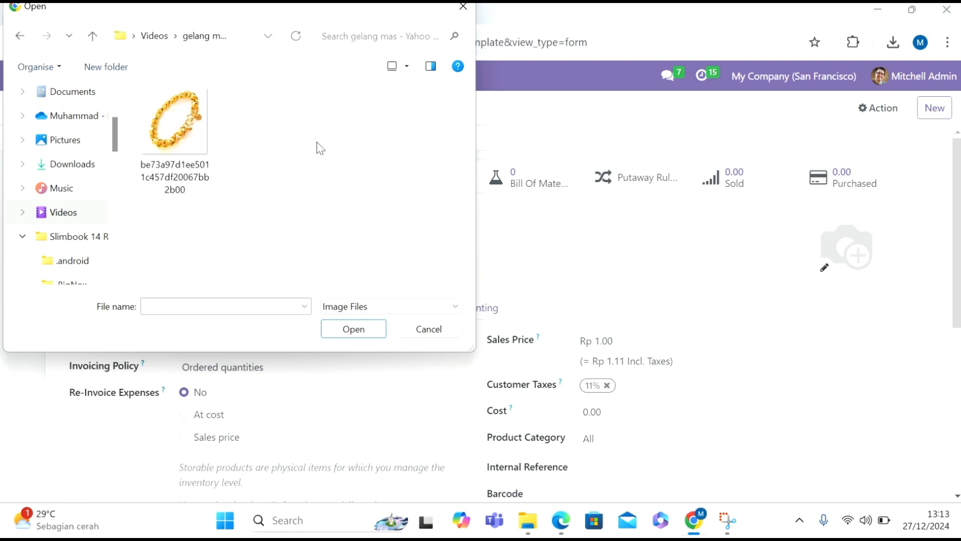
{"action": "left_click", "coordinate": [179, 127]}
{"action": "left_click", "coordinate": [362, 331]}
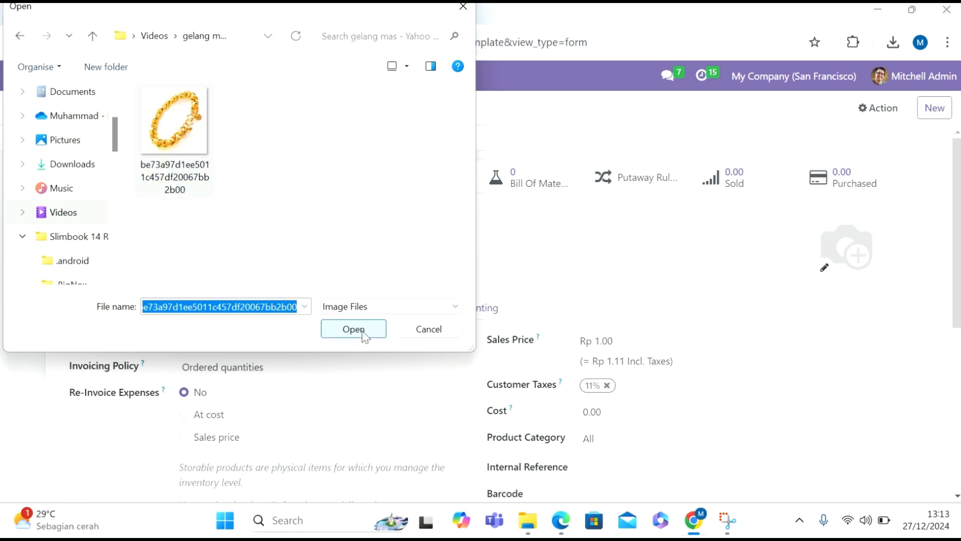
Set the product's sales price to 6,000,000 and its cost to 3,000,000.
{"action": "scroll", "coordinate": [364, 338], "scroll_direction": "down", "scroll_amount": 2}
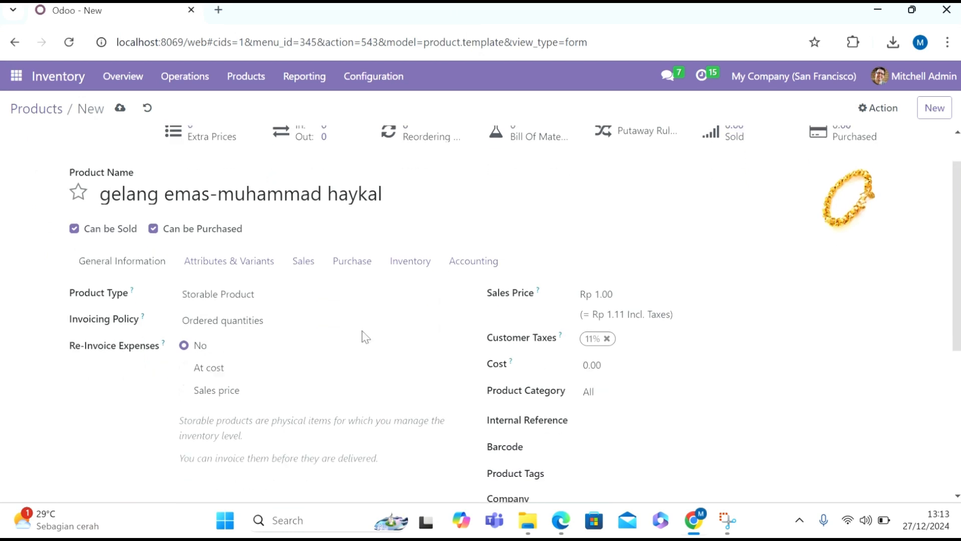
{"action": "left_click", "coordinate": [661, 275]}
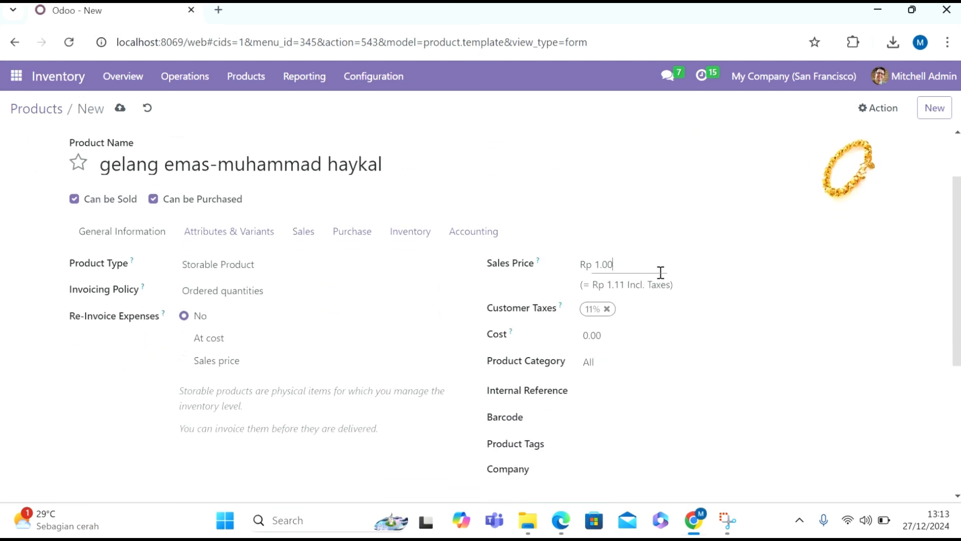
{"action": "key", "text": "BackSpace"}
{"action": "key", "text": "BackSpace"}
{"action": "key", "text": "BackSpace"}
{"action": "key", "text": "BackSpace"}
{"action": "type", "text": "3"}
{"action": "key", "text": "BackSpace"}
{"action": "type", "text": "6"}
{"action": "type", "text": "000000"}
{"action": "left_click", "coordinate": [622, 337]}
{"action": "key", "text": "BackSpace"}
{"action": "key", "text": "BackSpace"}
{"action": "key", "text": "BackSpace"}
{"action": "type", "text": "3"}
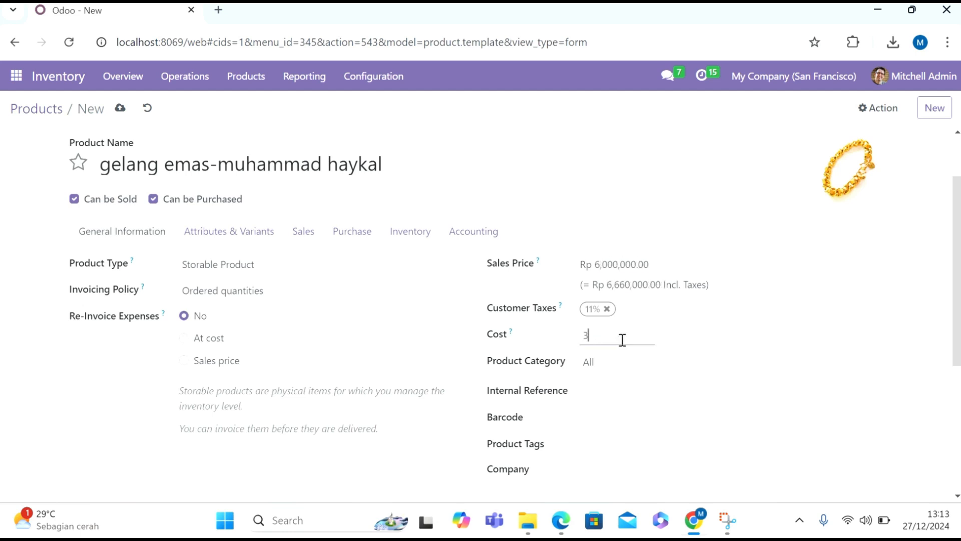
{"action": "type", "text": "000000"}
Assign the product to the aksesoris product category.
{"action": "left_click", "coordinate": [615, 369]}
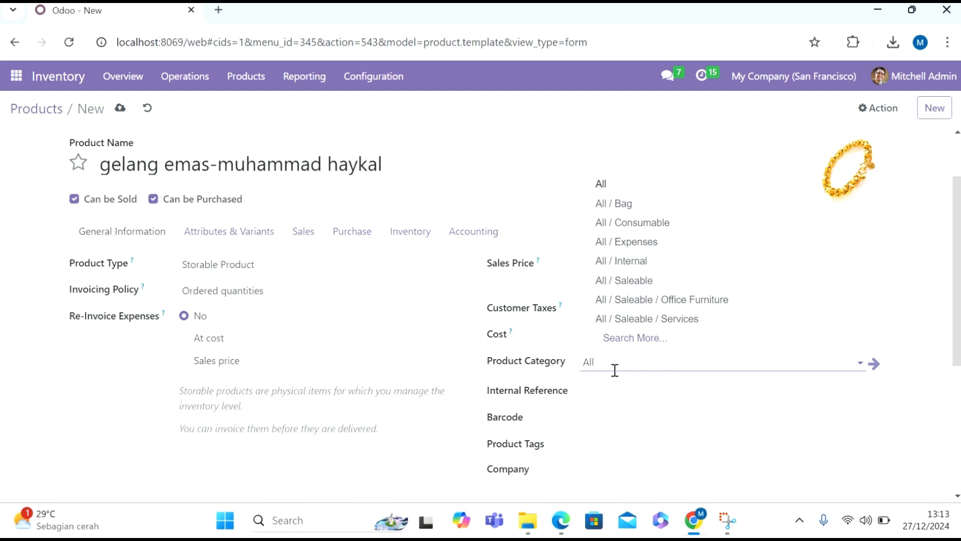
{"action": "type", "text": "ak"}
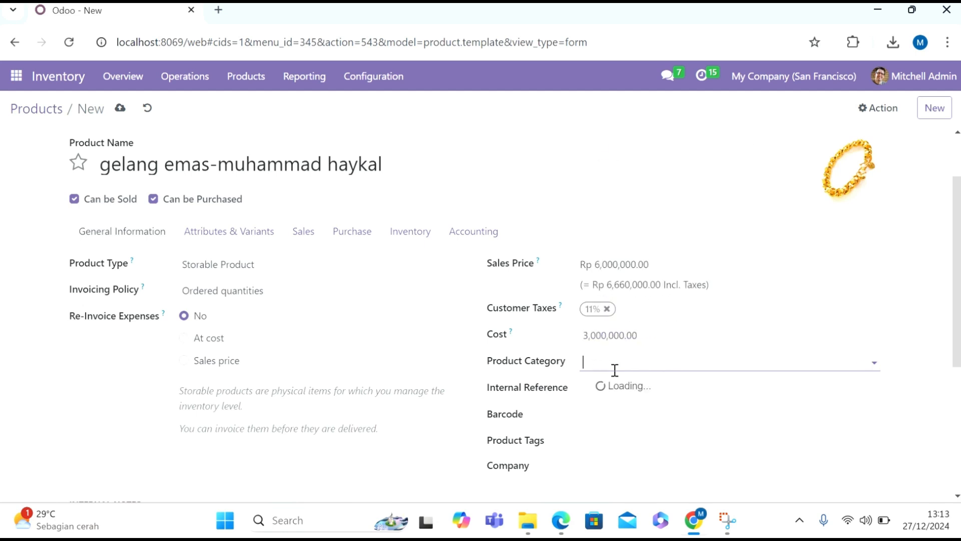
{"action": "type", "text": "se"}
{"action": "left_click", "coordinate": [621, 387]}
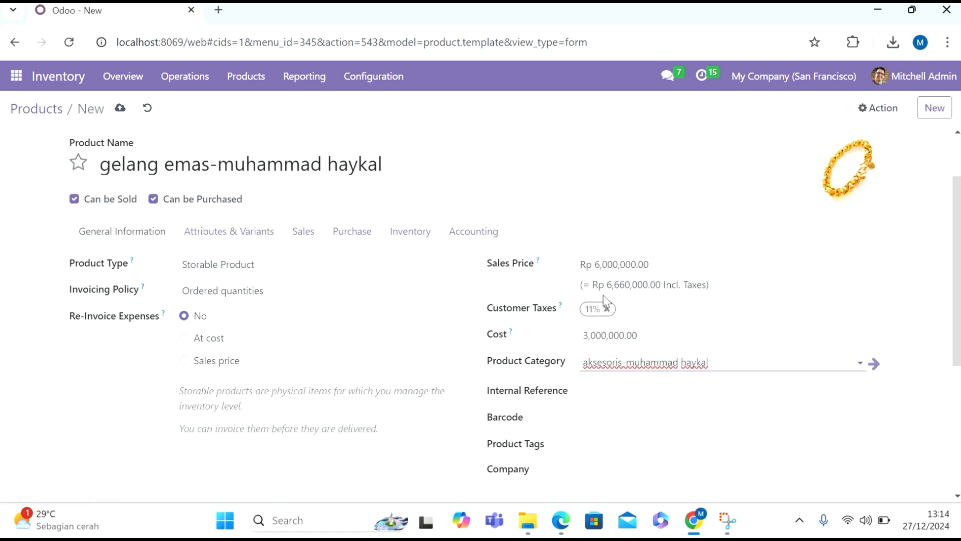
{"action": "left_click", "coordinate": [243, 240]}
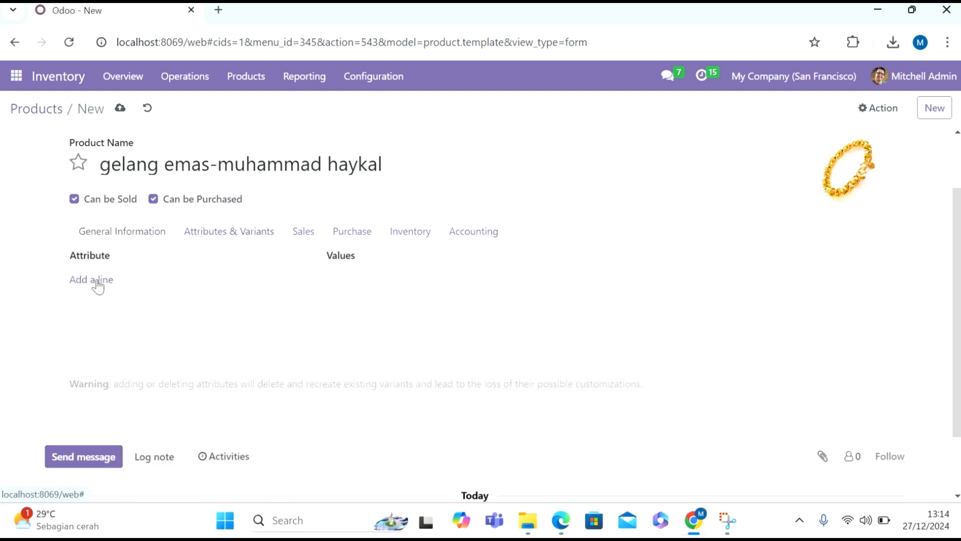
Add a warna attribute line with values emas (newly created) and putih.
{"action": "left_click", "coordinate": [98, 281]}
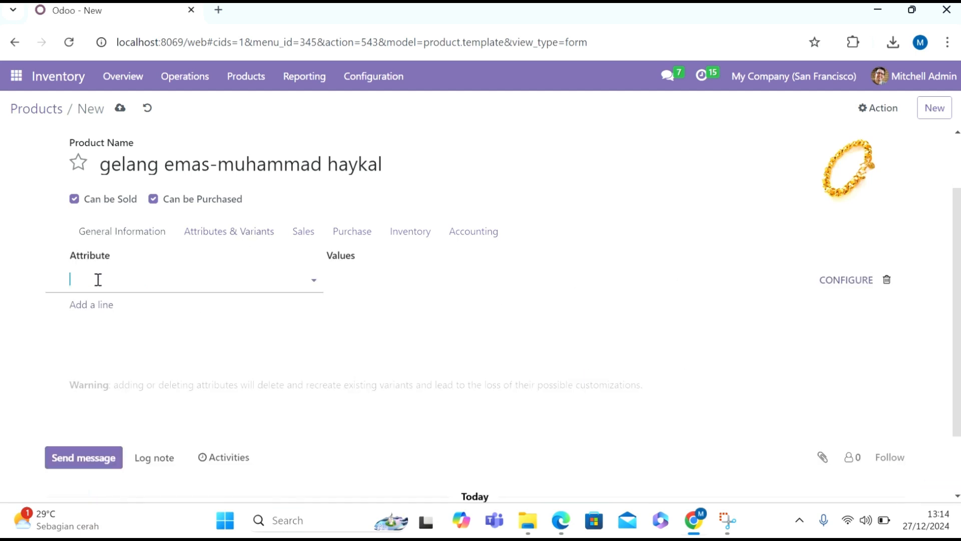
{"action": "type", "text": "war"}
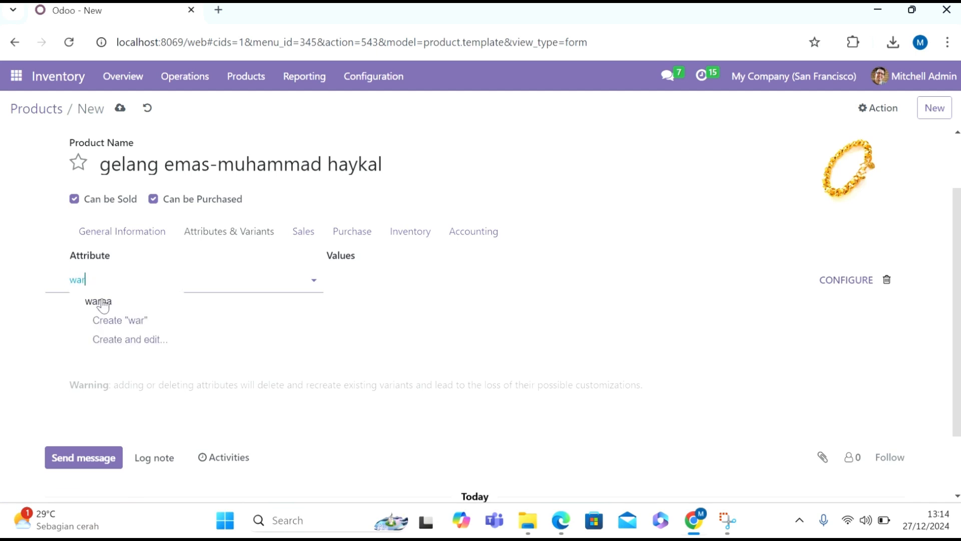
{"action": "left_click", "coordinate": [98, 301]}
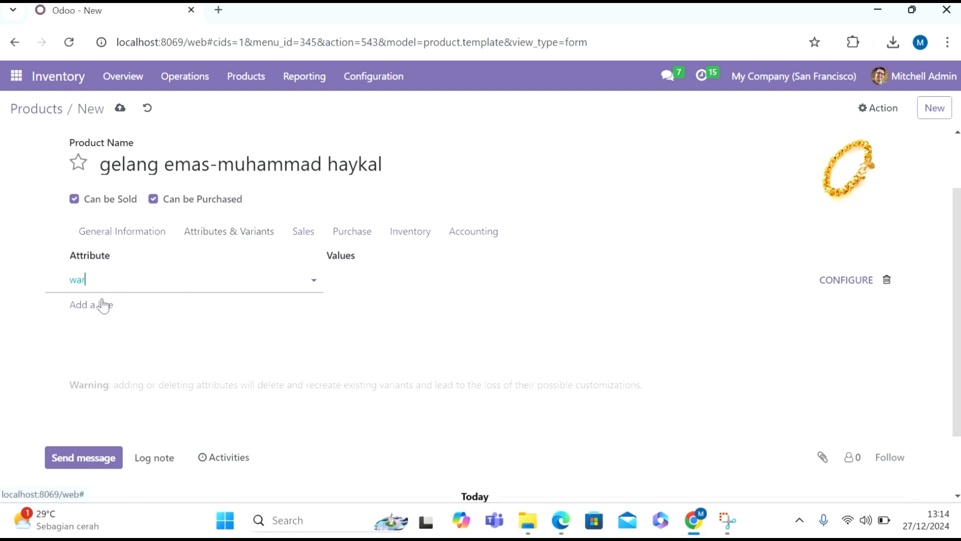
{"action": "left_click", "coordinate": [347, 281]}
{"action": "type", "text": "emas"}
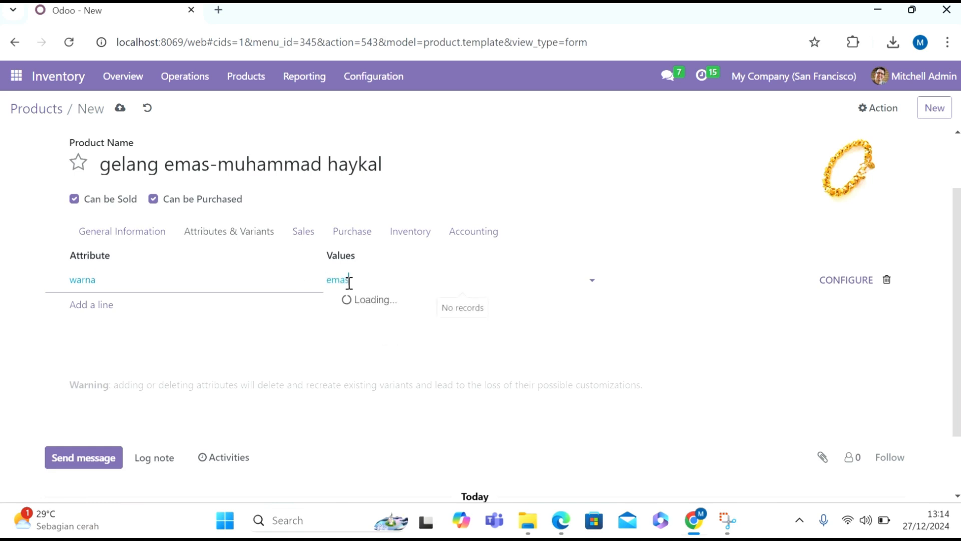
{"action": "left_click", "coordinate": [356, 303]}
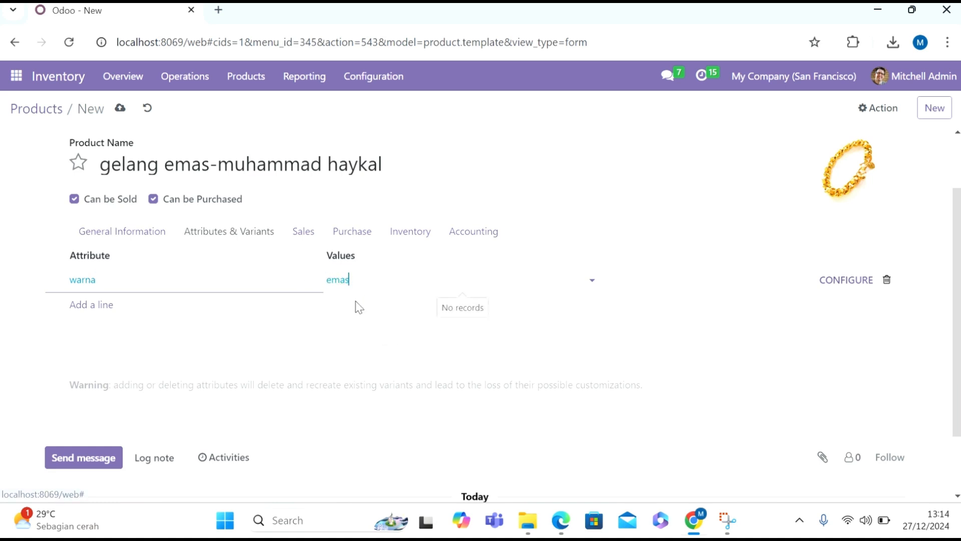
{"action": "type", "text": "pu"}
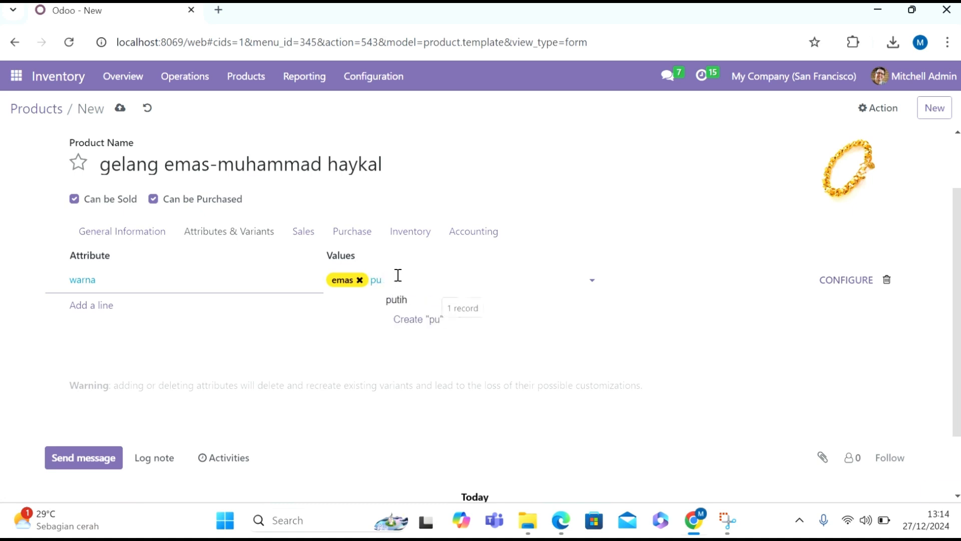
{"action": "type", "text": "tih"}
{"action": "left_click", "coordinate": [405, 303]}
On the Inventory tab, set the product's tracking to By Lots.
{"action": "left_click", "coordinate": [412, 229]}
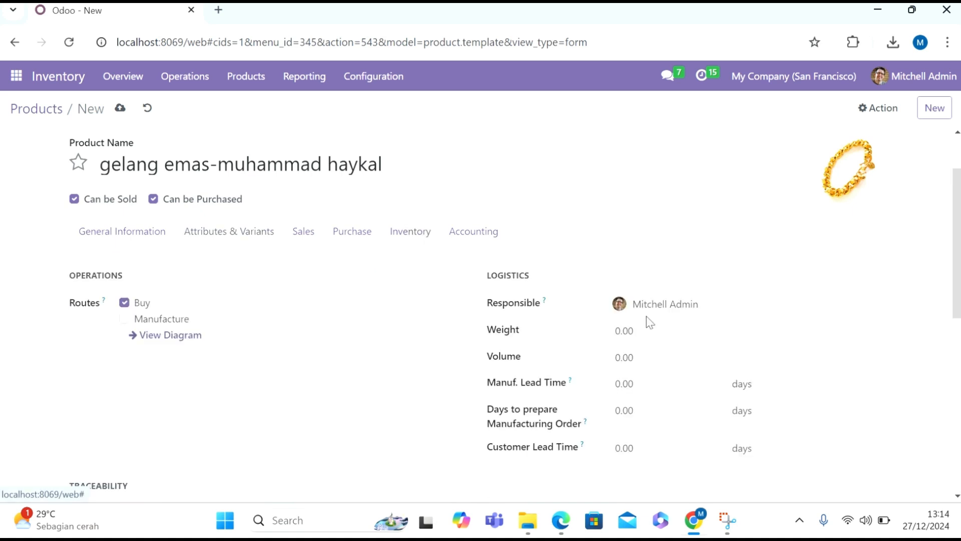
{"action": "scroll", "coordinate": [212, 362], "scroll_direction": "down", "scroll_amount": 4}
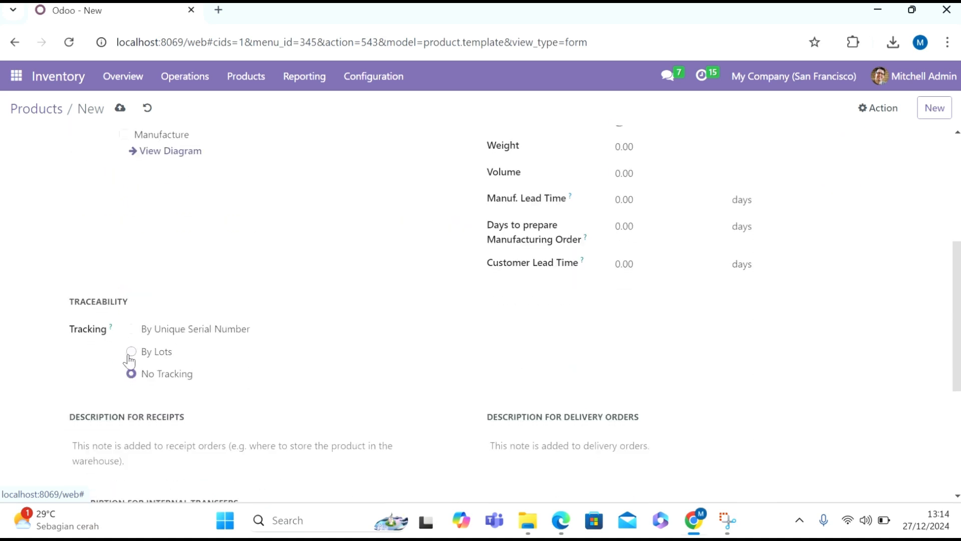
{"action": "left_click", "coordinate": [131, 353]}
{"action": "scroll", "coordinate": [410, 391], "scroll_direction": "up", "scroll_amount": 3}
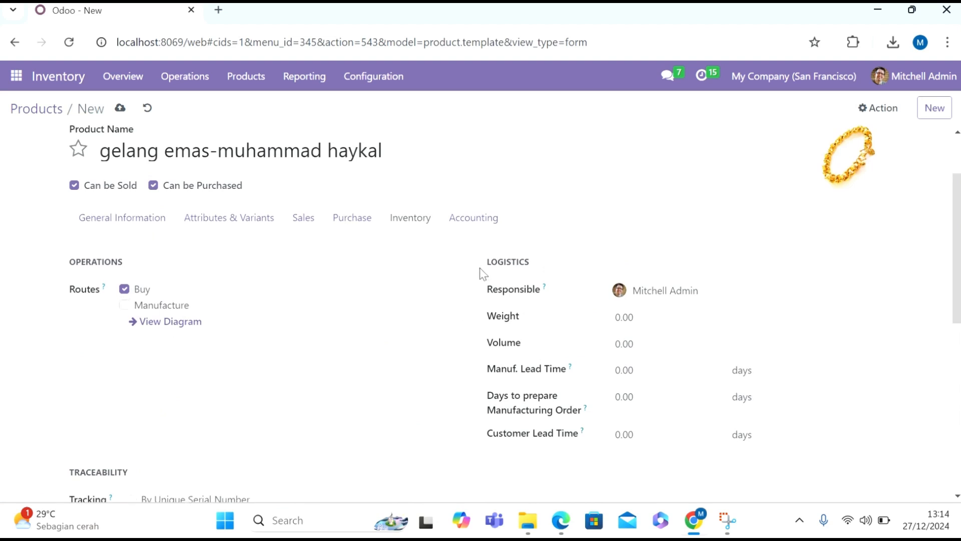
Set income account 41000010 Sales and expense account 51000010 Cost of Goods Sold.
{"action": "left_click", "coordinate": [473, 220]}
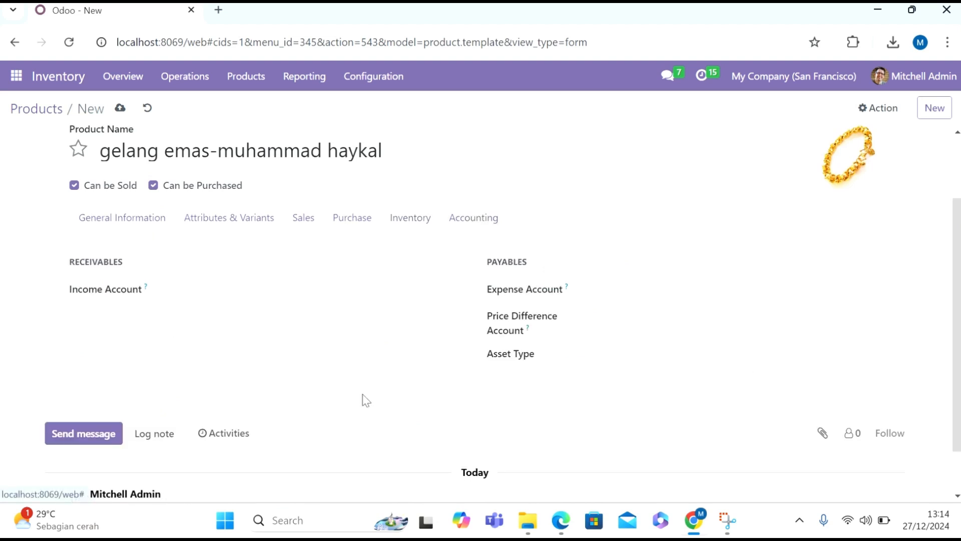
{"action": "left_click", "coordinate": [295, 288]}
{"action": "type", "text": "sales"}
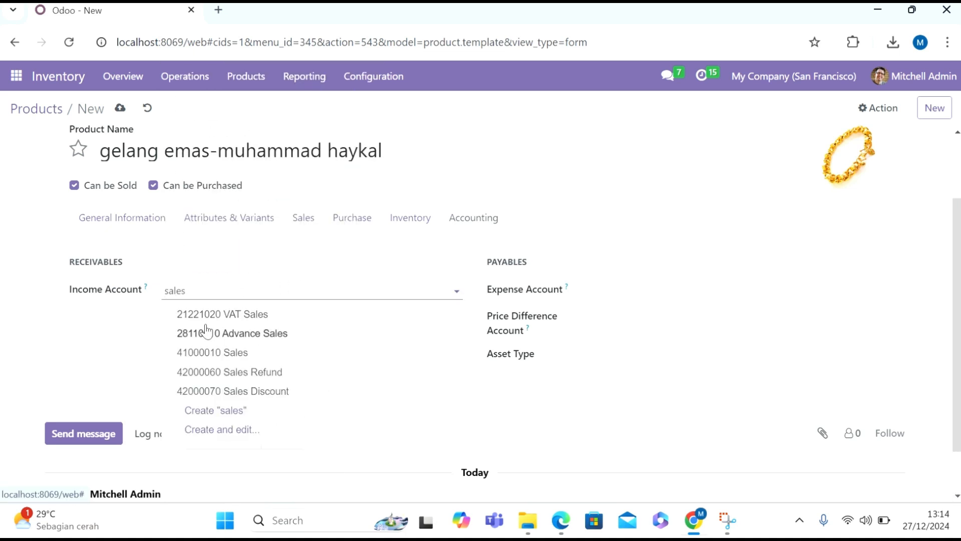
{"action": "left_click", "coordinate": [205, 353]}
{"action": "left_click", "coordinate": [650, 289]}
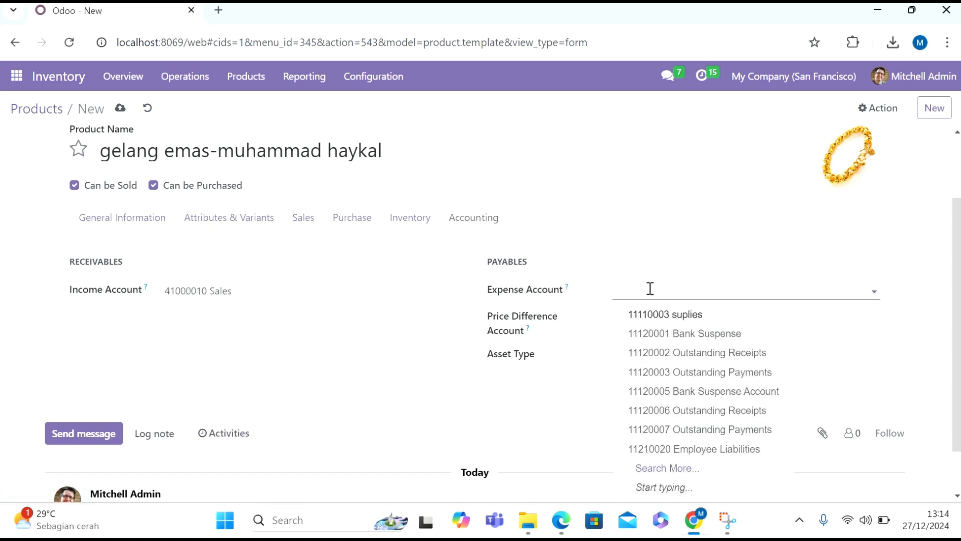
{"action": "type", "text": "cost"}
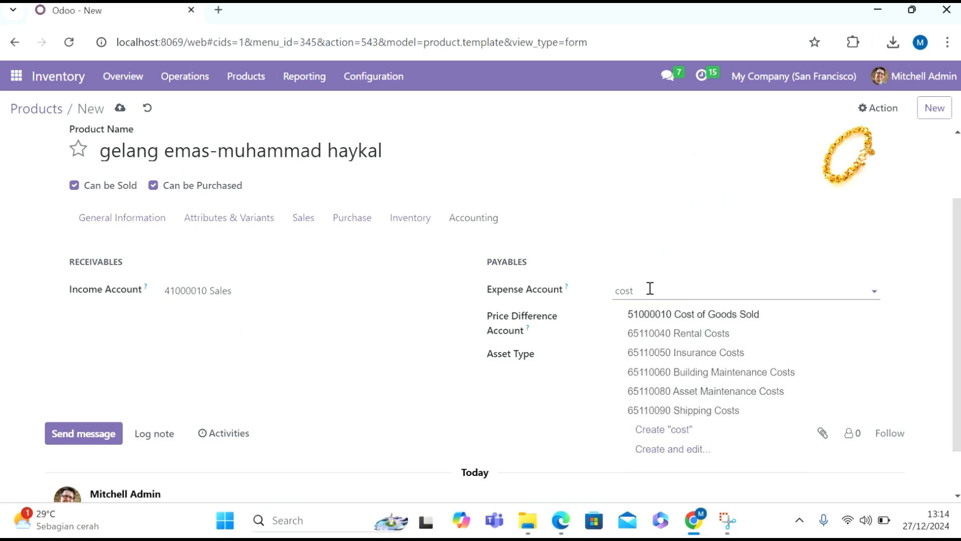
{"action": "left_click", "coordinate": [670, 314]}
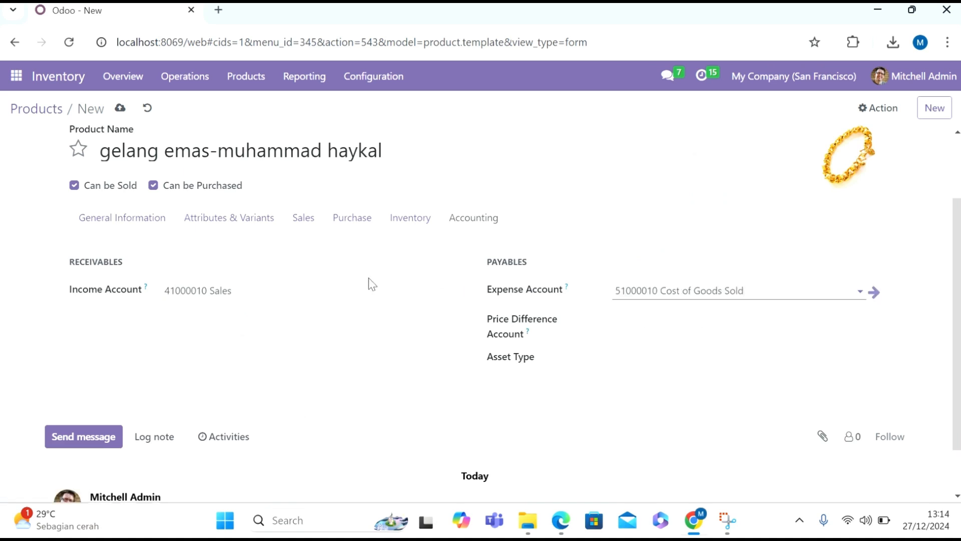
Review the Inventory, Attributes & Variants and General tabs, then save the two-variant product.
{"action": "left_click", "coordinate": [397, 228]}
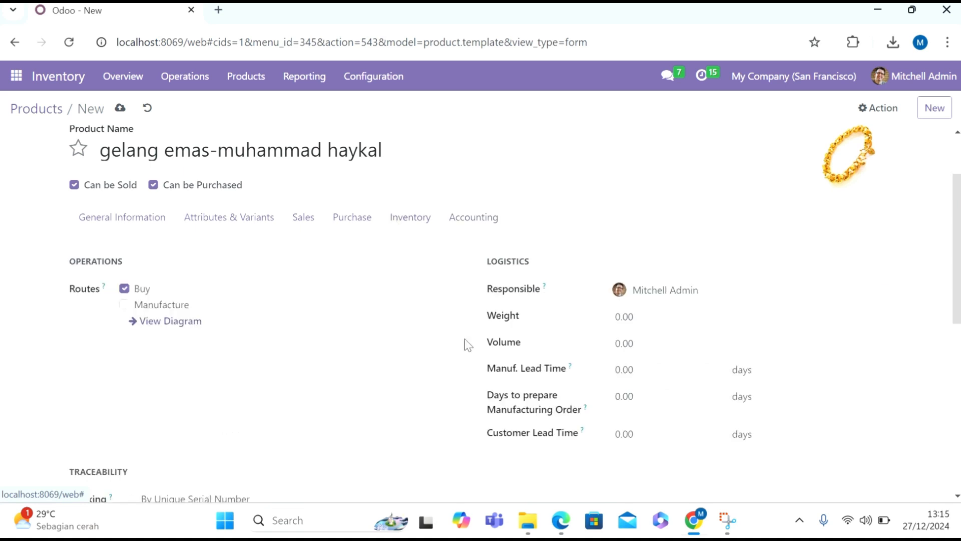
{"action": "scroll", "coordinate": [465, 343], "scroll_direction": "down", "scroll_amount": 4}
{"action": "scroll", "coordinate": [465, 343], "scroll_direction": "up", "scroll_amount": 3}
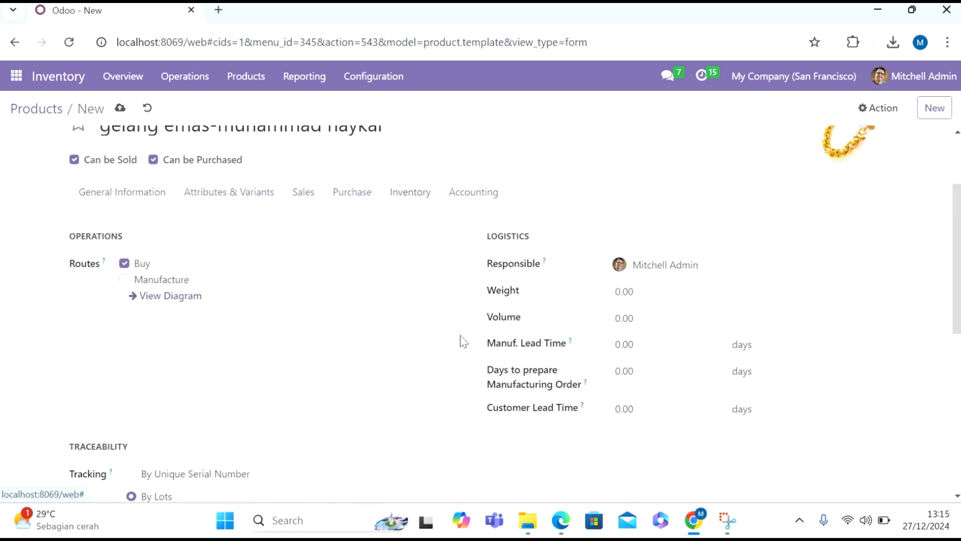
{"action": "left_click", "coordinate": [208, 195]}
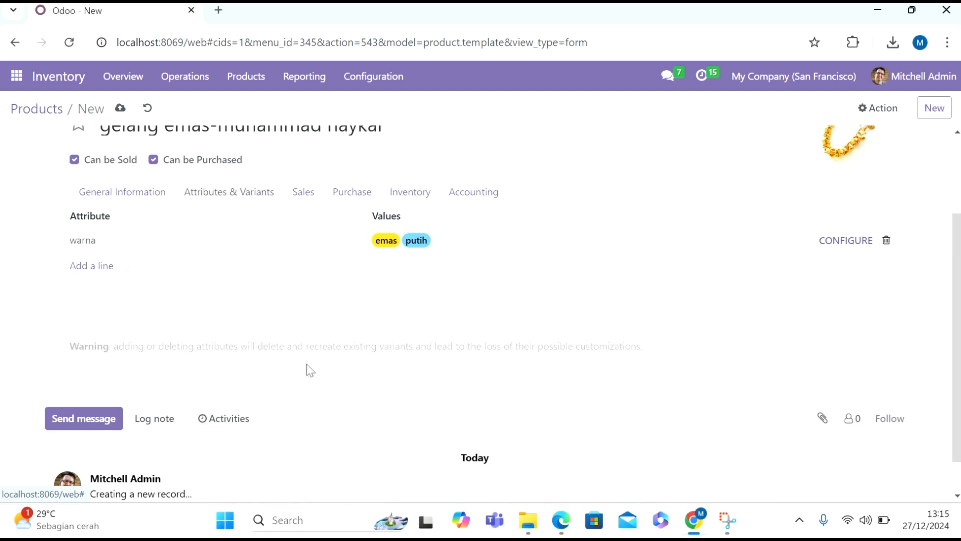
{"action": "scroll", "coordinate": [310, 370], "scroll_direction": "up", "scroll_amount": 3}
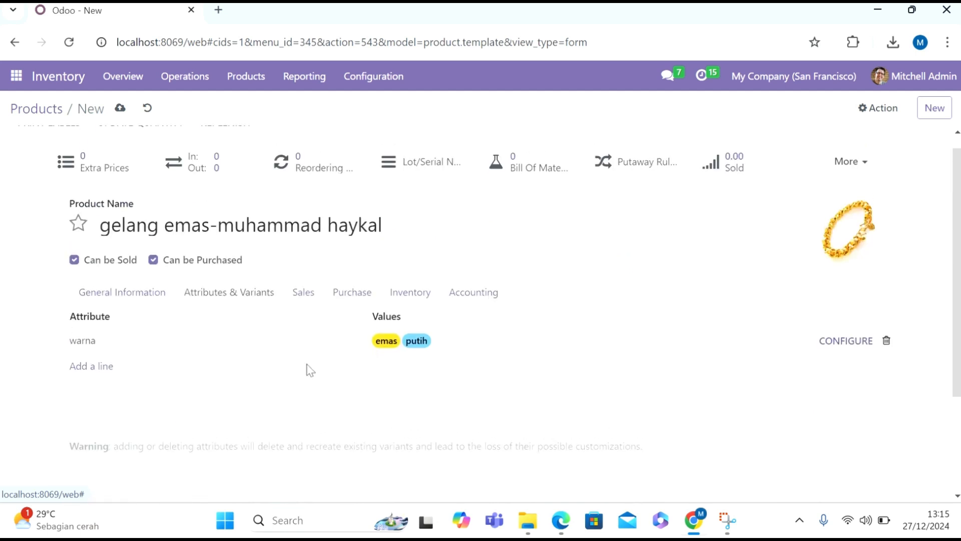
{"action": "left_click", "coordinate": [122, 300]}
{"action": "scroll", "coordinate": [275, 443], "scroll_direction": "down", "scroll_amount": 3}
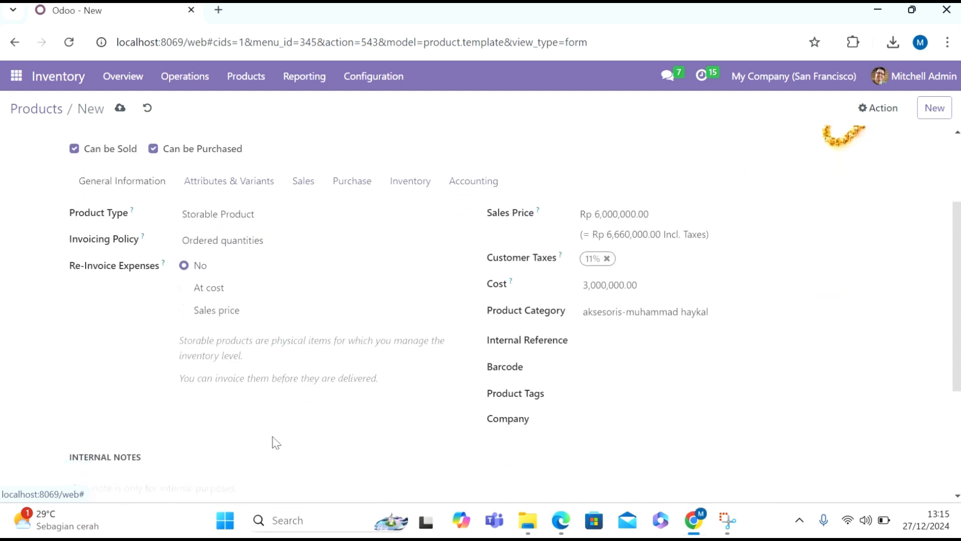
{"action": "scroll", "coordinate": [277, 438], "scroll_direction": "up", "scroll_amount": 3}
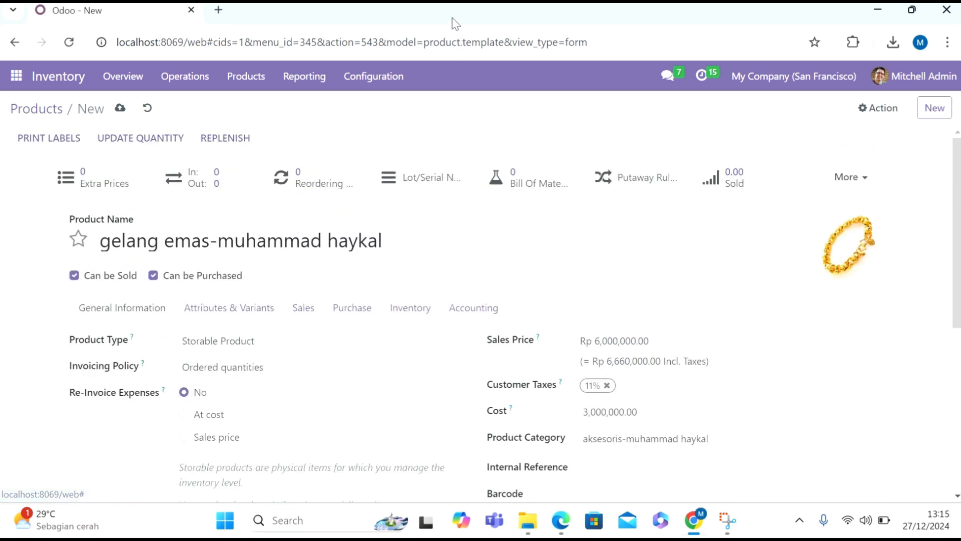
{"action": "left_click", "coordinate": [123, 115]}
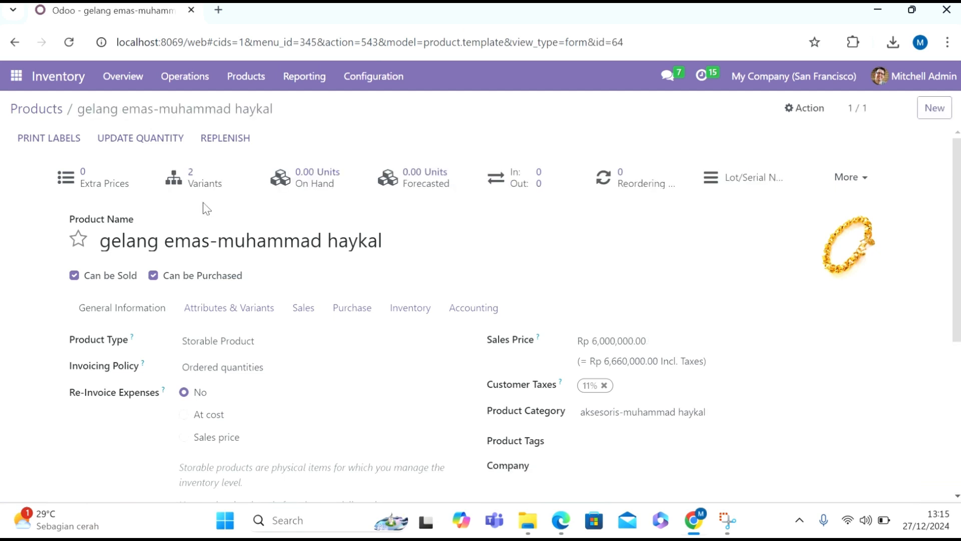
{"action": "scroll", "coordinate": [495, 192], "scroll_direction": "down", "scroll_amount": 2}
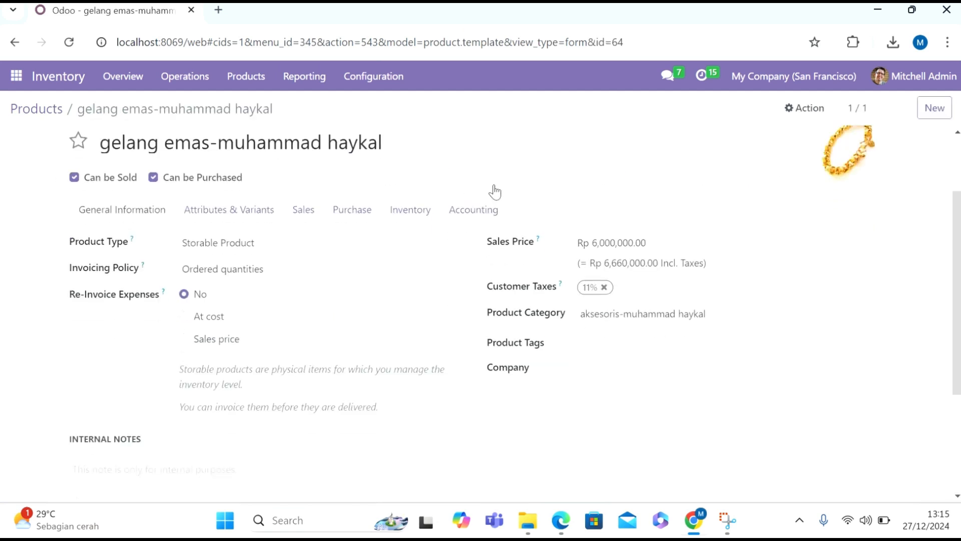
{"action": "scroll", "coordinate": [494, 192], "scroll_direction": "up", "scroll_amount": 2}
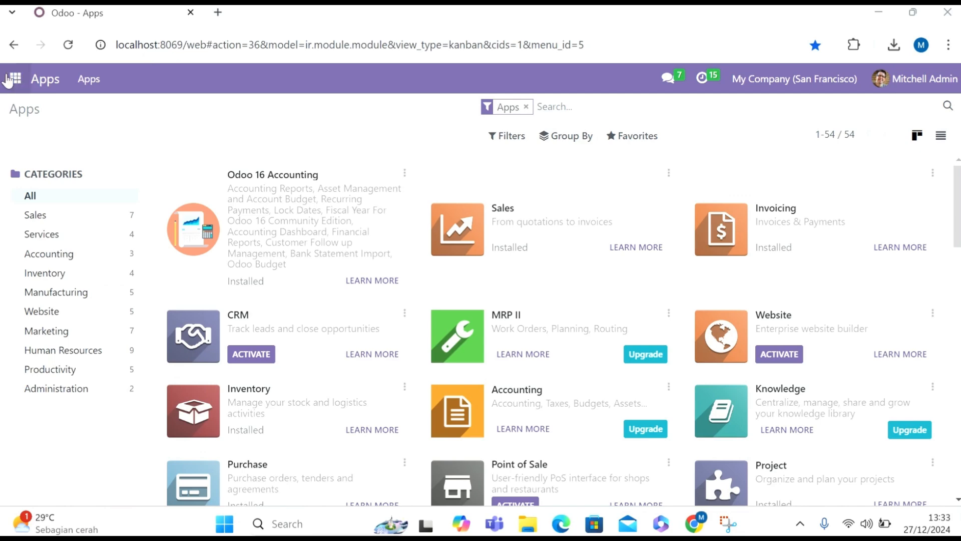
Create and save company contact 'Distributor gelang emas 1-' plus the author's name.
{"action": "left_click", "coordinate": [9, 79]}
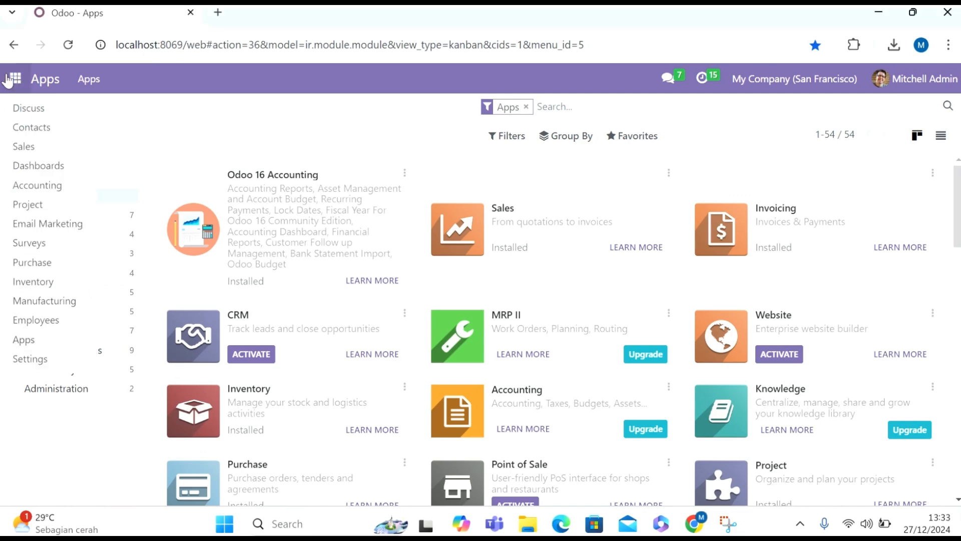
{"action": "left_click", "coordinate": [44, 133]}
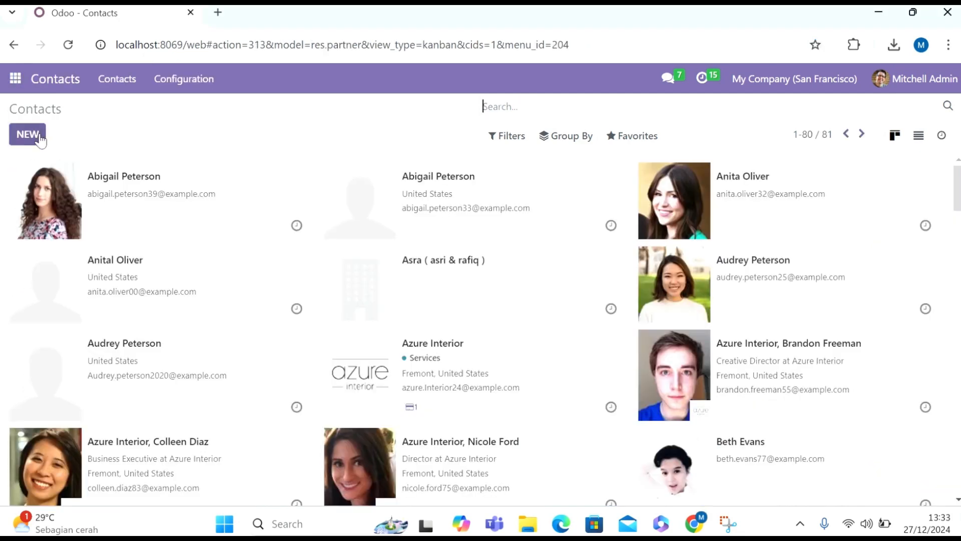
{"action": "left_click", "coordinate": [23, 139]}
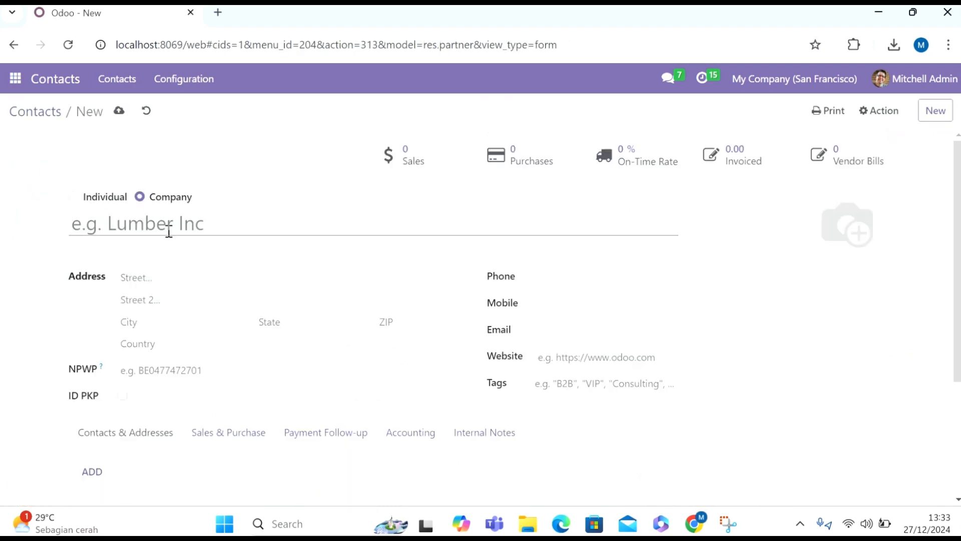
{"action": "left_click", "coordinate": [169, 231]}
{"action": "type", "text": "Di"}
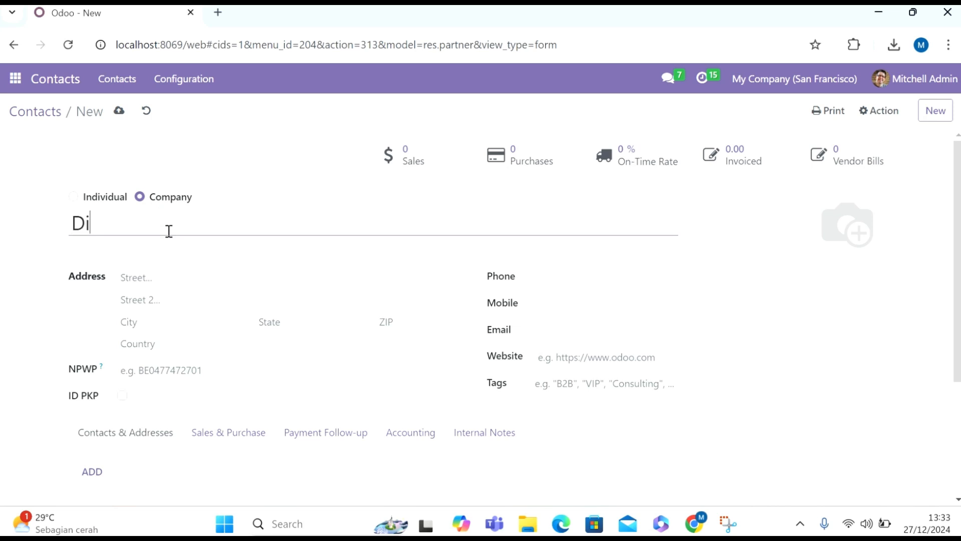
{"action": "type", "text": "stributor "}
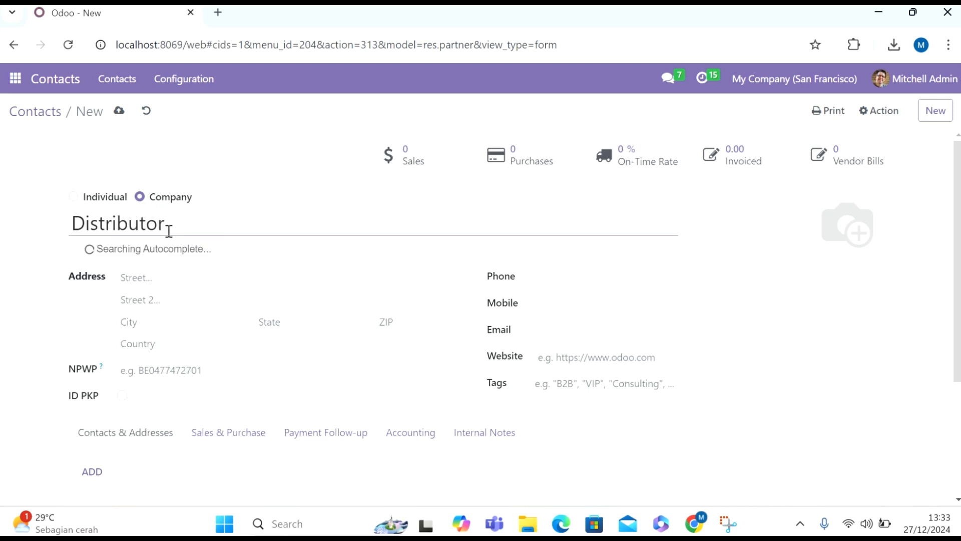
{"action": "type", "text": "gelang"}
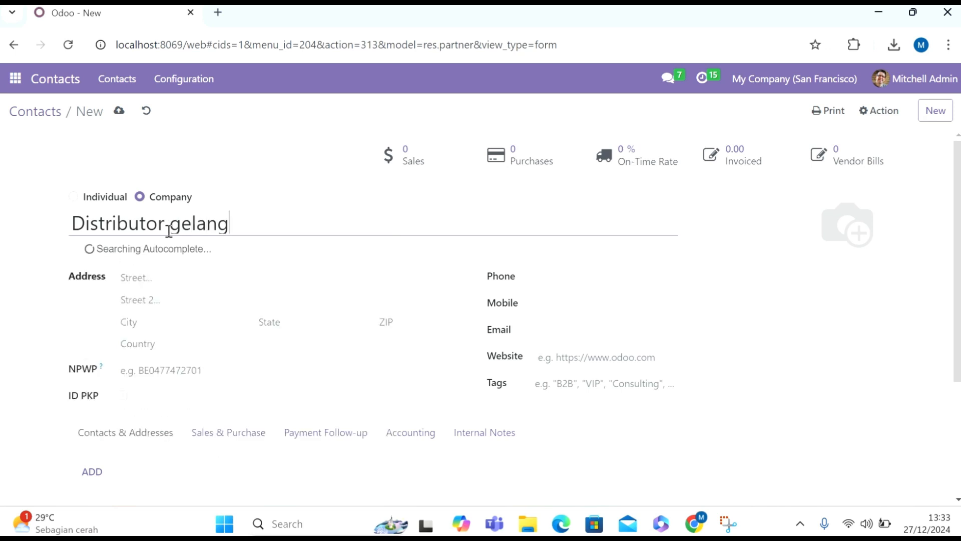
{"action": "type", "text": " emas 1"}
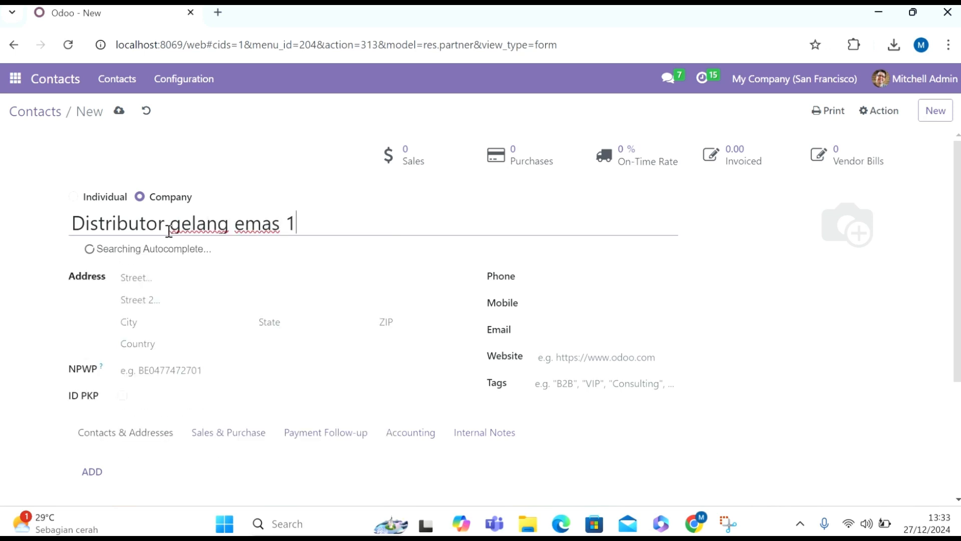
{"action": "type", "text": "muhammad "}
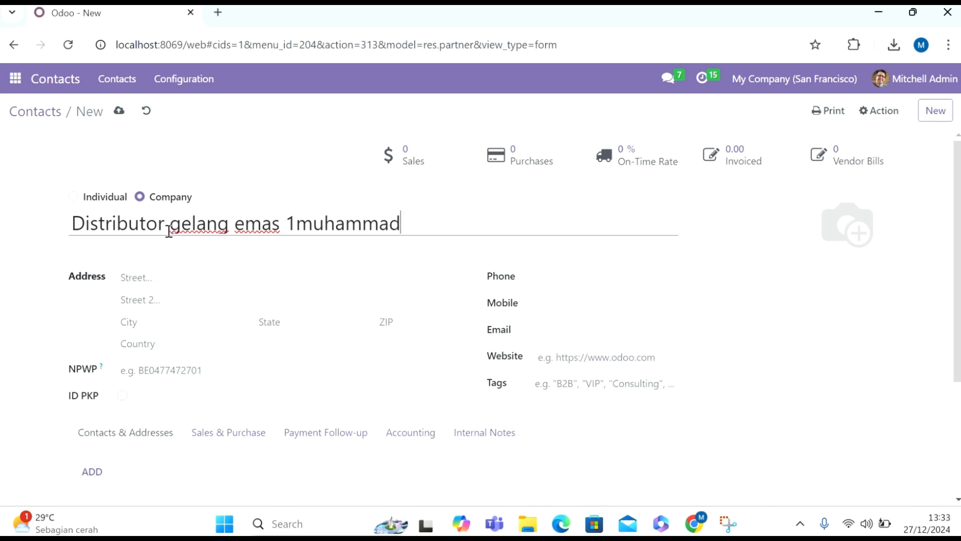
{"action": "type", "text": "haukal"}
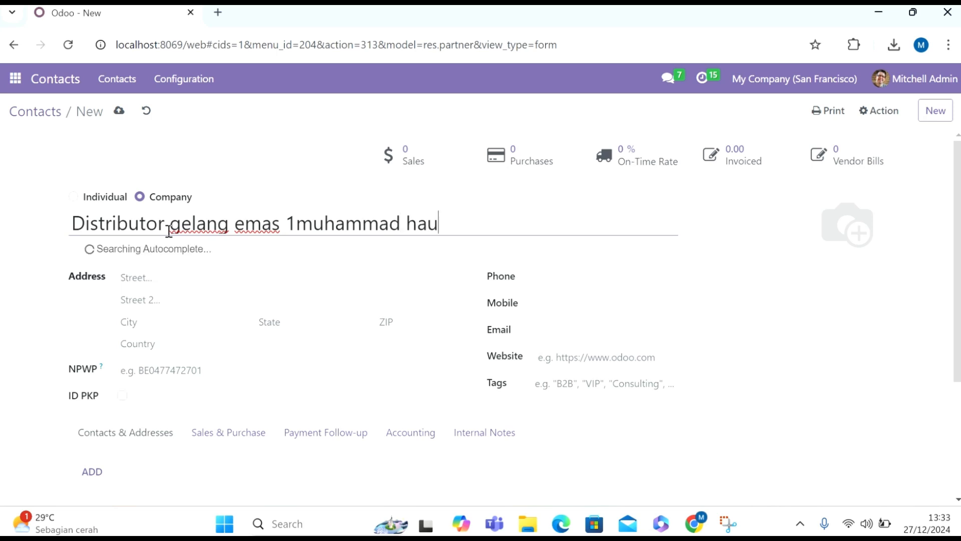
{"action": "key", "text": "BackSpace"}
{"action": "key", "text": "BackSpace"}
{"action": "key", "text": "BackSpace"}
{"action": "key", "text": "BackSpace"}
{"action": "type", "text": "ykal"}
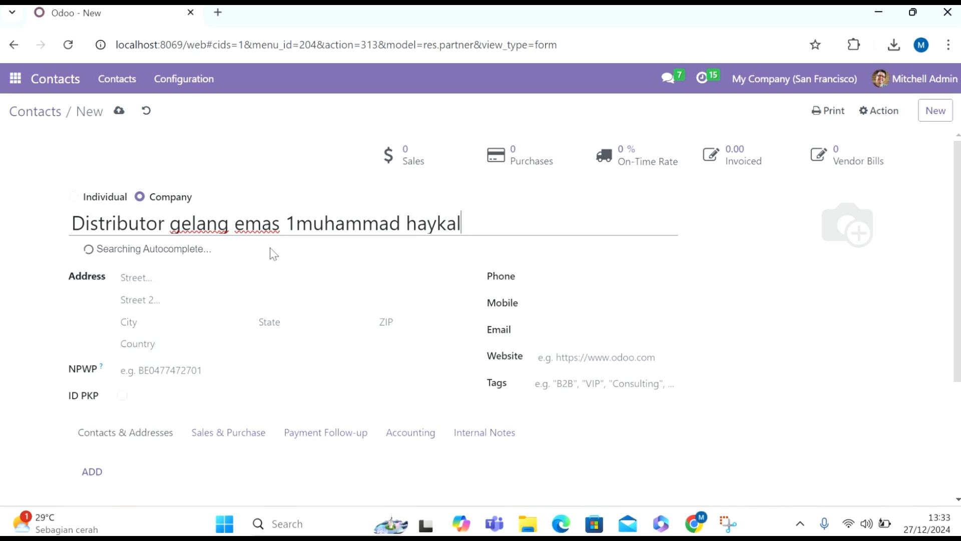
{"action": "left_click", "coordinate": [297, 225]}
{"action": "type", "text": "-"}
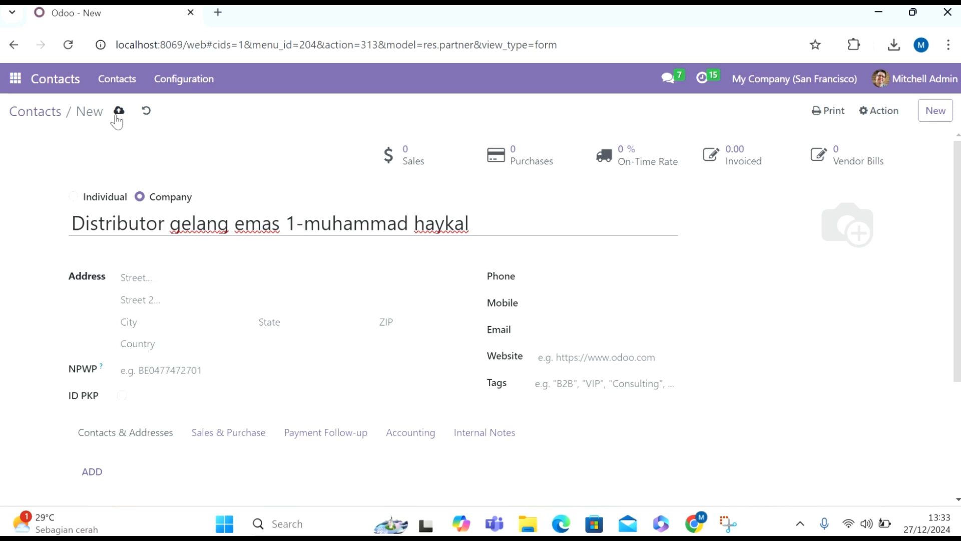
{"action": "left_click", "coordinate": [121, 113]}
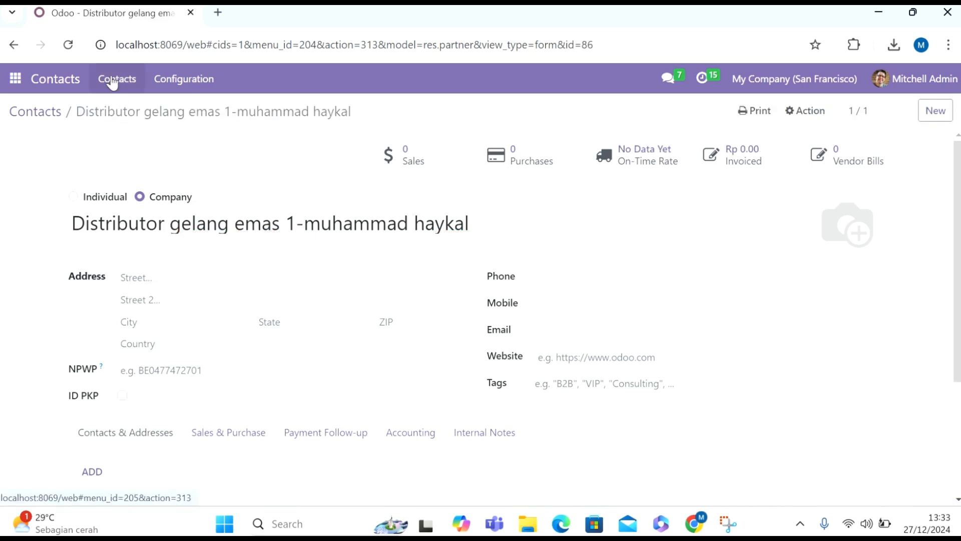
{"action": "left_click", "coordinate": [112, 81]}
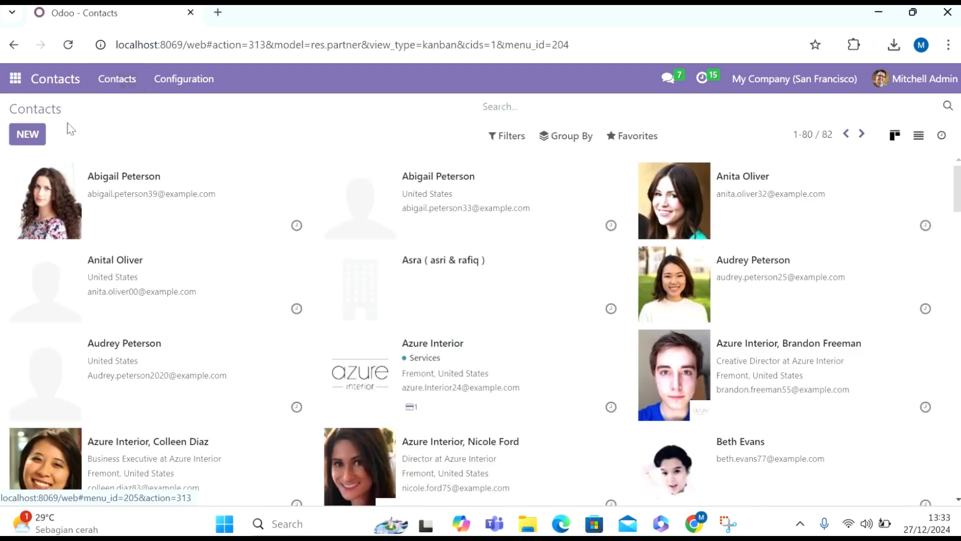
Create and save company contact 'Distributor gelang emas 2-' plus the author's name.
{"action": "left_click", "coordinate": [27, 134]}
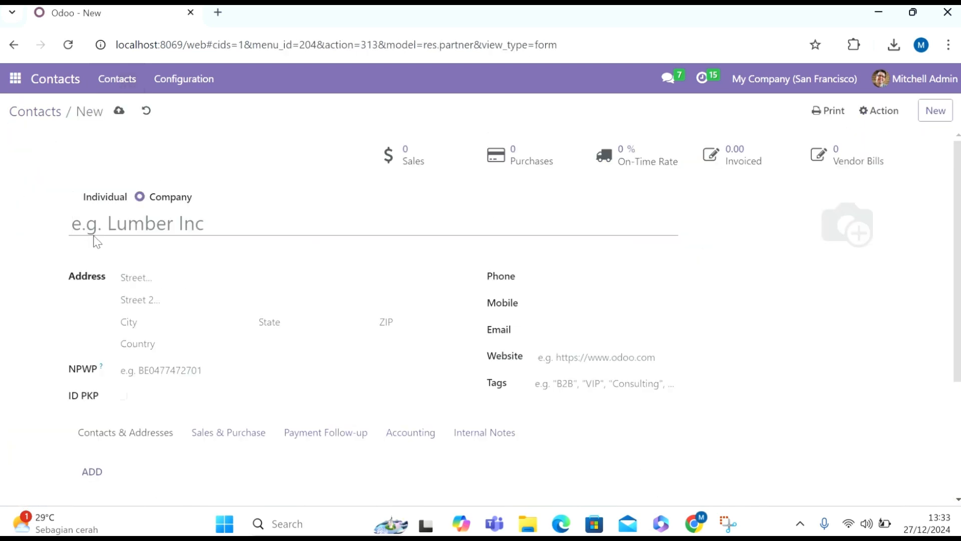
{"action": "type", "text": "Dis"}
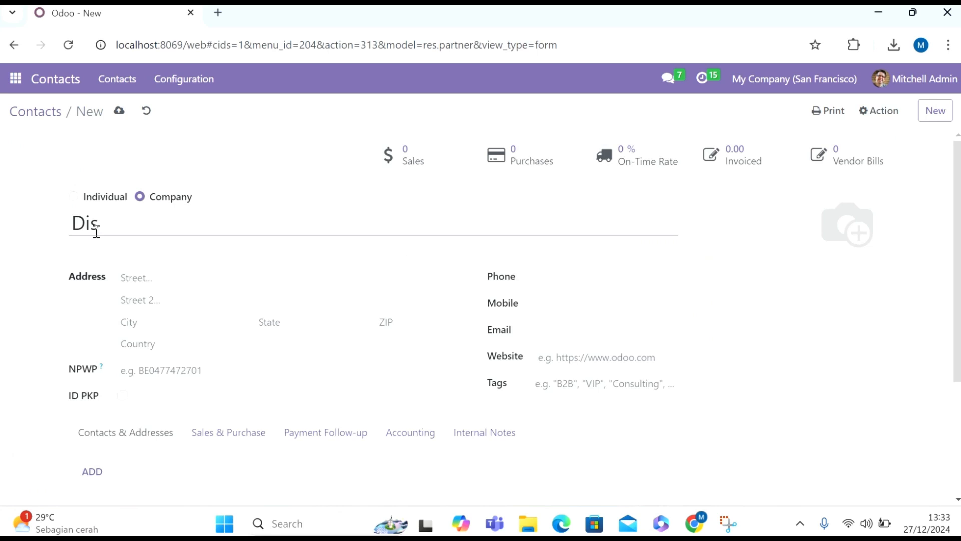
{"action": "type", "text": "trib"}
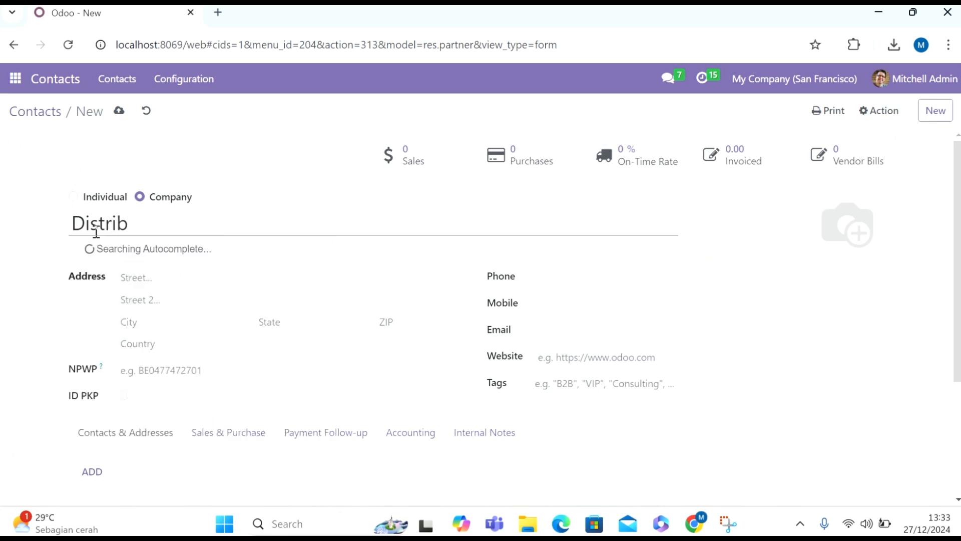
{"action": "type", "text": "utor gel"}
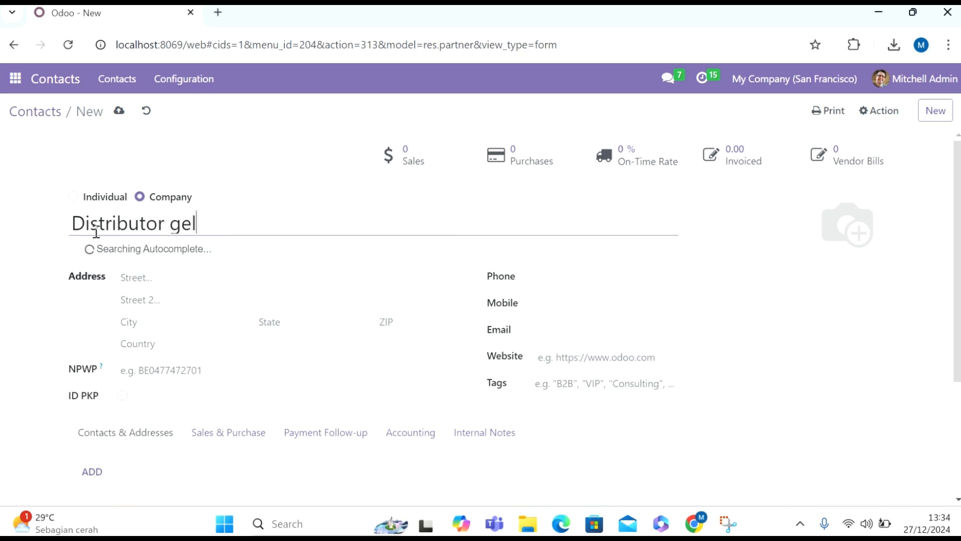
{"action": "type", "text": "ang emas"}
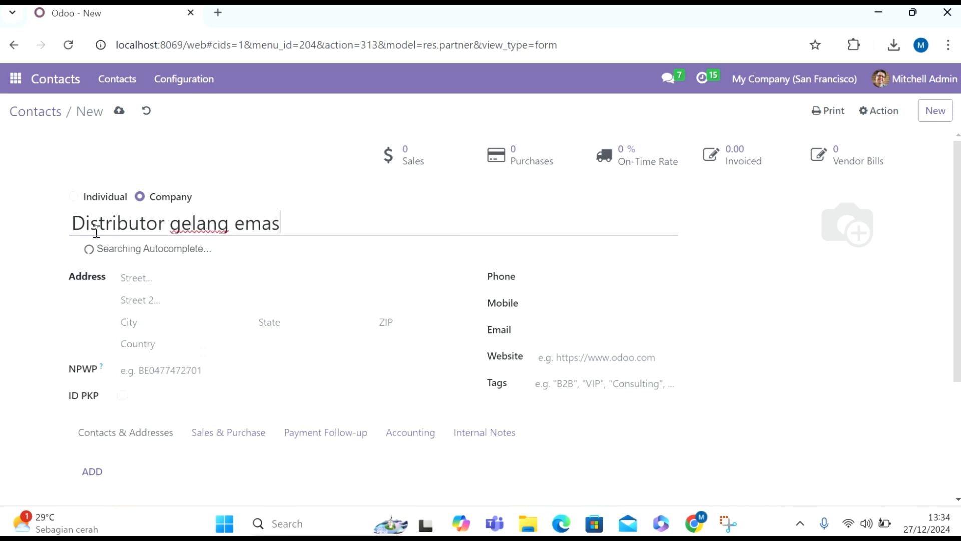
{"action": "type", "text": " 2-muhammad "}
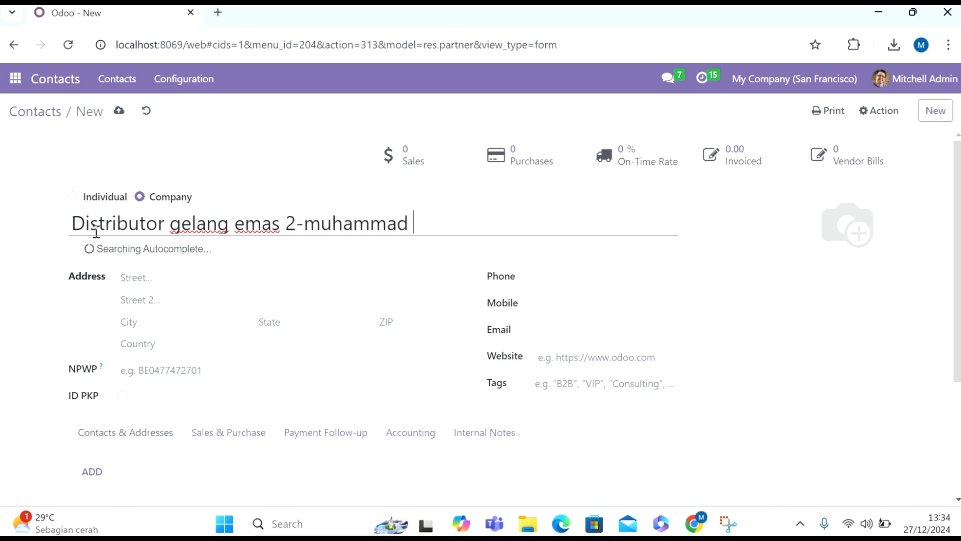
{"action": "type", "text": "haykal"}
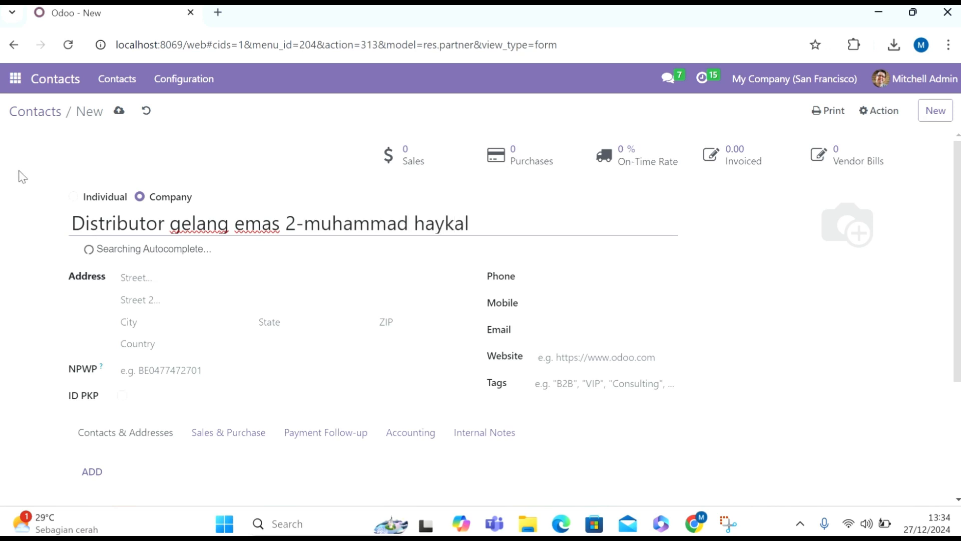
{"action": "left_click", "coordinate": [120, 112]}
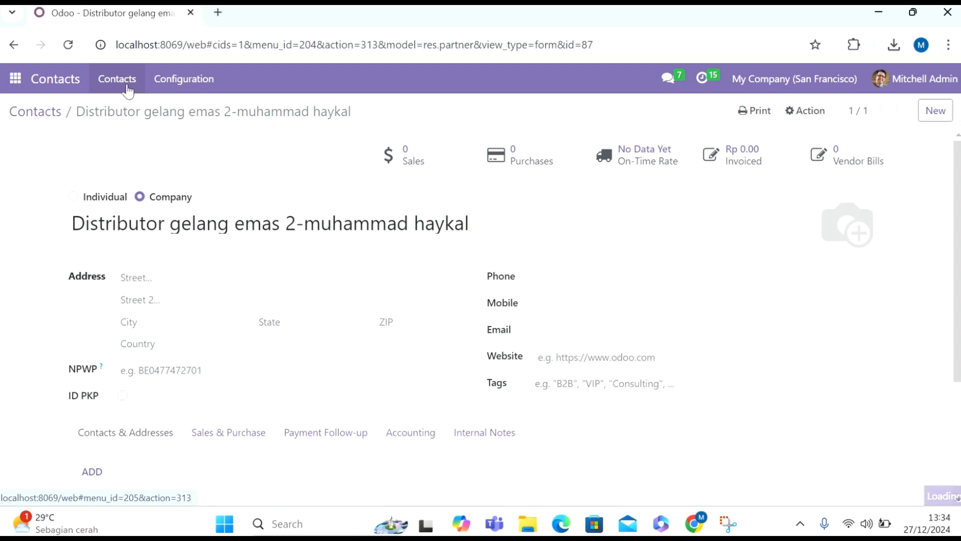
{"action": "left_click", "coordinate": [117, 79]}
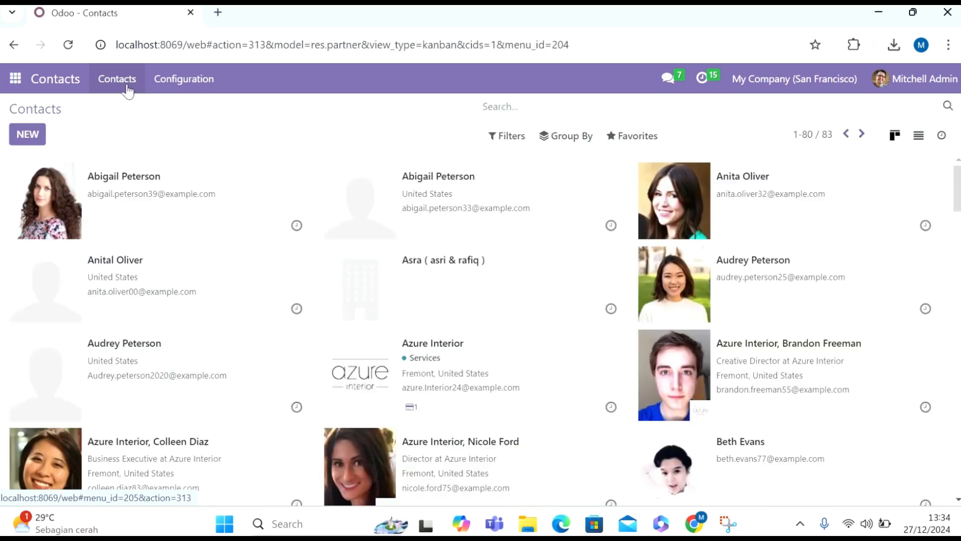
Create and save an individual contact named 'customer gelang emas 1' followed by the author's name.
{"action": "left_click", "coordinate": [27, 135]}
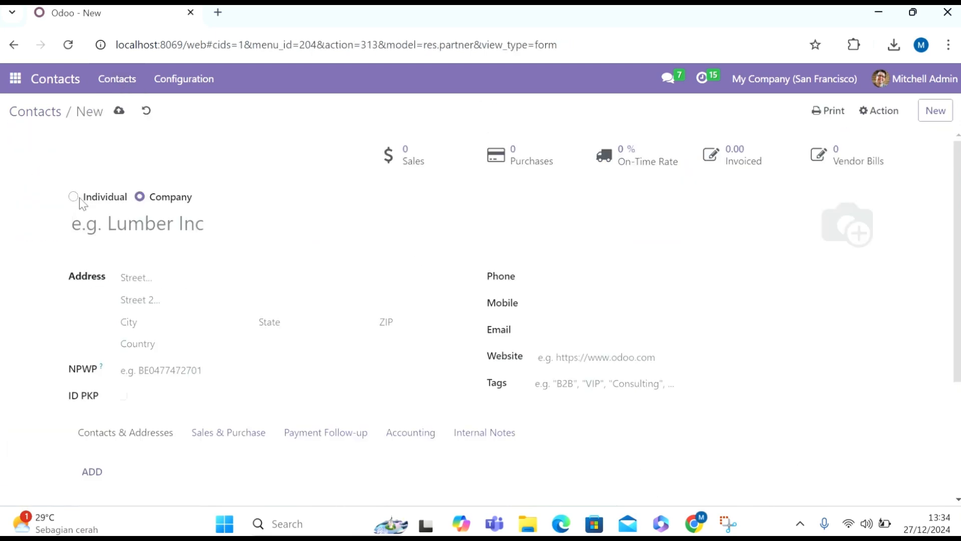
{"action": "left_click", "coordinate": [74, 197]}
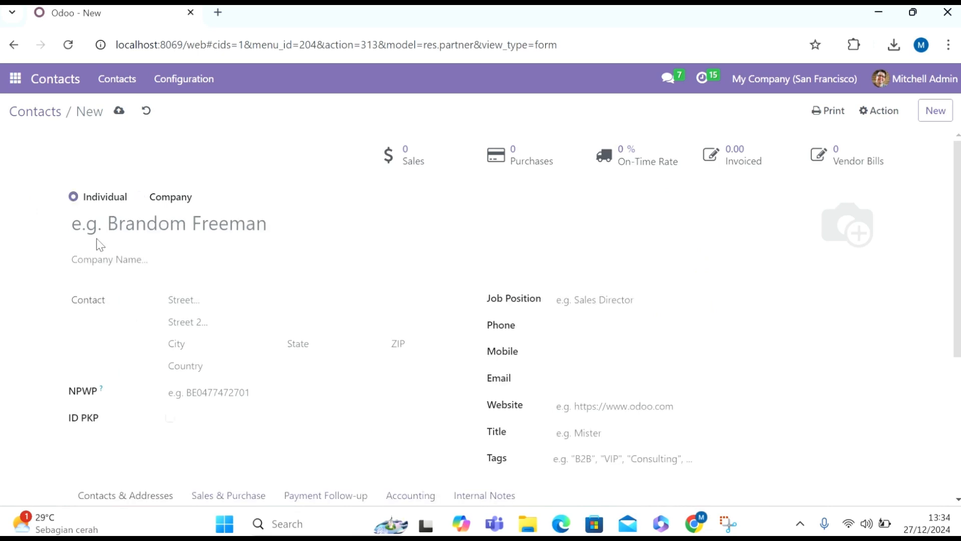
{"action": "left_click", "coordinate": [97, 225]}
{"action": "type", "text": "cu"}
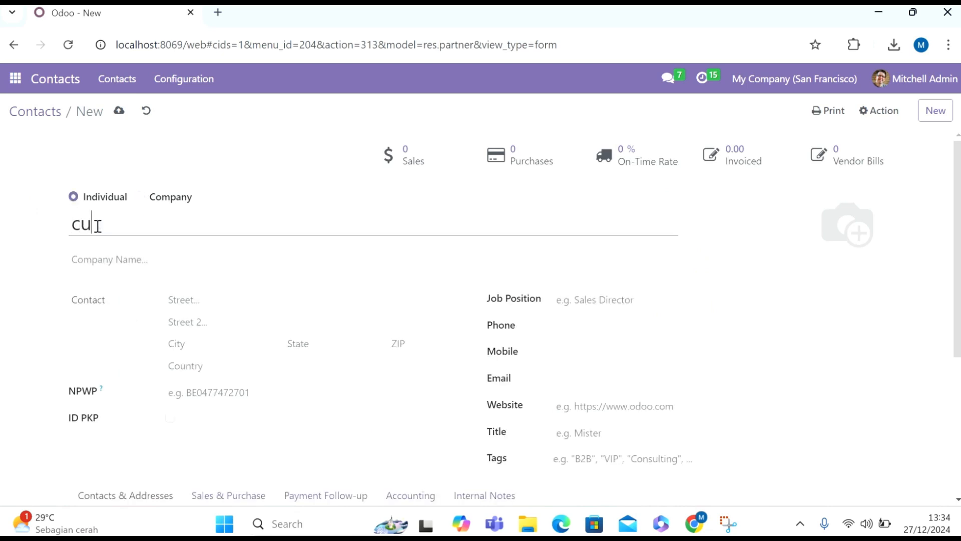
{"action": "type", "text": "stomer"}
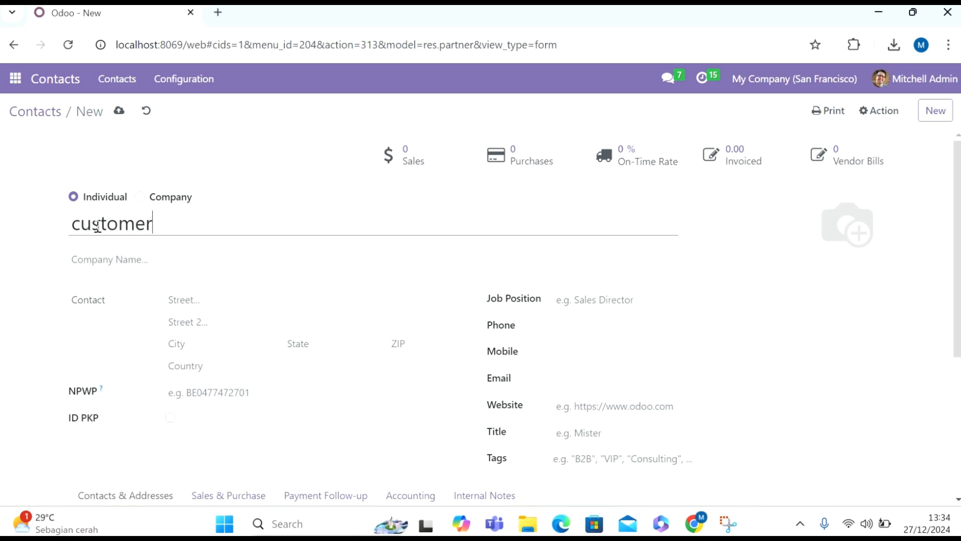
{"action": "type", "text": " gelang e"}
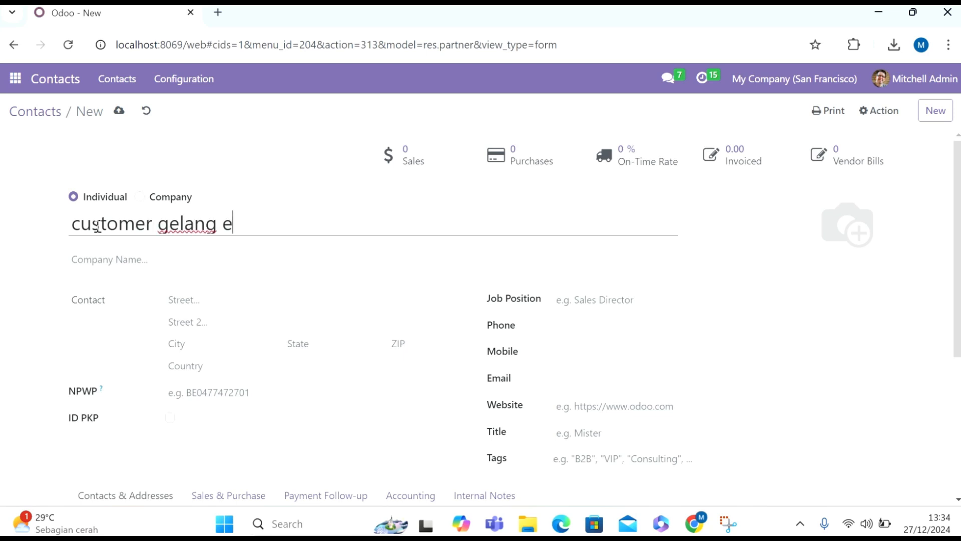
{"action": "type", "text": "mas 1-"}
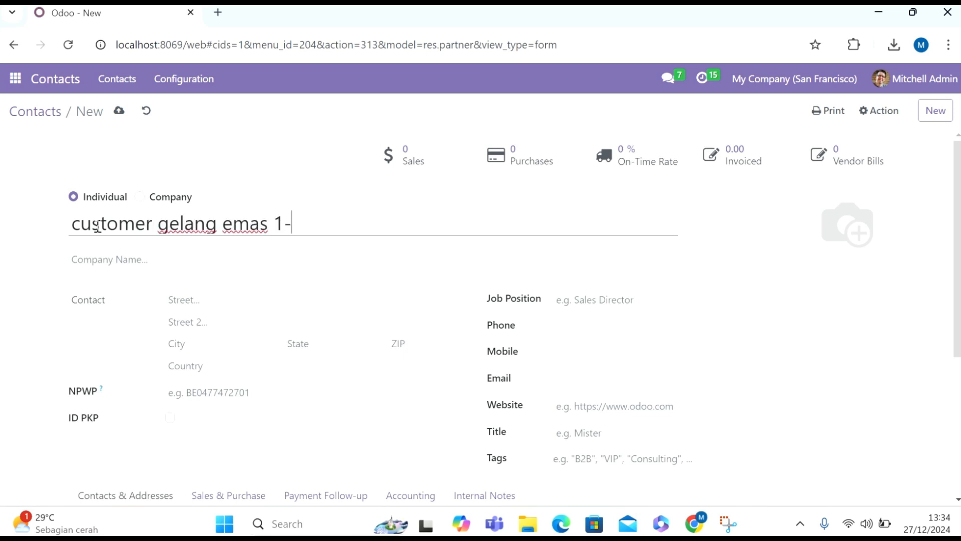
{"action": "type", "text": "muhammad "}
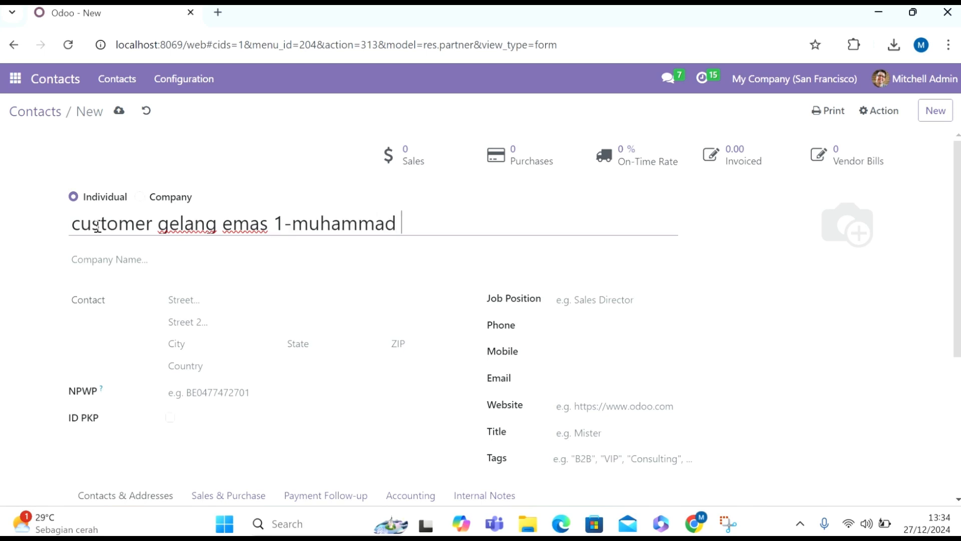
{"action": "type", "text": "haykal"}
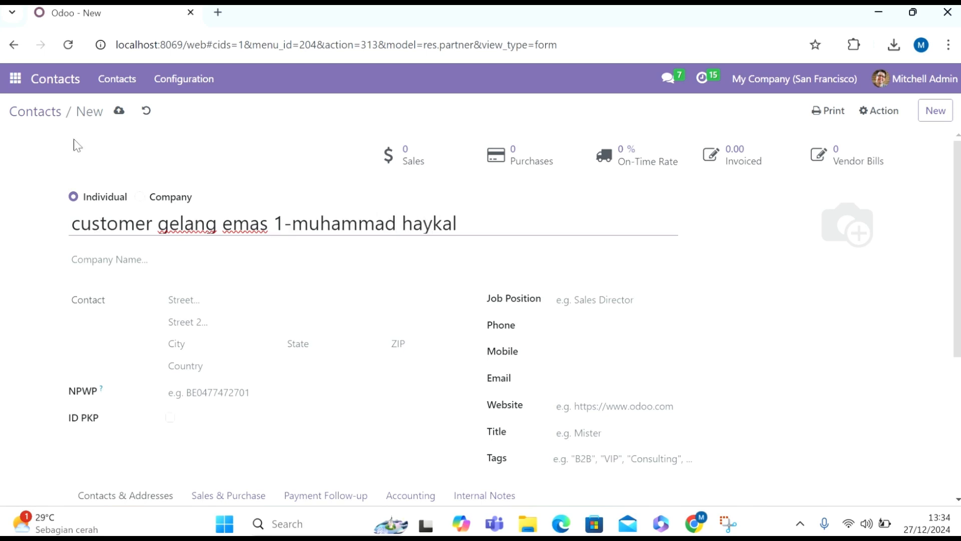
{"action": "left_click", "coordinate": [120, 111]}
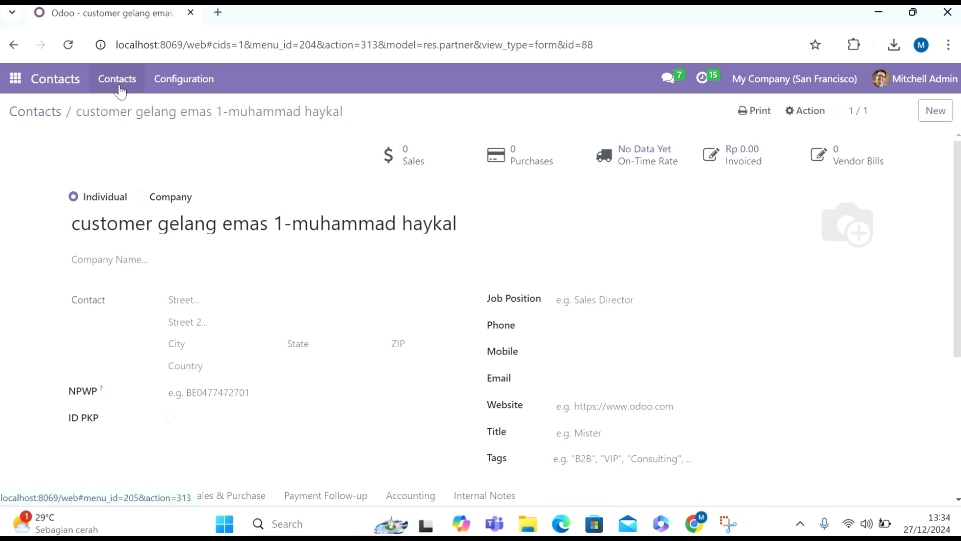
Add and save another individual contact, 'Customer gelang emas 2' followed by the author's name.
{"action": "left_click", "coordinate": [120, 92]}
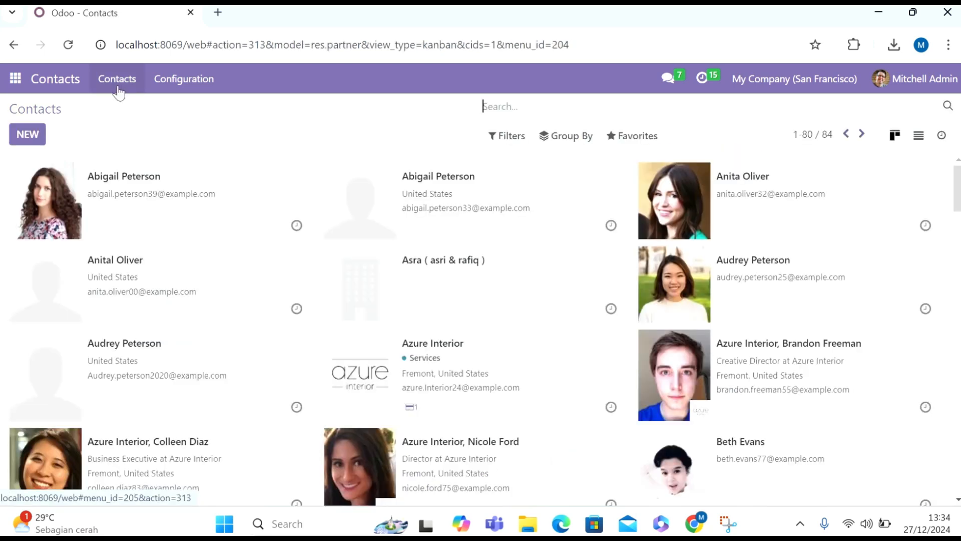
{"action": "left_click", "coordinate": [37, 135]}
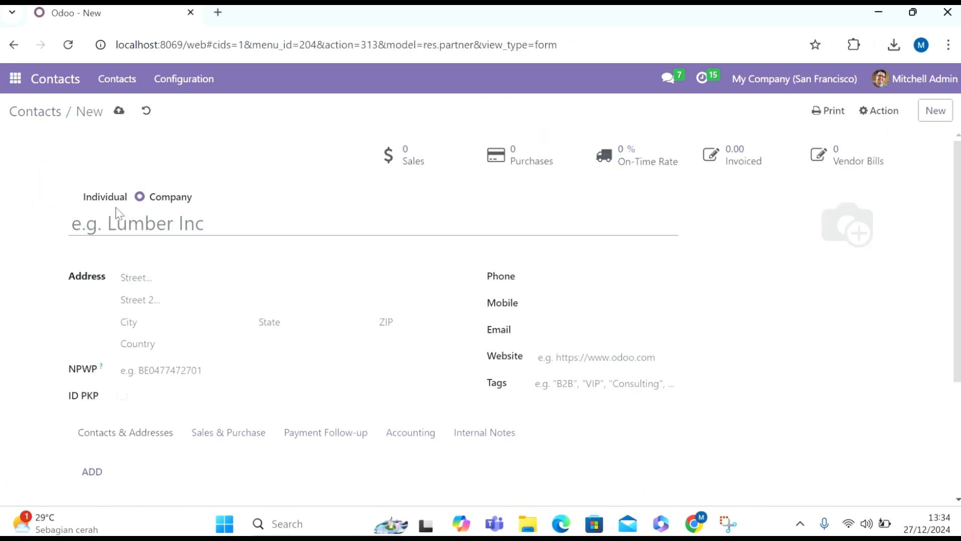
{"action": "left_click", "coordinate": [74, 197]}
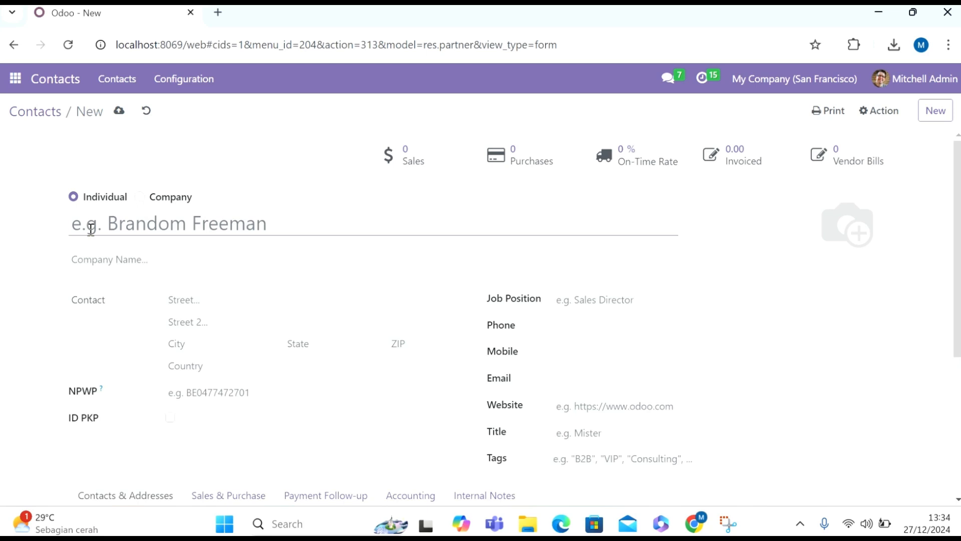
{"action": "left_click", "coordinate": [99, 227]}
{"action": "type", "text": "C"}
{"action": "type", "text": "ustome"}
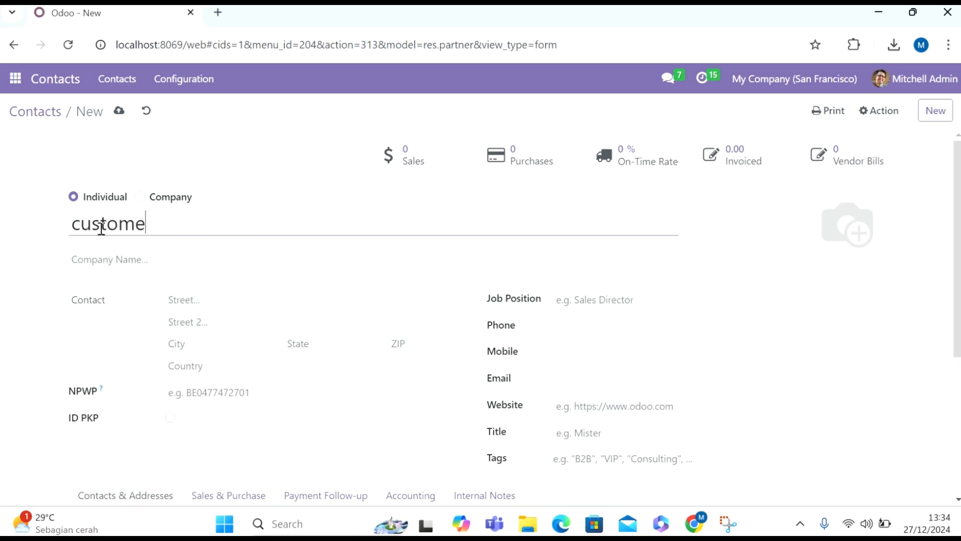
{"action": "type", "text": "r gelang emas"}
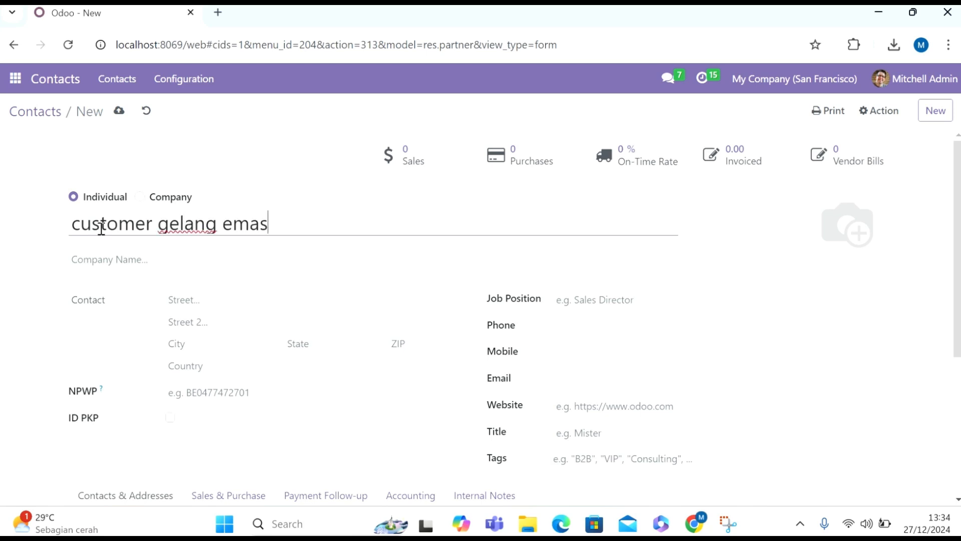
{"action": "type", "text": " 2-muhammad "}
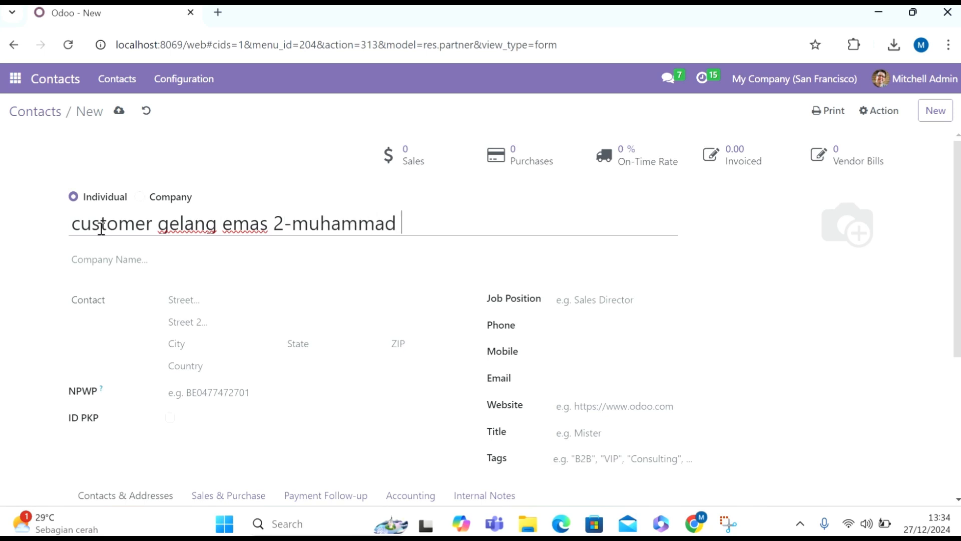
{"action": "type", "text": "haykal"}
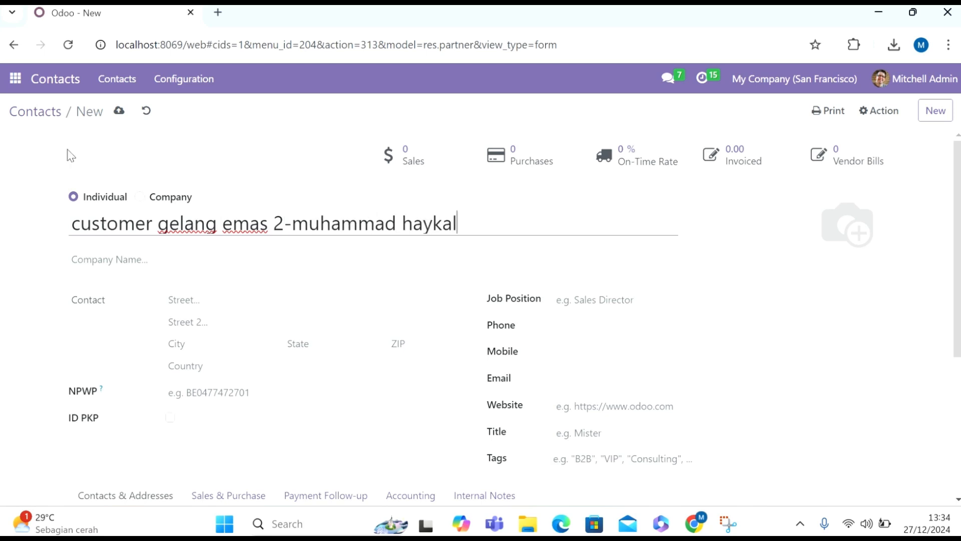
{"action": "left_click", "coordinate": [120, 112]}
{"action": "left_click", "coordinate": [121, 114]}
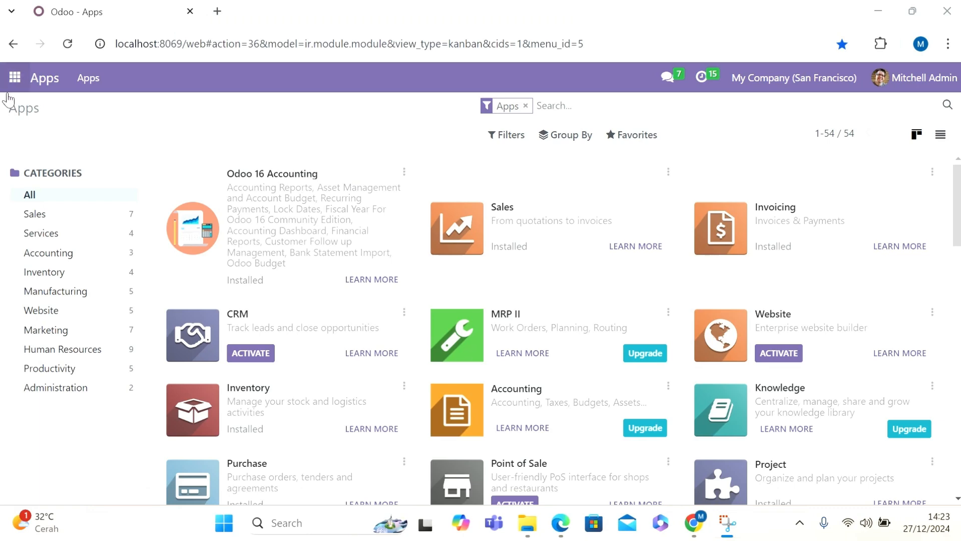
Switch to the Purchase app from the app grid menu.
{"action": "left_click", "coordinate": [18, 88]}
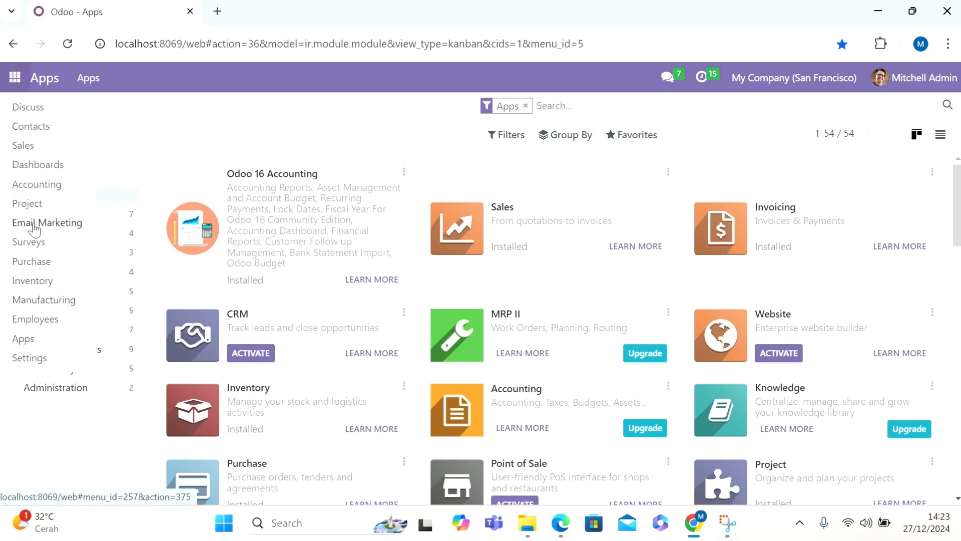
{"action": "left_click", "coordinate": [31, 262]}
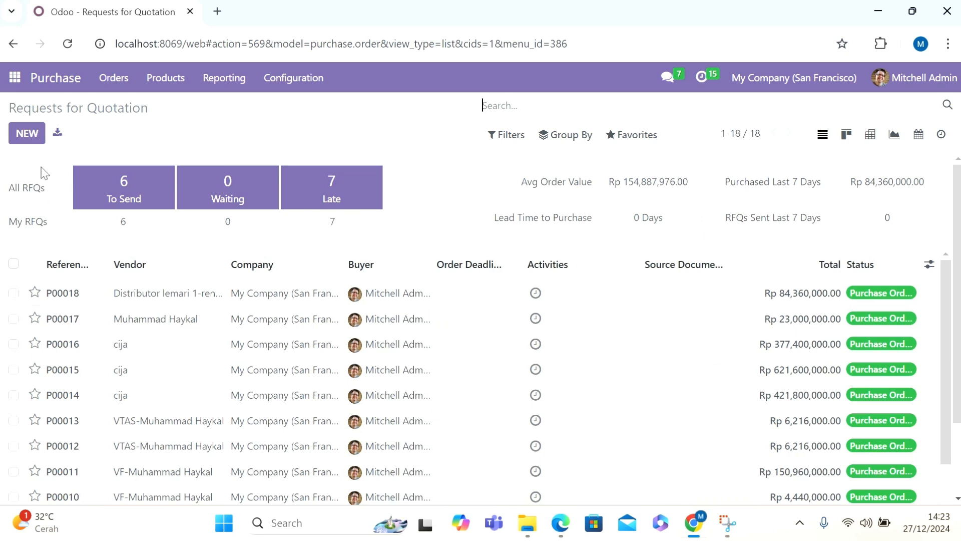
Start an RFQ for the first gelang emas distributor with 10 emas bracelets at 2,800,000.
{"action": "left_click", "coordinate": [30, 138]}
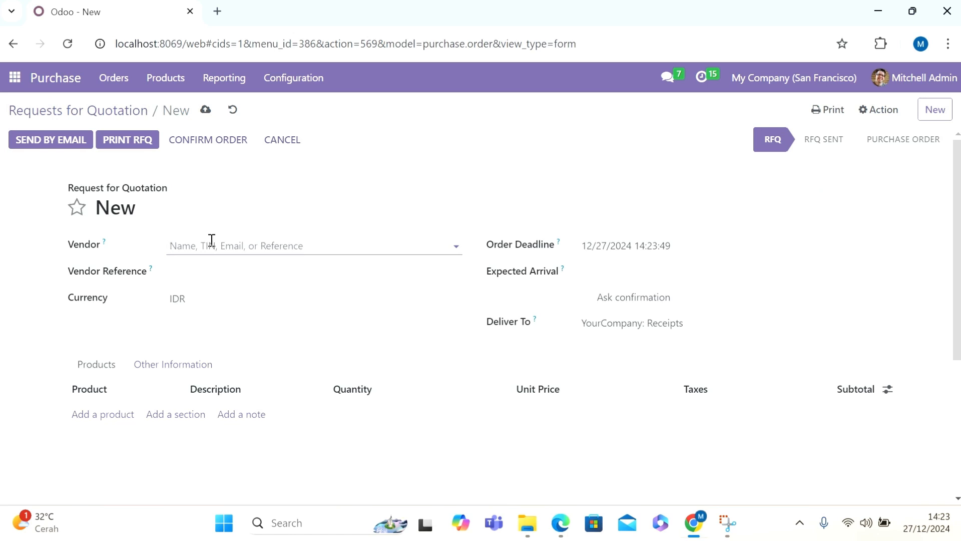
{"action": "type", "text": "dis"}
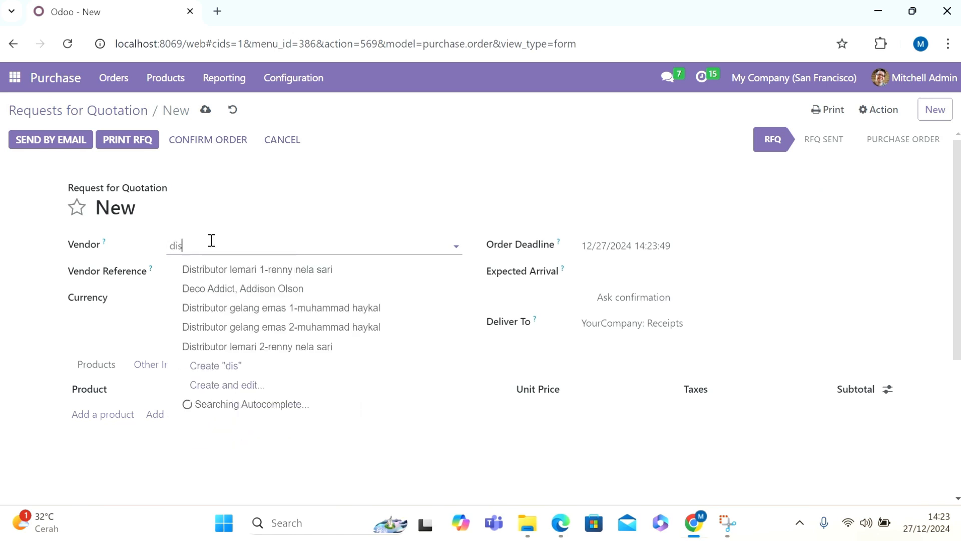
{"action": "left_click", "coordinate": [276, 309]}
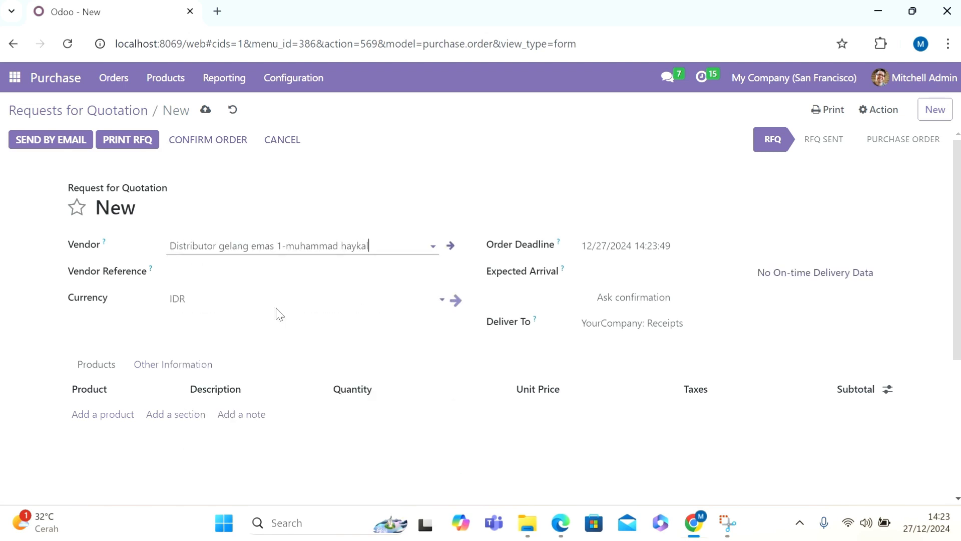
{"action": "left_click", "coordinate": [97, 416]}
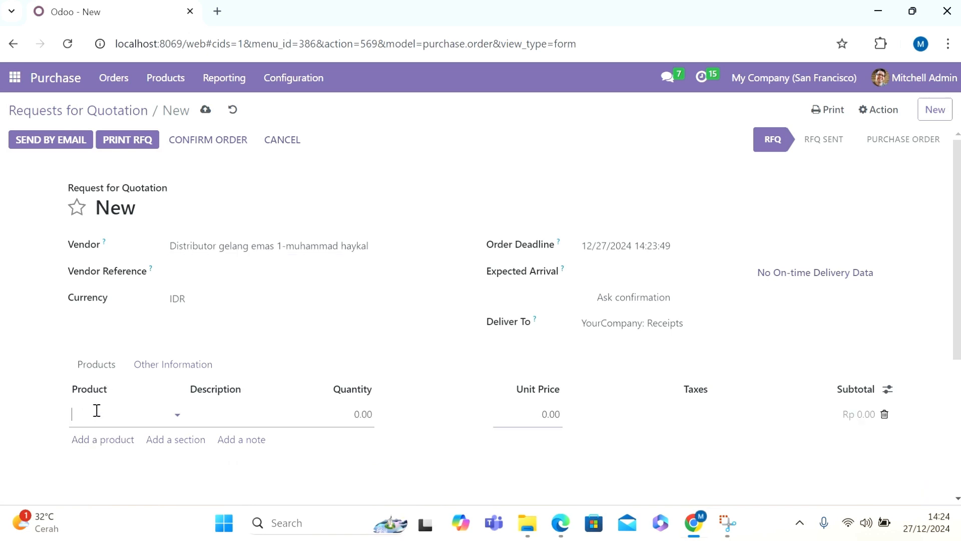
{"action": "type", "text": "gelang"}
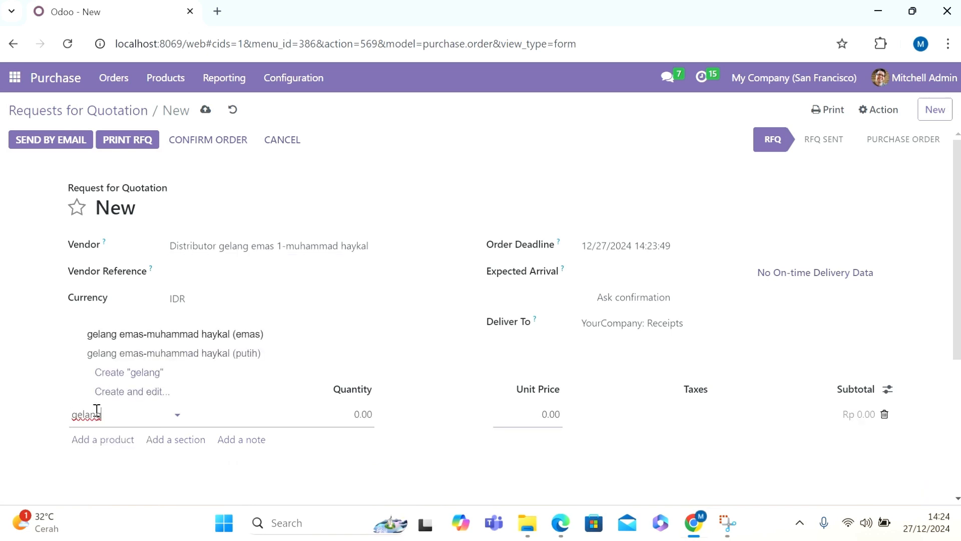
{"action": "left_click", "coordinate": [196, 336]}
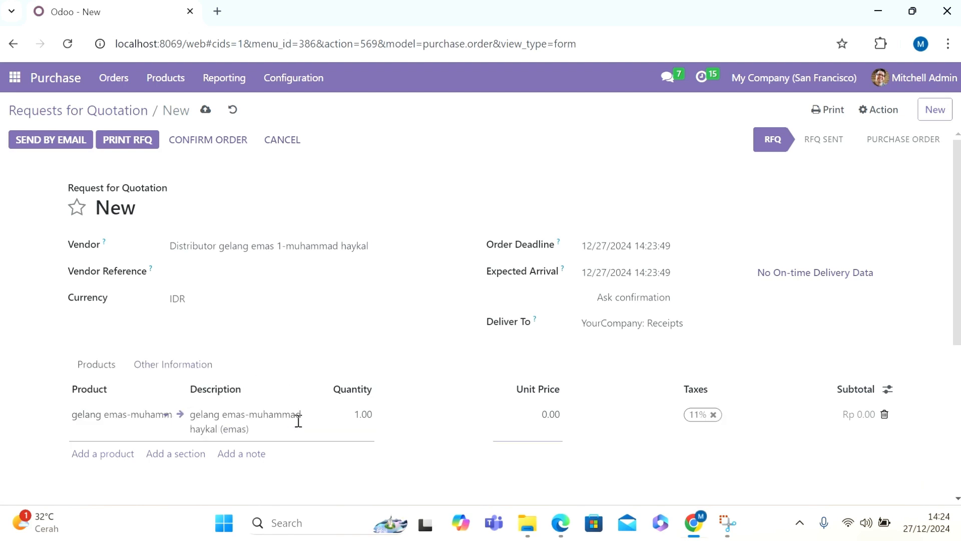
{"action": "left_click", "coordinate": [371, 413]}
{"action": "type", "text": "10"}
{"action": "left_click", "coordinate": [544, 413]}
{"action": "type", "text": "2800000"}
Add a line for 10 putih bracelets at 2,800,000 and save RFQ P00019.
{"action": "left_click", "coordinate": [80, 460]}
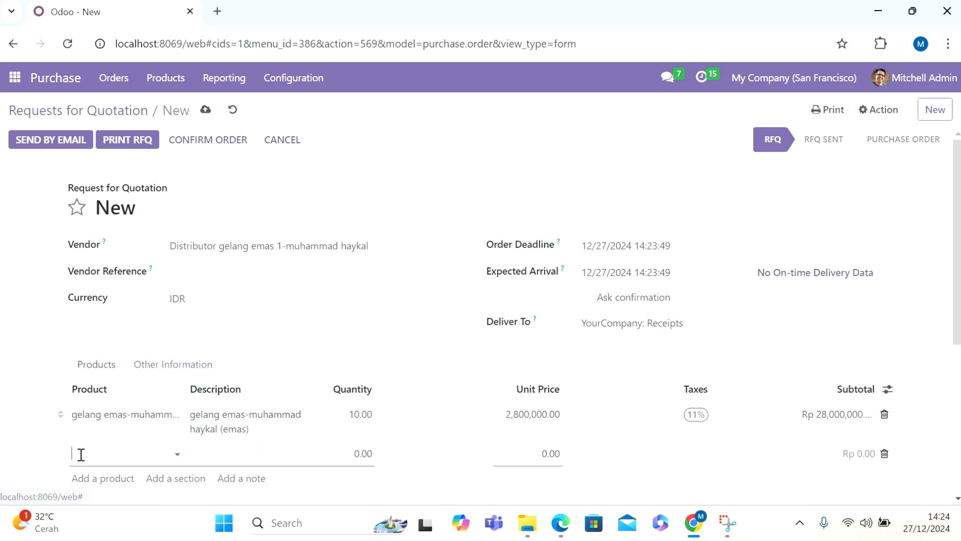
{"action": "type", "text": "gela"}
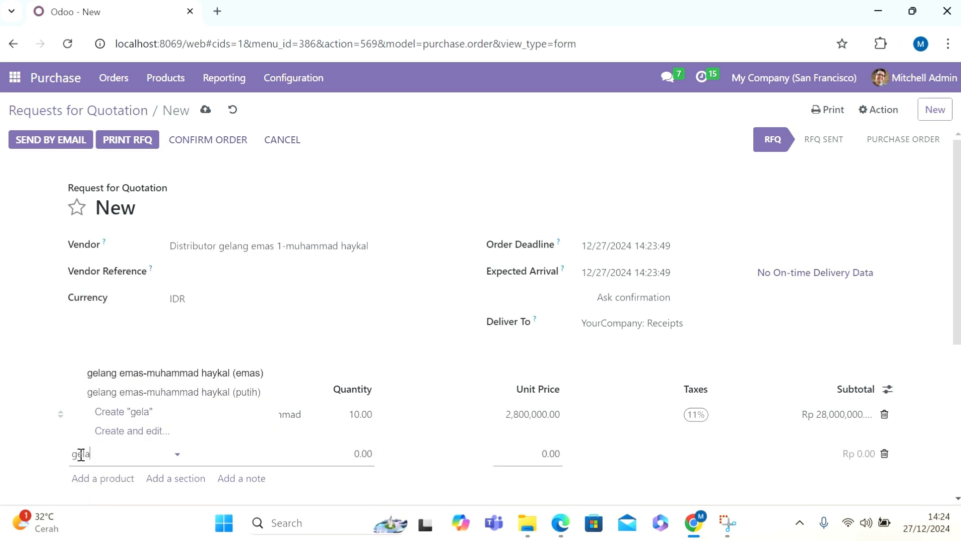
{"action": "left_click", "coordinate": [181, 398]}
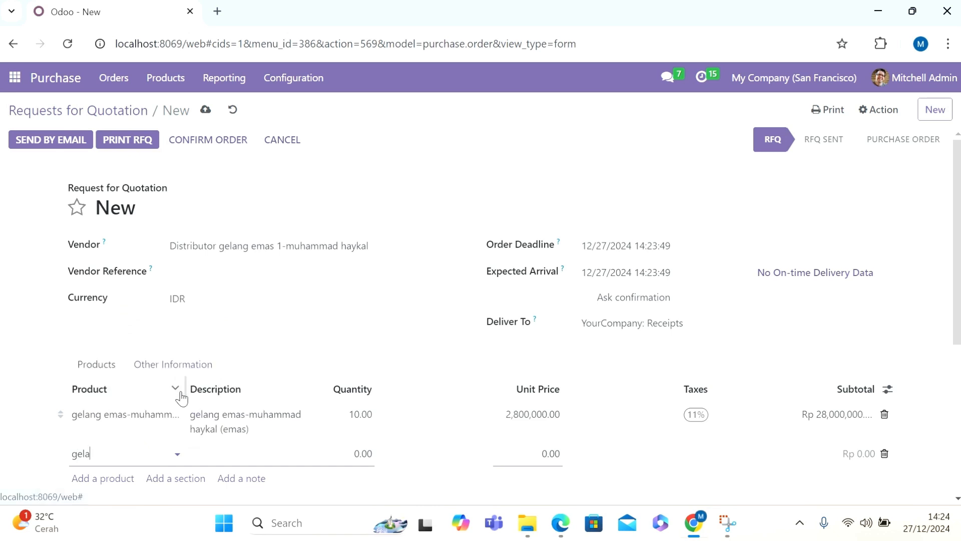
{"action": "left_click", "coordinate": [360, 452]}
{"action": "type", "text": "10"}
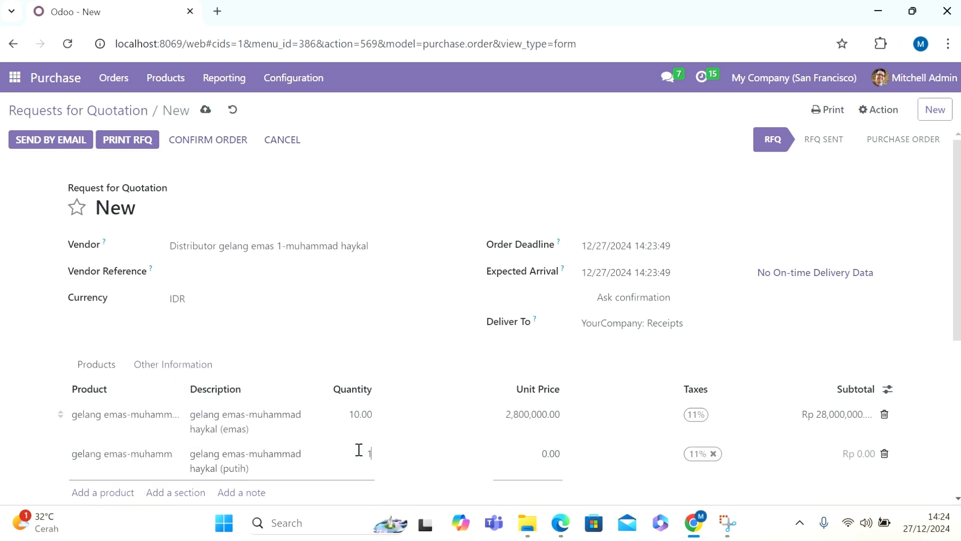
{"action": "left_click", "coordinate": [524, 456]}
{"action": "key", "text": "ctrl+a"}
{"action": "type", "text": "2800000"}
{"action": "left_click", "coordinate": [518, 503]}
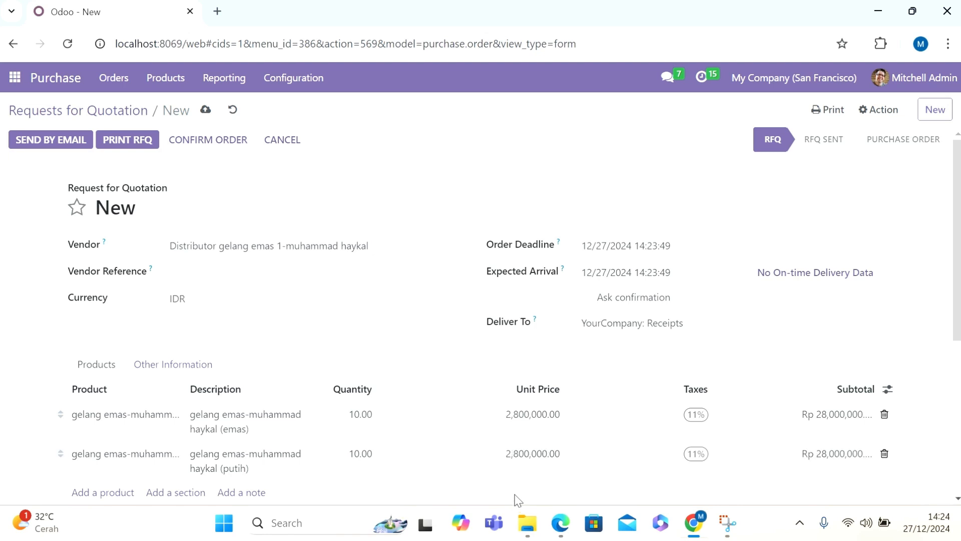
{"action": "left_click", "coordinate": [206, 110]}
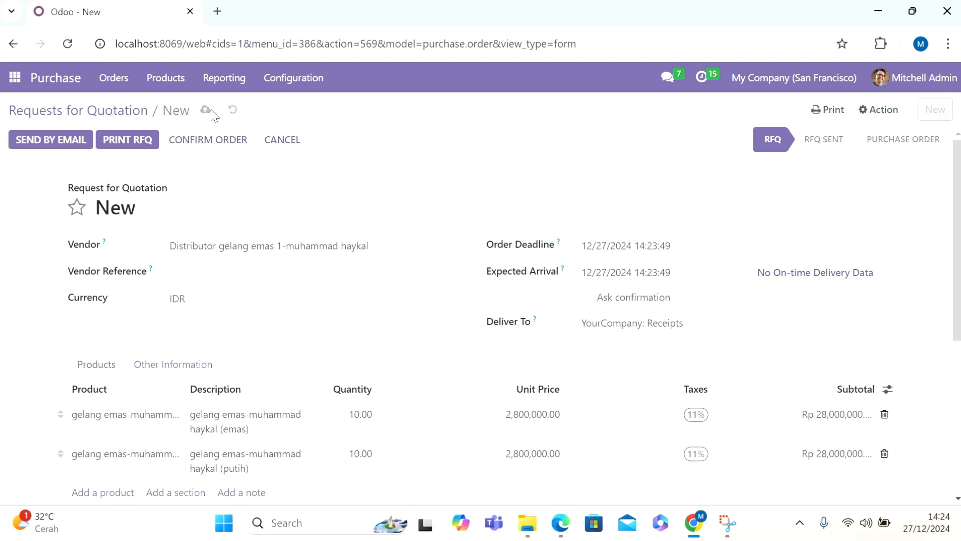
Confirm RFQ P00019 as a purchase order.
{"action": "left_click", "coordinate": [238, 142]}
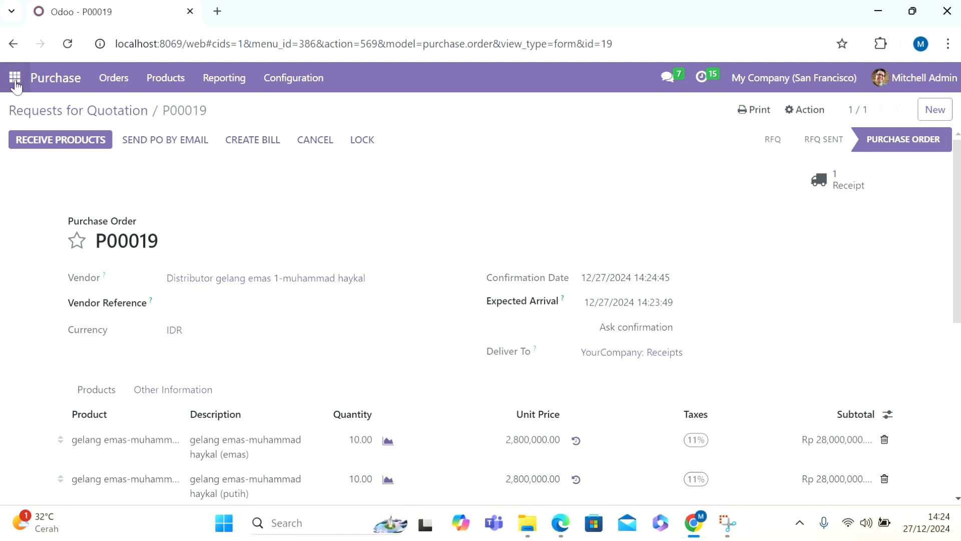
{"action": "left_click", "coordinate": [14, 78]}
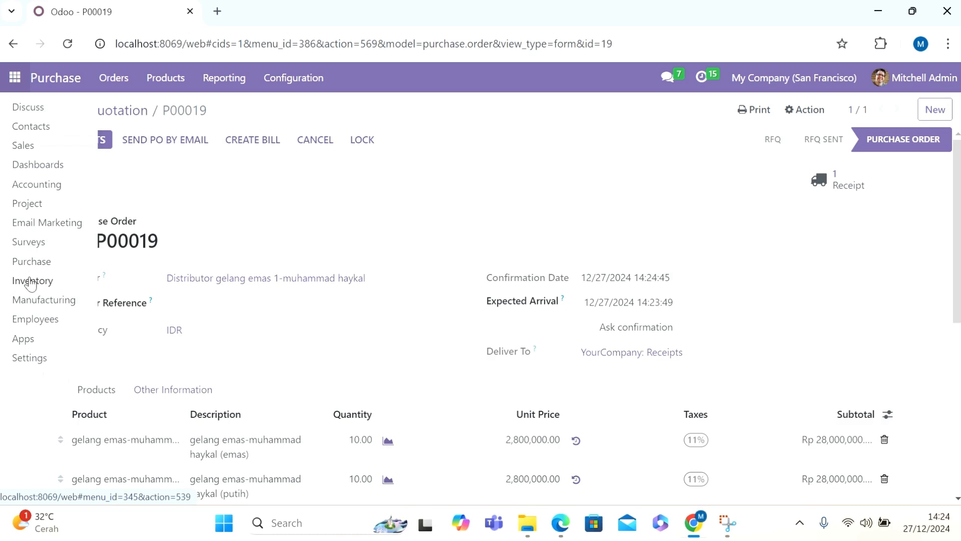
Open receipt WH/IN/00011 and record 5 emas bracelets into lot emas 1.
{"action": "left_click", "coordinate": [31, 282]}
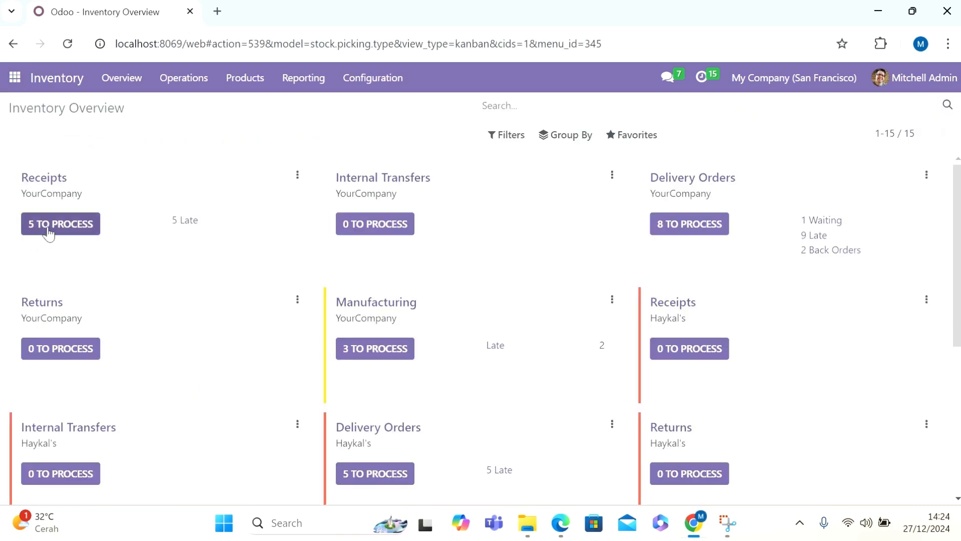
{"action": "left_click", "coordinate": [48, 233]}
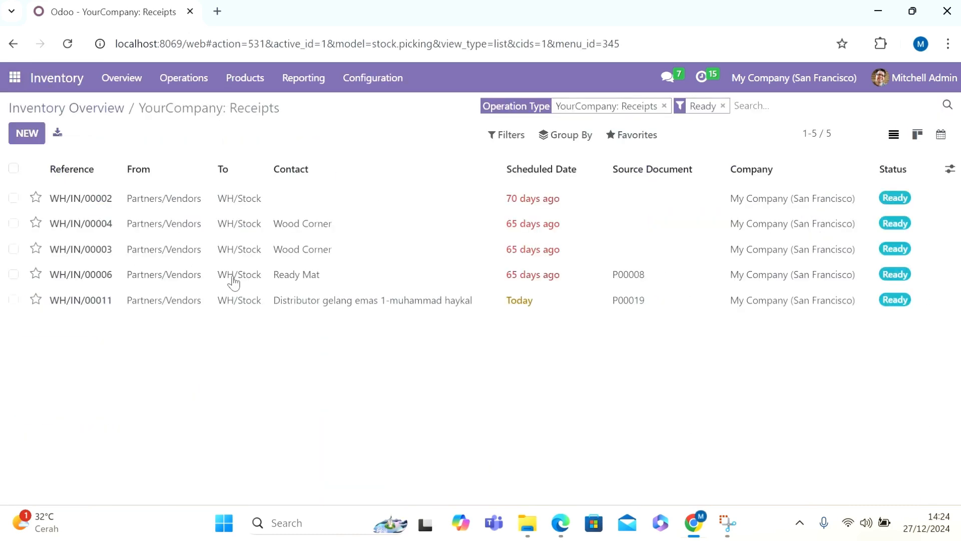
{"action": "left_click", "coordinate": [290, 303]}
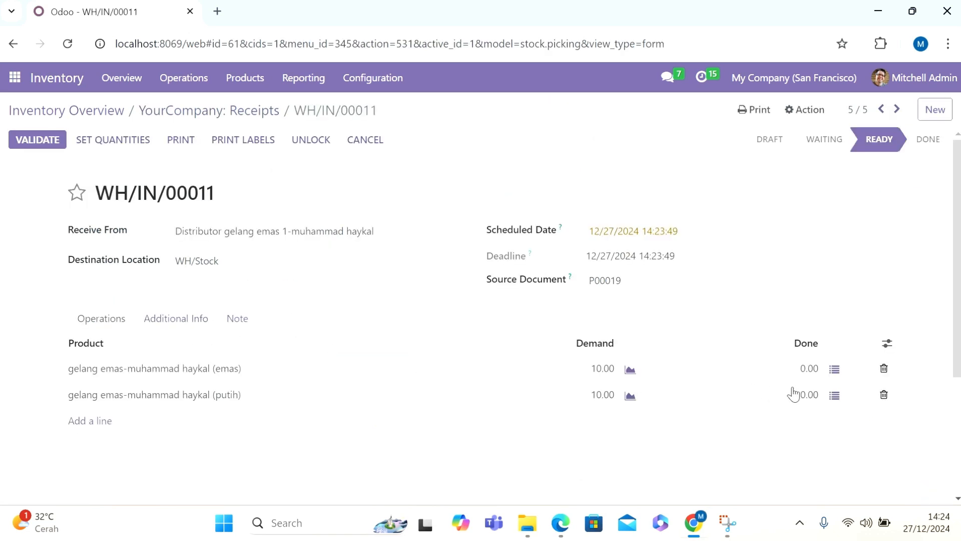
{"action": "left_click", "coordinate": [838, 373]}
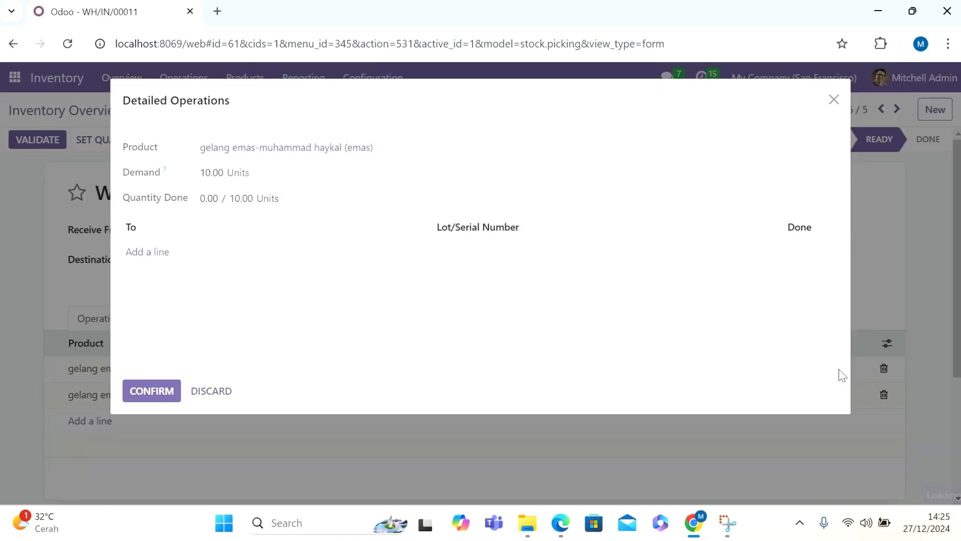
{"action": "left_click", "coordinate": [167, 254]}
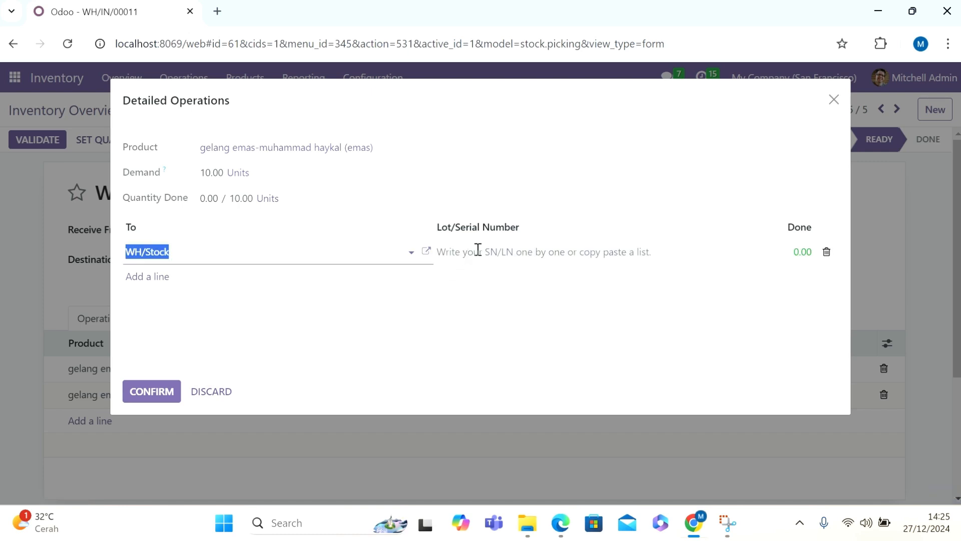
{"action": "type", "text": "em"}
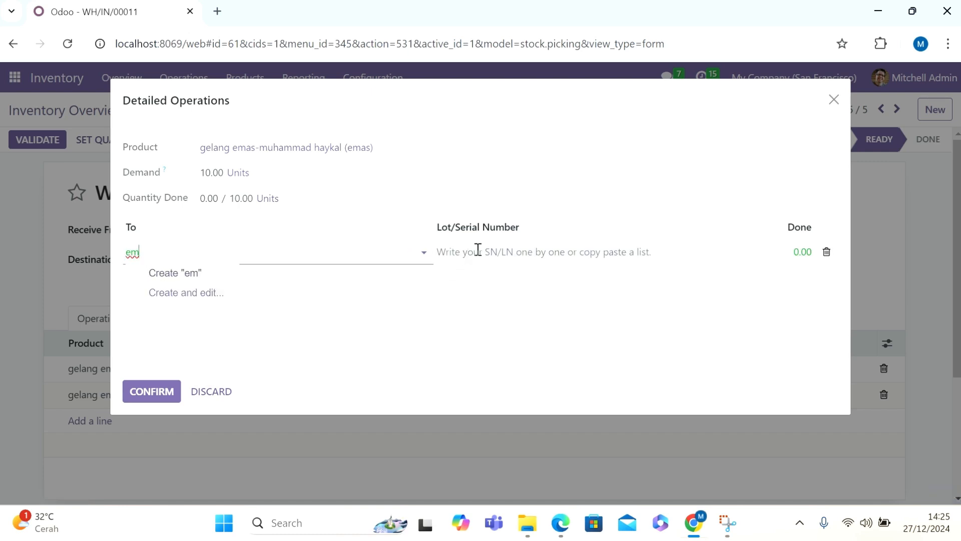
{"action": "key", "text": "BackSpace"}
{"action": "key", "text": "BackSpace"}
{"action": "left_click", "coordinate": [478, 249]}
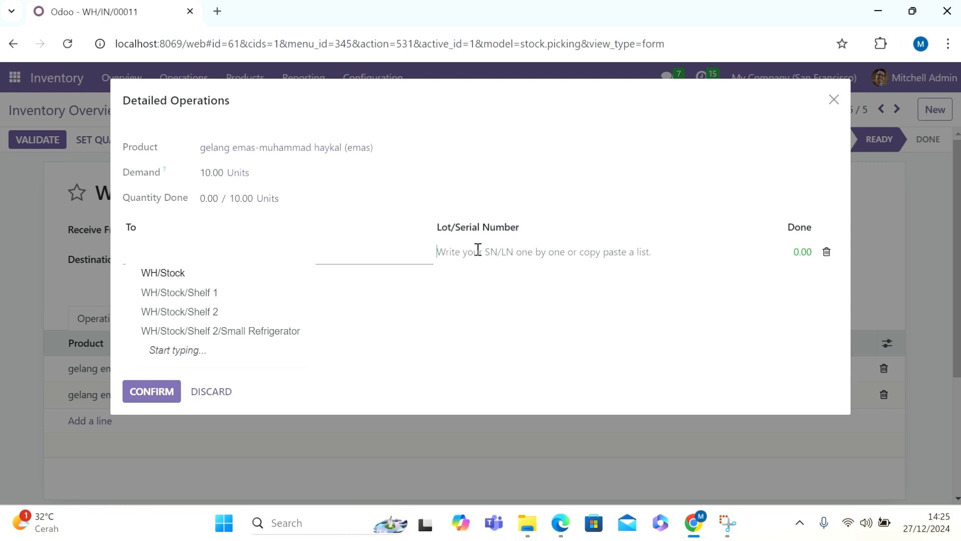
{"action": "type", "text": "em"}
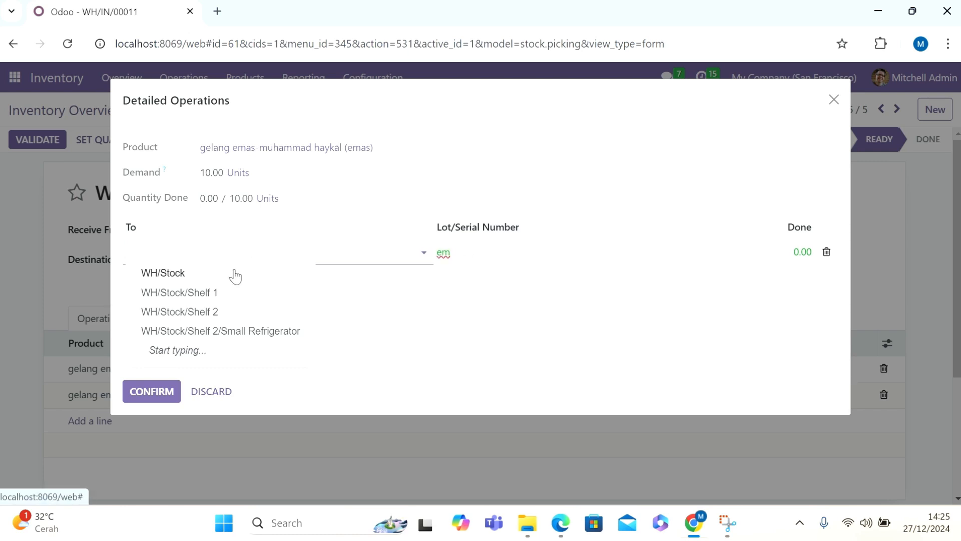
{"action": "left_click", "coordinate": [236, 274]}
{"action": "left_click", "coordinate": [495, 250]}
{"action": "type", "text": "a"}
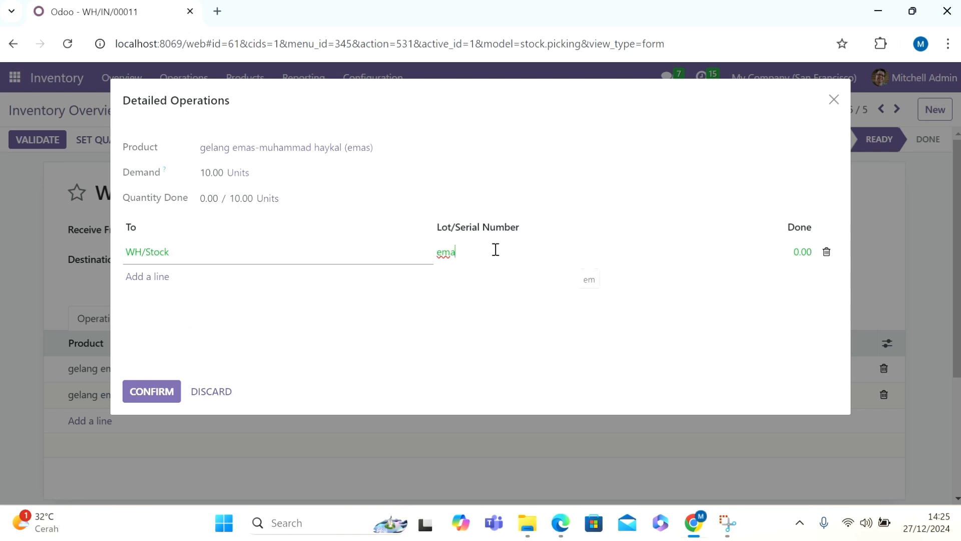
{"action": "type", "text": "s 1"}
{"action": "left_click", "coordinate": [806, 251]}
{"action": "type", "text": "5"}
Add lot emas 2 with 5 units and confirm the emas lot split.
{"action": "left_click", "coordinate": [148, 279]}
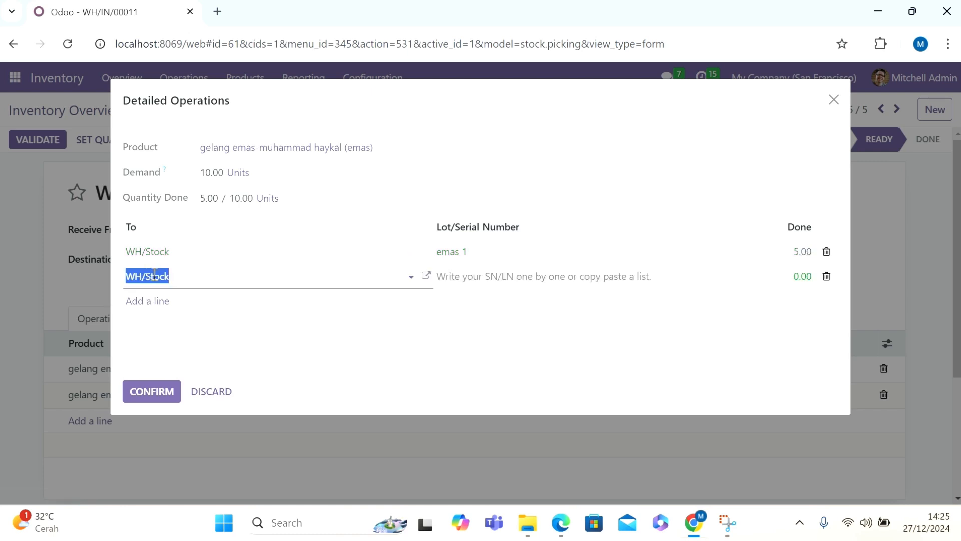
{"action": "left_click", "coordinate": [521, 278]}
{"action": "left_click", "coordinate": [520, 277]}
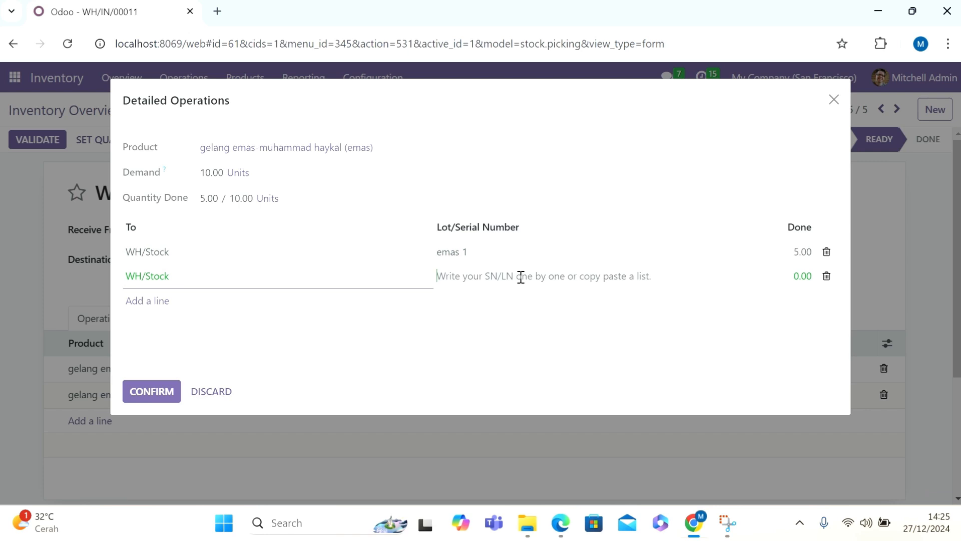
{"action": "type", "text": "emas 2"}
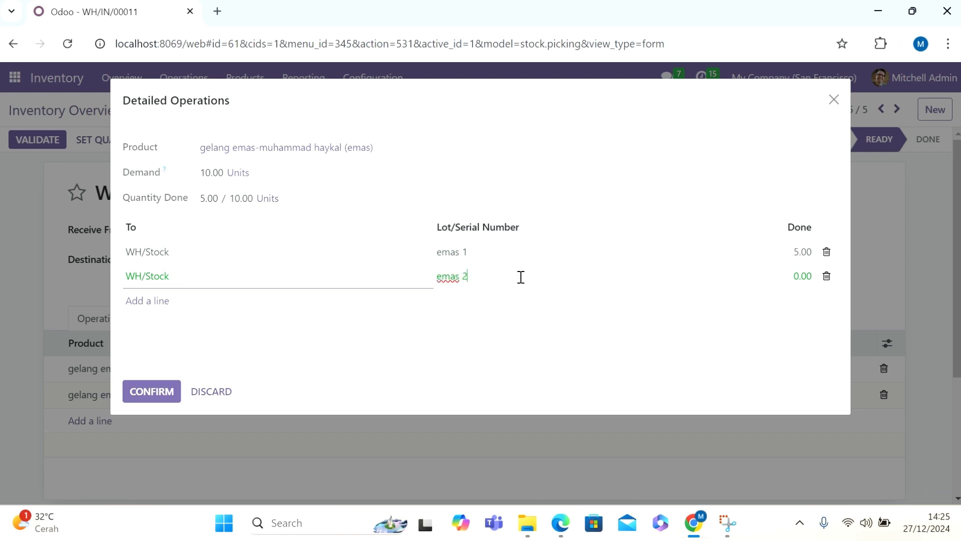
{"action": "left_click", "coordinate": [806, 279]}
{"action": "type", "text": "5"}
{"action": "left_click", "coordinate": [137, 390]}
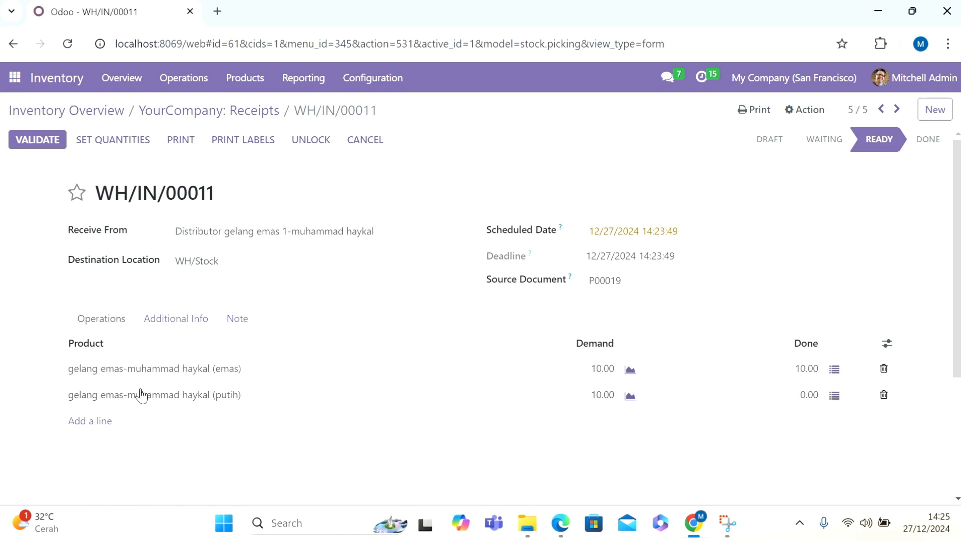
Split the putih bracelets into lots putih 1 and putih 2, 5 units each.
{"action": "left_click", "coordinate": [833, 399]}
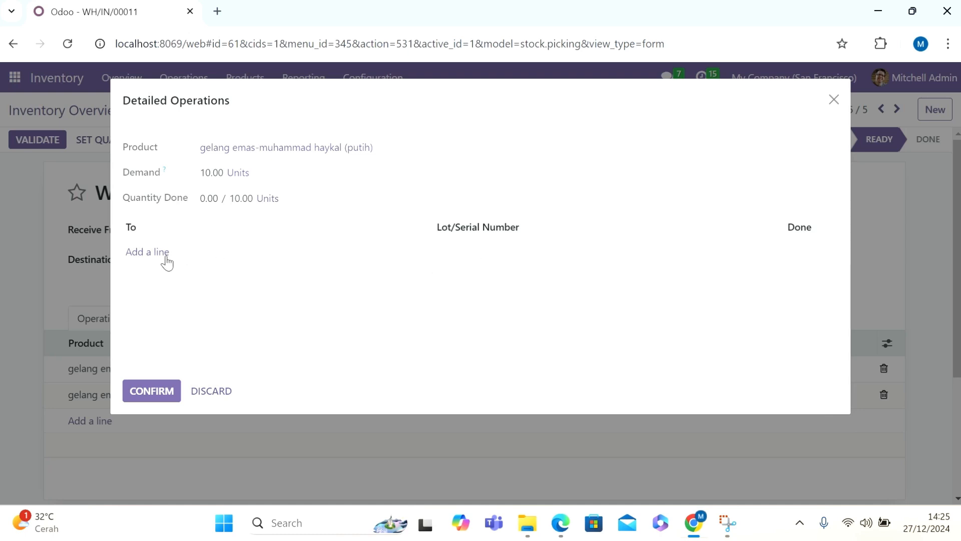
{"action": "left_click", "coordinate": [151, 264]}
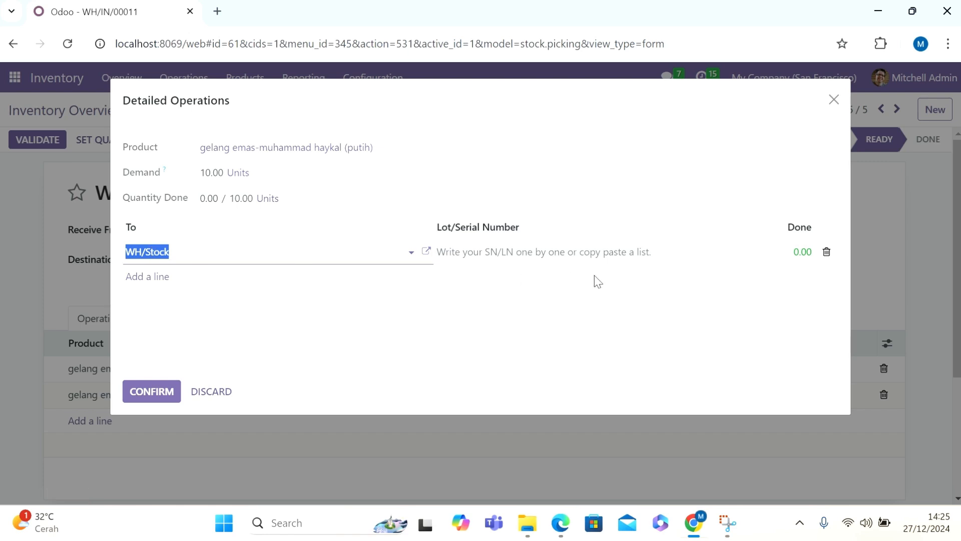
{"action": "left_click", "coordinate": [546, 251]}
{"action": "type", "text": "putih 1"}
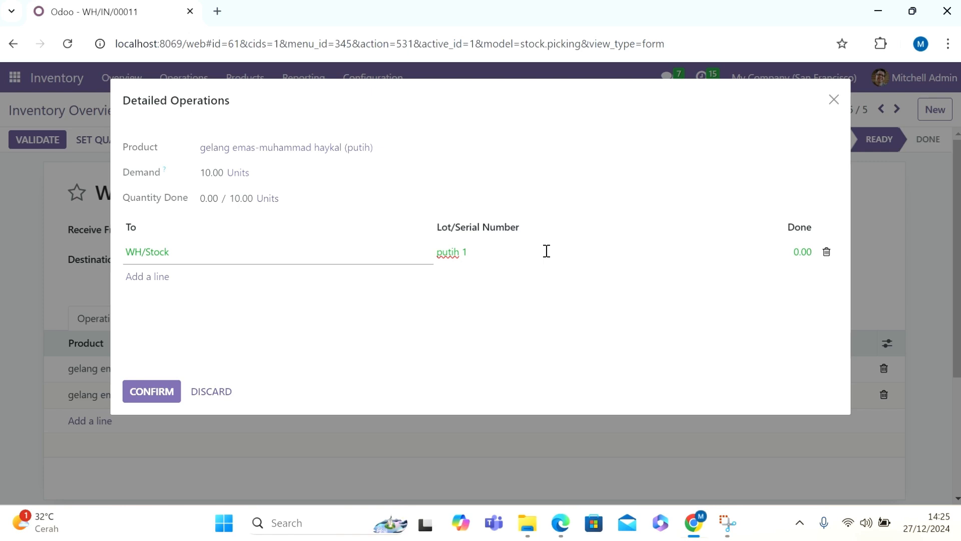
{"action": "left_click", "coordinate": [800, 253]}
{"action": "type", "text": "5"}
{"action": "left_click", "coordinate": [159, 282]}
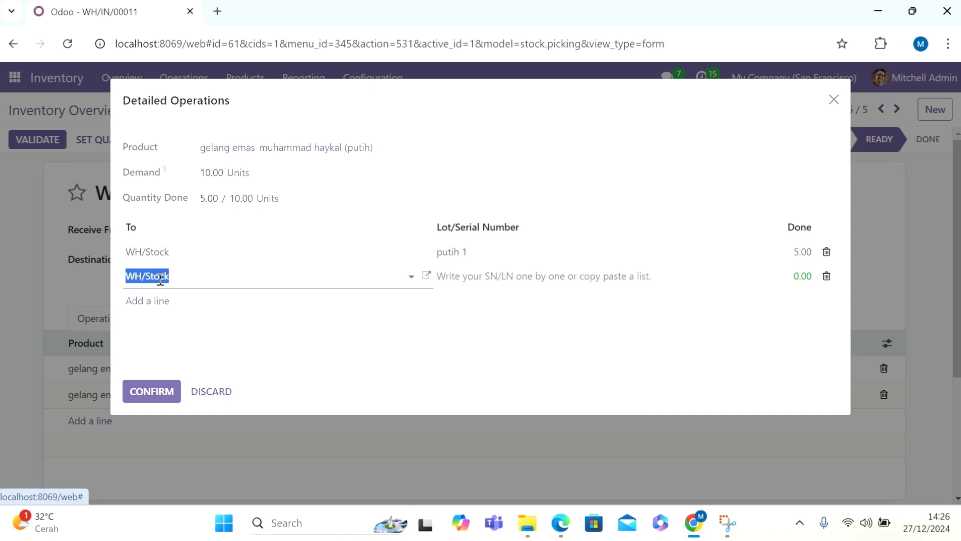
{"action": "left_click", "coordinate": [486, 276]}
{"action": "type", "text": "putih 2"}
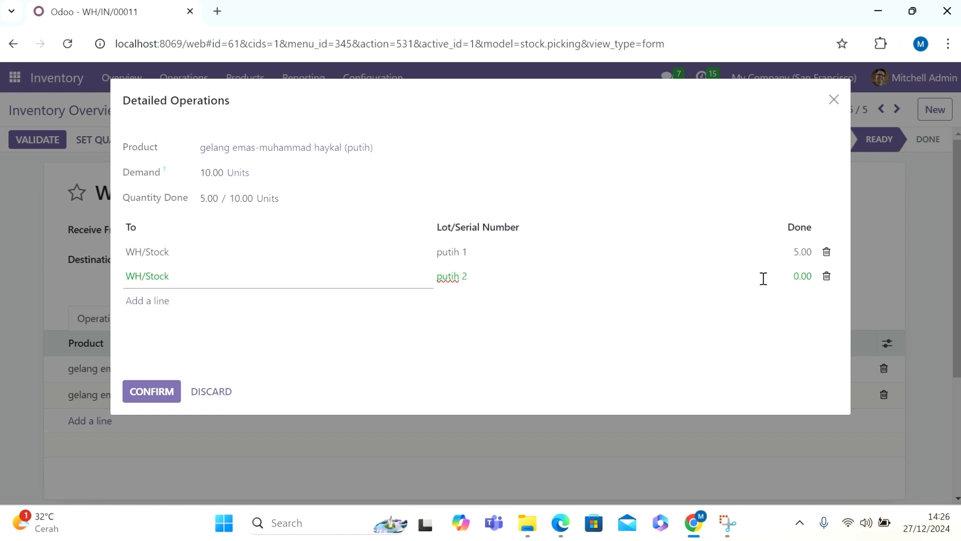
{"action": "left_click", "coordinate": [808, 275]}
{"action": "type", "text": "5"}
{"action": "left_click", "coordinate": [144, 391]}
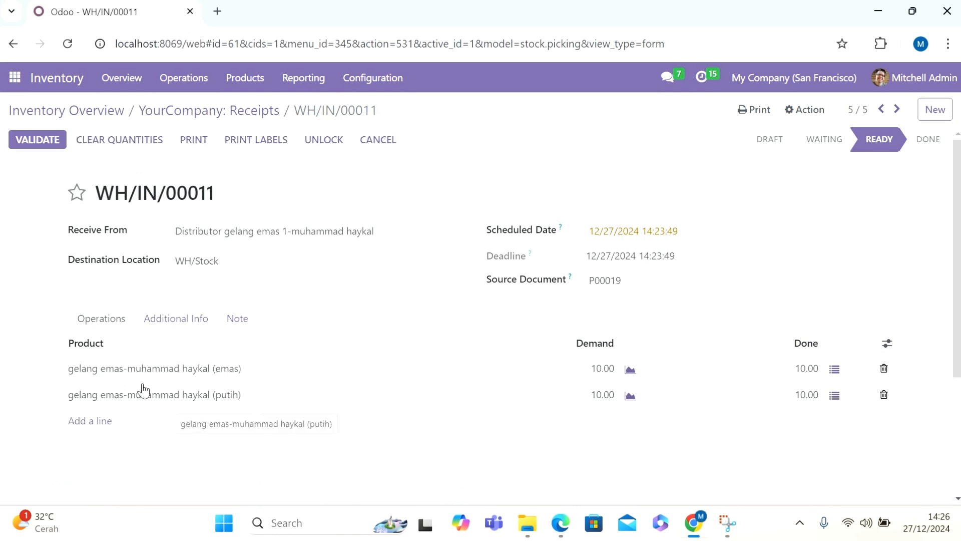
Validate receipt WH/IN/00011 and reopen purchase order P00019 in Purchase.
{"action": "left_click", "coordinate": [36, 141]}
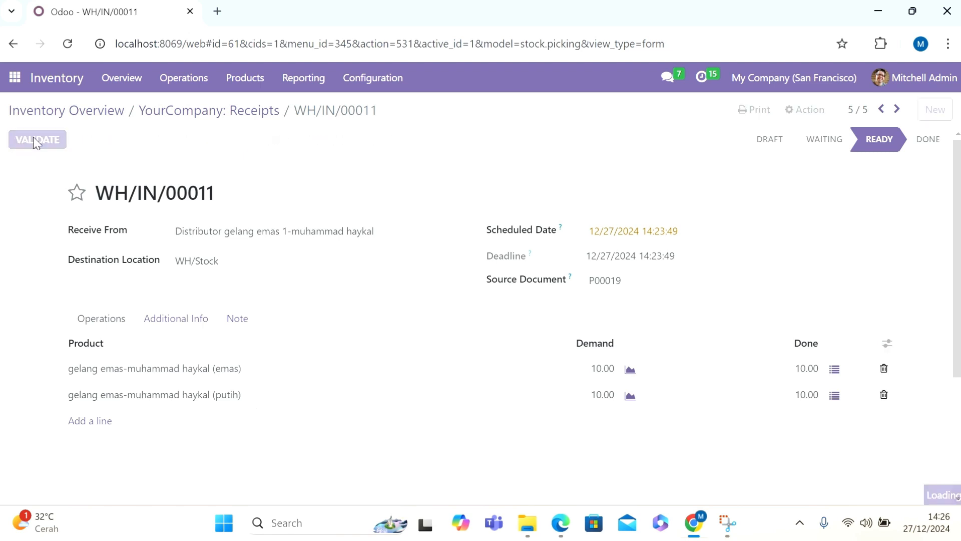
{"action": "left_click", "coordinate": [16, 78]}
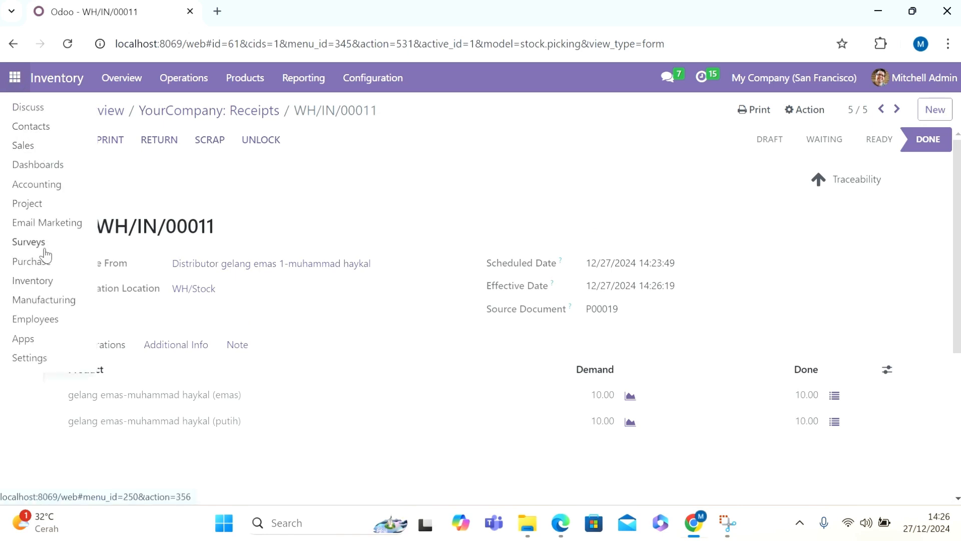
{"action": "left_click", "coordinate": [46, 265]}
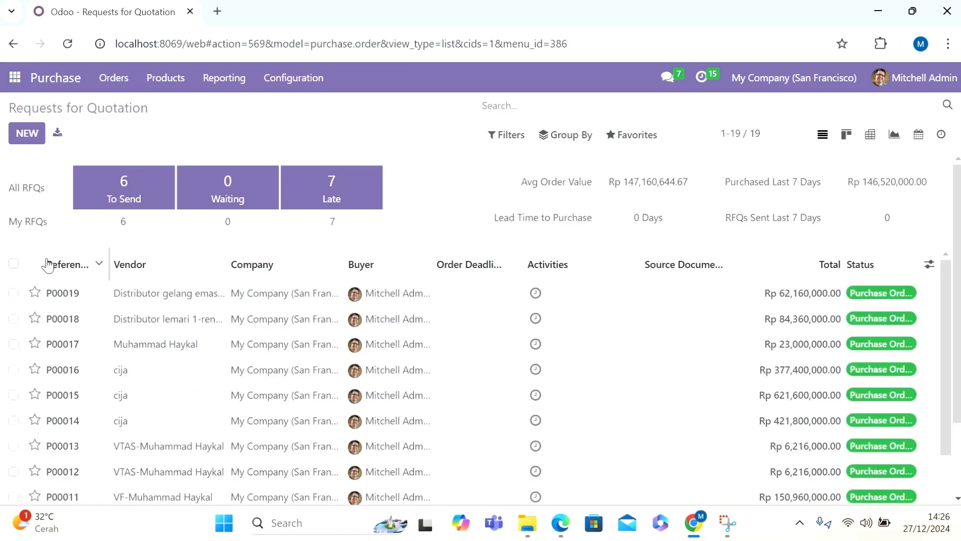
{"action": "left_click", "coordinate": [132, 299]}
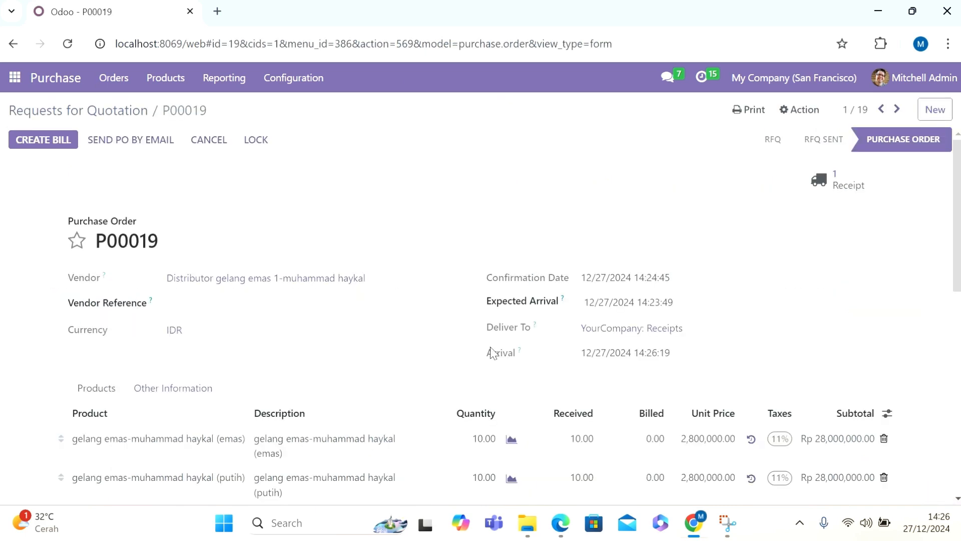
Create a vendor bill from P00019 dated 27 December 2024 and post it.
{"action": "left_click", "coordinate": [62, 144]}
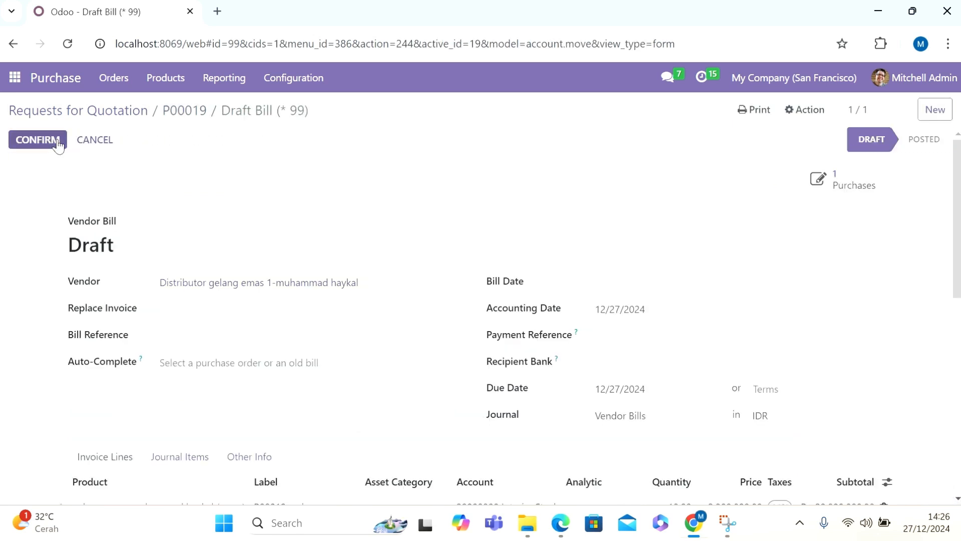
{"action": "left_click", "coordinate": [18, 83]}
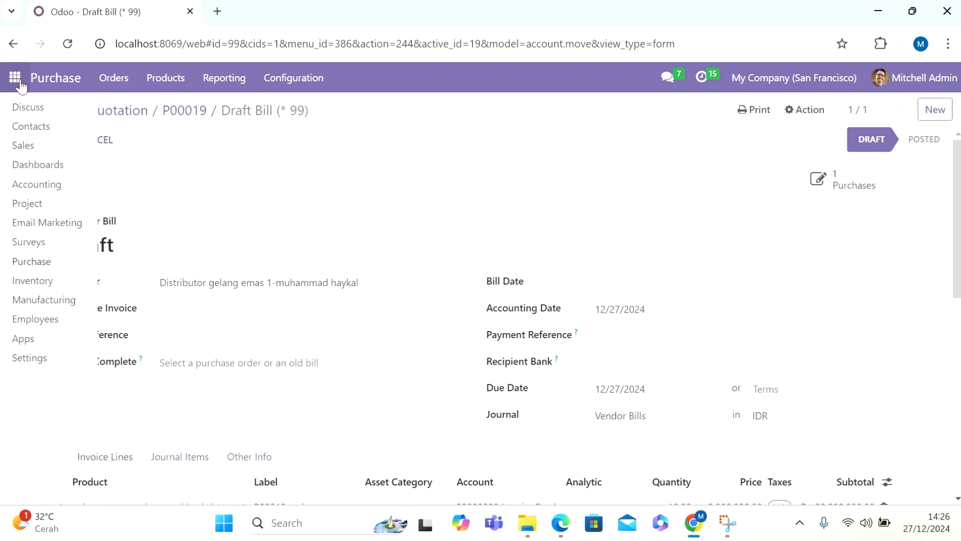
{"action": "left_click", "coordinate": [203, 188]}
{"action": "left_click", "coordinate": [676, 287]}
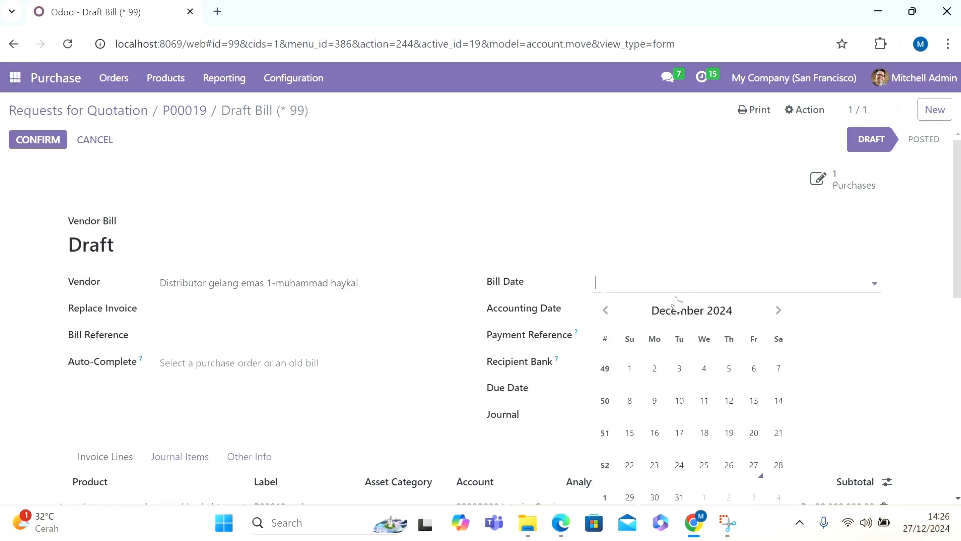
{"action": "left_click", "coordinate": [747, 463]}
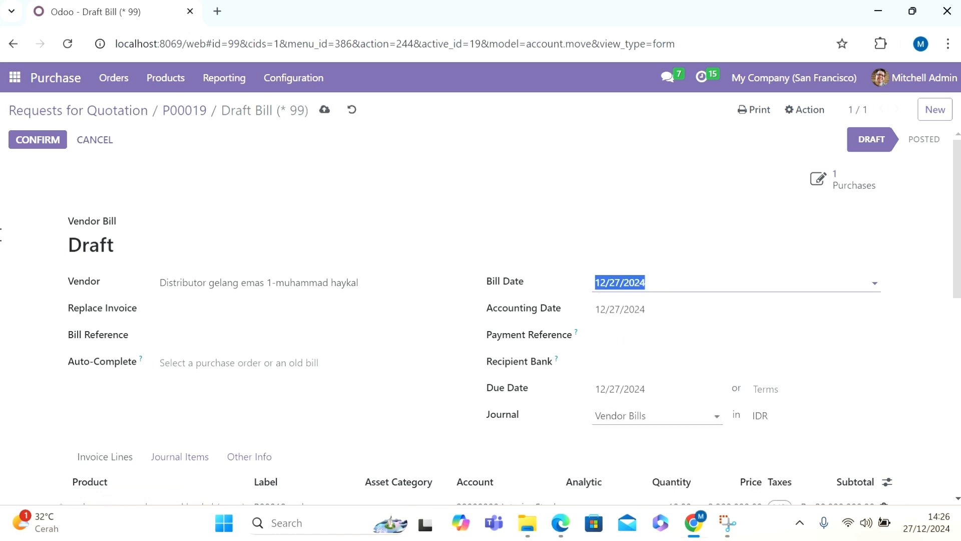
{"action": "left_click", "coordinate": [47, 141]}
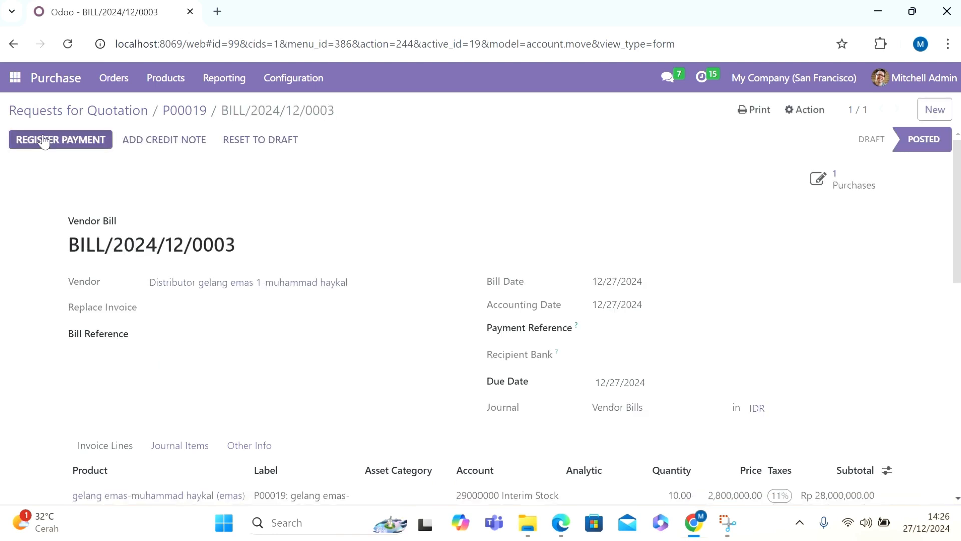
Find unpaid bill BILL/2024/12/0003 in Accounting and begin registering its payment.
{"action": "left_click", "coordinate": [14, 75]}
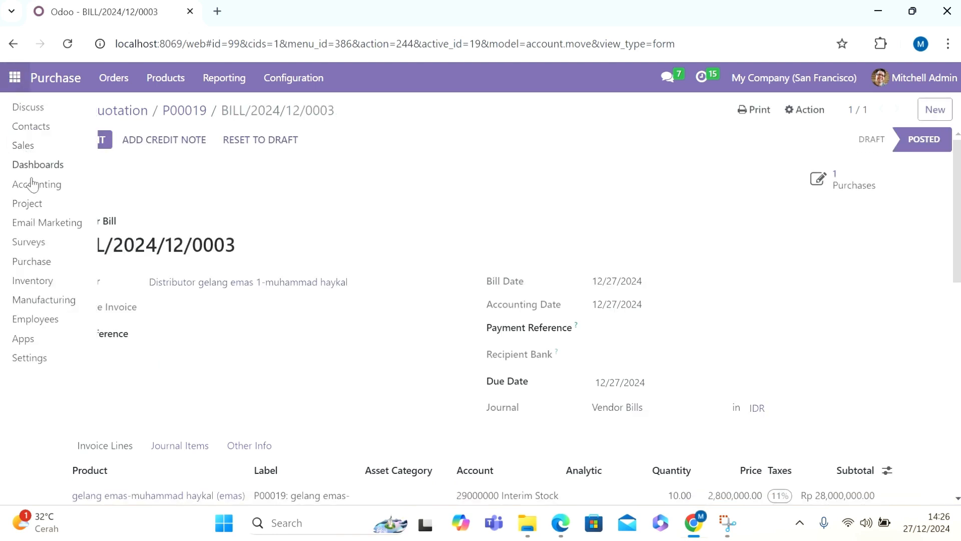
{"action": "left_click", "coordinate": [34, 186]}
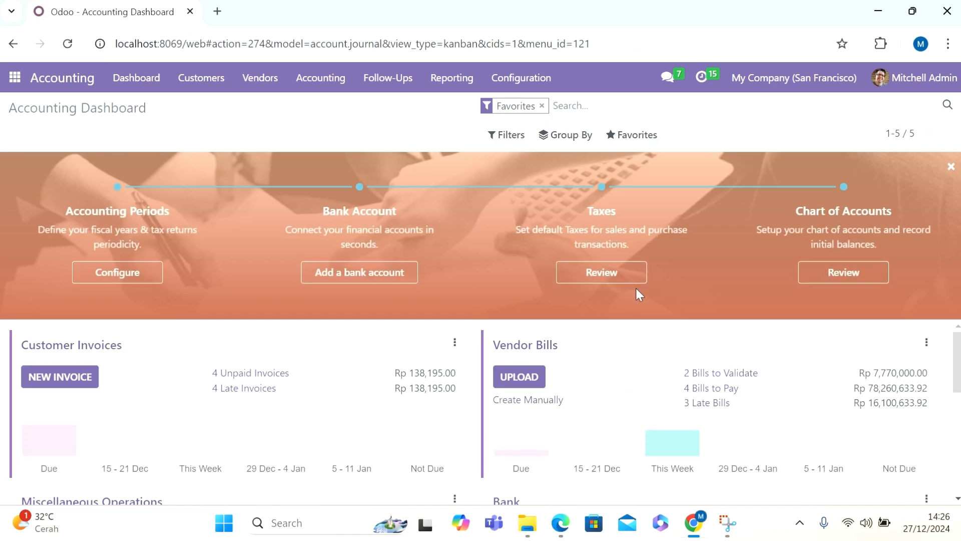
{"action": "left_click", "coordinate": [717, 387]}
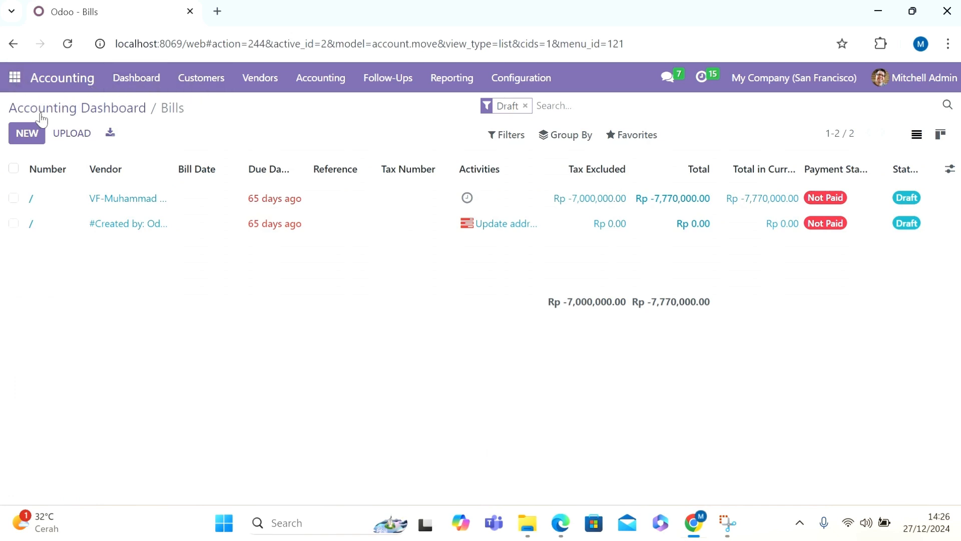
{"action": "left_click", "coordinate": [13, 44]}
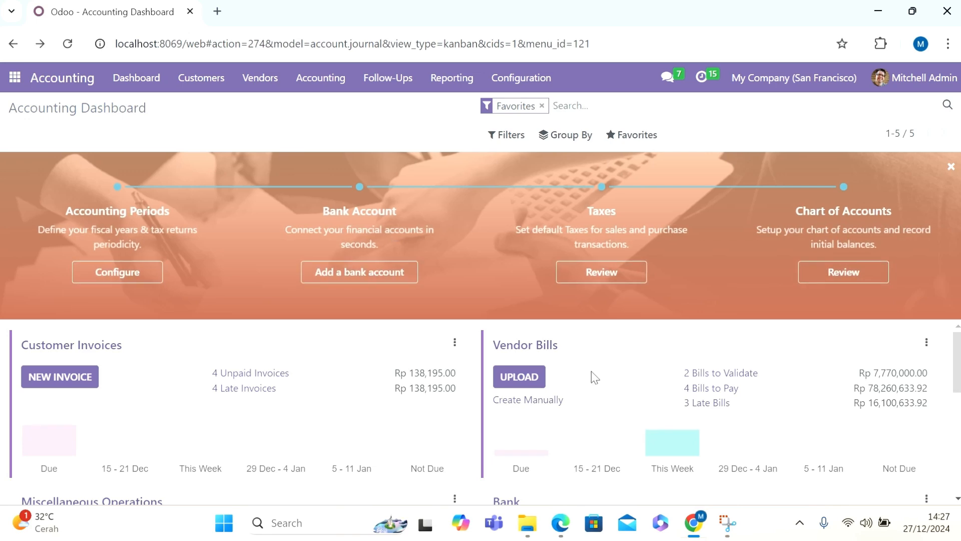
{"action": "left_click", "coordinate": [700, 394]}
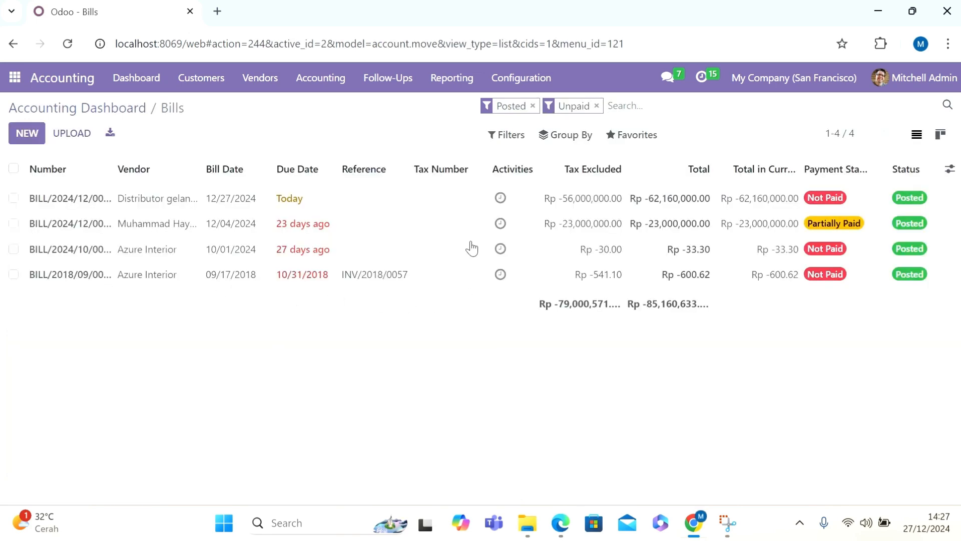
{"action": "left_click", "coordinate": [448, 212]}
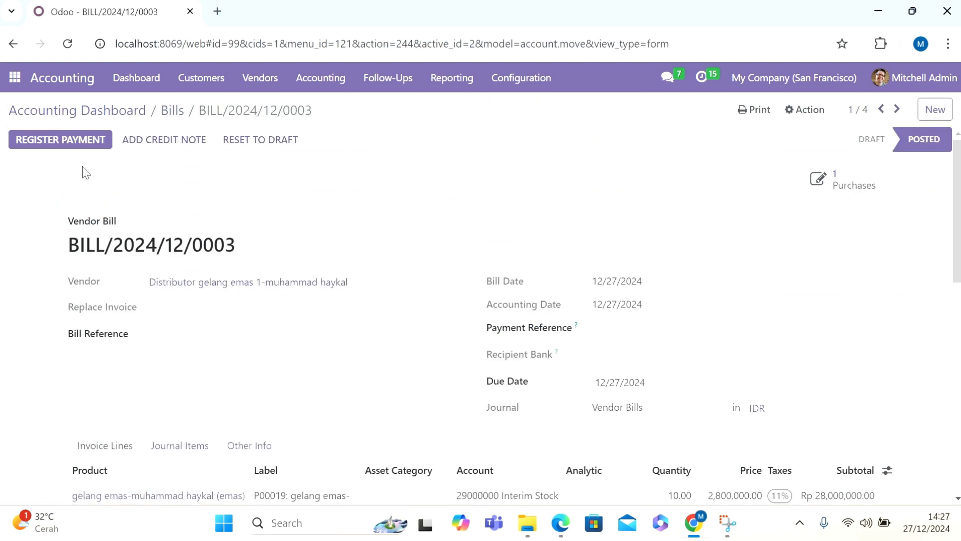
{"action": "left_click", "coordinate": [89, 148]}
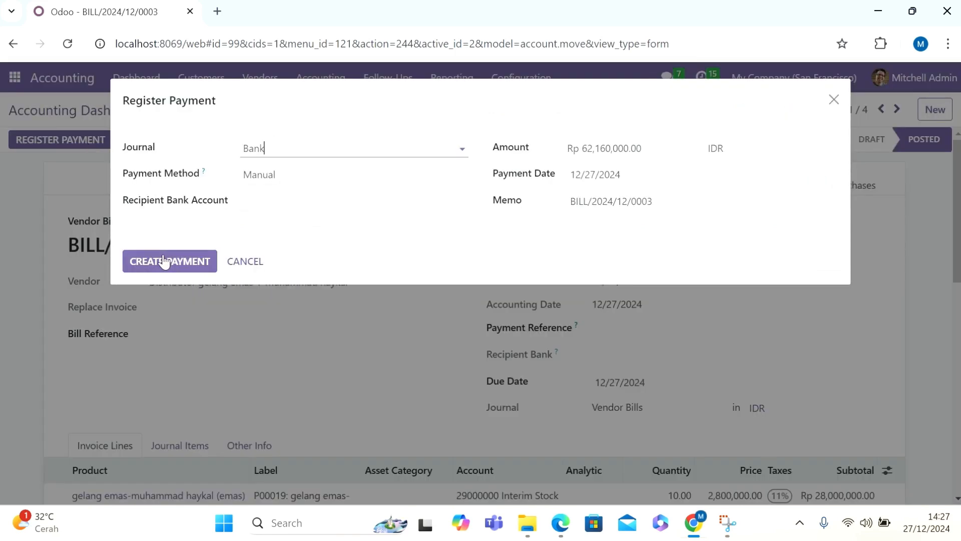
Create the Rp 62,160,000.00 payment for the full bill amount.
{"action": "left_click", "coordinate": [164, 261]}
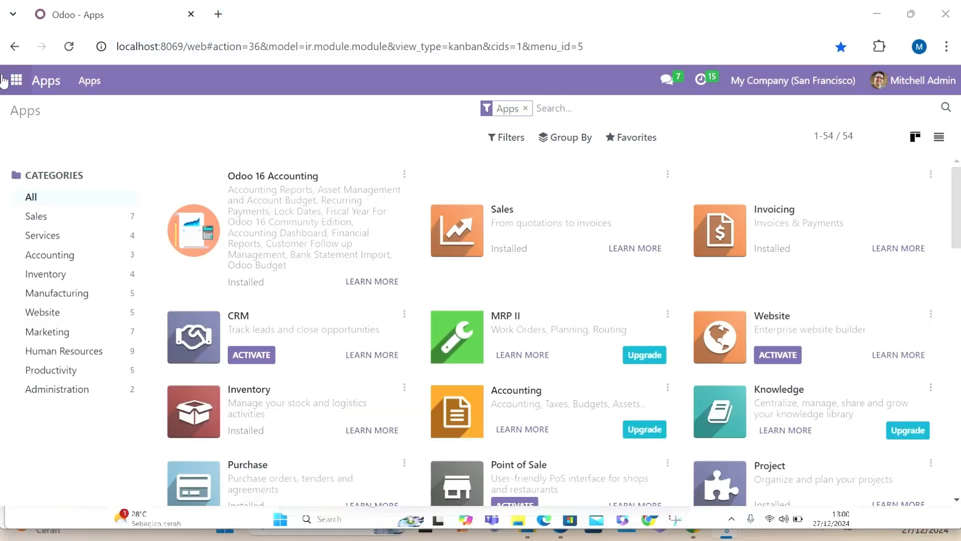
In Sales, start a new quotation for customer gelang emas 1 and add a blank product line.
{"action": "left_click", "coordinate": [16, 80]}
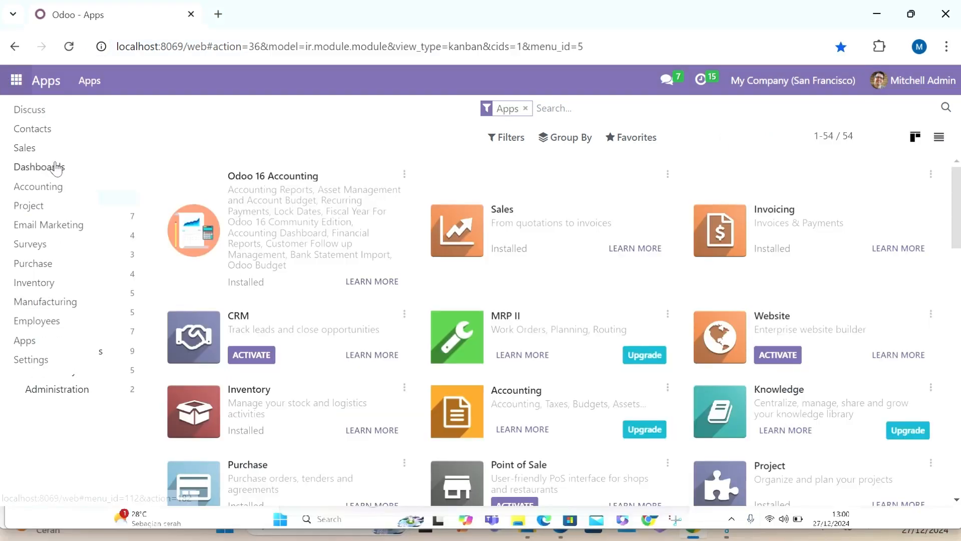
{"action": "left_click", "coordinate": [68, 149]}
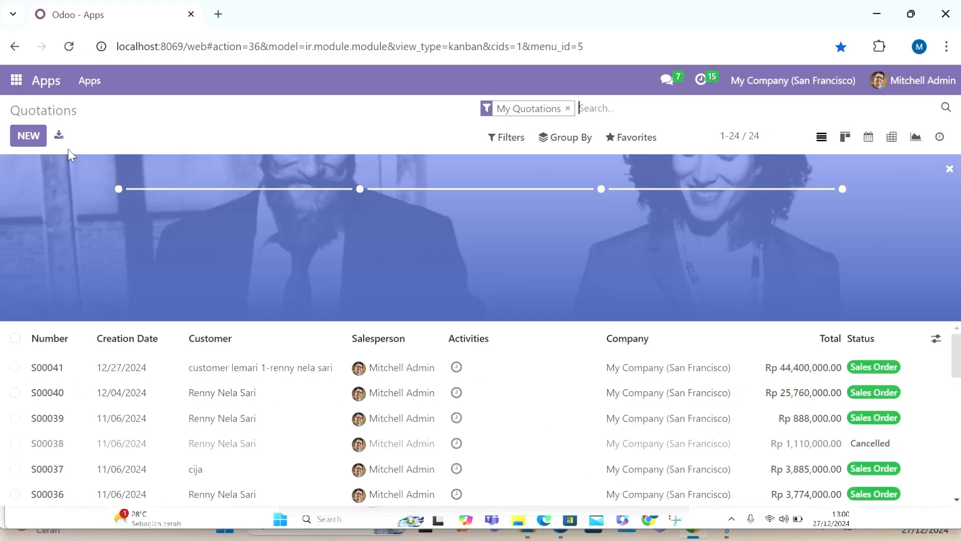
{"action": "left_click", "coordinate": [28, 135]}
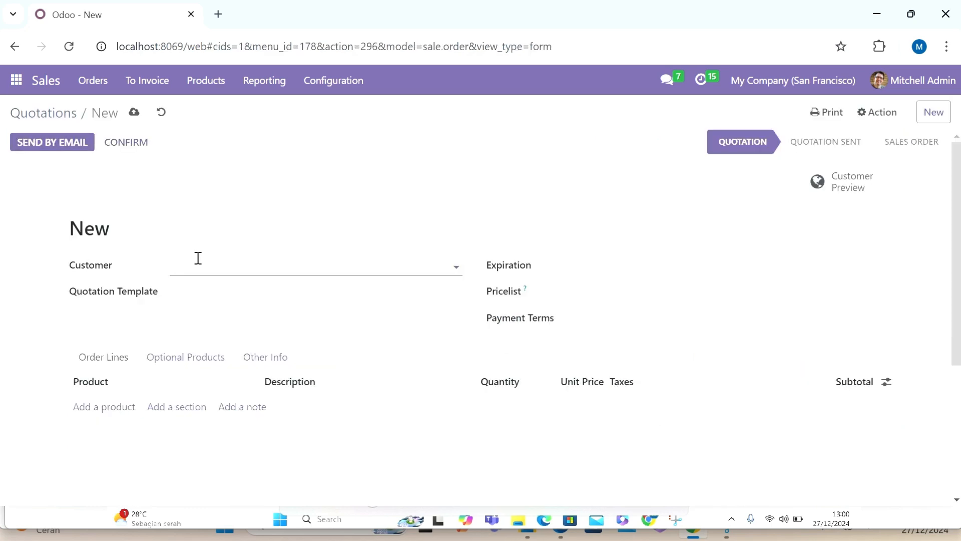
{"action": "type", "text": "cust"}
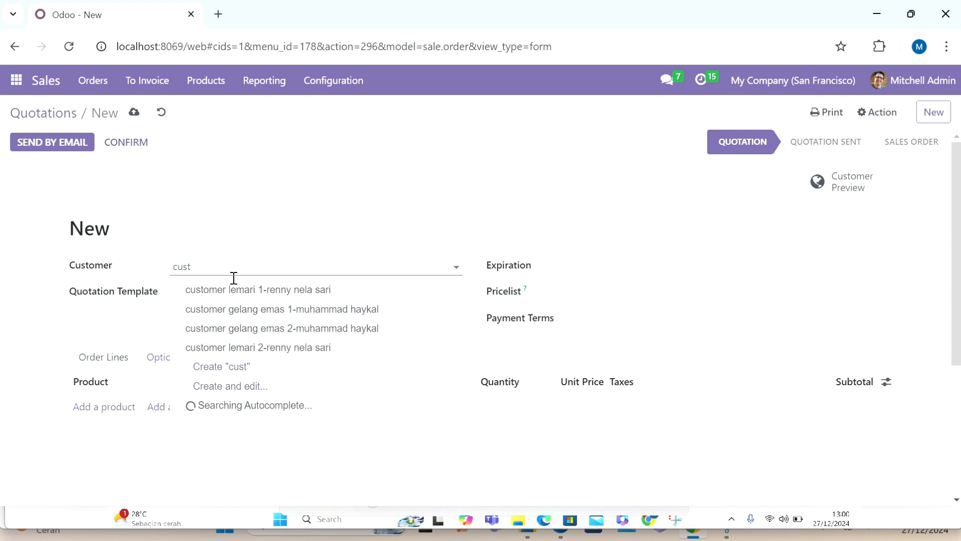
{"action": "left_click", "coordinate": [307, 314]}
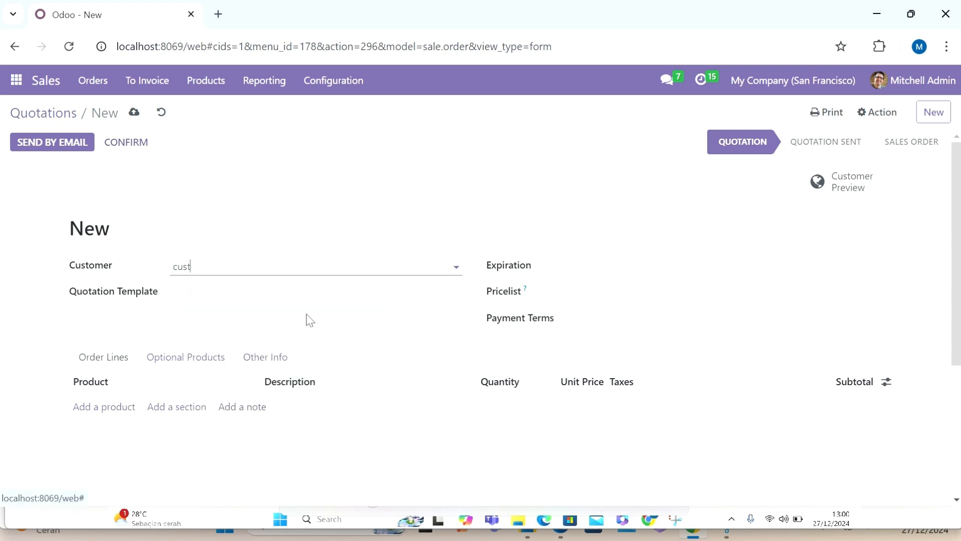
{"action": "left_click", "coordinate": [104, 407]}
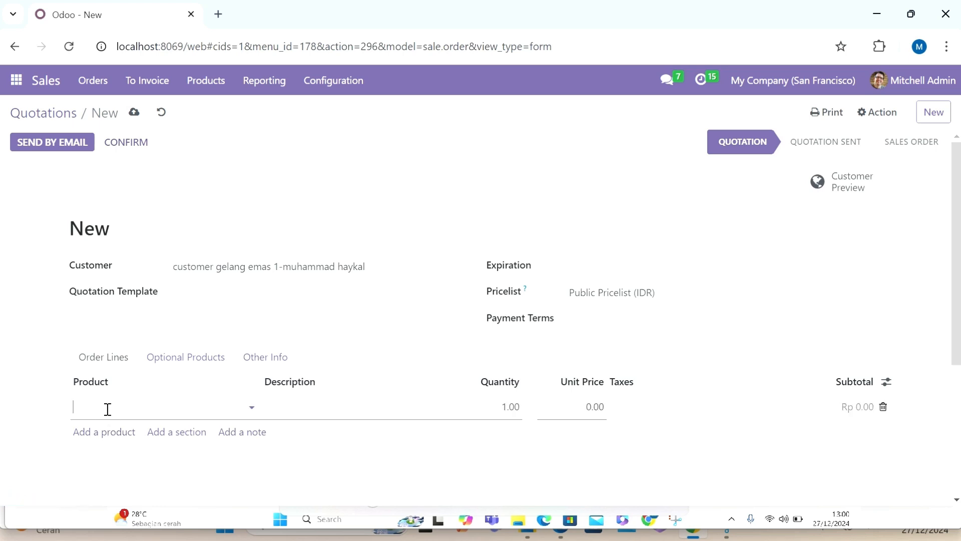
Add the gelang emas bracelet in WARNA putih with quantity 5 to the quotation.
{"action": "type", "text": "emas"}
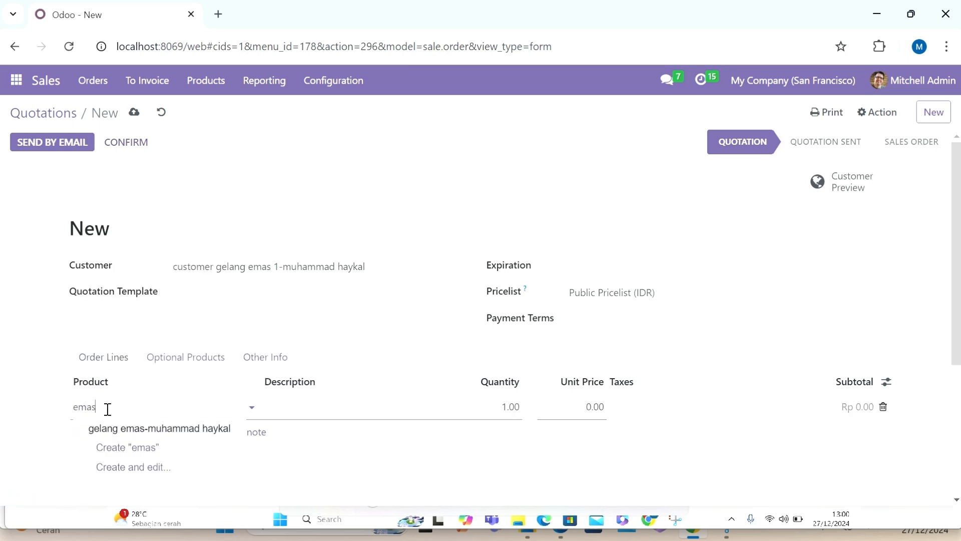
{"action": "left_click", "coordinate": [133, 429]}
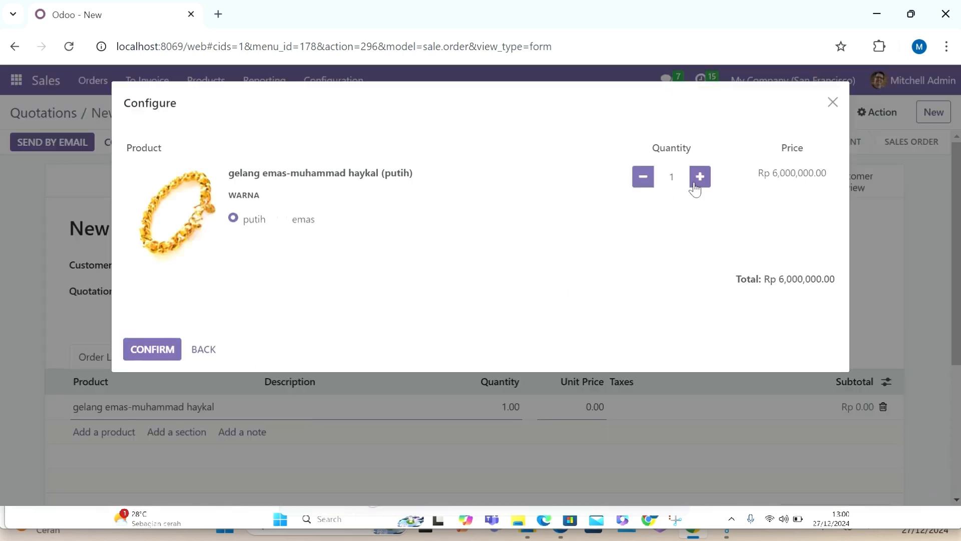
{"action": "left_click", "coordinate": [694, 188]}
{"action": "left_click", "coordinate": [695, 188]}
{"action": "left_click", "coordinate": [695, 187]}
{"action": "left_click", "coordinate": [695, 188]}
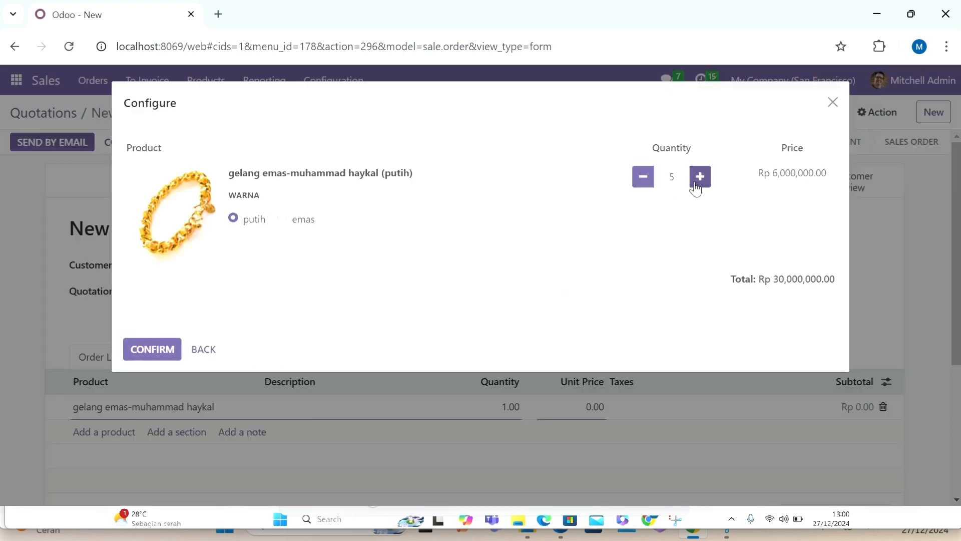
{"action": "left_click", "coordinate": [149, 349]}
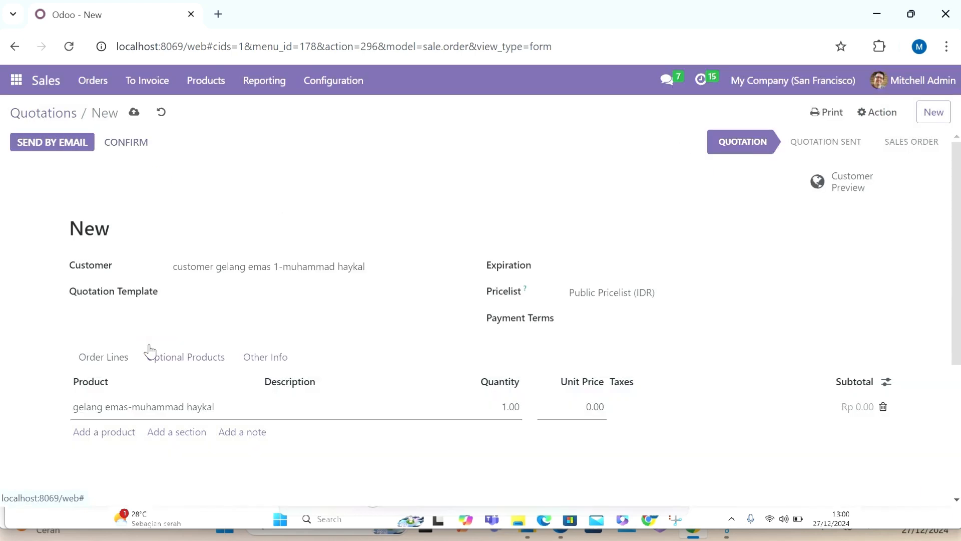
Add a second gelang emas line in WARNA emas with quantity 5, then save the quotation.
{"action": "left_click", "coordinate": [104, 432]}
{"action": "type", "text": "gelang"}
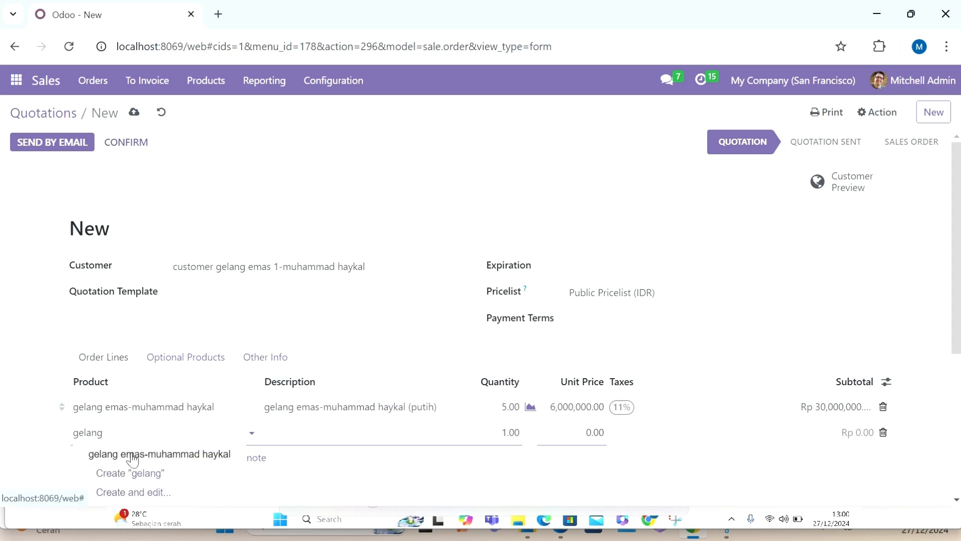
{"action": "left_click", "coordinate": [133, 459]}
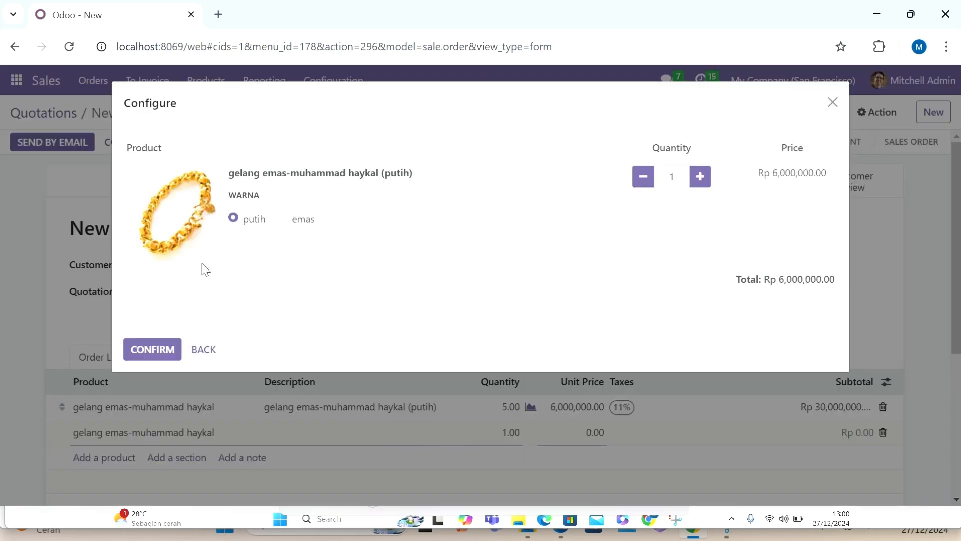
{"action": "left_click", "coordinate": [298, 222]}
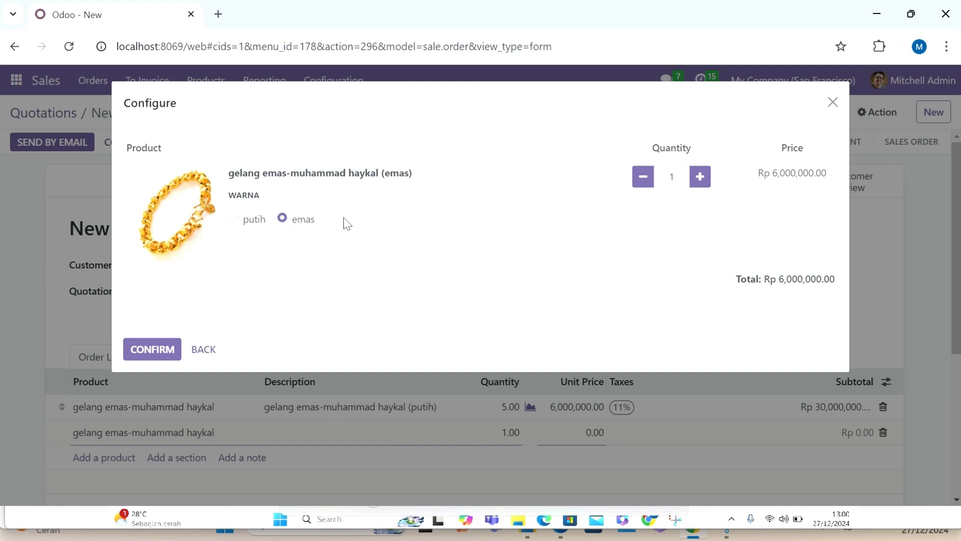
{"action": "left_click", "coordinate": [700, 178]}
{"action": "left_click", "coordinate": [700, 177]}
{"action": "left_click", "coordinate": [701, 178]}
{"action": "left_click", "coordinate": [701, 178]}
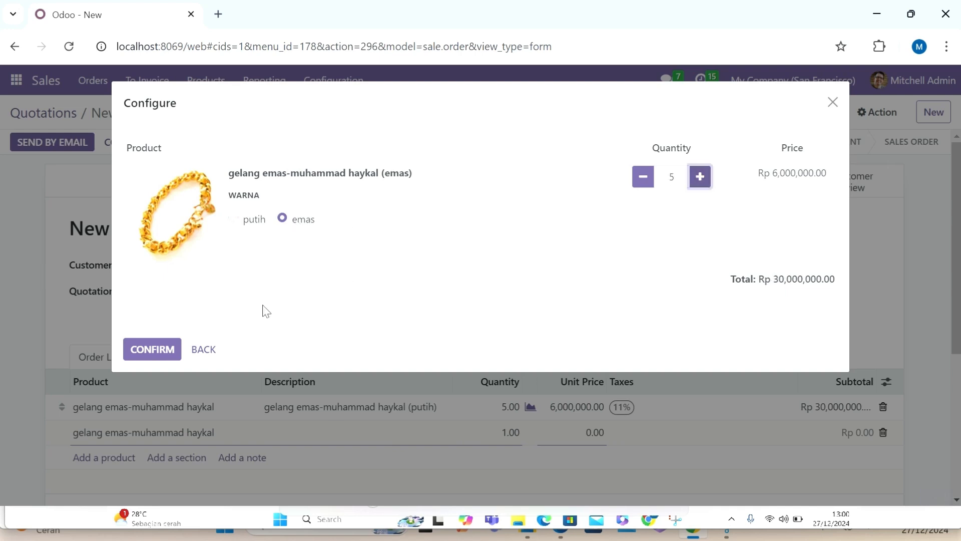
{"action": "left_click", "coordinate": [162, 352]}
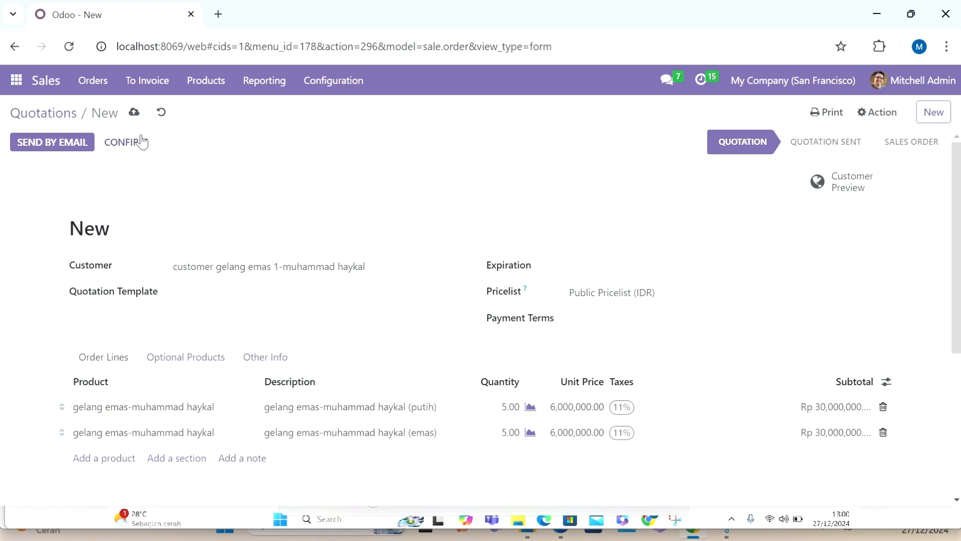
{"action": "left_click", "coordinate": [134, 113]}
Confirm S00042 as a sales order and create its regular invoice.
{"action": "left_click", "coordinate": [128, 144]}
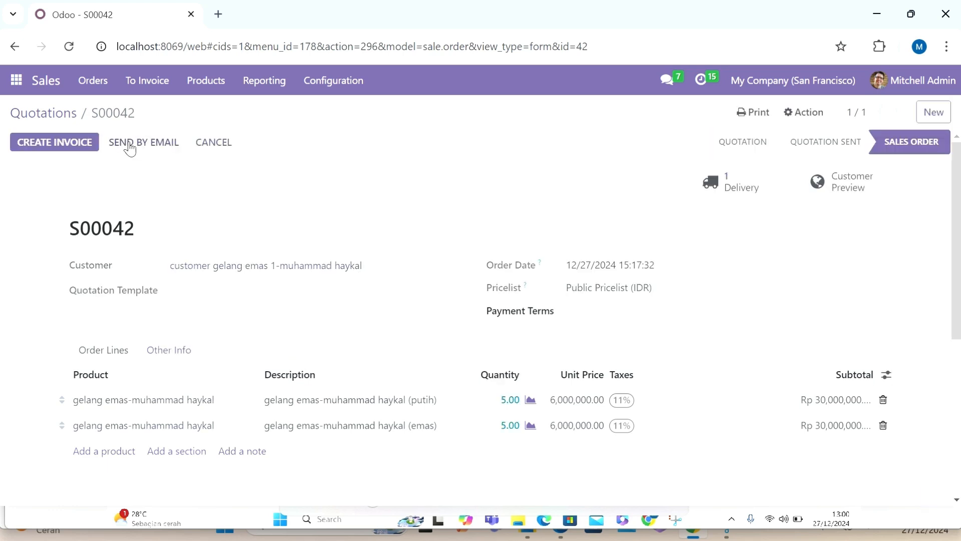
{"action": "left_click", "coordinate": [83, 144]}
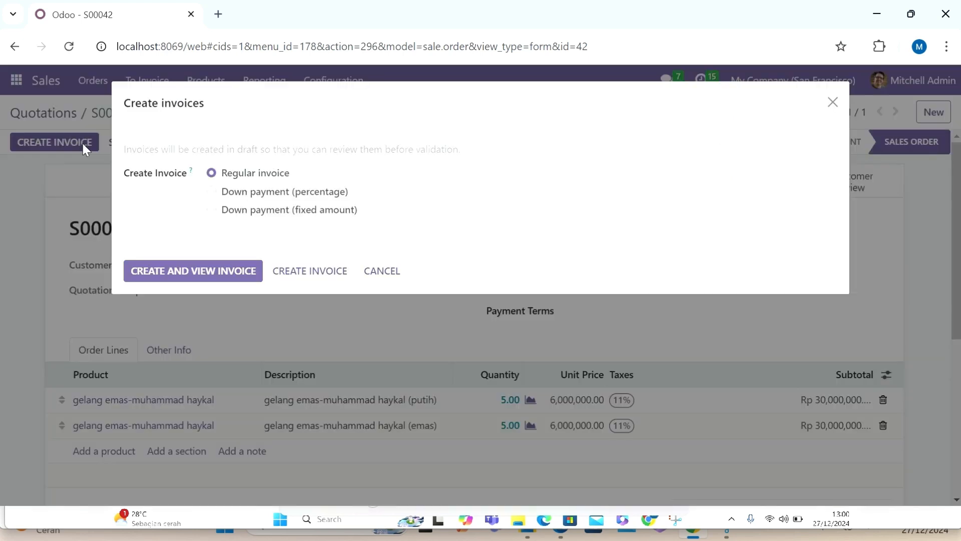
{"action": "left_click", "coordinate": [194, 272]}
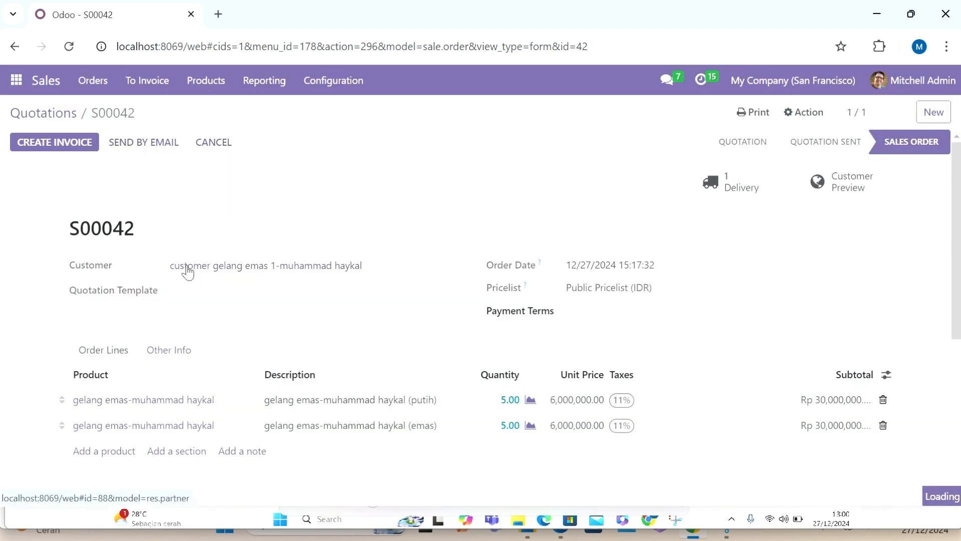
Go to Accounting and list the 4 unpaid invoices.
{"action": "left_click", "coordinate": [20, 88]}
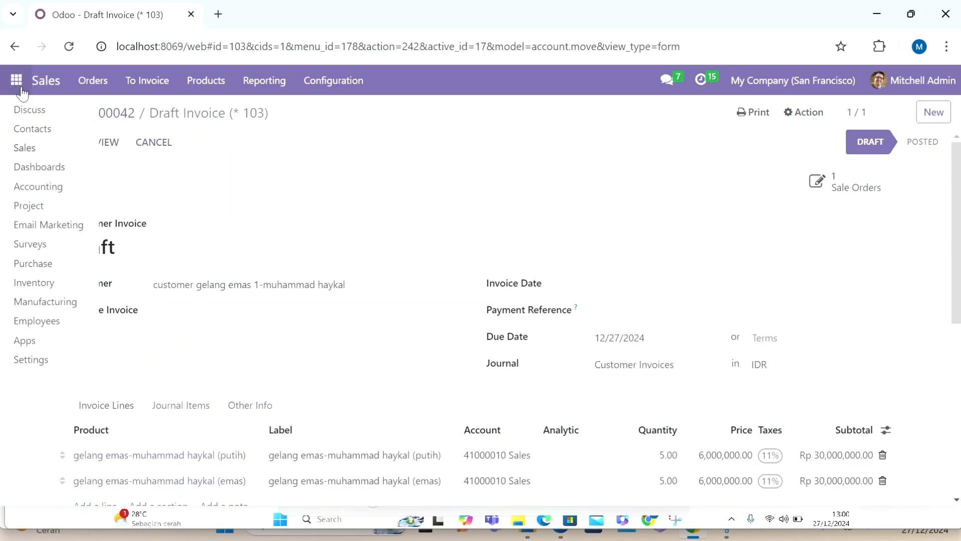
{"action": "left_click", "coordinate": [57, 188]}
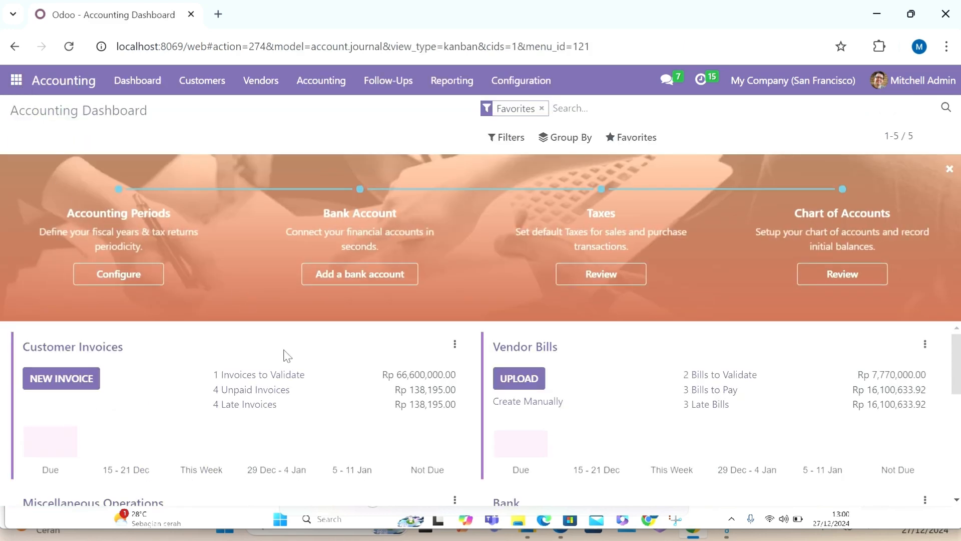
{"action": "left_click", "coordinate": [261, 391]}
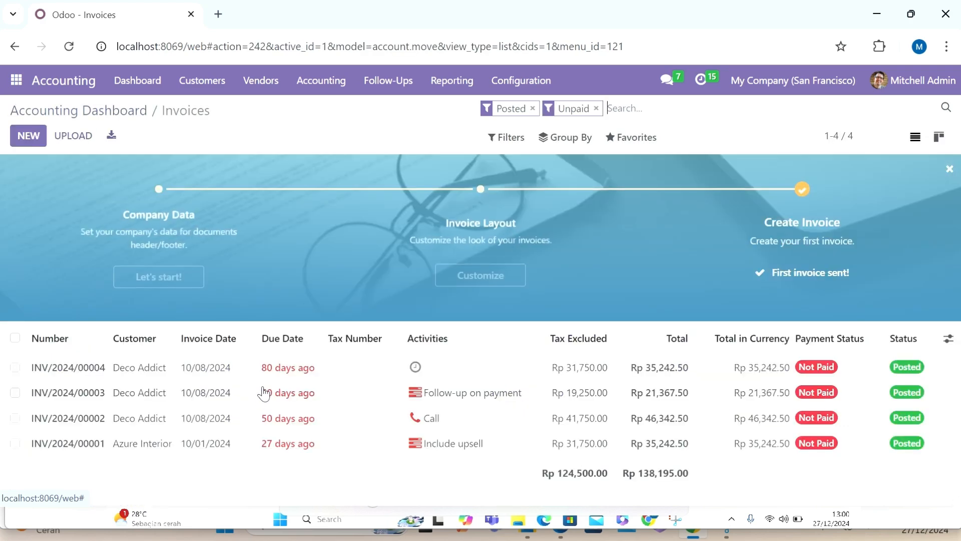
Open sales order S00042 in Sales to check its invoiced quantities.
{"action": "left_click", "coordinate": [17, 81]}
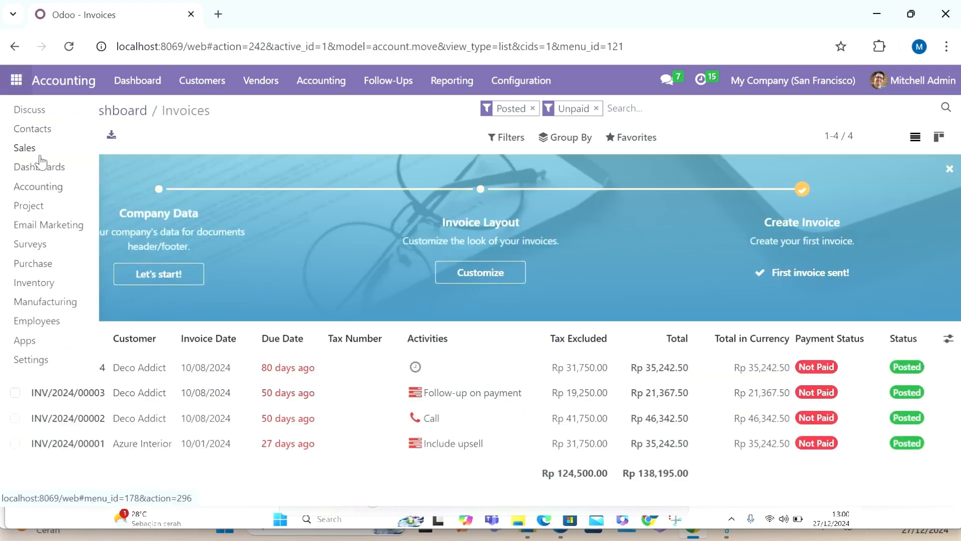
{"action": "left_click", "coordinate": [41, 156]}
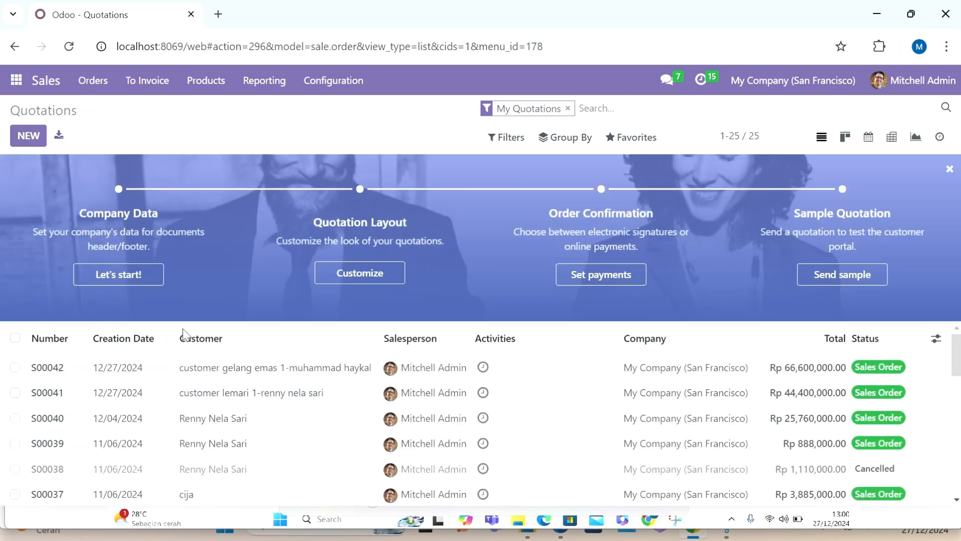
{"action": "left_click", "coordinate": [209, 373]}
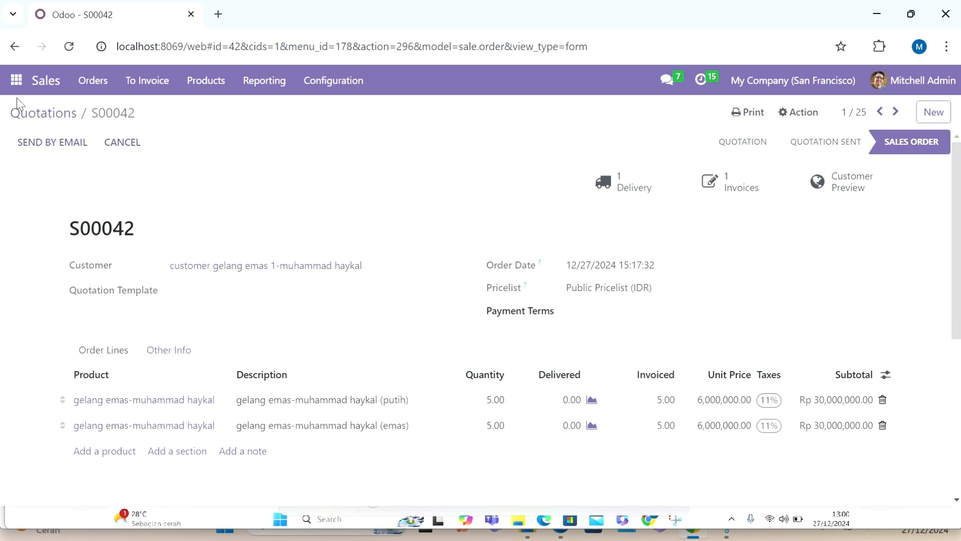
Return to the Accounting dashboard.
{"action": "left_click", "coordinate": [18, 80]}
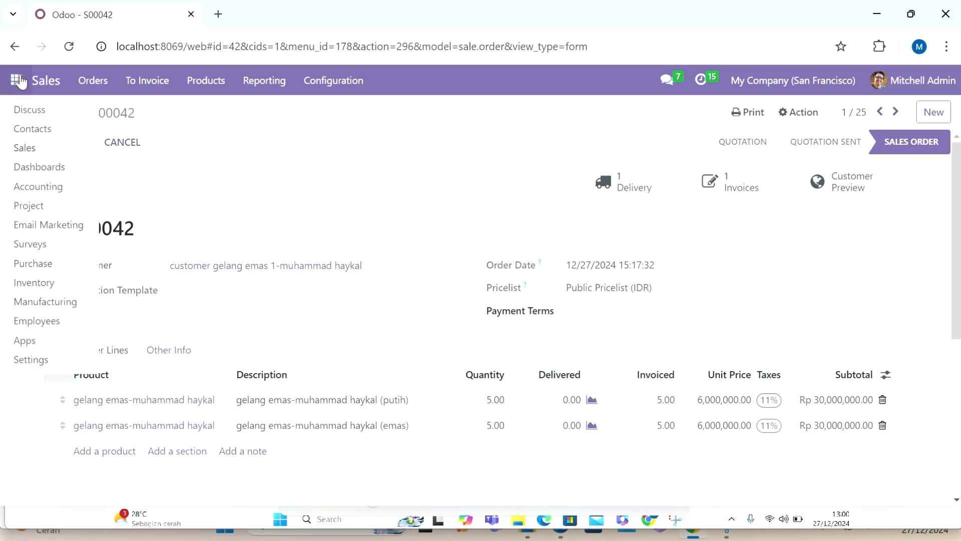
{"action": "left_click", "coordinate": [222, 208]}
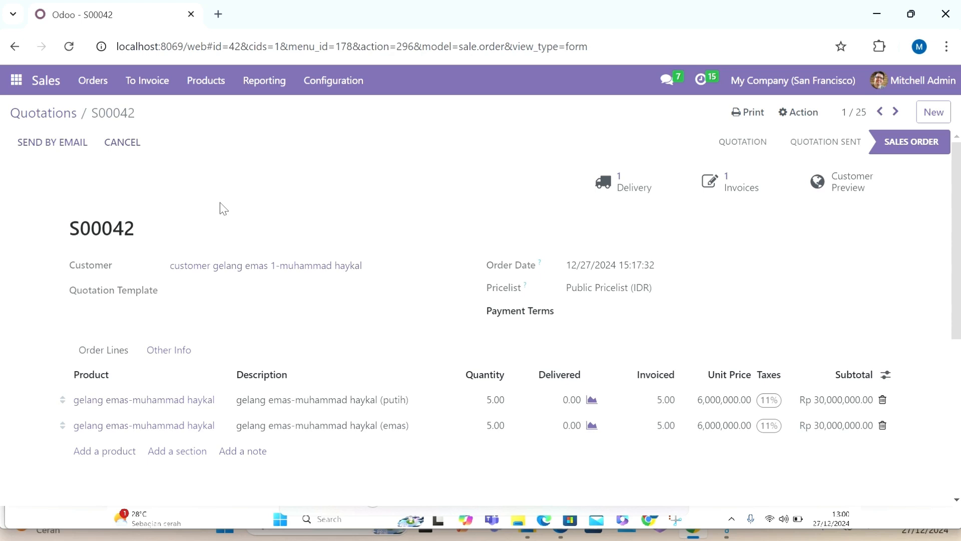
{"action": "left_click", "coordinate": [15, 83]}
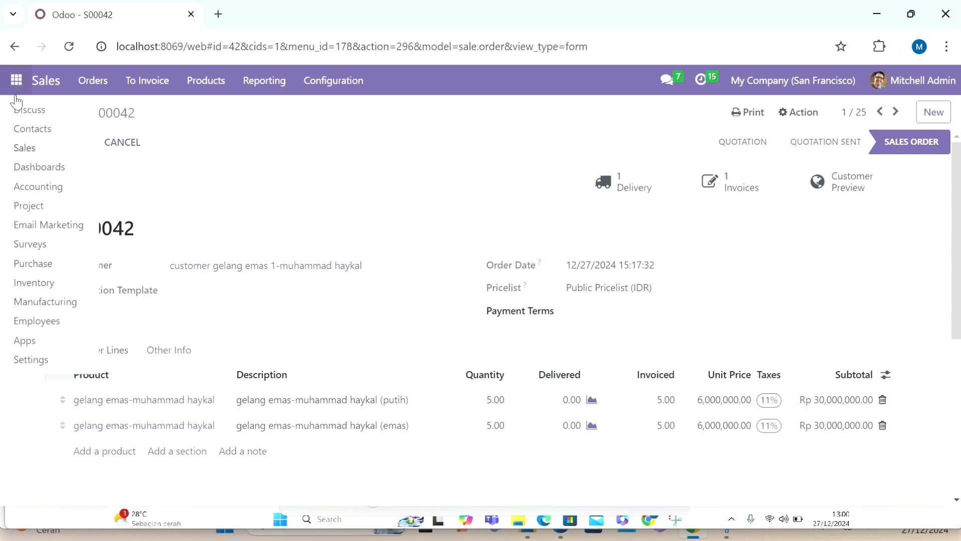
{"action": "left_click", "coordinate": [23, 188]}
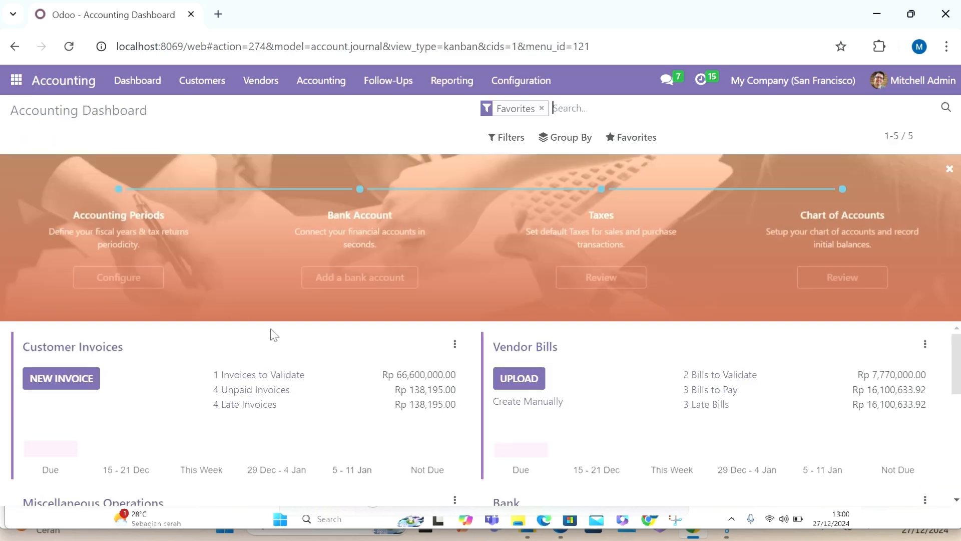
Post the draft bracelet invoice and register its Rp 66,600,000.00 payment via the Bank journal.
{"action": "left_click", "coordinate": [252, 377]}
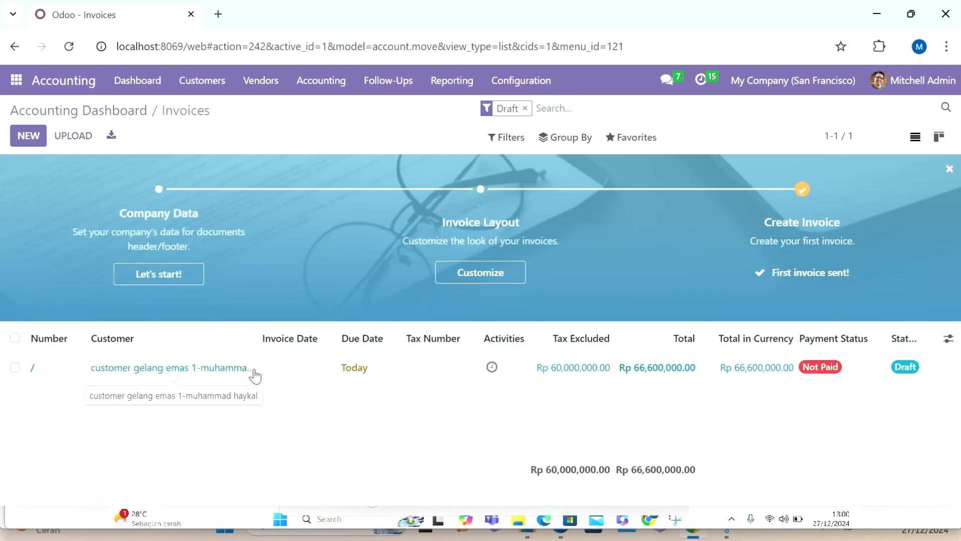
{"action": "left_click", "coordinate": [255, 375]}
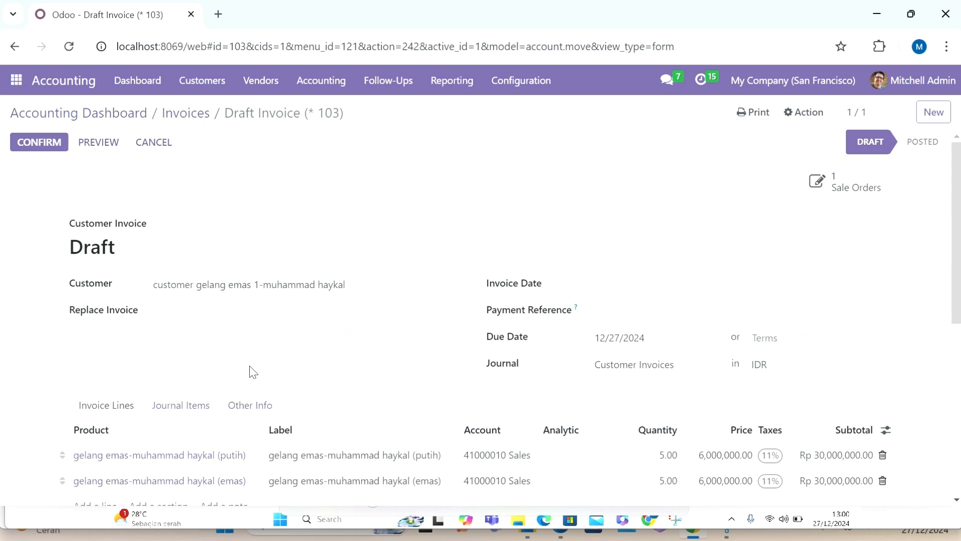
{"action": "left_click", "coordinate": [48, 144]}
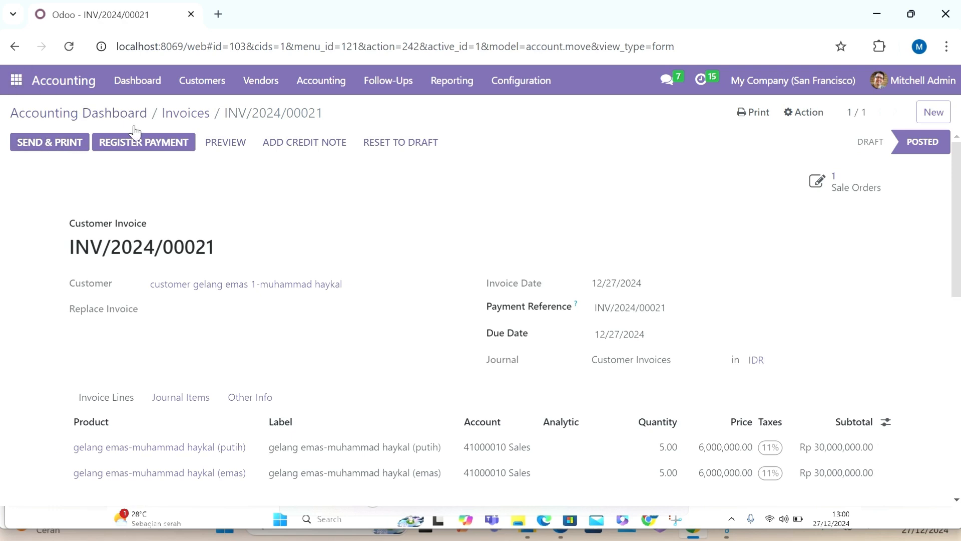
{"action": "left_click", "coordinate": [183, 146]}
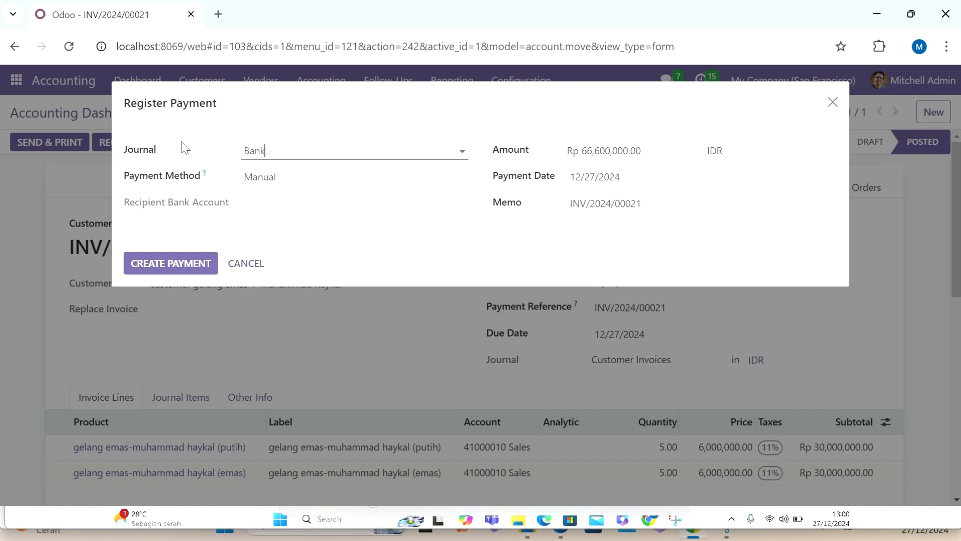
{"action": "left_click", "coordinate": [180, 265]}
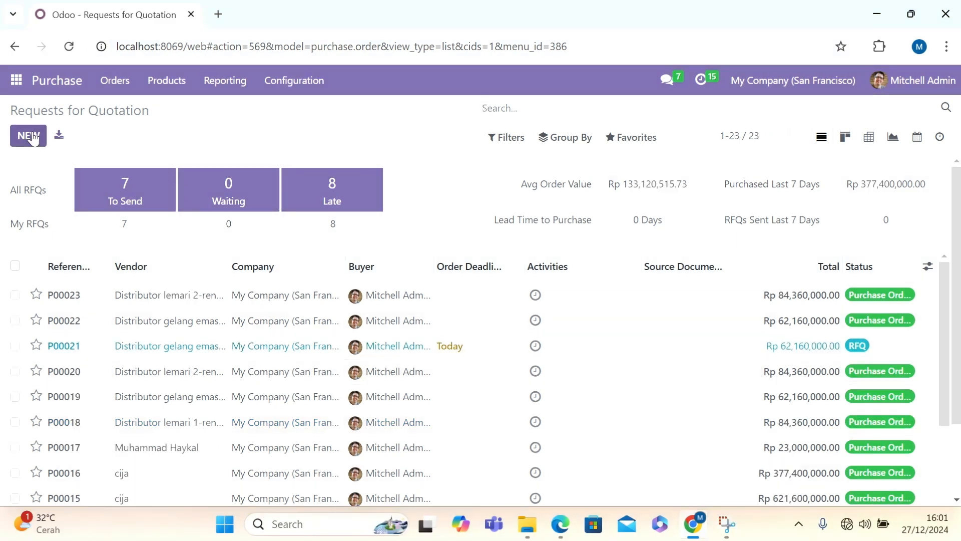
Create an RFQ from the second gelang emas distributor with the emas and putih bracelet variants.
{"action": "left_click", "coordinate": [28, 136]}
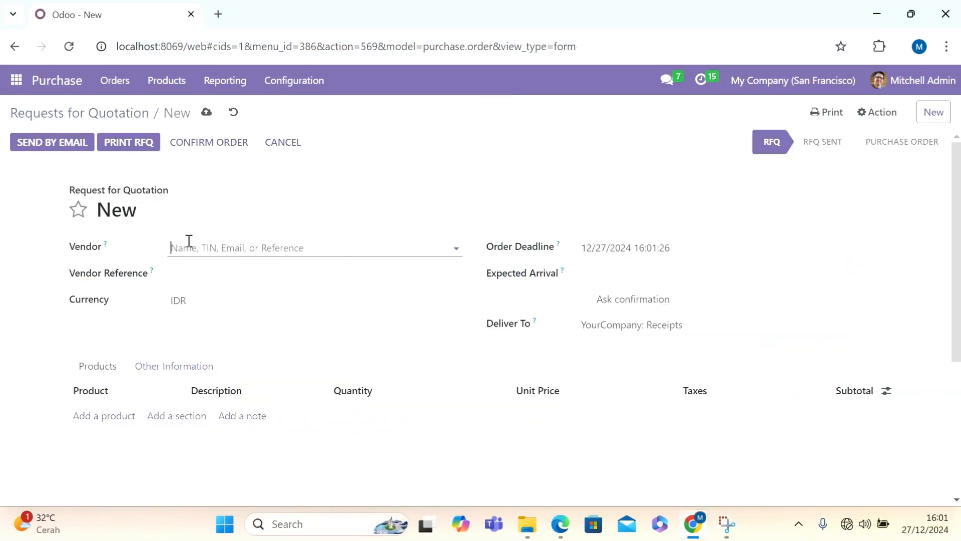
{"action": "type", "text": "dist"}
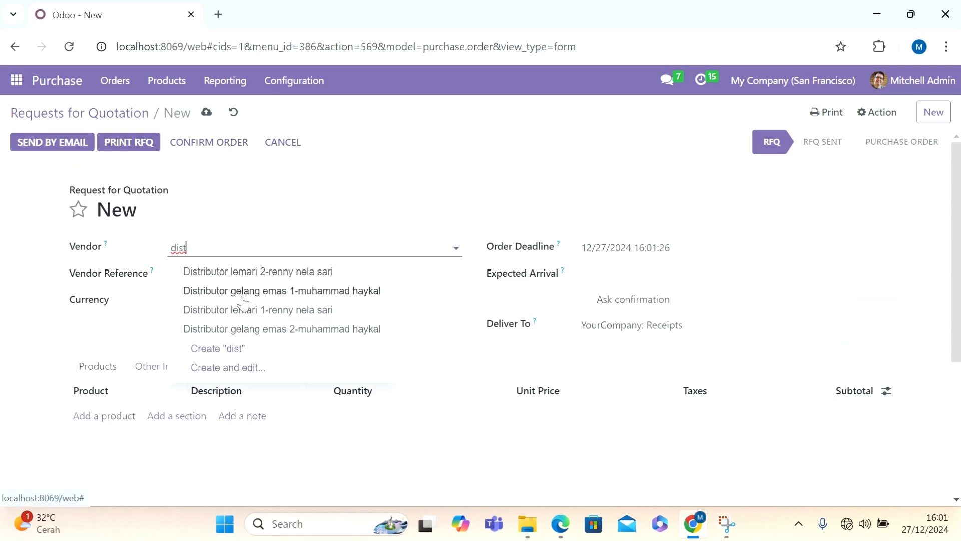
{"action": "left_click", "coordinate": [252, 328]}
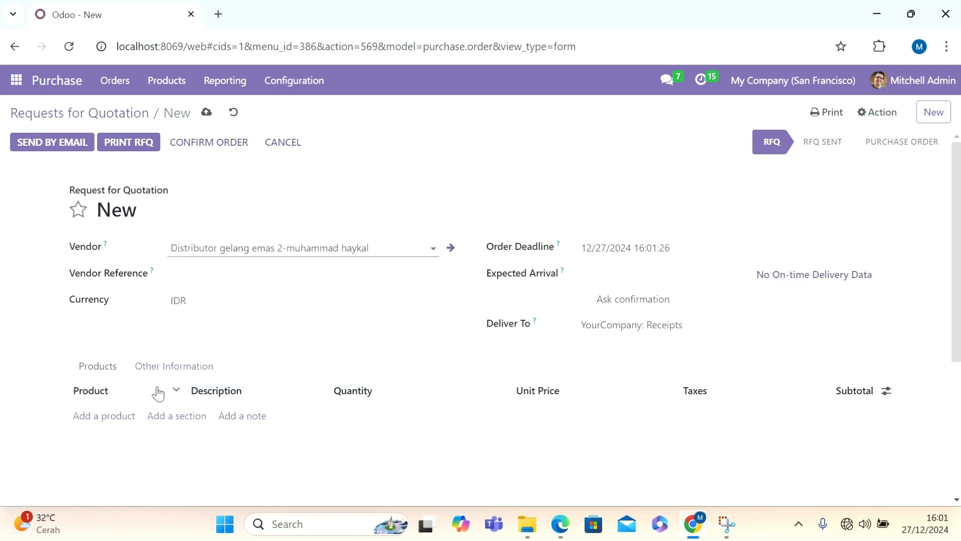
{"action": "left_click", "coordinate": [80, 416]}
{"action": "type", "text": "em"}
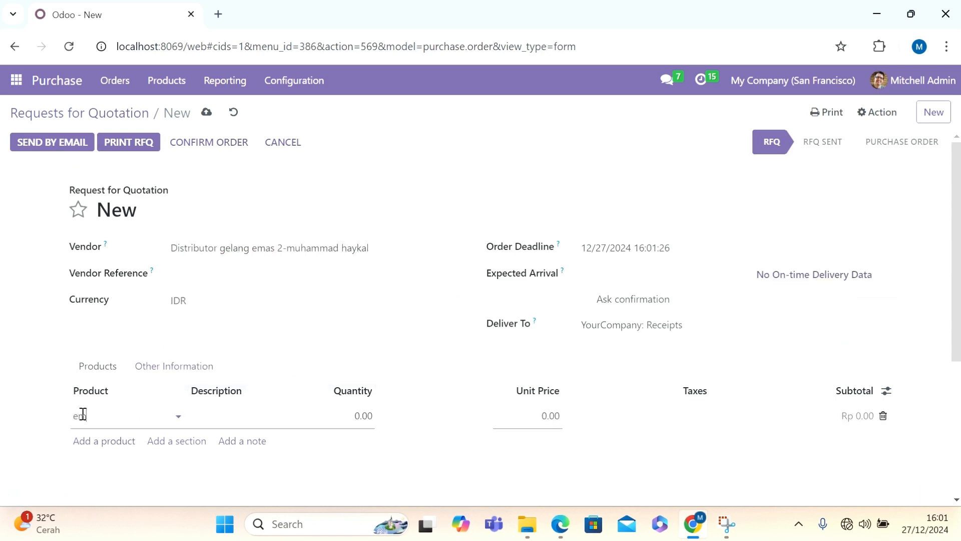
{"action": "type", "text": "a"}
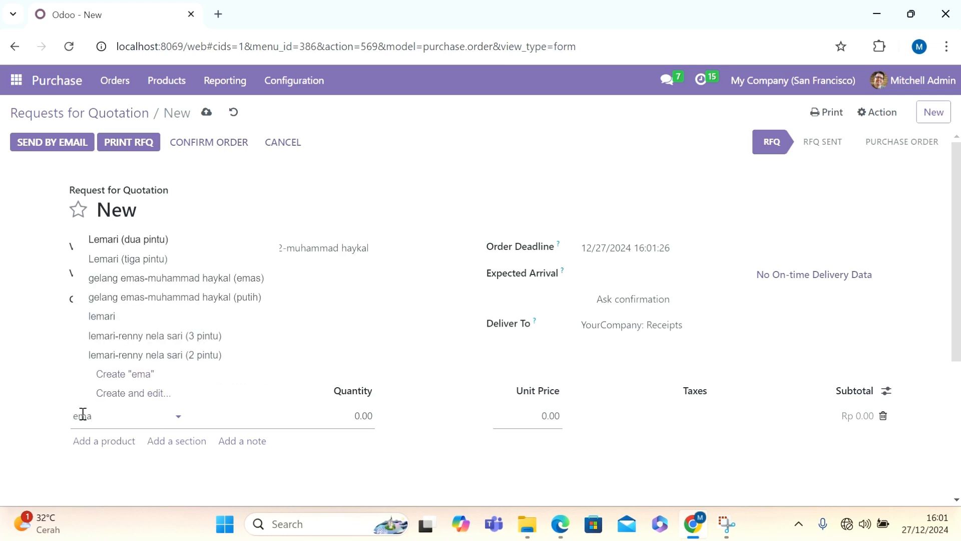
{"action": "left_click", "coordinate": [214, 283]}
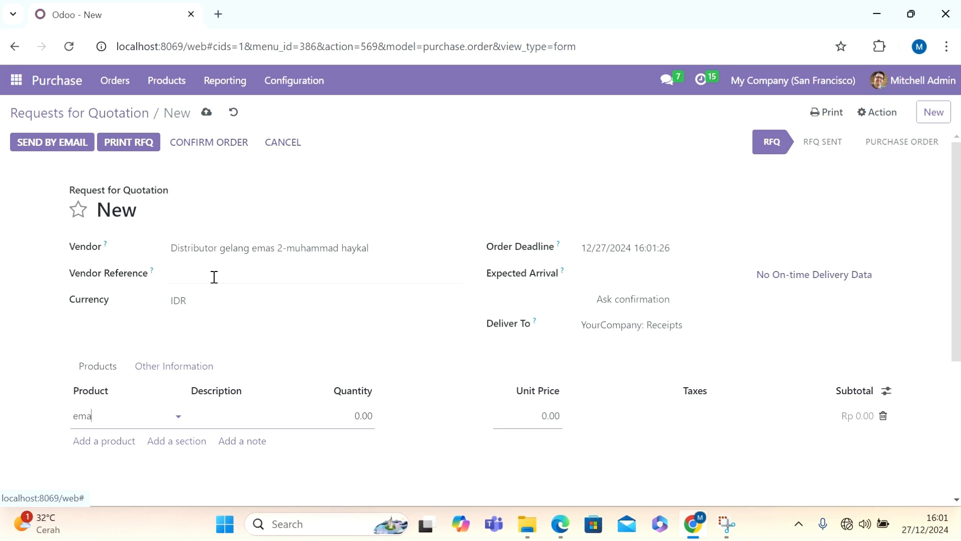
{"action": "left_click", "coordinate": [107, 455]}
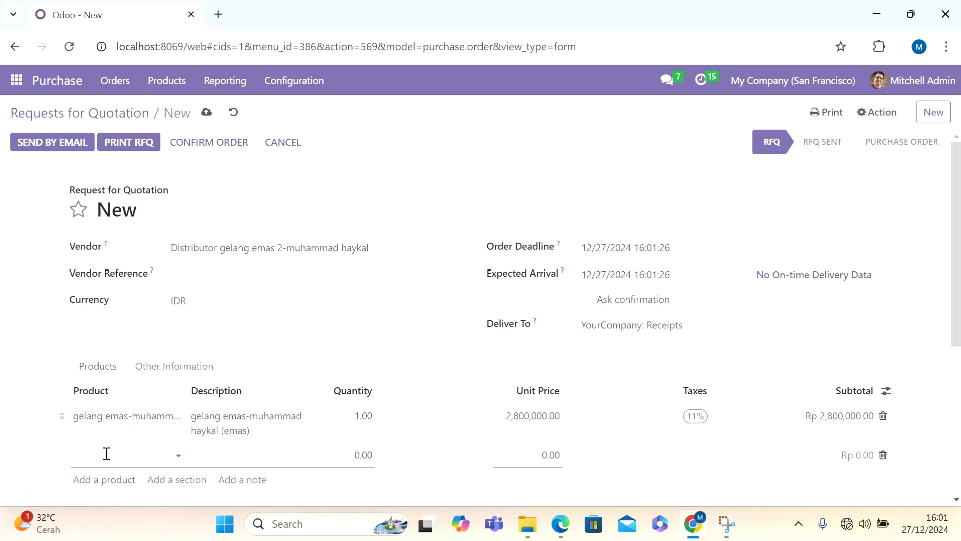
{"action": "type", "text": "gela"}
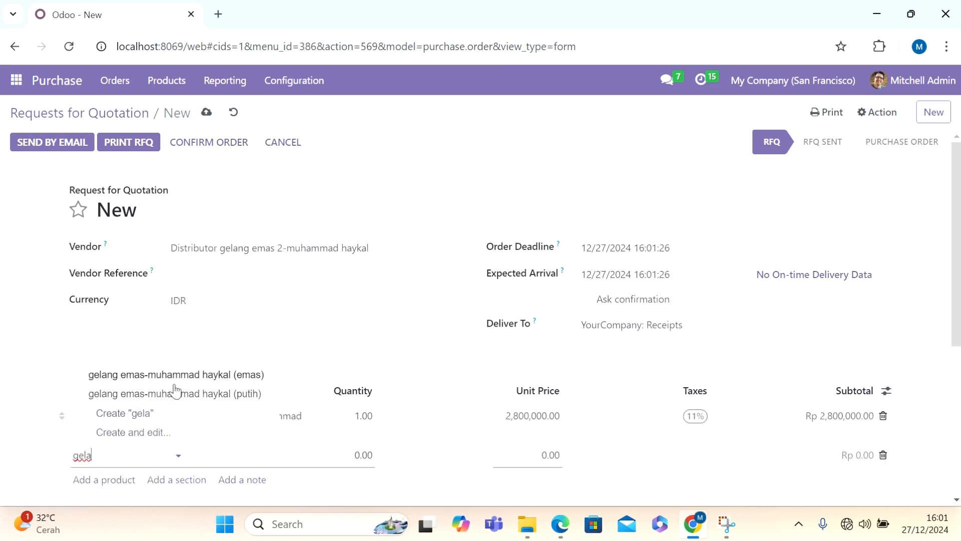
{"action": "left_click", "coordinate": [174, 401]}
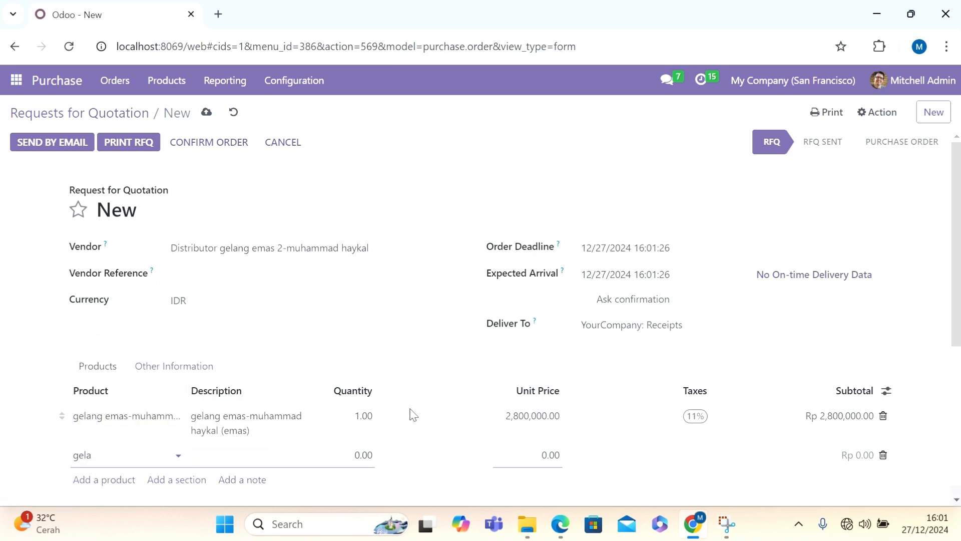
Set both bracelet lines to quantity 10, save, and confirm the order as P00024.
{"action": "left_click", "coordinate": [374, 424]}
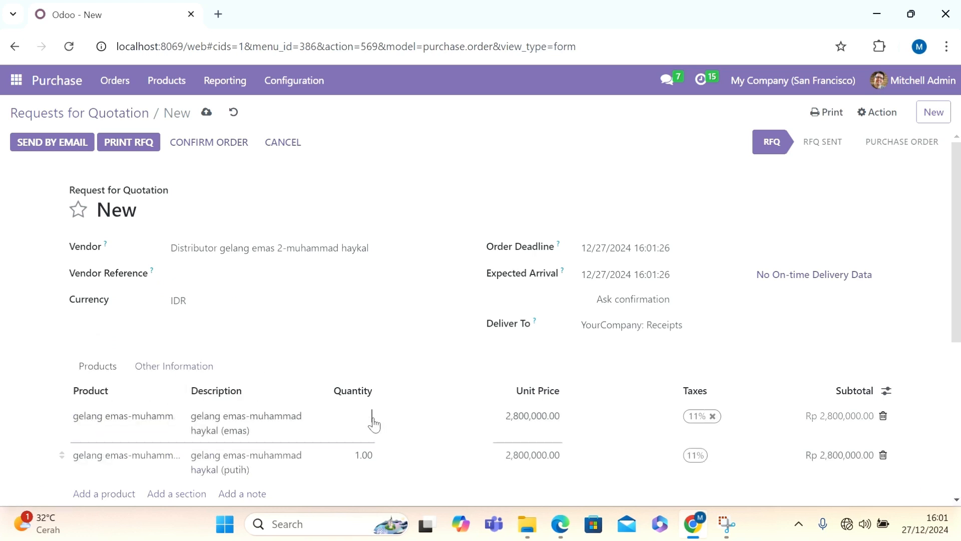
{"action": "type", "text": "10"}
{"action": "left_click", "coordinate": [373, 456]}
{"action": "key", "text": "BackSpace"}
{"action": "type", "text": "10"}
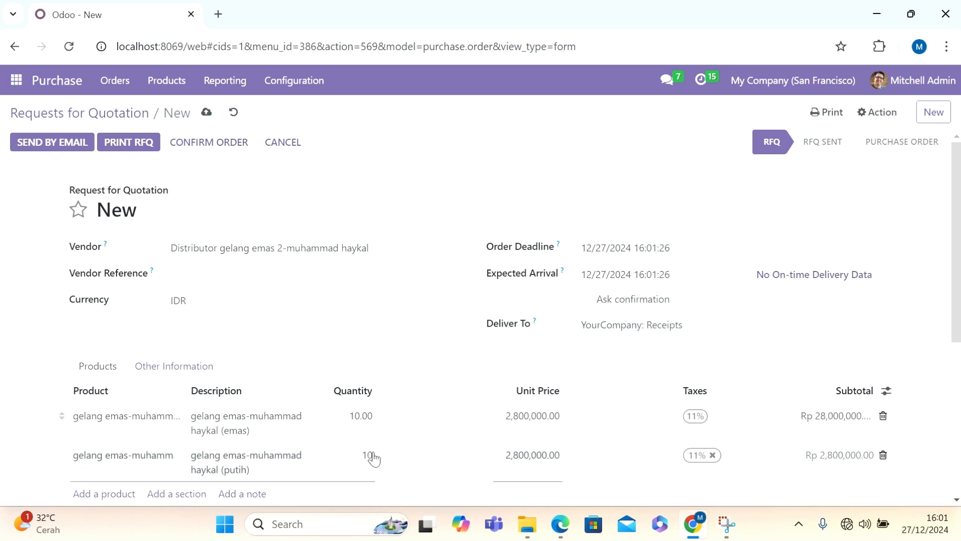
{"action": "left_click", "coordinate": [378, 356]}
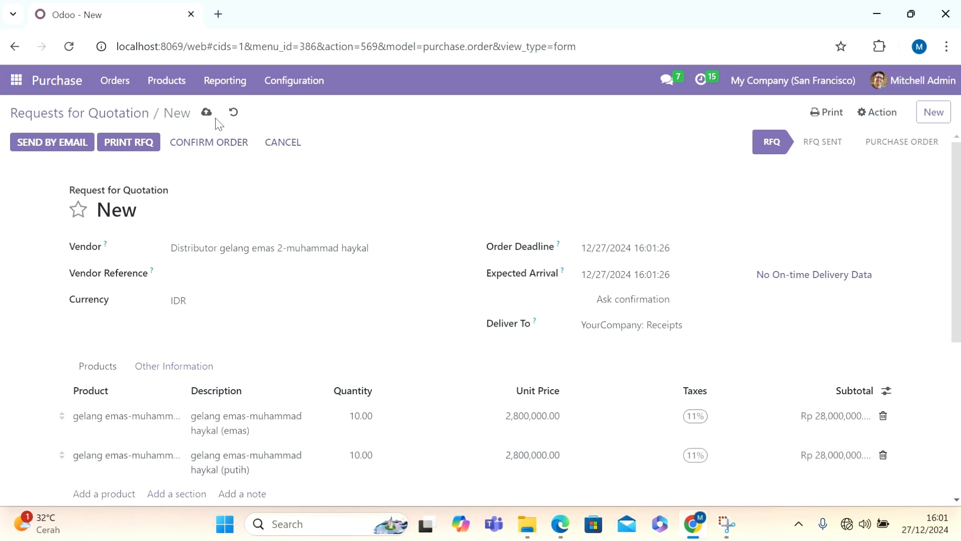
{"action": "left_click", "coordinate": [206, 112]}
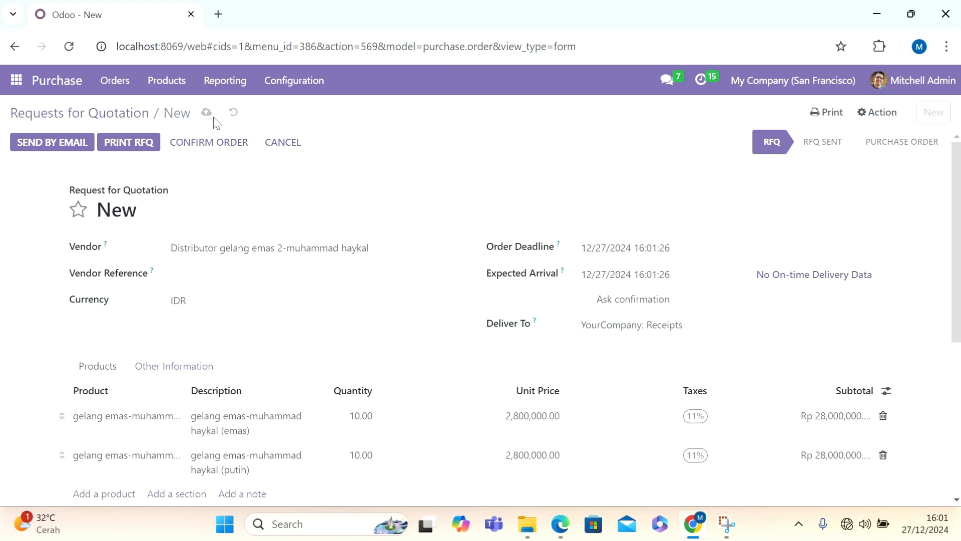
{"action": "left_click", "coordinate": [209, 144]}
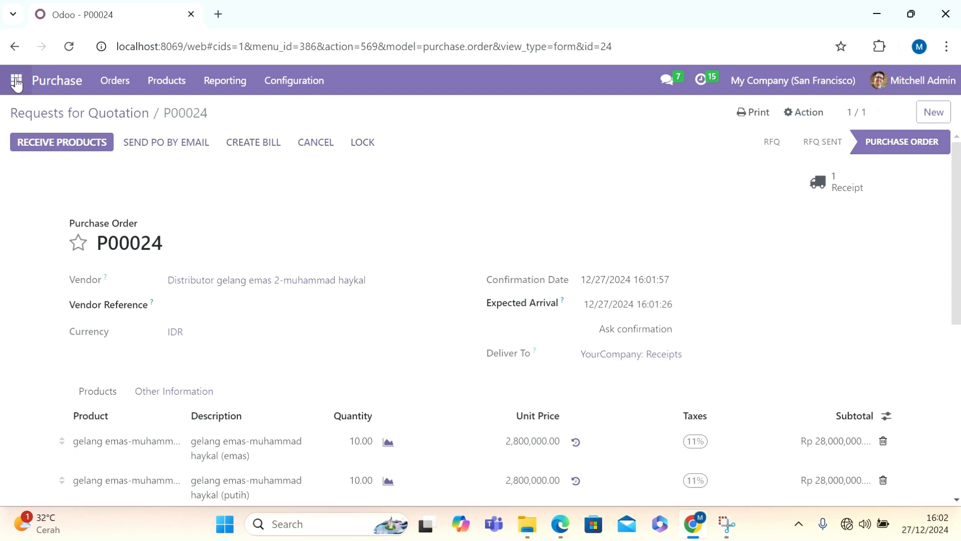
In Inventory, open receipt WH/IN/00017 for P00024.
{"action": "left_click", "coordinate": [16, 83]}
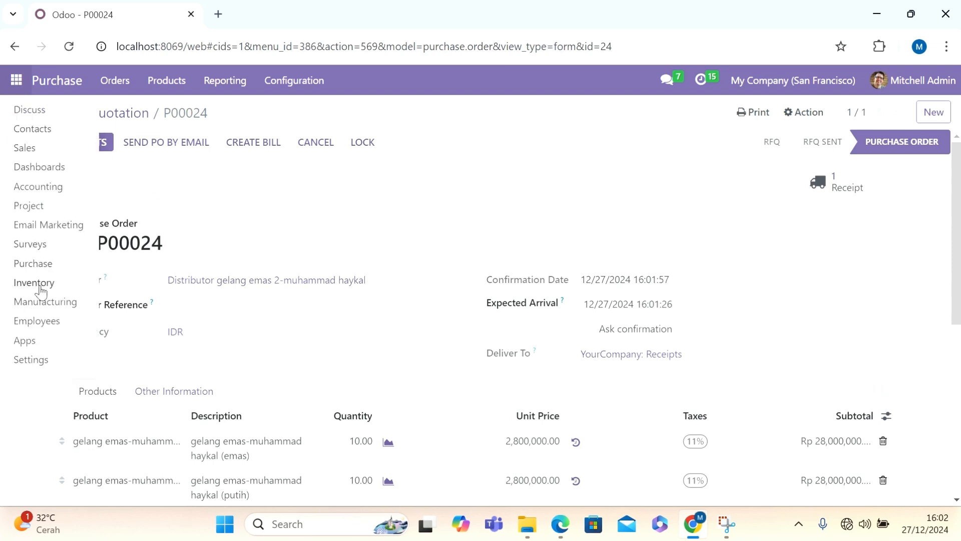
{"action": "left_click", "coordinate": [41, 288]}
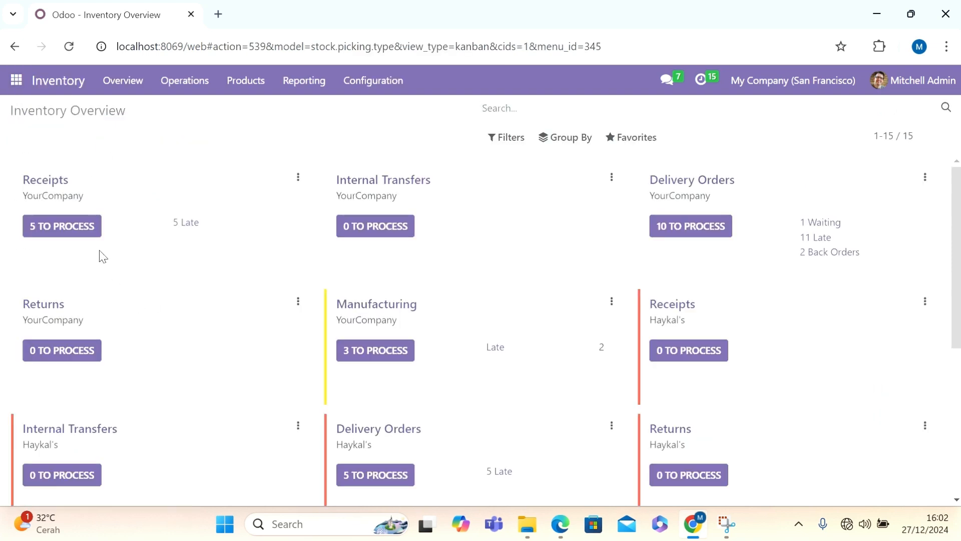
{"action": "left_click", "coordinate": [86, 226]}
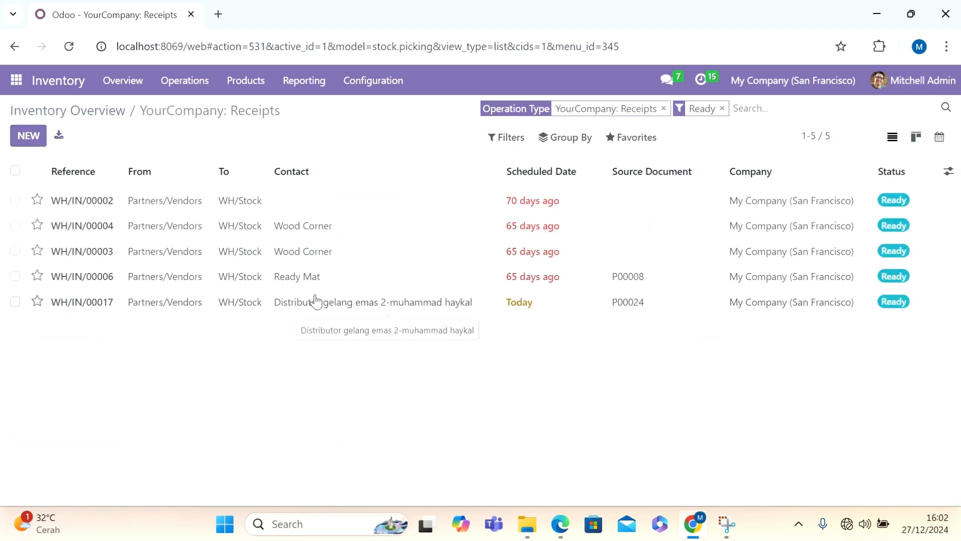
{"action": "left_click", "coordinate": [316, 301]}
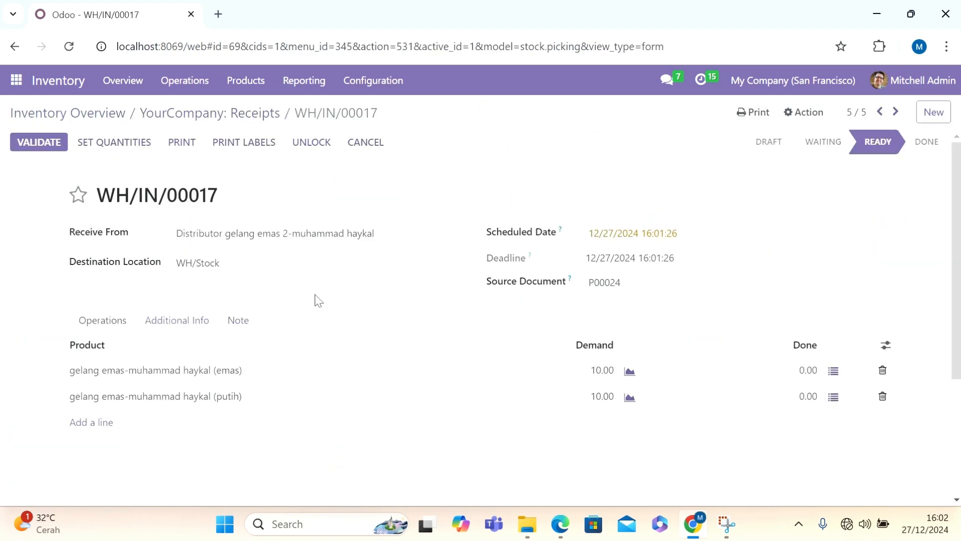
Receive 5 emas bracelets under lot number 'emas 1'.
{"action": "left_click", "coordinate": [835, 371]}
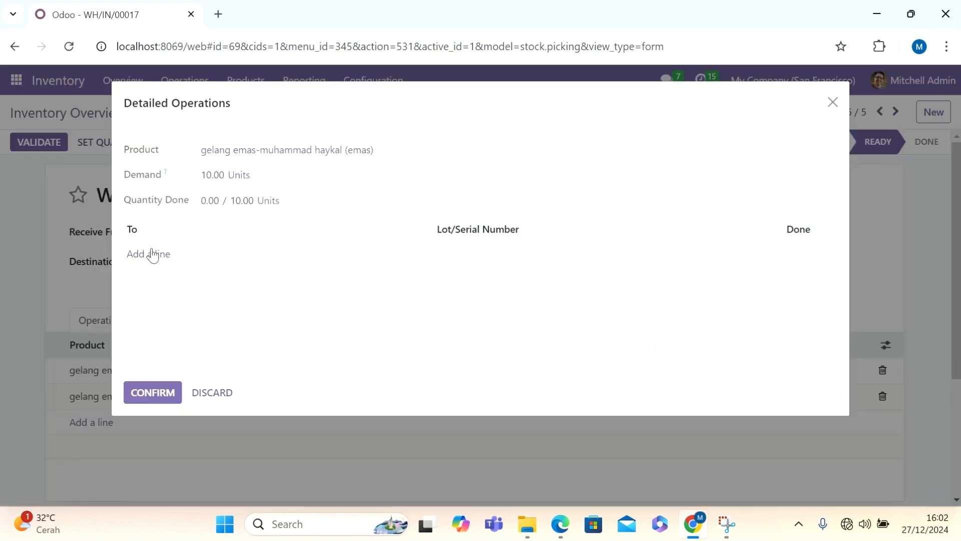
{"action": "left_click", "coordinate": [516, 252]}
{"action": "left_click", "coordinate": [521, 253]}
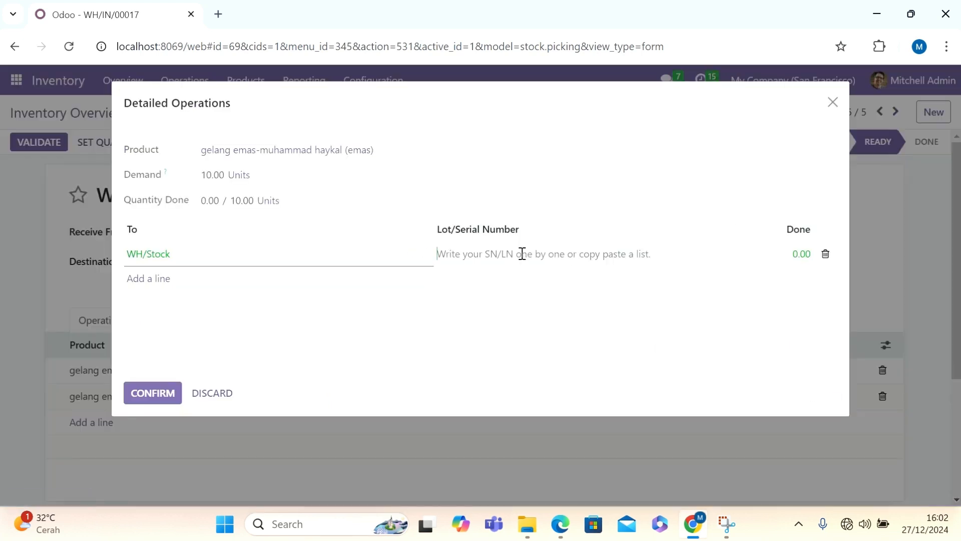
{"action": "type", "text": "ma"}
{"action": "key", "text": "BackSpace"}
{"action": "type", "text": "emas"}
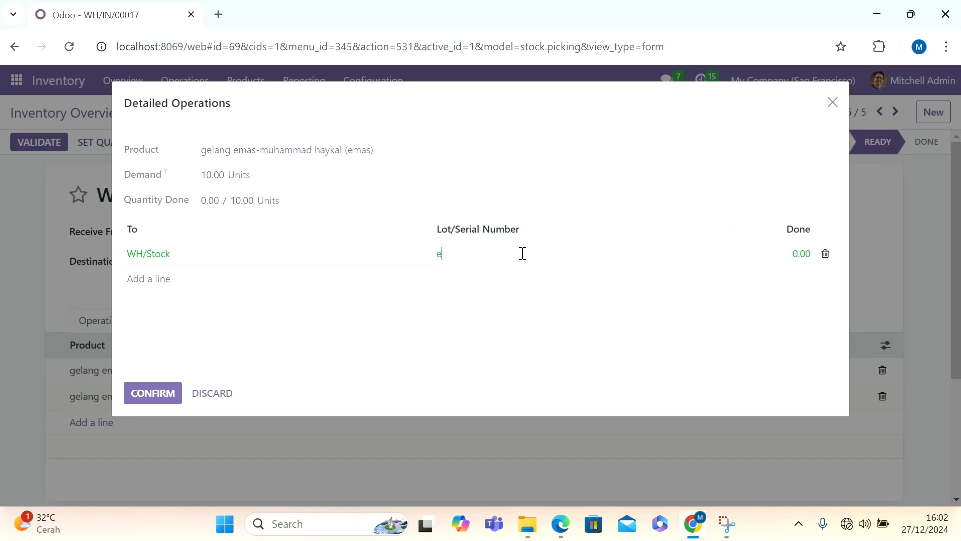
{"action": "type", "text": " 1"}
{"action": "left_click", "coordinate": [802, 254]}
{"action": "key", "text": "BackSpace"}
{"action": "key", "text": "BackSpace"}
{"action": "key", "text": "BackSpace"}
{"action": "key", "text": "BackSpace"}
{"action": "left_click", "coordinate": [148, 381]}
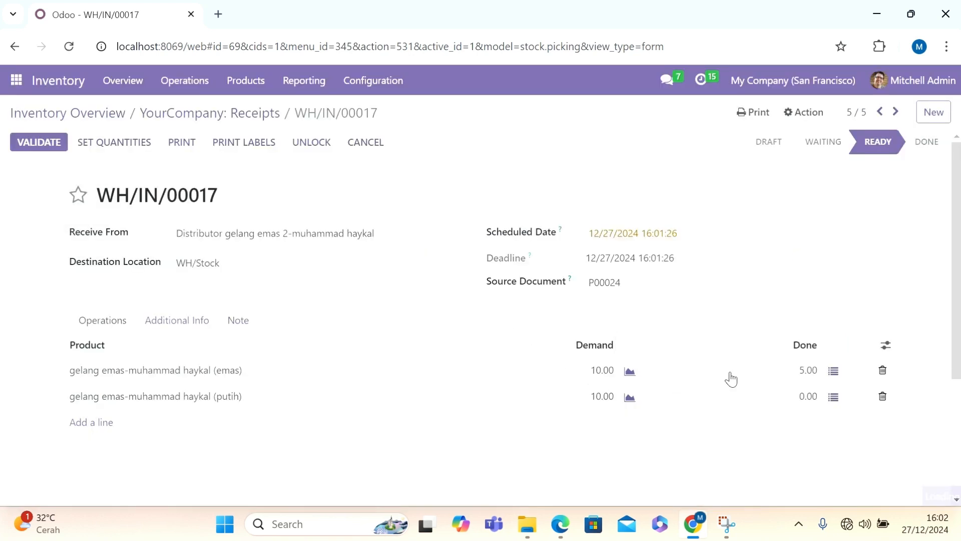
Receive 5 putih bracelets under lot number 'putih 1'.
{"action": "left_click", "coordinate": [835, 398]}
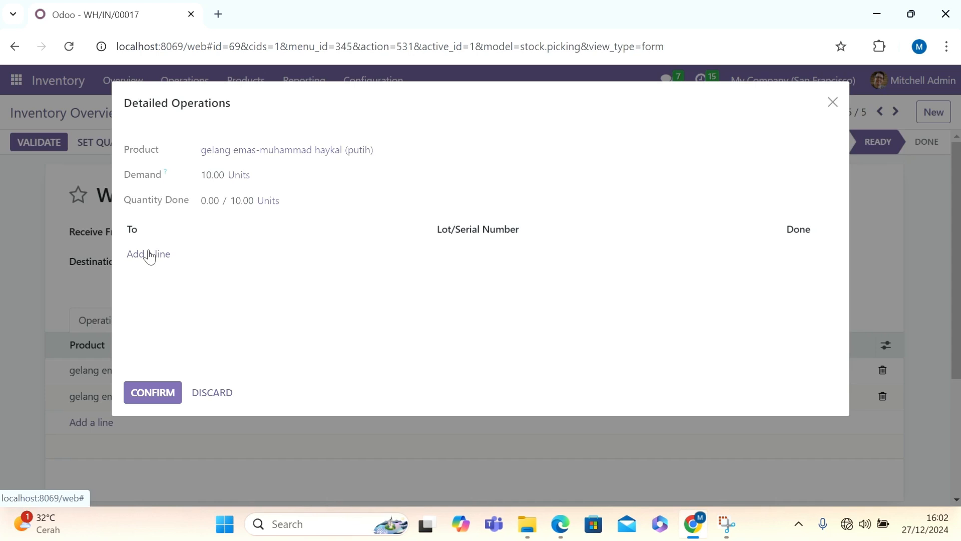
{"action": "left_click", "coordinate": [149, 255]}
{"action": "left_click", "coordinate": [523, 254]}
{"action": "type", "text": "pu"}
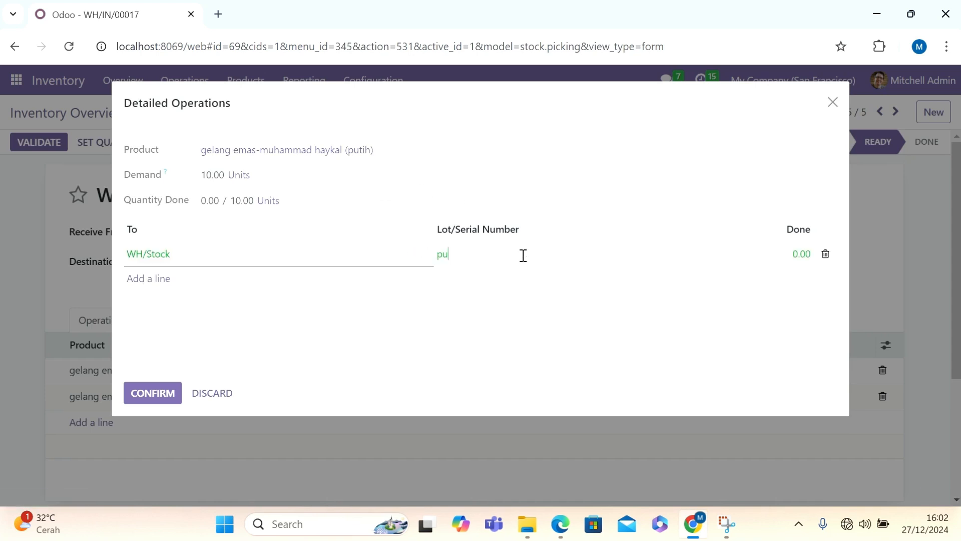
{"action": "type", "text": "tih 1"}
{"action": "left_click", "coordinate": [802, 252]}
{"action": "type", "text": "5"}
{"action": "left_click", "coordinate": [163, 392]}
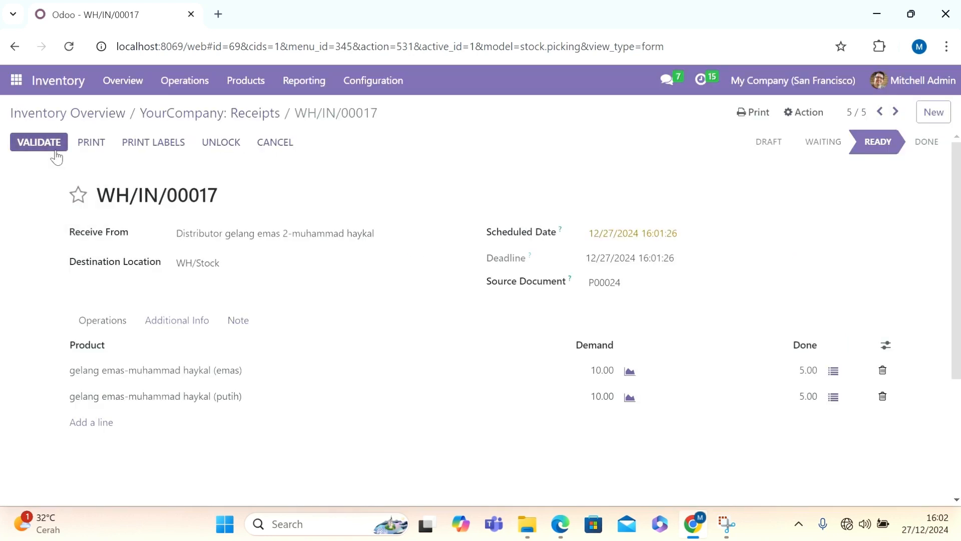
Validate the receipt, keeping the remaining units on a backorder.
{"action": "left_click", "coordinate": [56, 148]}
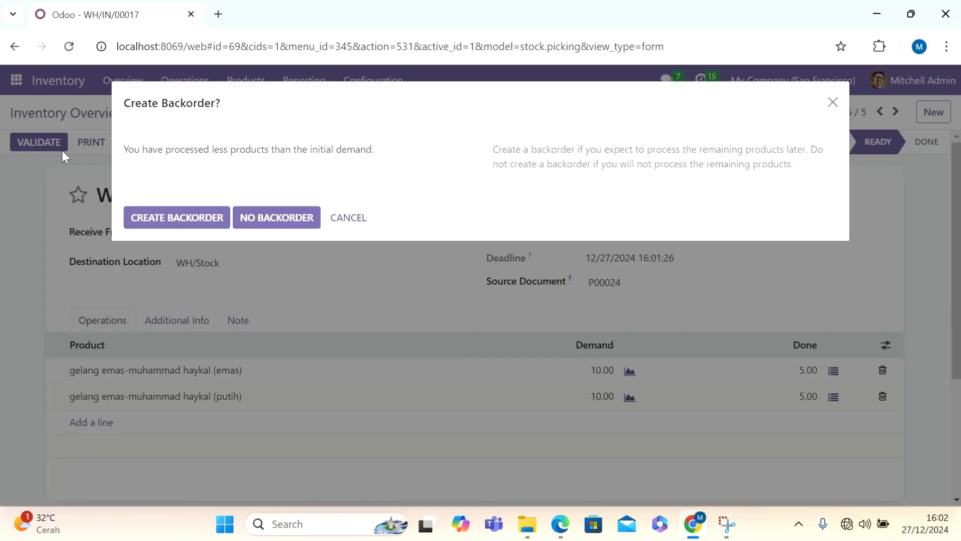
{"action": "left_click", "coordinate": [181, 220]}
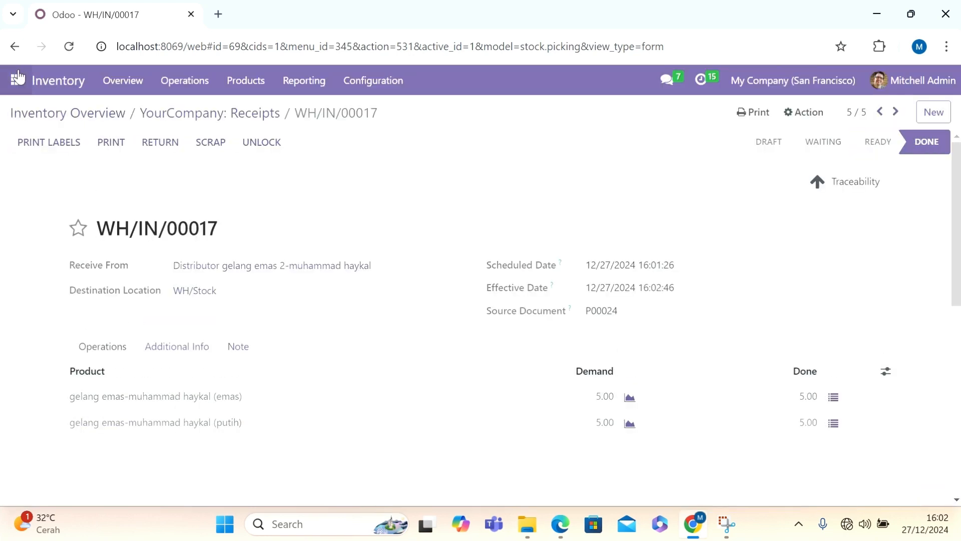
{"action": "left_click", "coordinate": [16, 80]}
From Purchase, open P00024 and create a vendor bill for the received bracelets.
{"action": "left_click", "coordinate": [40, 270]}
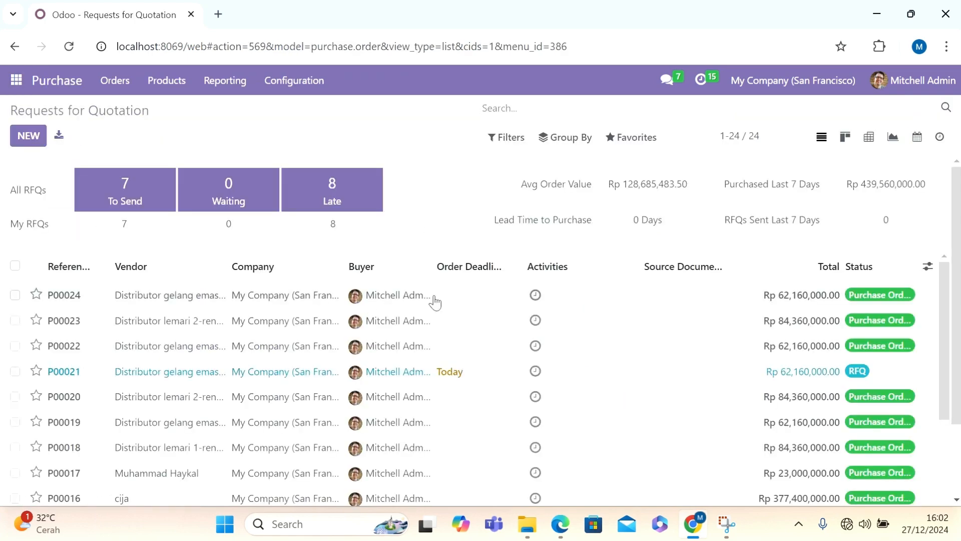
{"action": "left_click", "coordinate": [435, 301]}
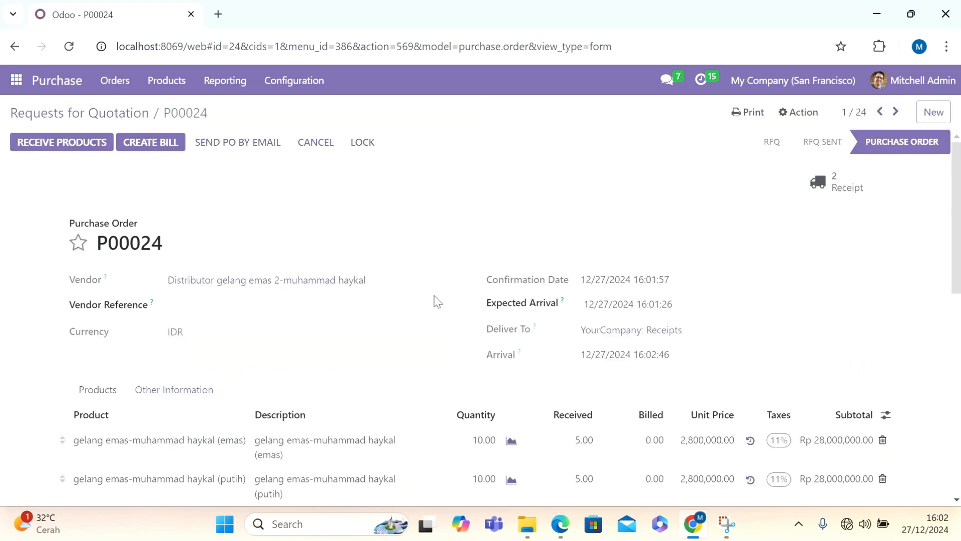
{"action": "left_click", "coordinate": [165, 142]}
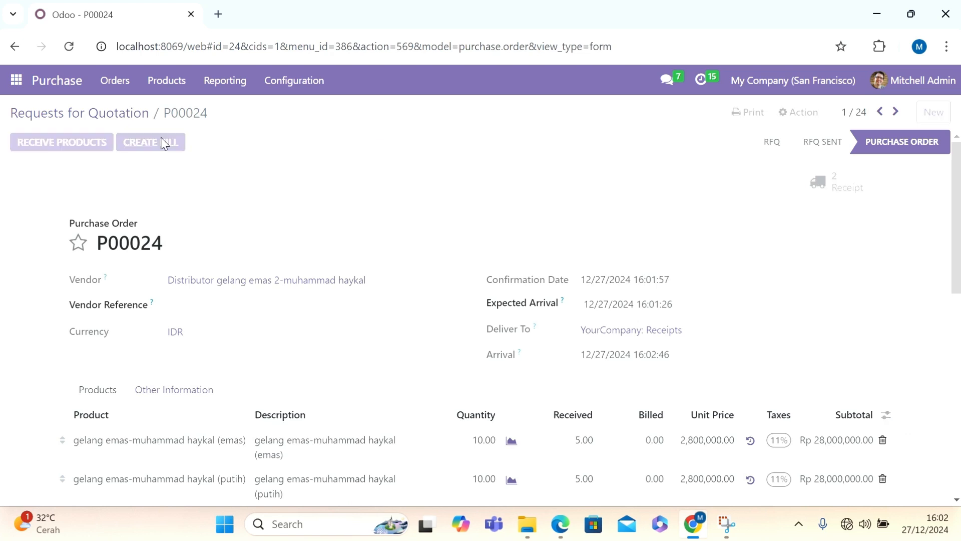
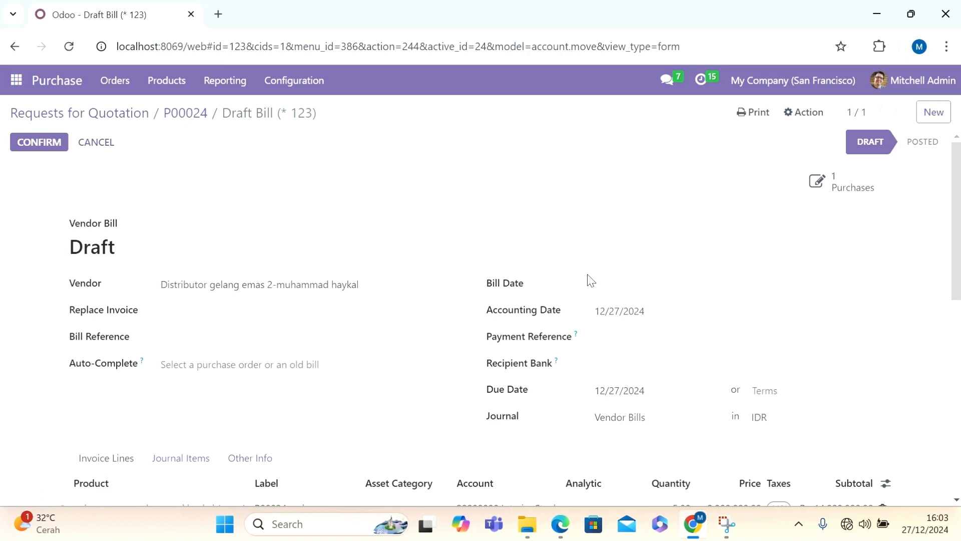
Date the P00024 vendor bill 12/27/2024 and post it as BILL/2024/12/0008.
{"action": "left_click", "coordinate": [624, 294]}
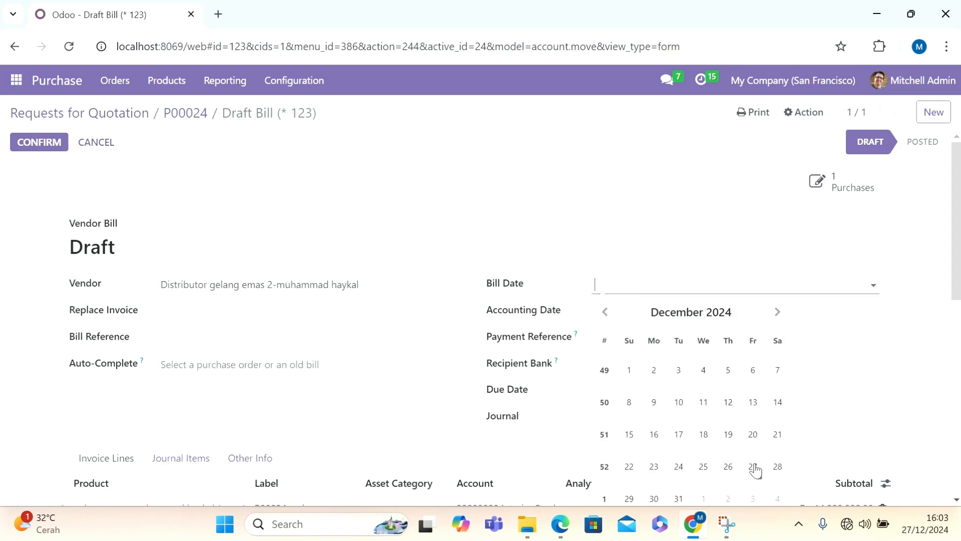
{"action": "left_click", "coordinate": [754, 465]}
{"action": "left_click", "coordinate": [399, 279]}
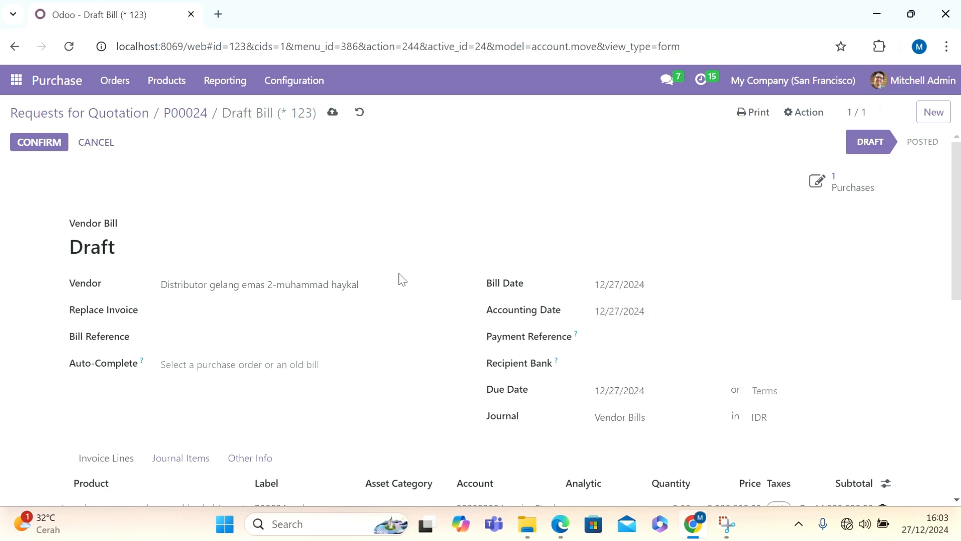
{"action": "scroll", "coordinate": [399, 279], "scroll_direction": "down", "scroll_amount": 2}
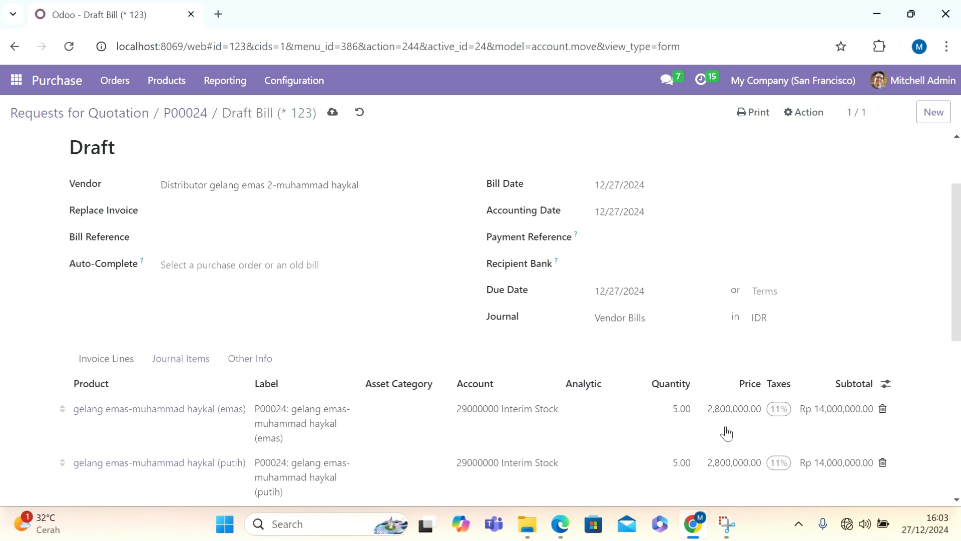
{"action": "scroll", "coordinate": [291, 180], "scroll_direction": "up", "scroll_amount": 2}
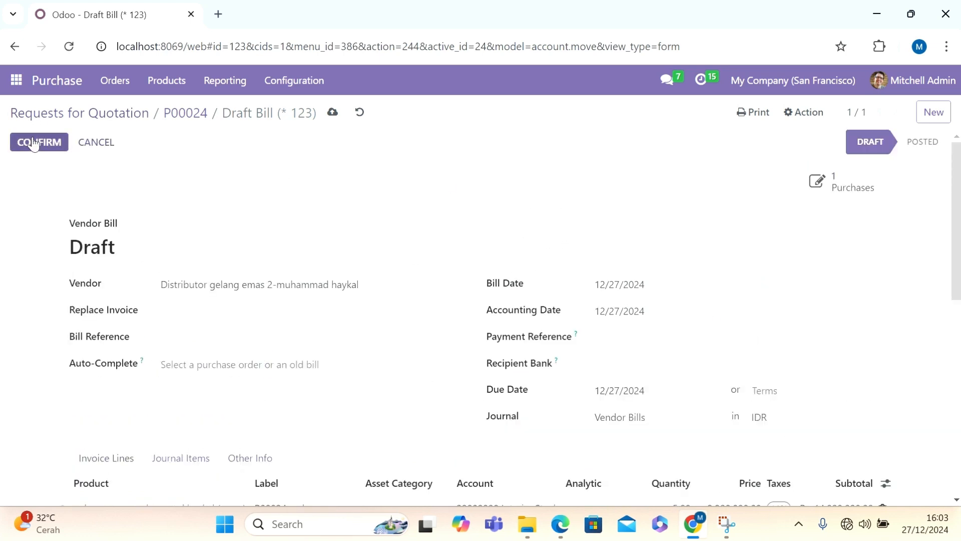
{"action": "left_click", "coordinate": [33, 143]}
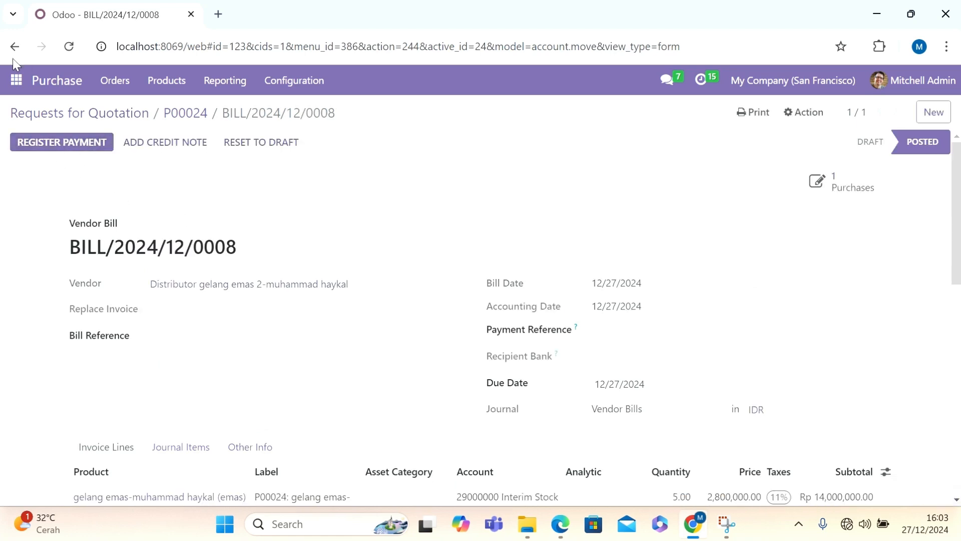
Register the Rp 31,080,000.00 payment on BILL/2024/12/0008, then go back to Purchase.
{"action": "left_click", "coordinate": [17, 80]}
{"action": "left_click", "coordinate": [37, 187]}
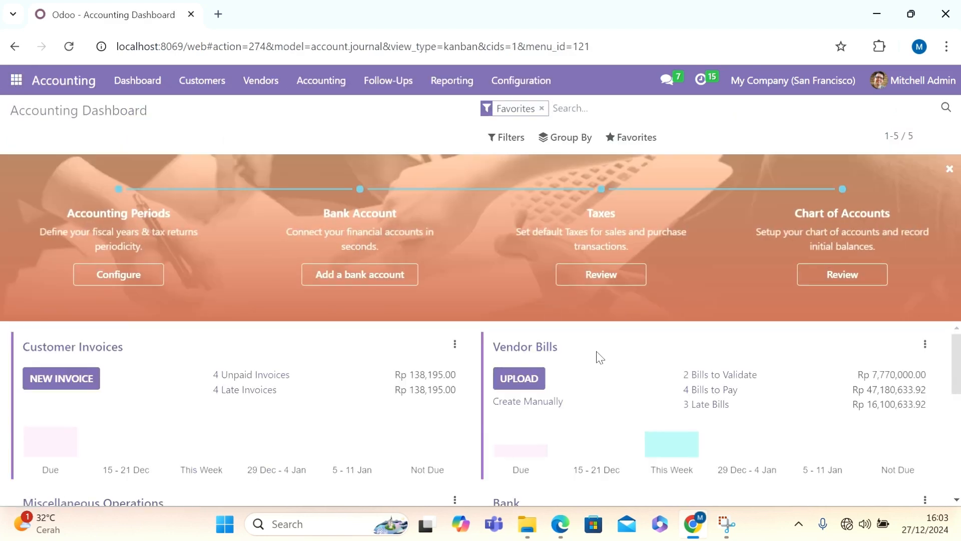
{"action": "left_click", "coordinate": [716, 391]}
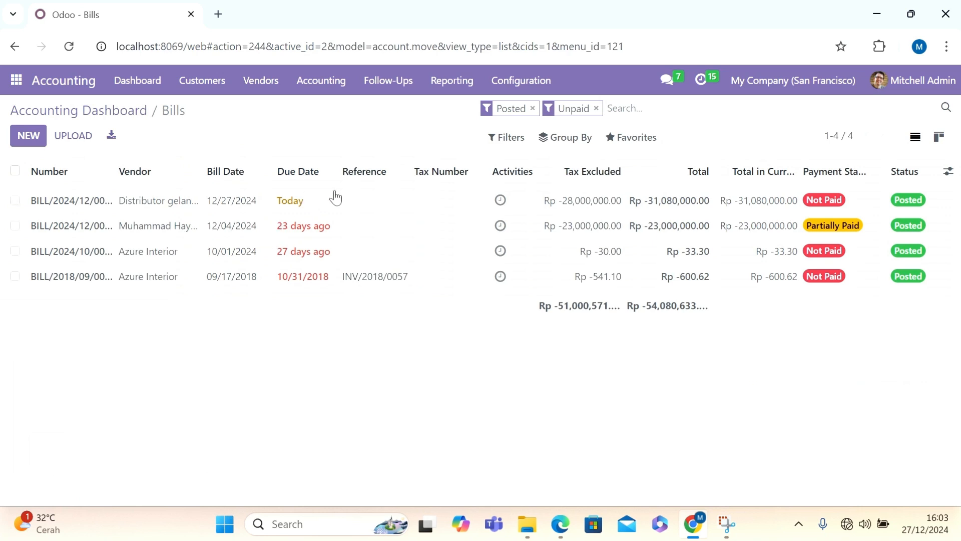
{"action": "left_click", "coordinate": [339, 196]}
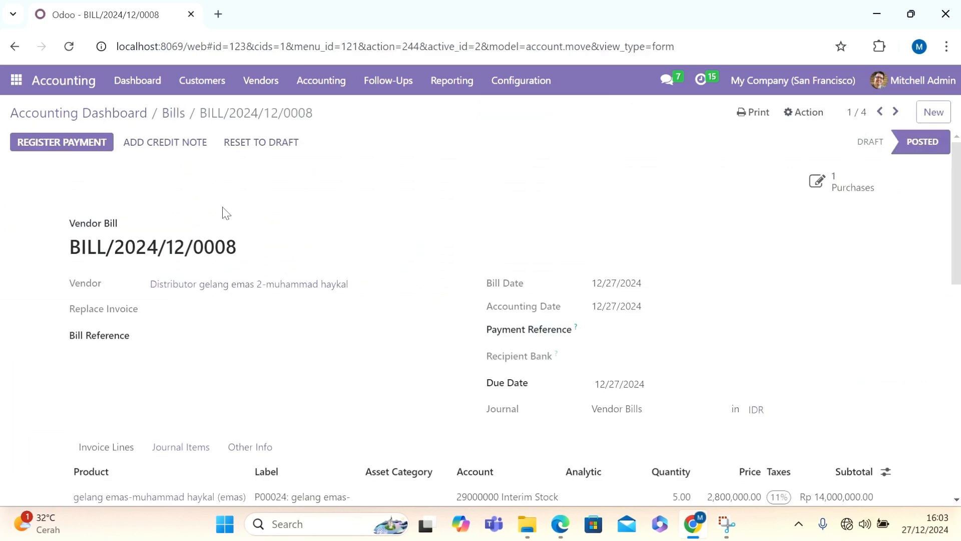
{"action": "left_click", "coordinate": [88, 145]}
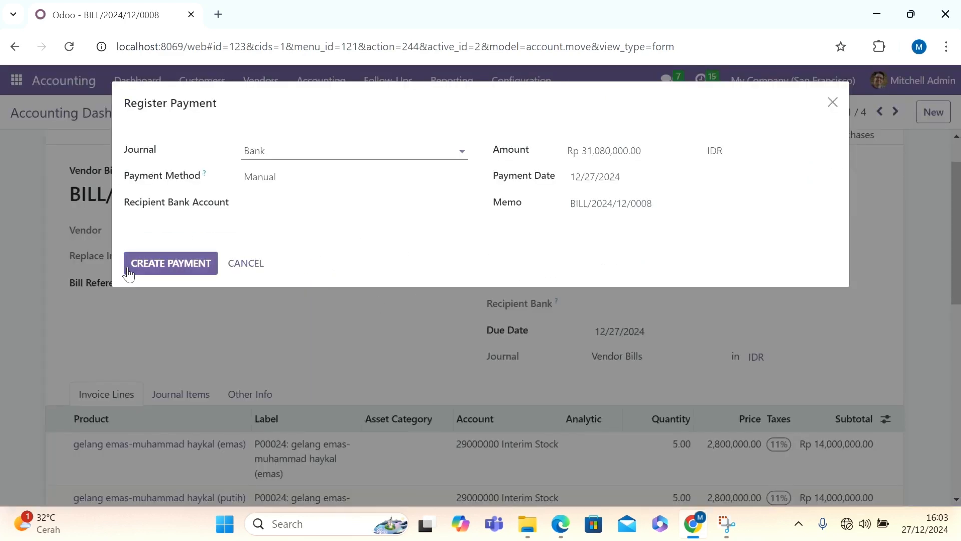
{"action": "left_click", "coordinate": [131, 272]}
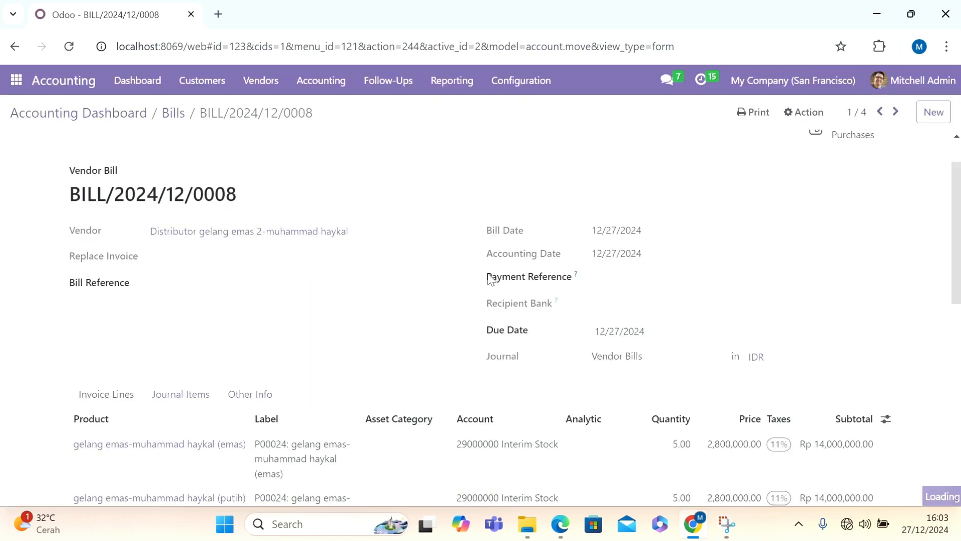
{"action": "left_click", "coordinate": [21, 88]}
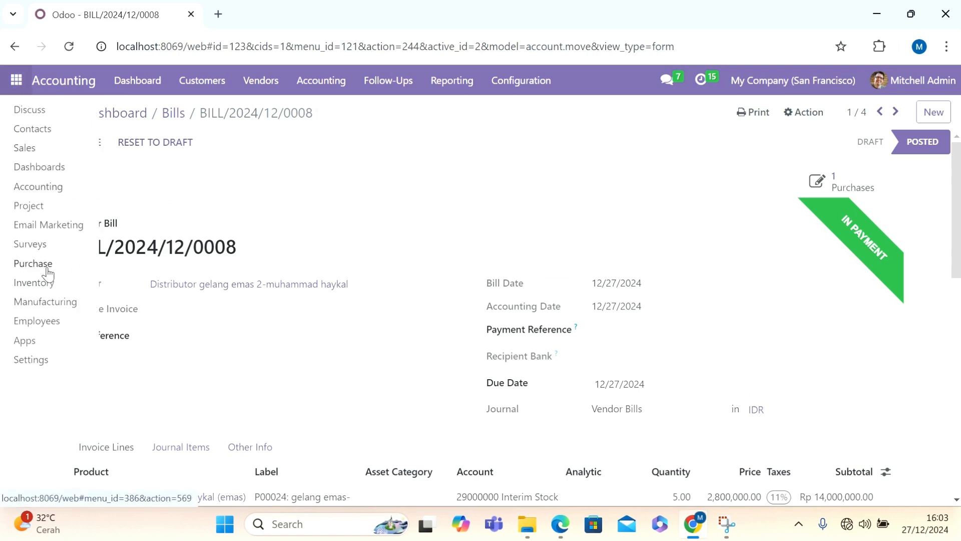
{"action": "left_click", "coordinate": [47, 269]}
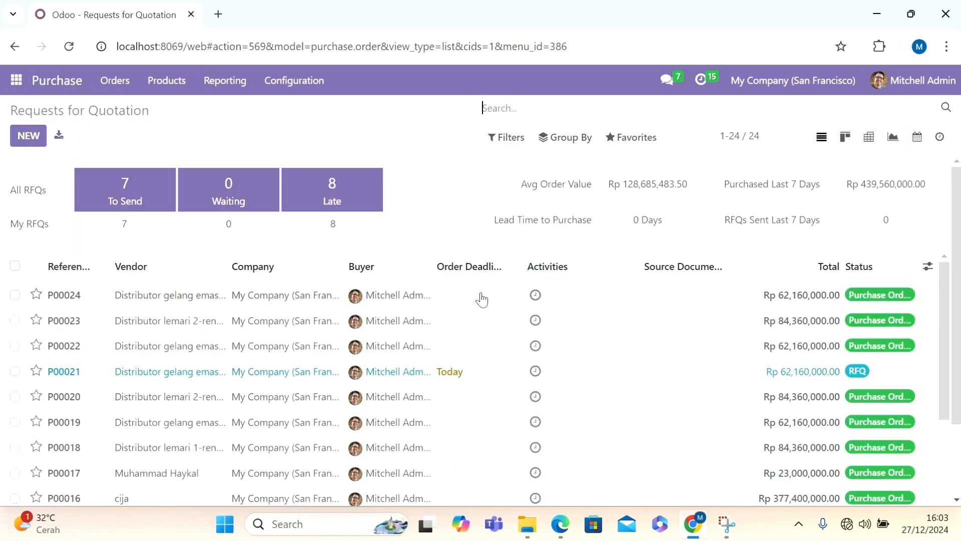
Find P00024's backorder receipt WH/IN/00018 and open it from Inventory's receipts to process.
{"action": "left_click", "coordinate": [482, 299]}
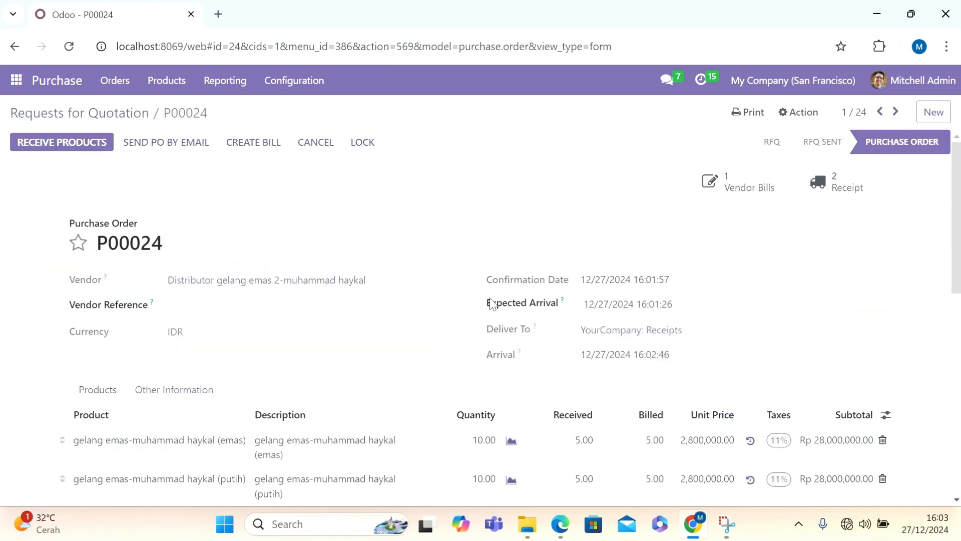
{"action": "left_click", "coordinate": [844, 191]}
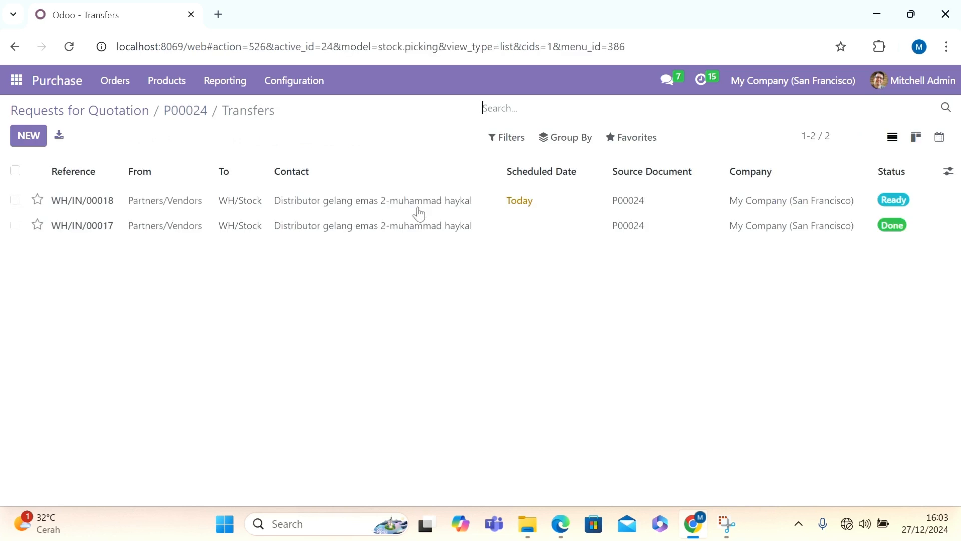
{"action": "left_click", "coordinate": [470, 204]}
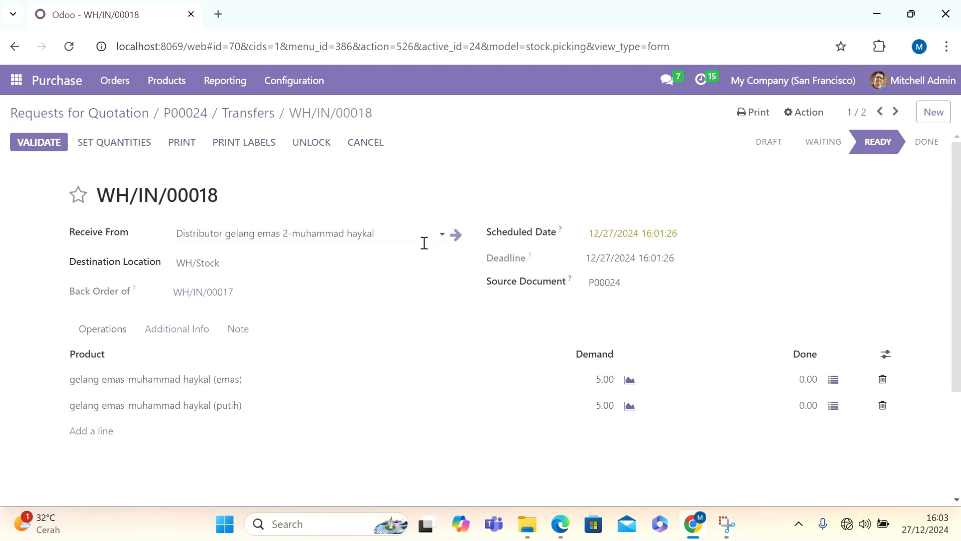
{"action": "left_click", "coordinate": [16, 80]}
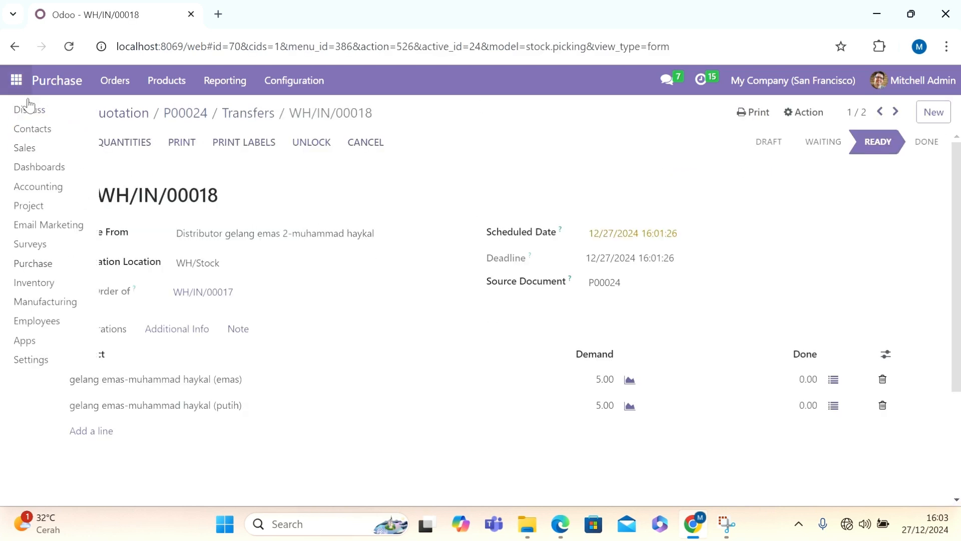
{"action": "left_click", "coordinate": [53, 282]}
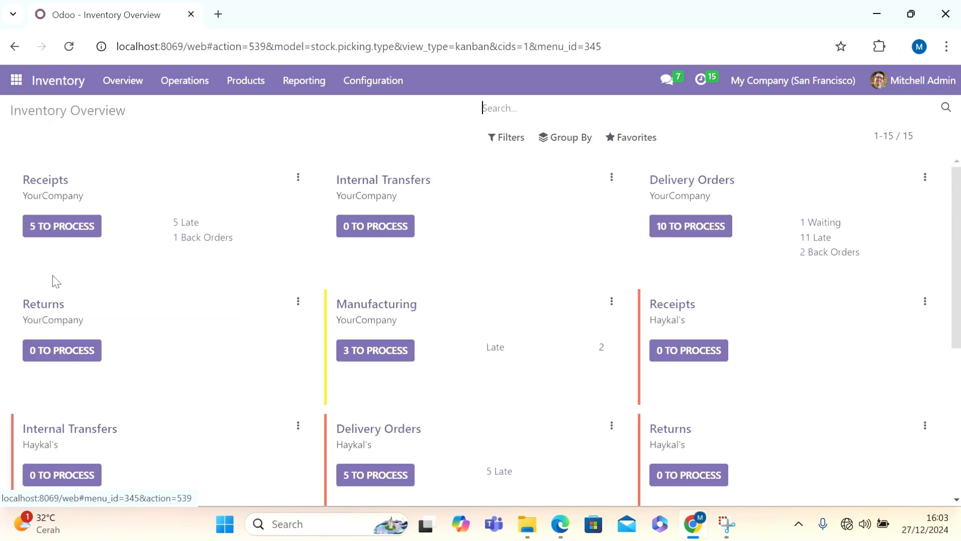
{"action": "left_click", "coordinate": [94, 226]}
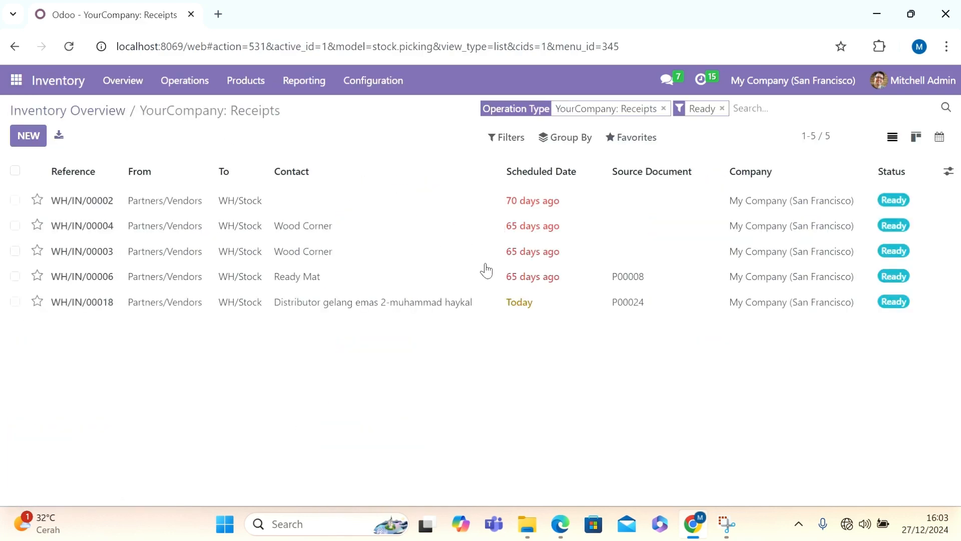
{"action": "left_click", "coordinate": [473, 305]}
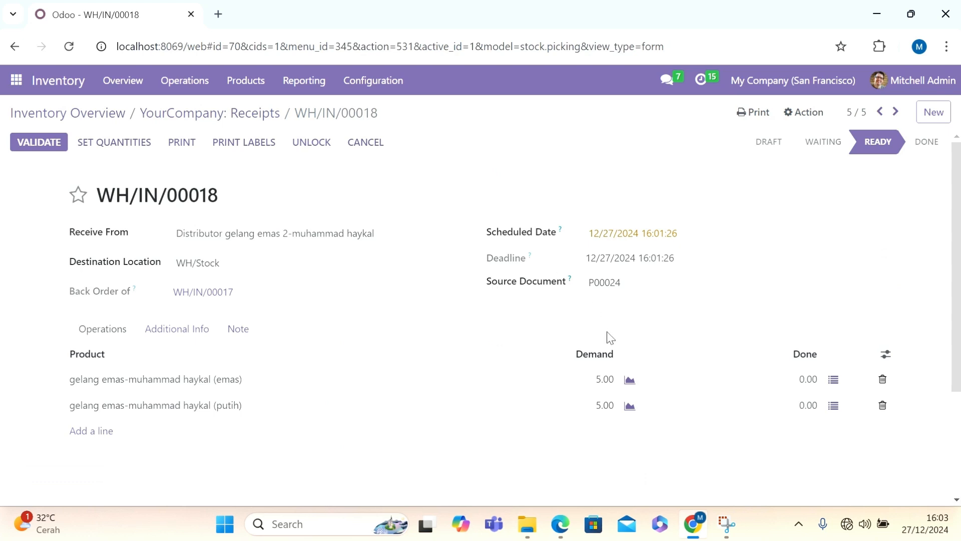
Receive 5 emas bracelets under lot 'emas 2'.
{"action": "left_click", "coordinate": [833, 379]}
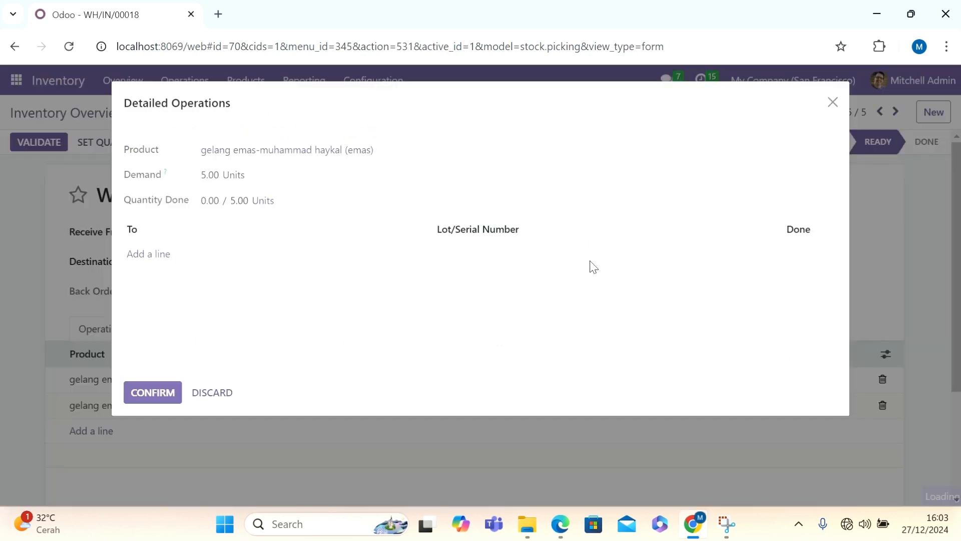
{"action": "left_click", "coordinate": [159, 254]}
{"action": "left_click", "coordinate": [555, 260]}
{"action": "type", "text": "e"}
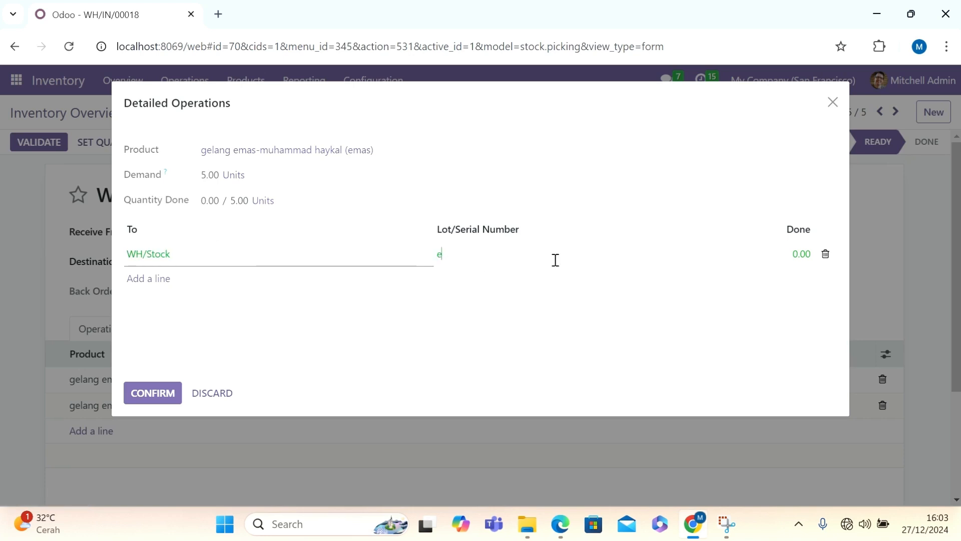
{"action": "type", "text": "mas 2"}
{"action": "key", "text": "BackSpace"}
{"action": "key", "text": "BackSpace"}
{"action": "key", "text": "BackSpace"}
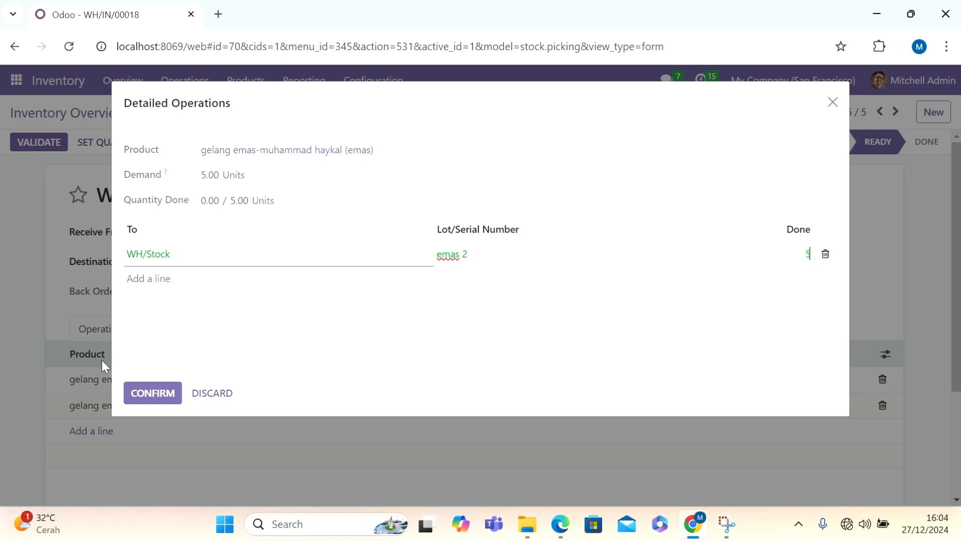
{"action": "left_click", "coordinate": [150, 395]}
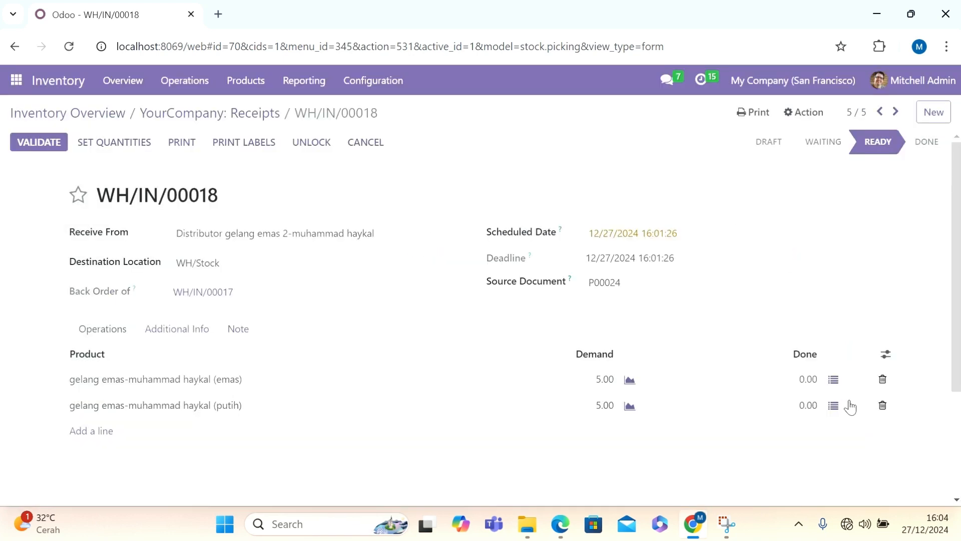
Receive 5 putih bracelets under lot 'putih 2' and validate the receipt.
{"action": "left_click", "coordinate": [834, 406]}
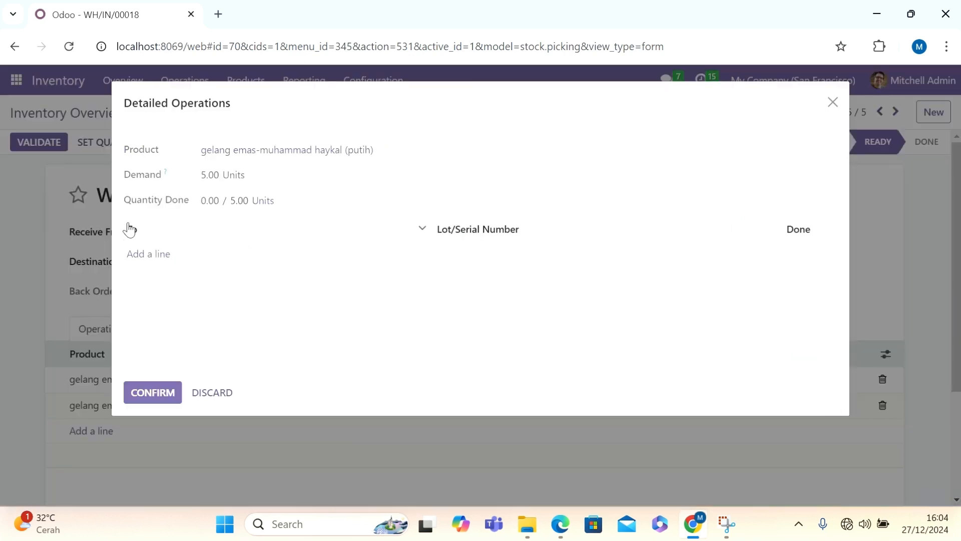
{"action": "left_click", "coordinate": [144, 255]}
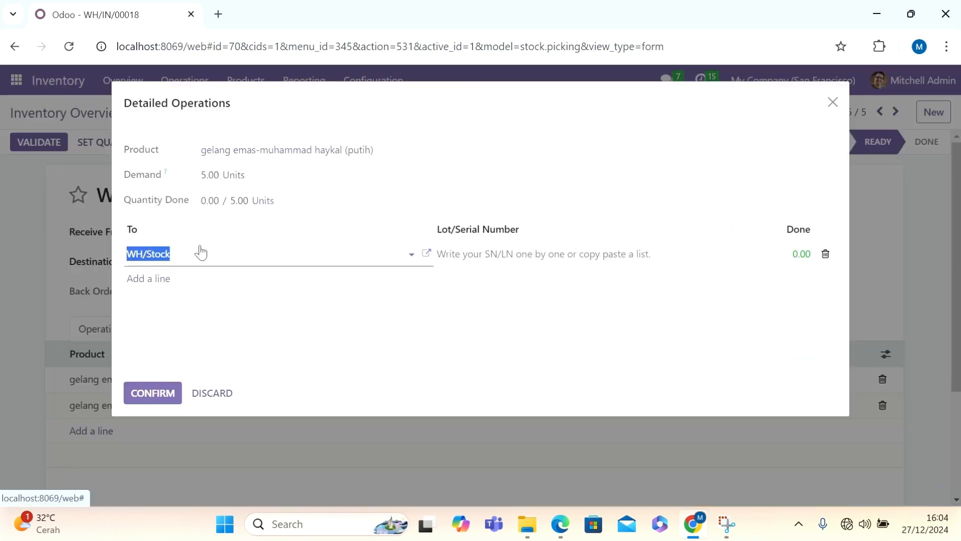
{"action": "left_click", "coordinate": [501, 255]}
{"action": "type", "text": "pu"}
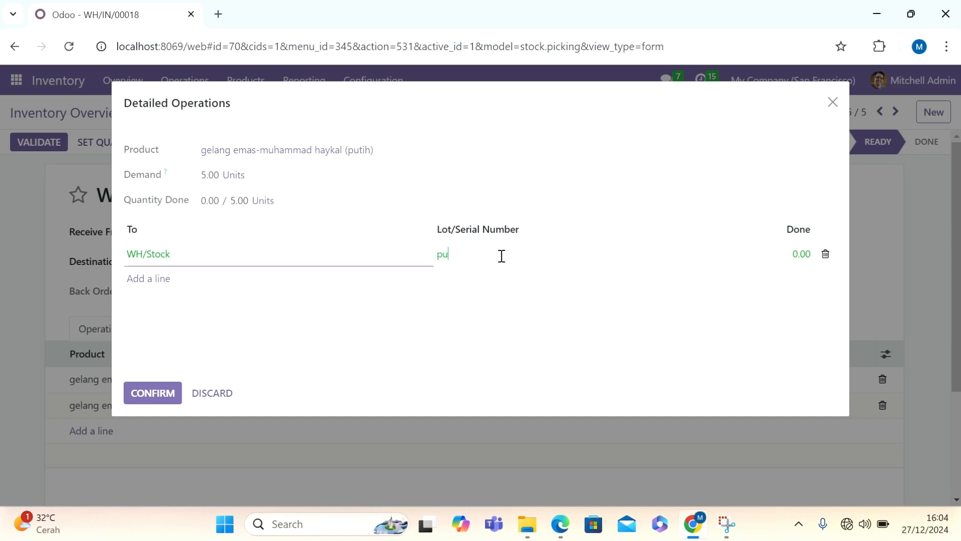
{"action": "type", "text": "ih 2"}
{"action": "left_click", "coordinate": [450, 255]}
{"action": "type", "text": "t"}
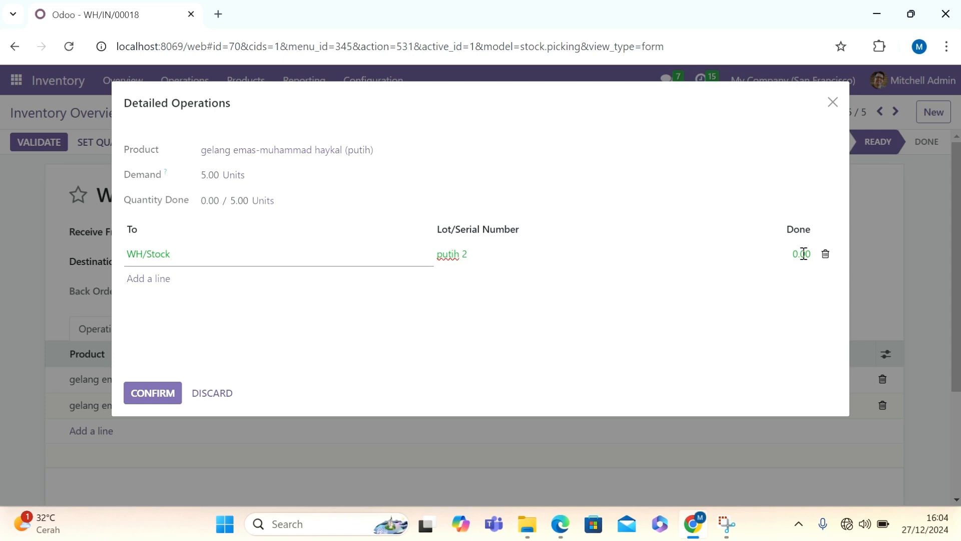
{"action": "key", "text": "Right"}
{"action": "key", "text": "BackSpace"}
{"action": "key", "text": "BackSpace"}
{"action": "key", "text": "BackSpace"}
{"action": "key", "text": "BackSpace"}
{"action": "left_click", "coordinate": [128, 394]}
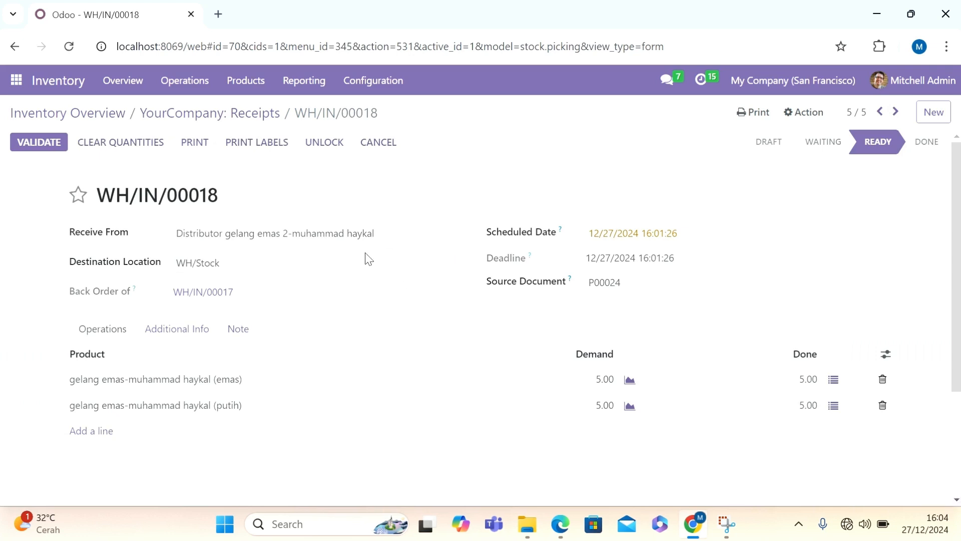
{"action": "left_click", "coordinate": [40, 146]}
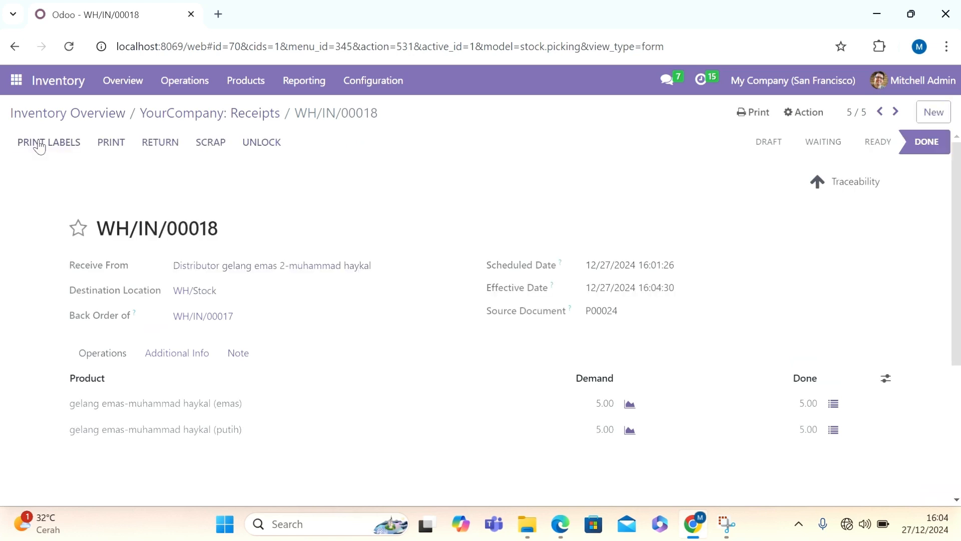
Open purchase order P00024 and create a vendor bill from it.
{"action": "left_click", "coordinate": [15, 81]}
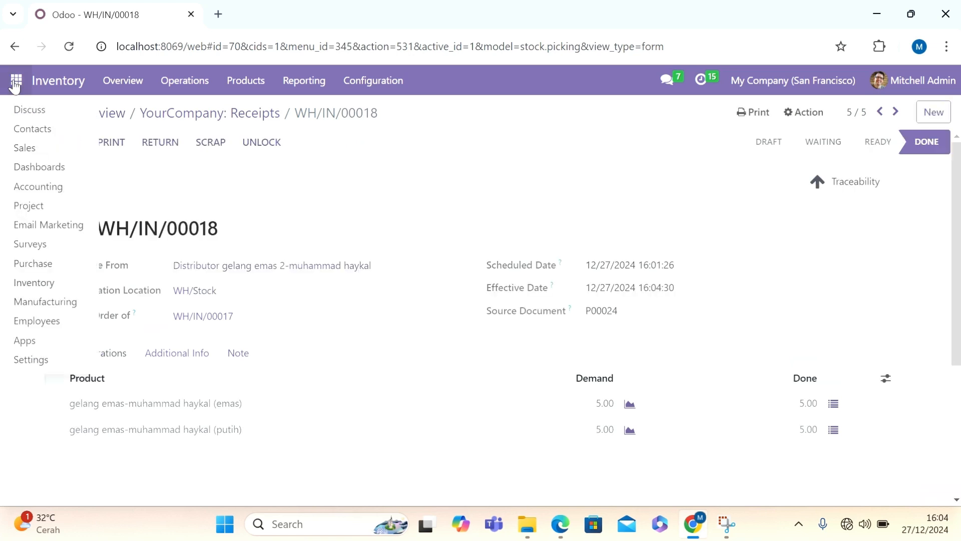
{"action": "left_click", "coordinate": [56, 267]}
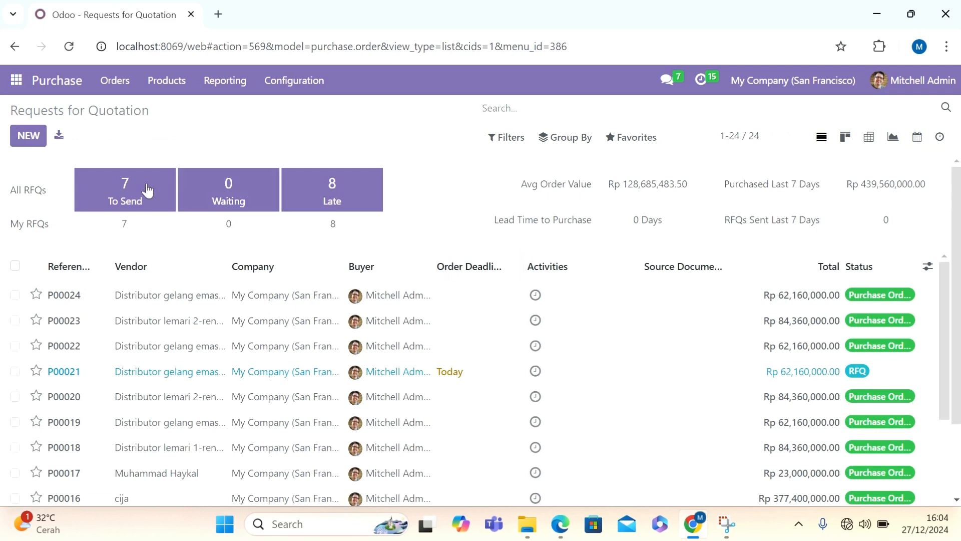
{"action": "left_click", "coordinate": [169, 299]}
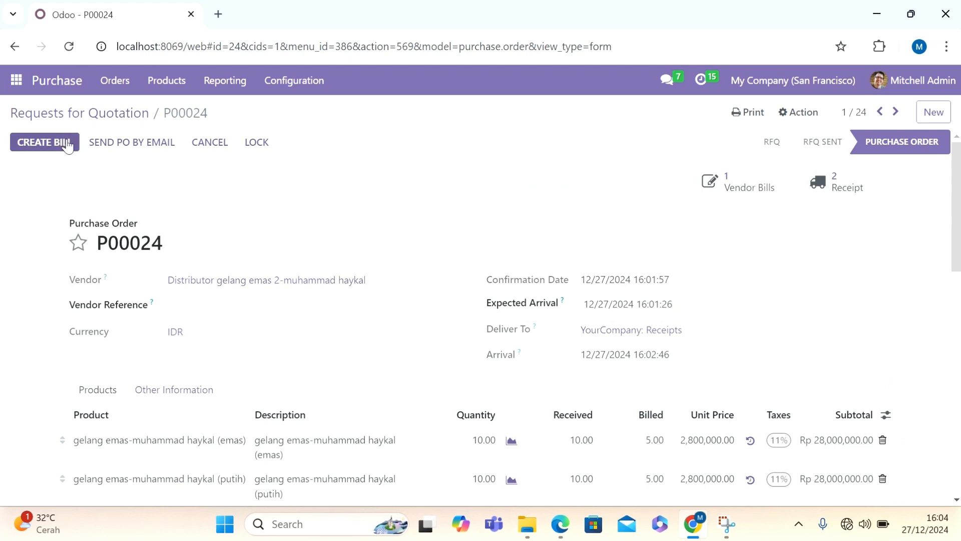
{"action": "left_click", "coordinate": [68, 143]}
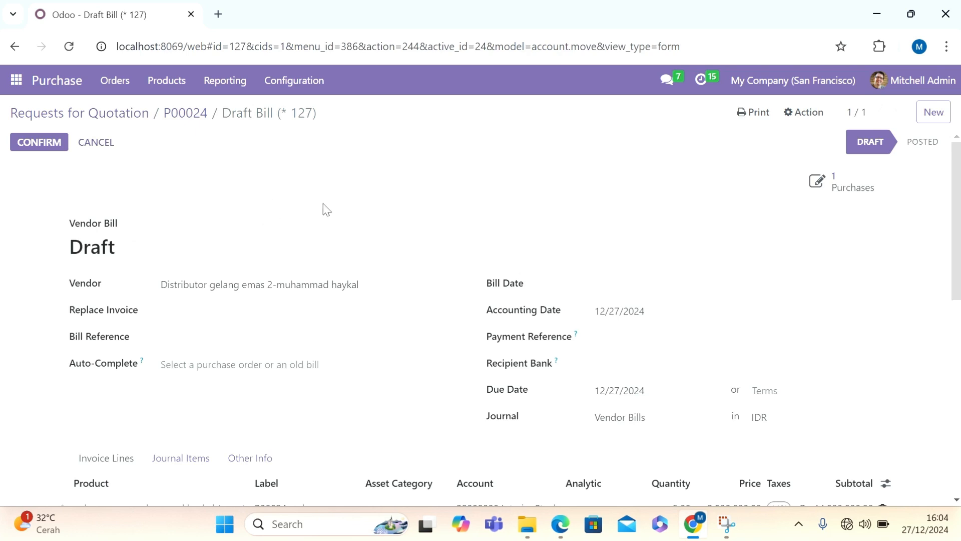
Set the bill date to 12/27/2024 and confirm the bill.
{"action": "left_click", "coordinate": [631, 283]}
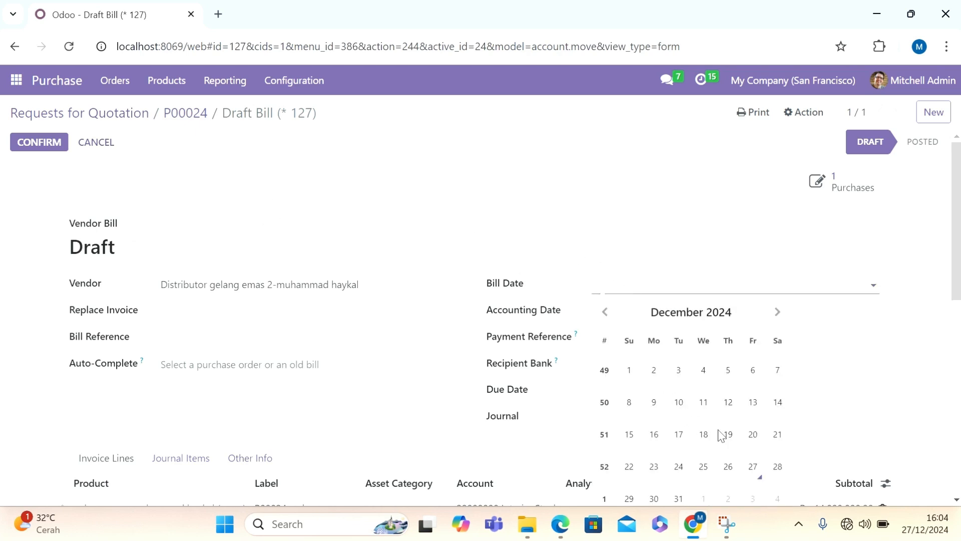
{"action": "left_click", "coordinate": [758, 469]}
{"action": "left_click", "coordinate": [527, 207]}
{"action": "scroll", "coordinate": [524, 205], "scroll_direction": "down", "scroll_amount": 2}
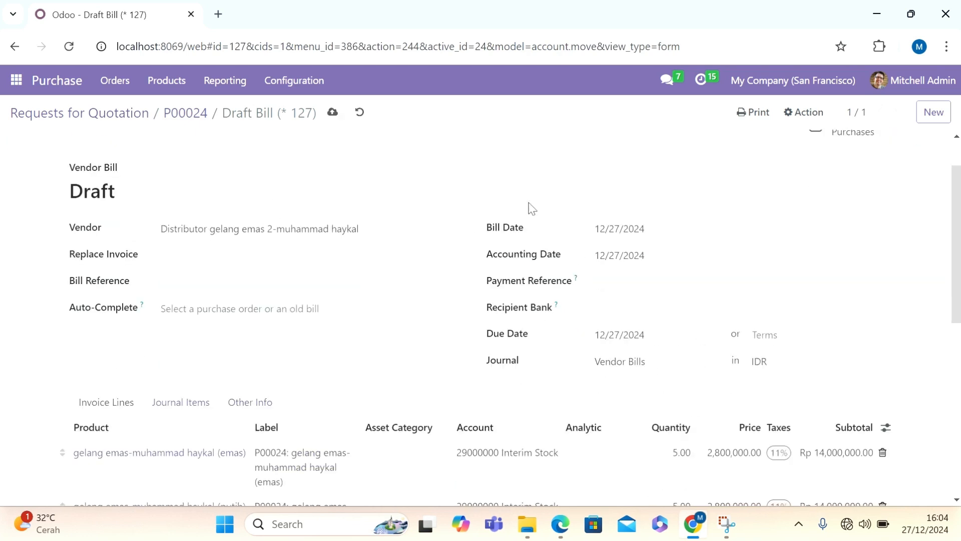
{"action": "scroll", "coordinate": [524, 205], "scroll_direction": "up", "scroll_amount": 2}
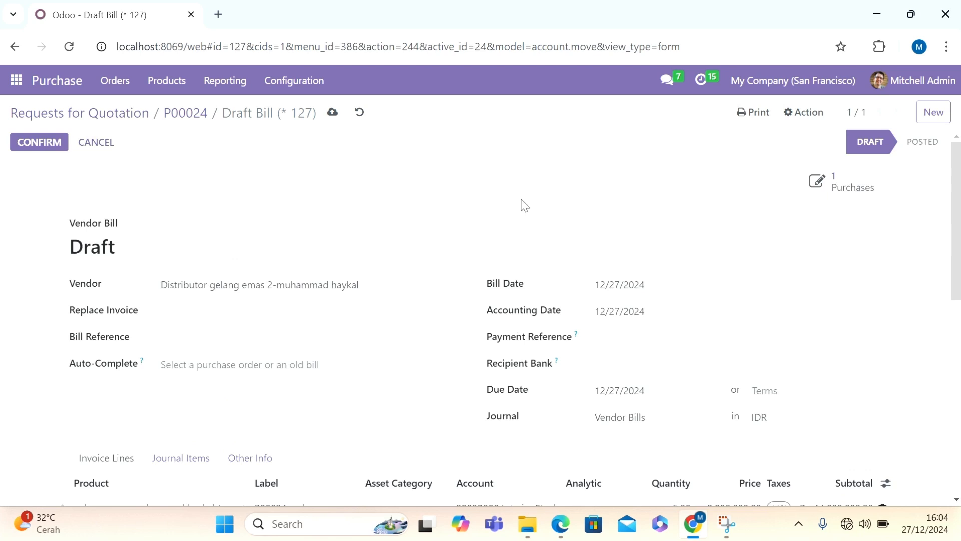
{"action": "left_click", "coordinate": [40, 143]}
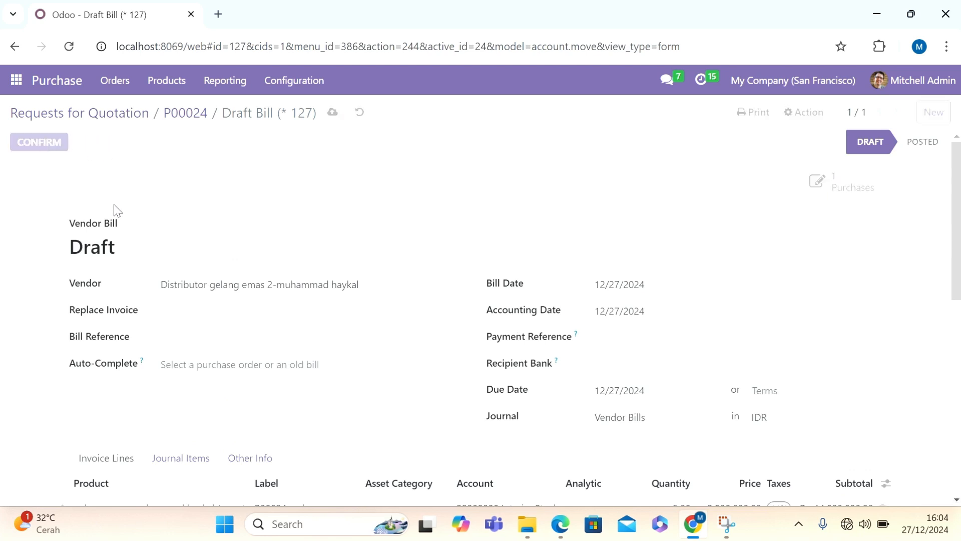
Register the full Rp 31,080,000.00 bank payment on bill BILL/2024/12/0009.
{"action": "left_click", "coordinate": [13, 85]}
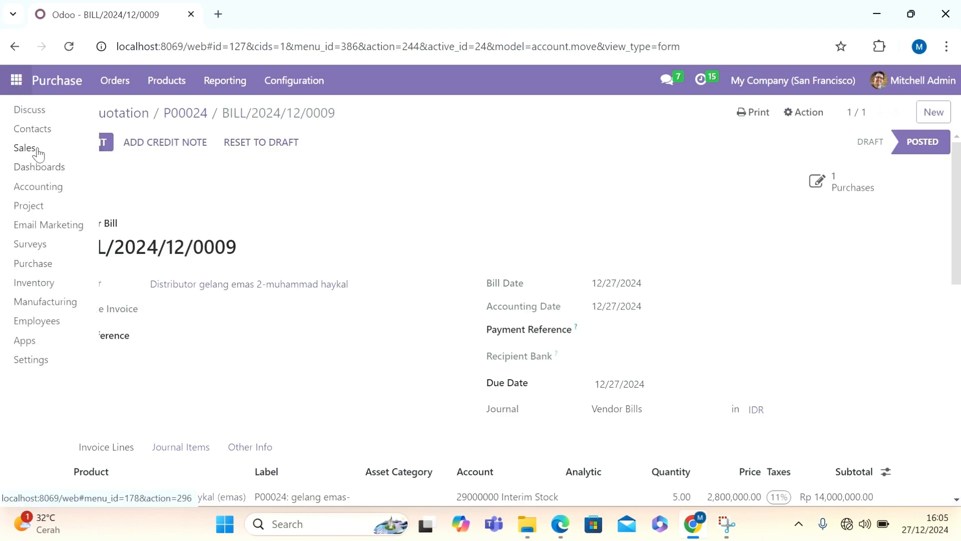
{"action": "left_click", "coordinate": [38, 186]}
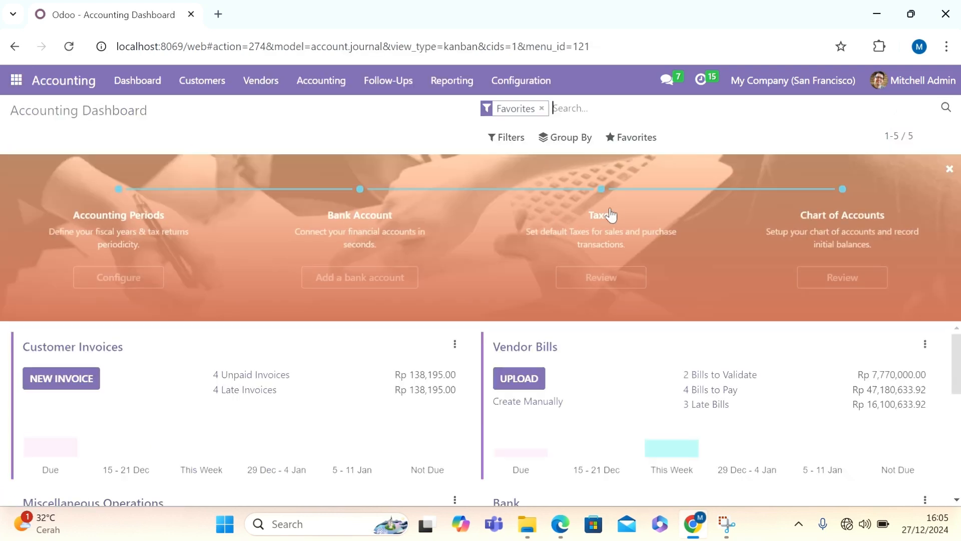
{"action": "left_click", "coordinate": [729, 393]}
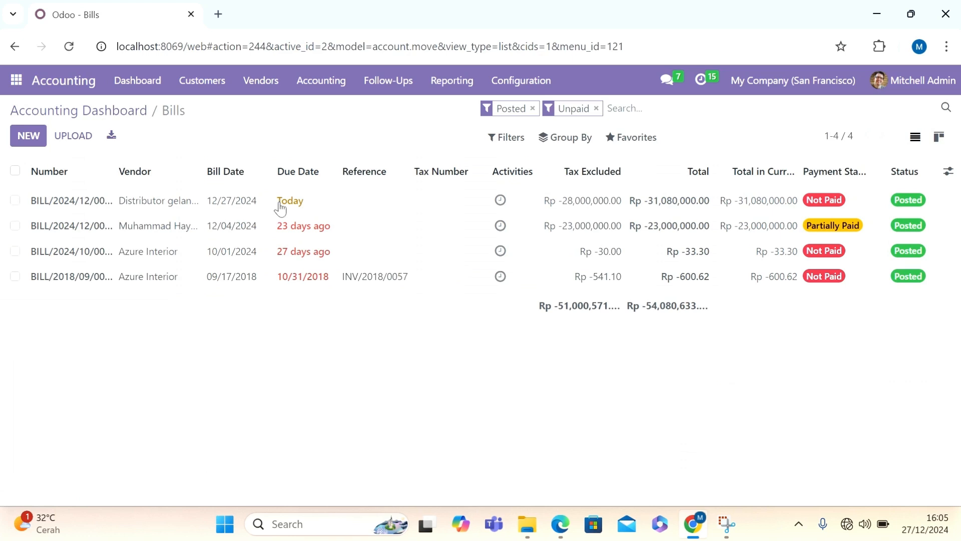
{"action": "left_click", "coordinate": [280, 208]}
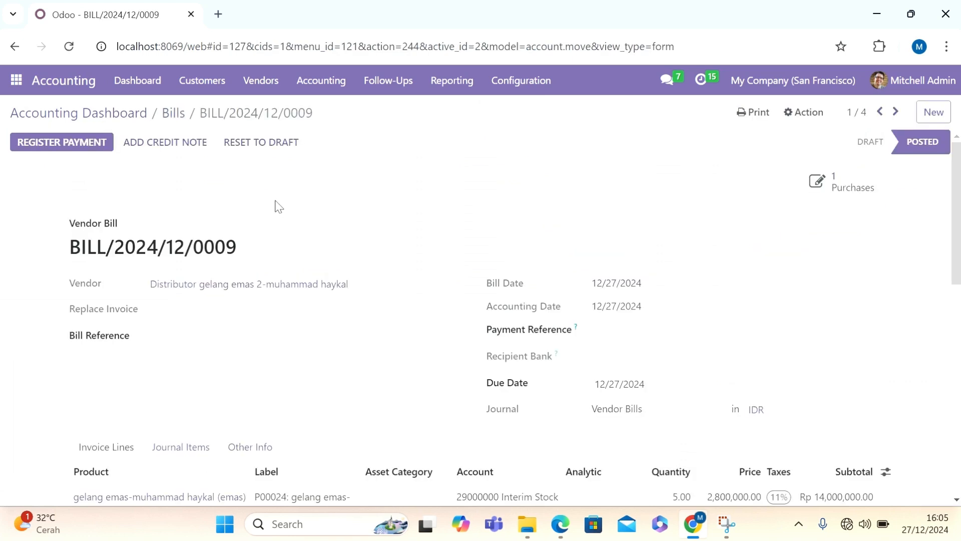
{"action": "scroll", "coordinate": [277, 300], "scroll_direction": "down", "scroll_amount": 1}
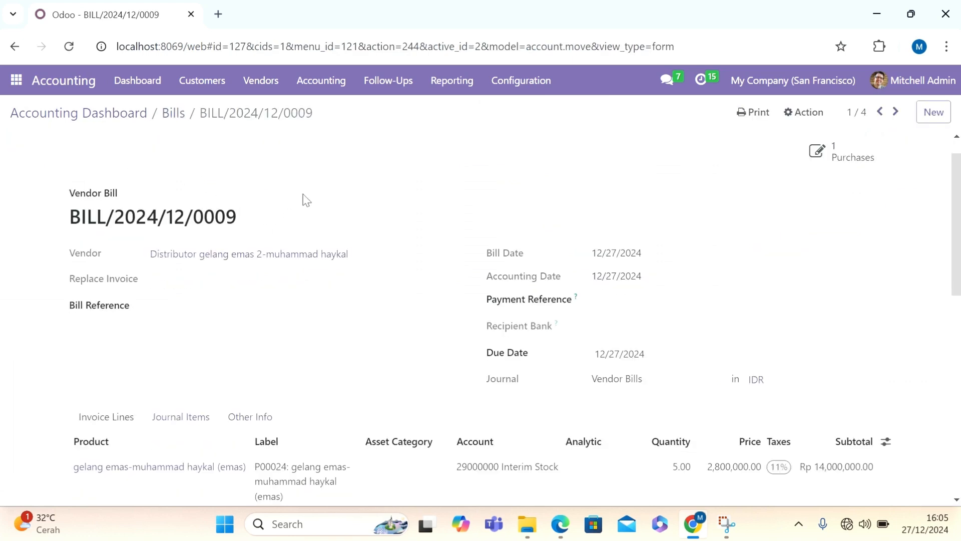
{"action": "scroll", "coordinate": [676, 392], "scroll_direction": "down", "scroll_amount": 3}
{"action": "scroll", "coordinate": [285, 272], "scroll_direction": "up", "scroll_amount": 4}
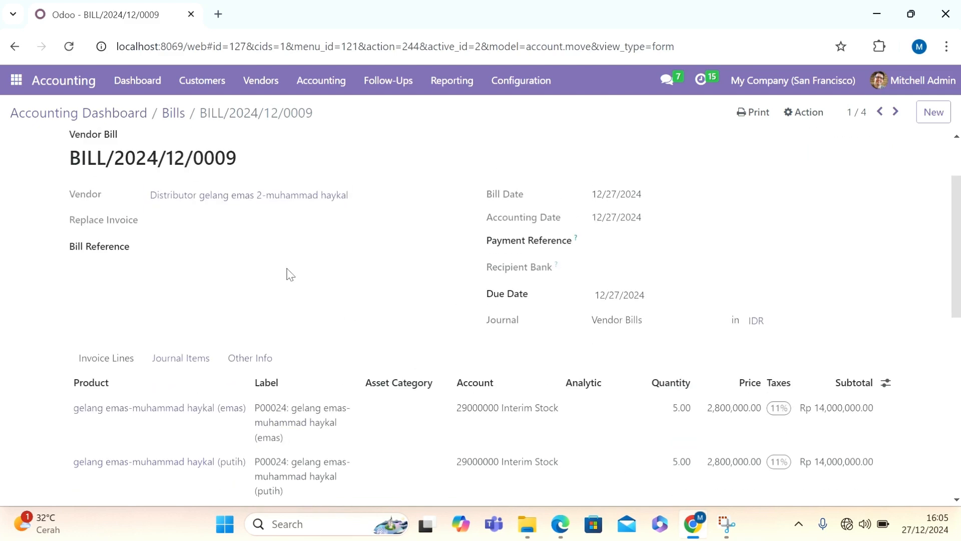
{"action": "left_click", "coordinate": [52, 148]}
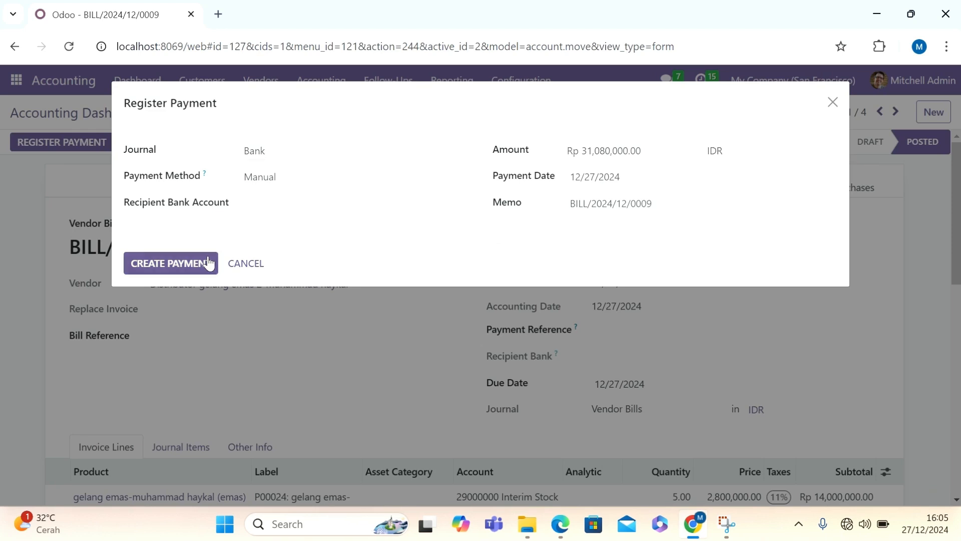
{"action": "left_click", "coordinate": [210, 263]}
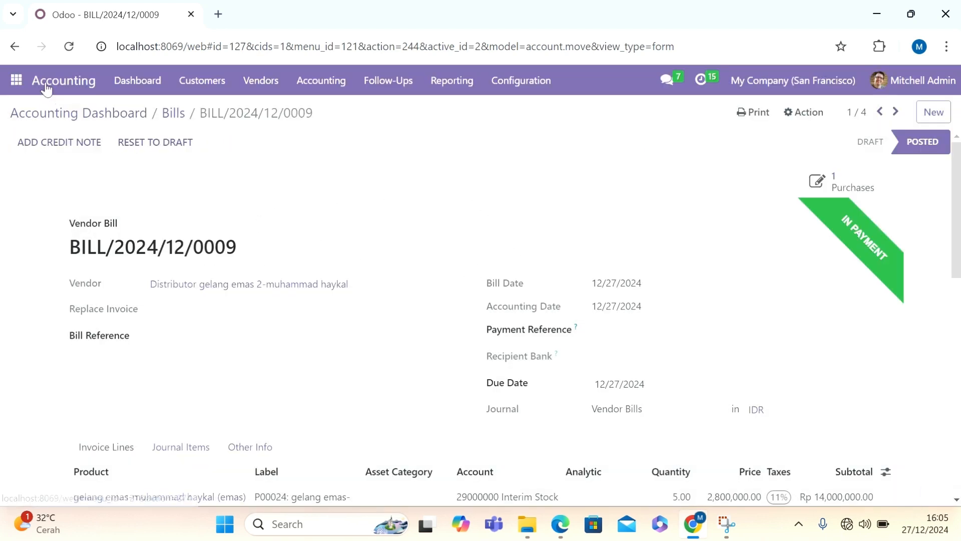
Reopen purchase order P00024, then move to the Sales Quotations list.
{"action": "left_click", "coordinate": [5, 83]}
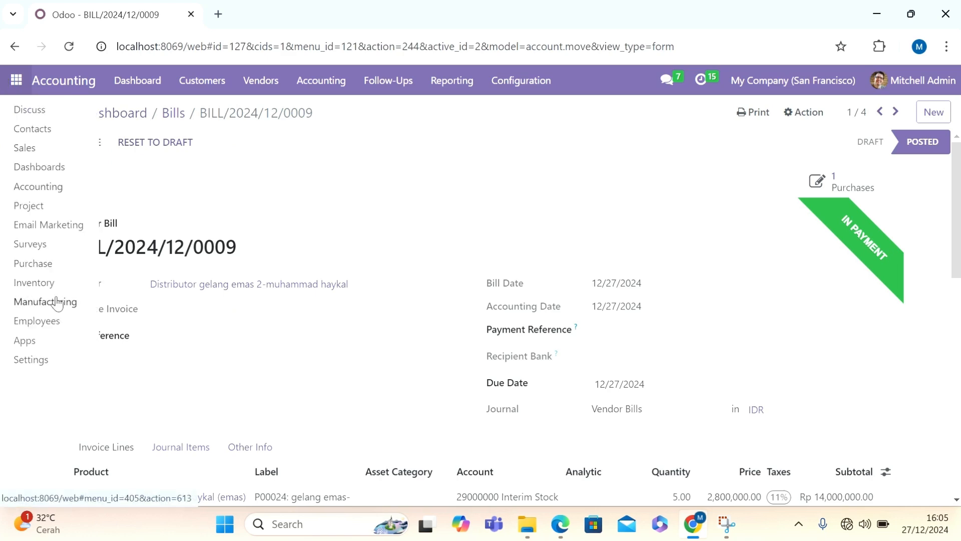
{"action": "left_click", "coordinate": [56, 267]}
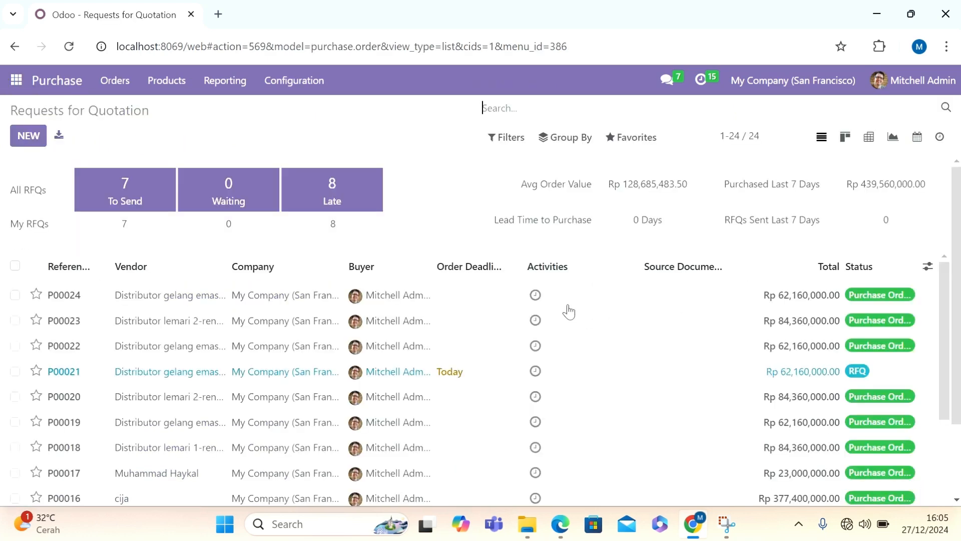
{"action": "left_click", "coordinate": [490, 308]}
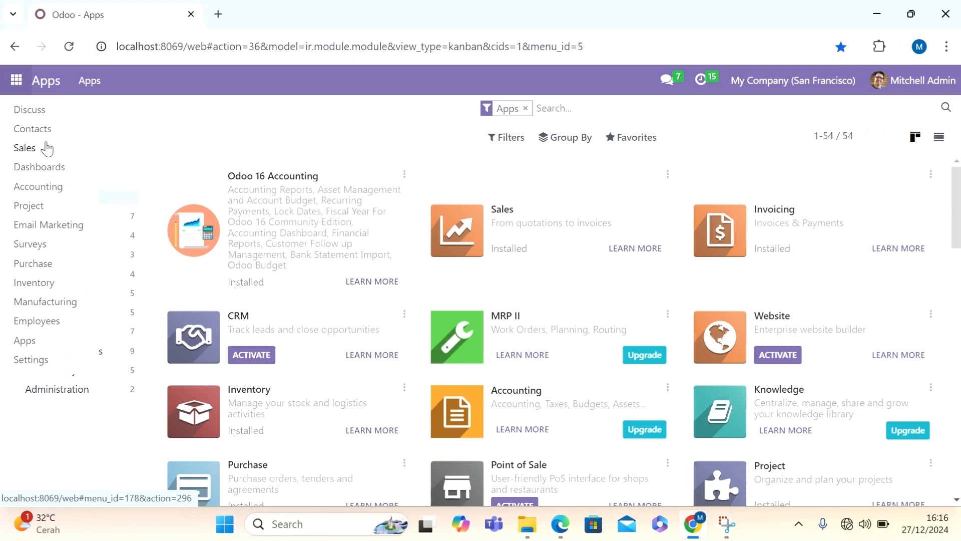
{"action": "left_click", "coordinate": [50, 146]}
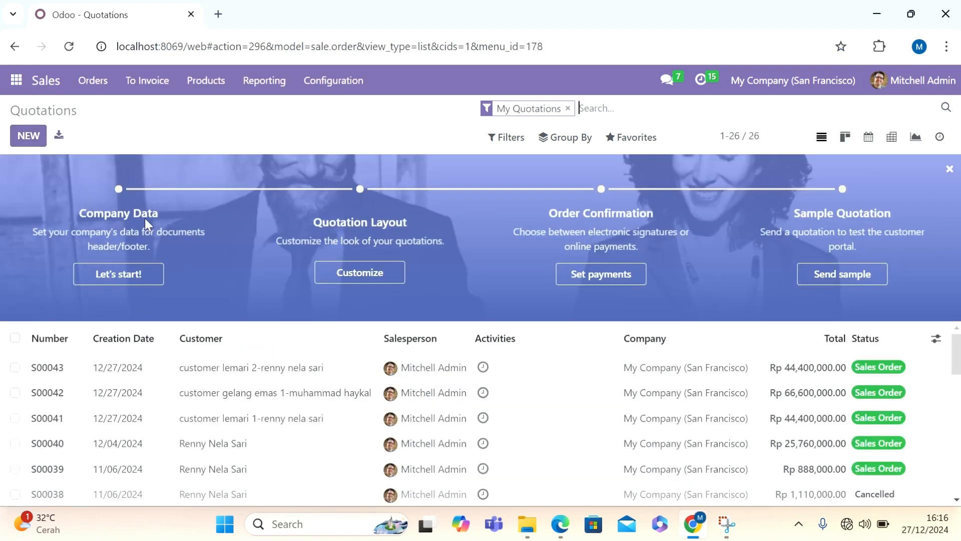
Start a new quotation for the second gelang emas customer.
{"action": "left_click", "coordinate": [28, 137]}
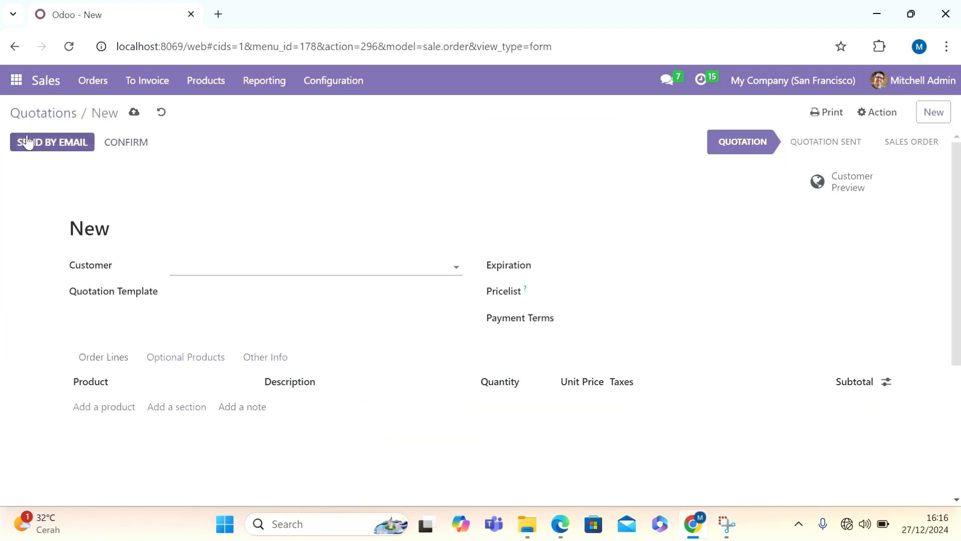
{"action": "left_click", "coordinate": [217, 275]}
{"action": "type", "text": "cust"}
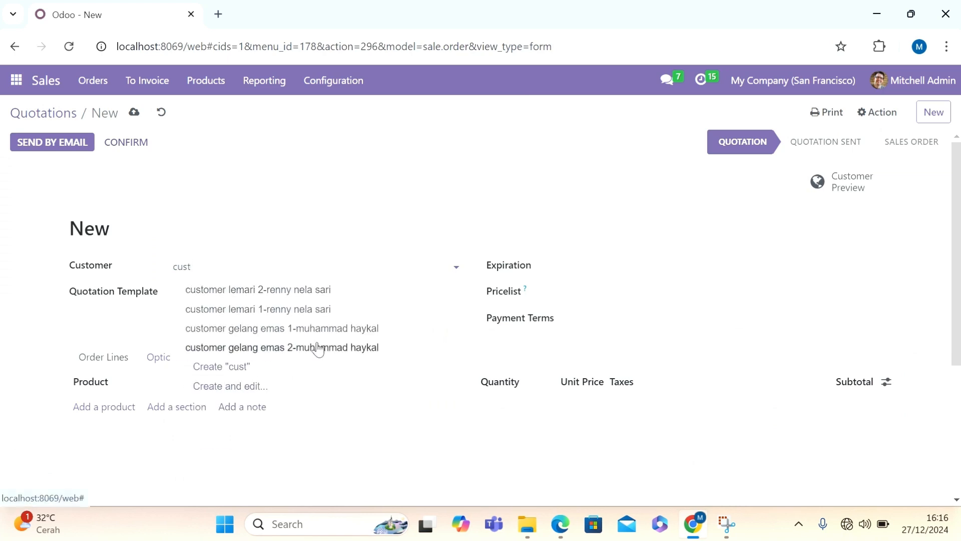
{"action": "left_click", "coordinate": [319, 348]}
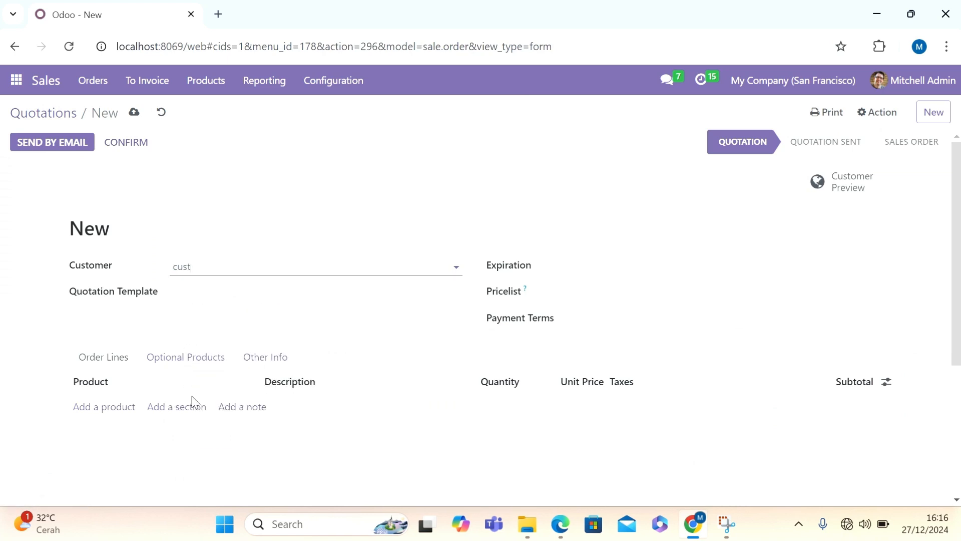
Add 5 putih gelang emas bracelets to the quotation.
{"action": "left_click", "coordinate": [108, 408]}
{"action": "type", "text": "g"}
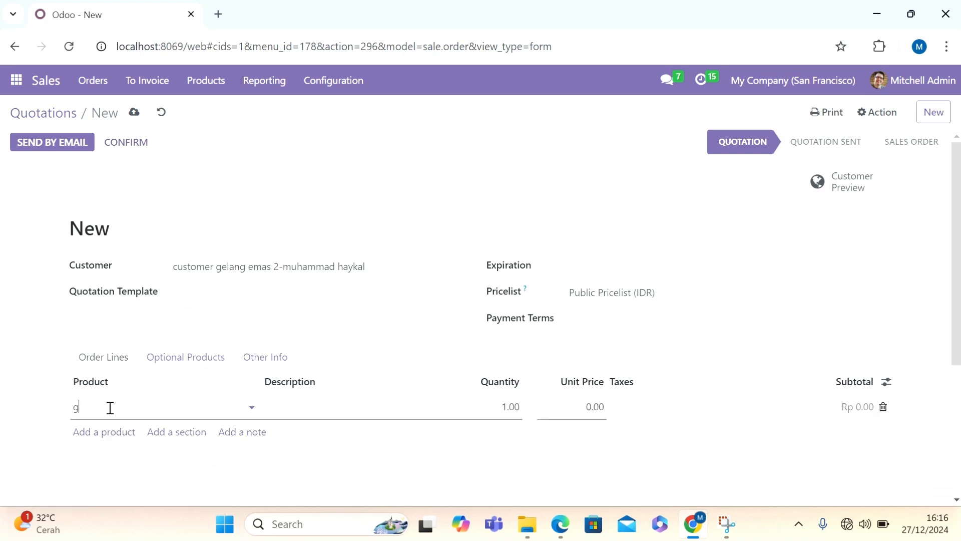
{"action": "type", "text": "elan"}
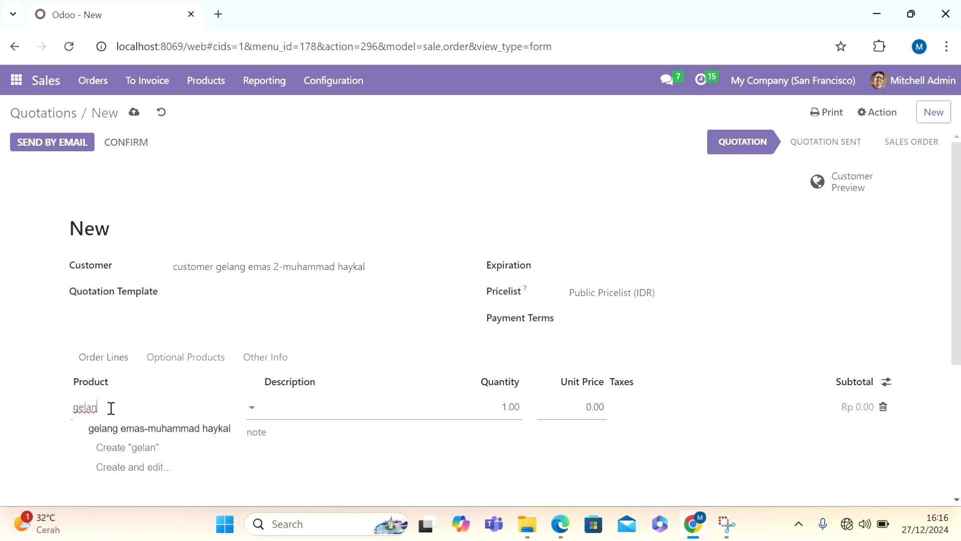
{"action": "left_click", "coordinate": [128, 430]}
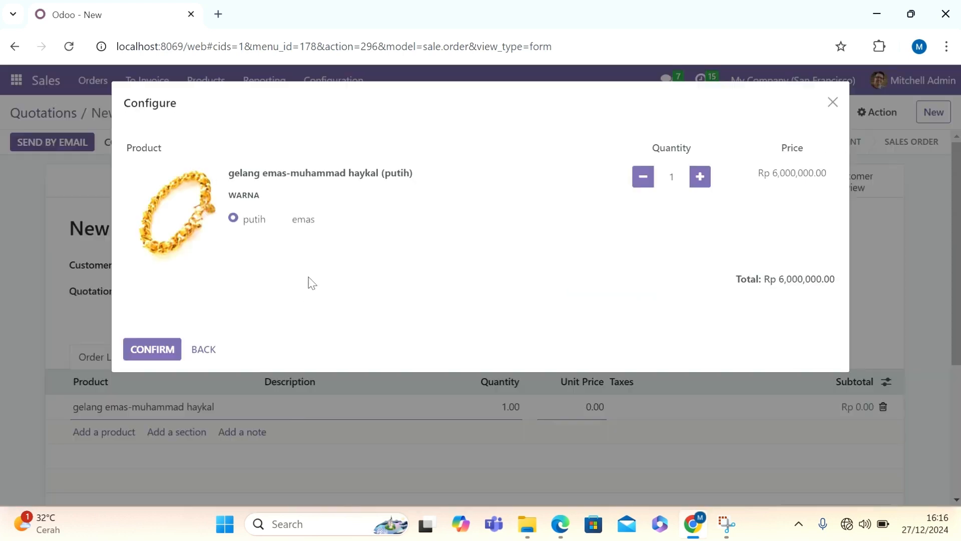
{"action": "left_click", "coordinate": [709, 181]}
{"action": "left_click", "coordinate": [709, 181]}
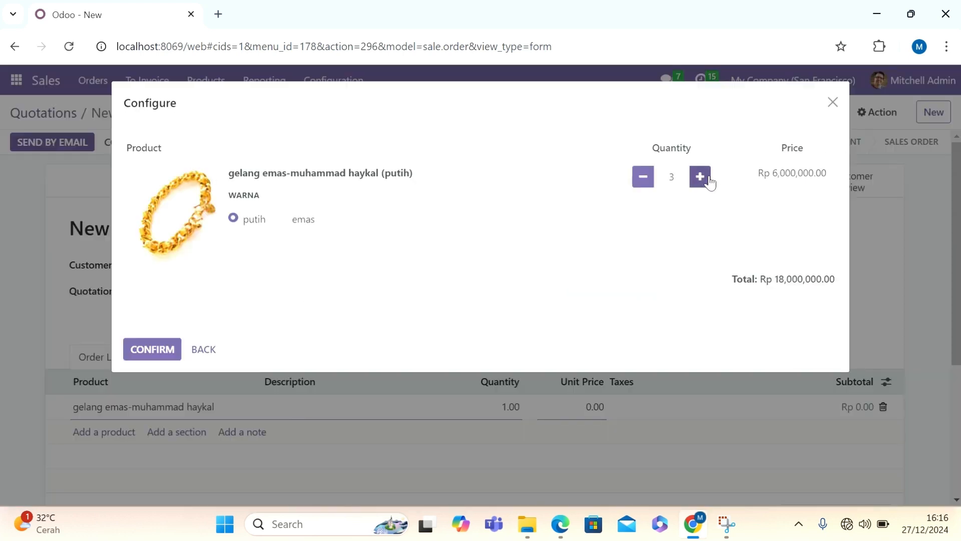
{"action": "left_click", "coordinate": [710, 182]}
{"action": "left_click", "coordinate": [710, 182]}
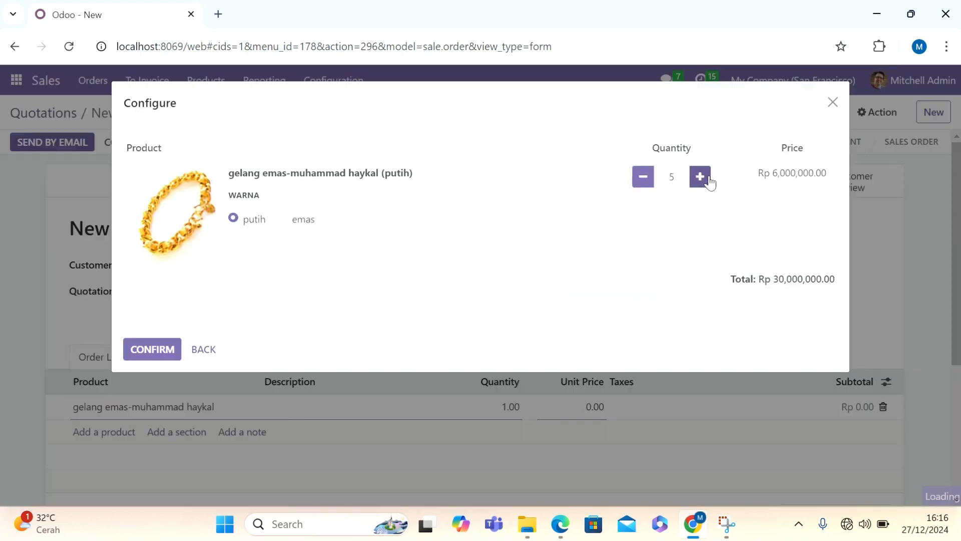
{"action": "left_click", "coordinate": [136, 348]}
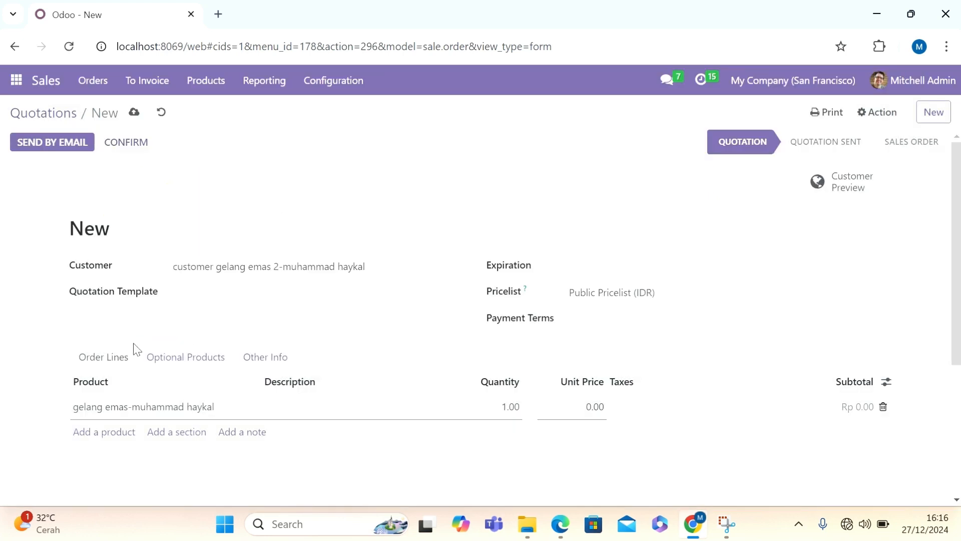
Add a second line with 5 emas gelang emas bracelets.
{"action": "left_click", "coordinate": [110, 437]}
{"action": "type", "text": "gela"}
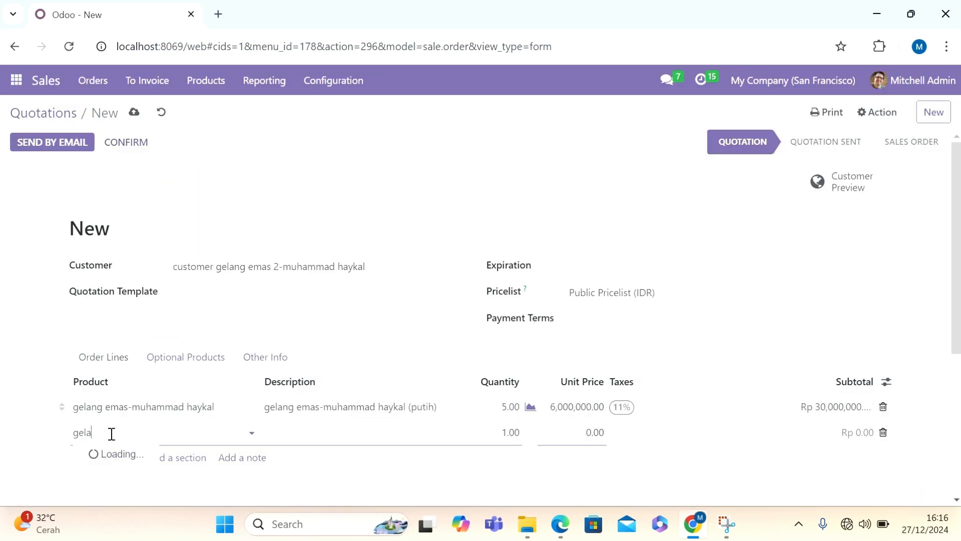
{"action": "left_click", "coordinate": [162, 458]}
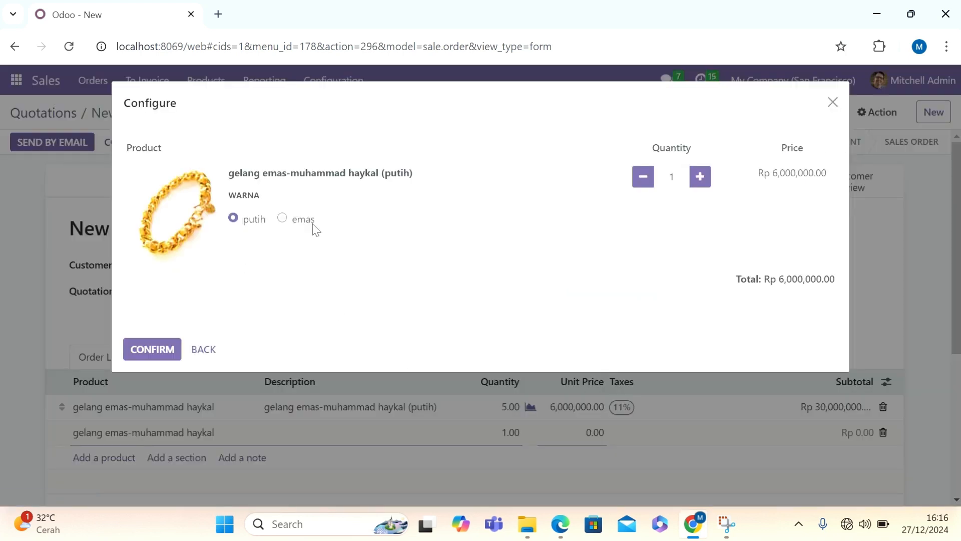
{"action": "left_click", "coordinate": [314, 225]}
{"action": "left_click", "coordinate": [700, 178]}
{"action": "left_click", "coordinate": [700, 177]}
{"action": "left_click", "coordinate": [700, 179]}
{"action": "left_click", "coordinate": [700, 180]}
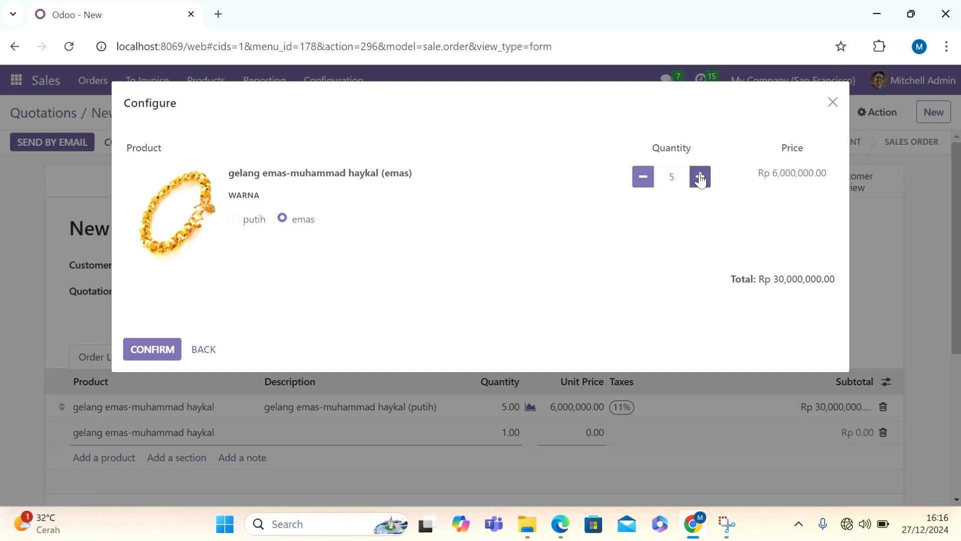
{"action": "left_click", "coordinate": [160, 349]}
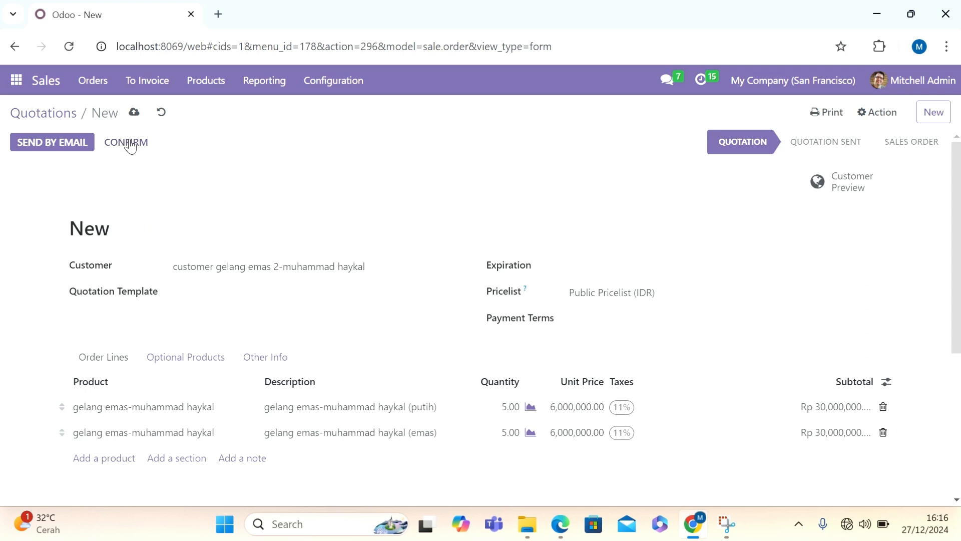
Save the quotation and confirm it as sales order S00044.
{"action": "left_click", "coordinate": [139, 113]}
{"action": "left_click", "coordinate": [143, 149]}
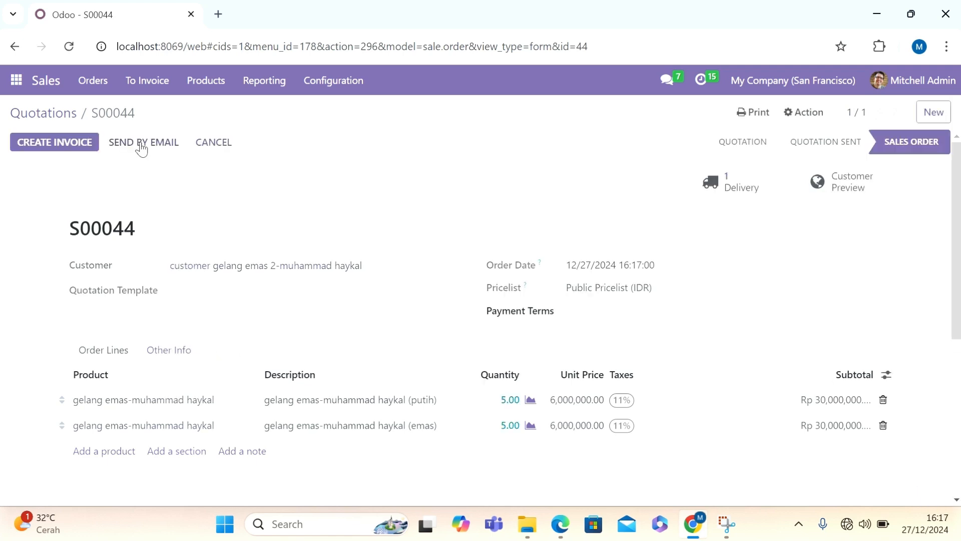
{"action": "left_click", "coordinate": [10, 85]}
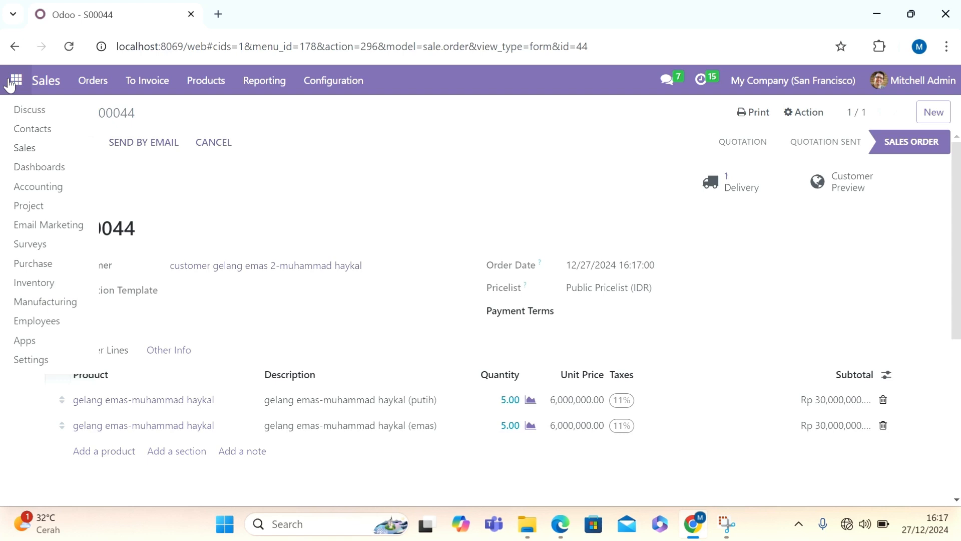
Go back to Sales and open sales order S00044.
{"action": "left_click", "coordinate": [37, 185]}
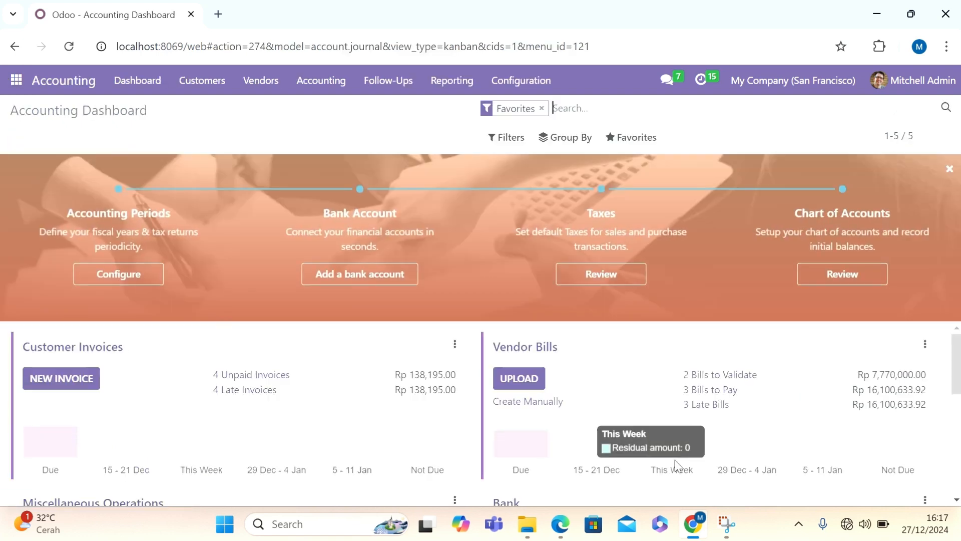
{"action": "left_click", "coordinate": [12, 83]}
{"action": "left_click", "coordinate": [30, 154]}
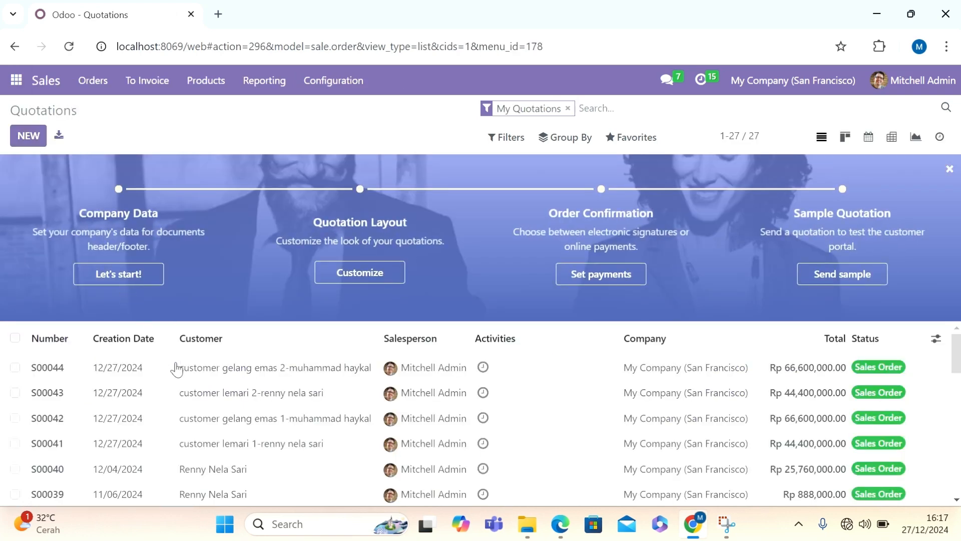
{"action": "left_click", "coordinate": [176, 369]}
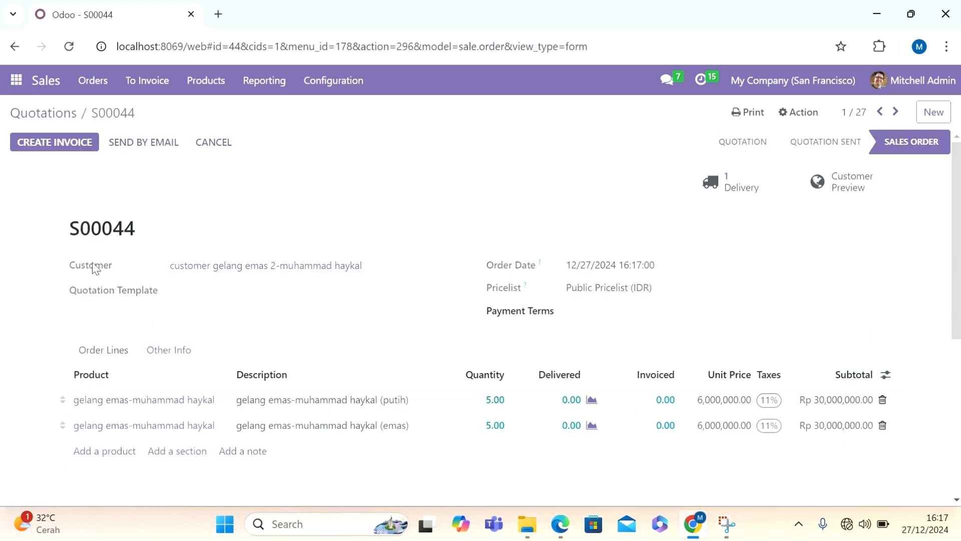
Create and post a 75% down-payment invoice of Rp 49,950,000.00 for S00044.
{"action": "left_click", "coordinate": [74, 150]}
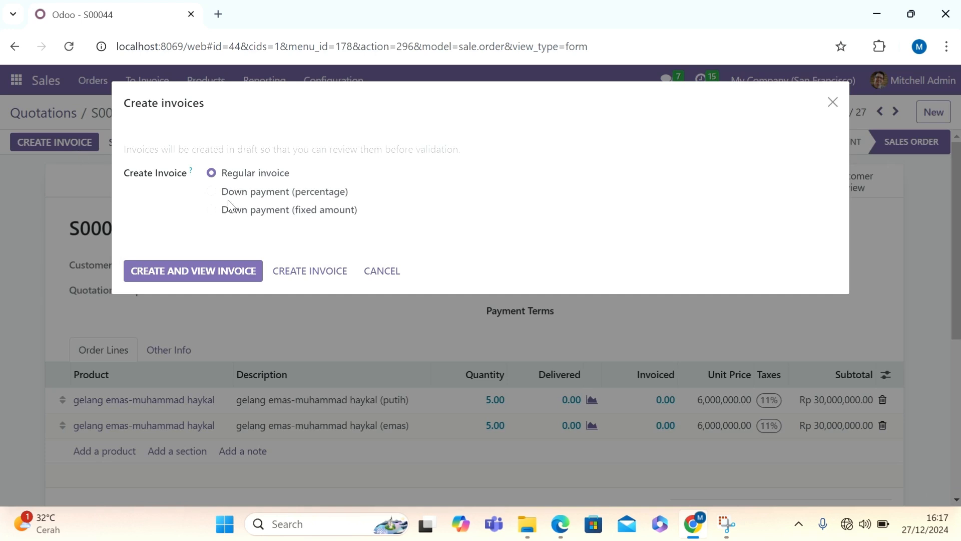
{"action": "left_click", "coordinate": [232, 197]}
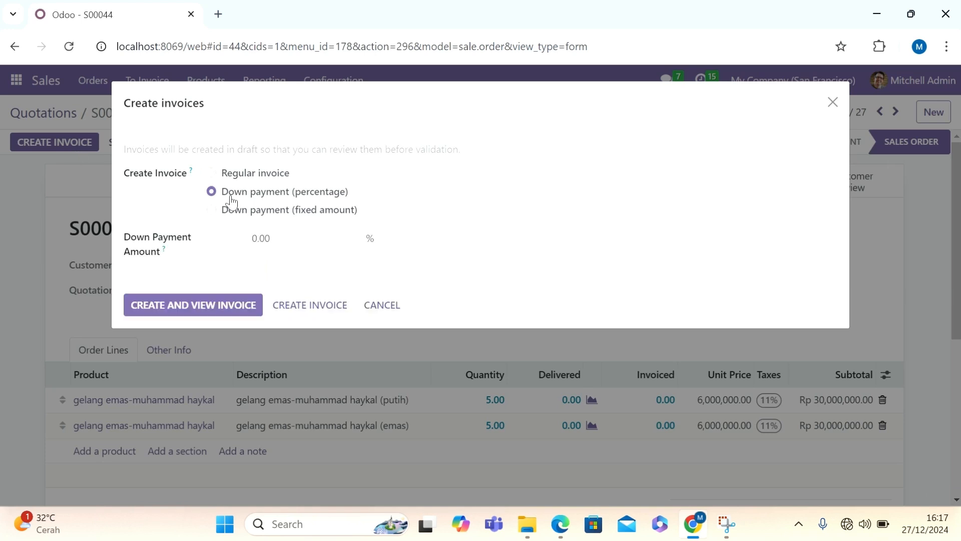
{"action": "left_click", "coordinate": [273, 239]}
{"action": "type", "text": "75"}
{"action": "left_click", "coordinate": [221, 305]}
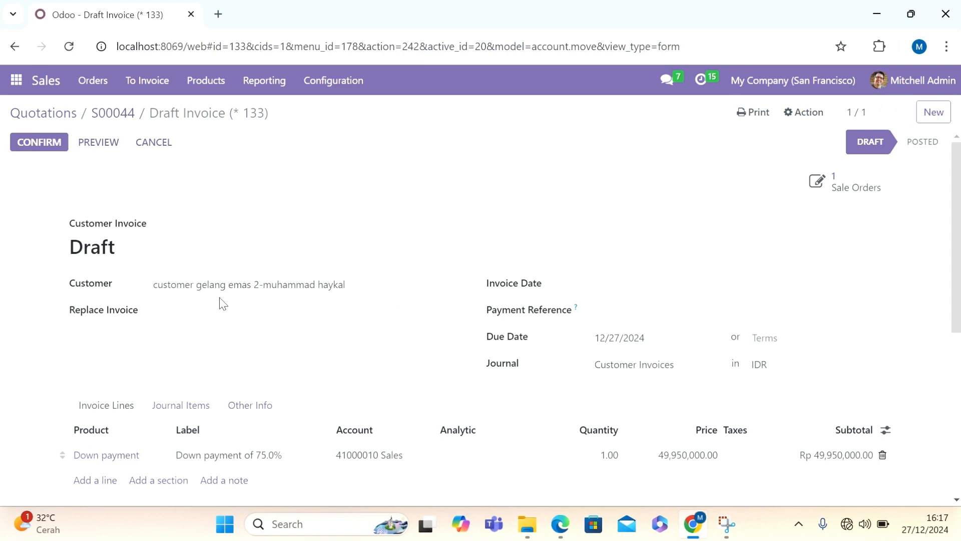
{"action": "left_click", "coordinate": [12, 143]}
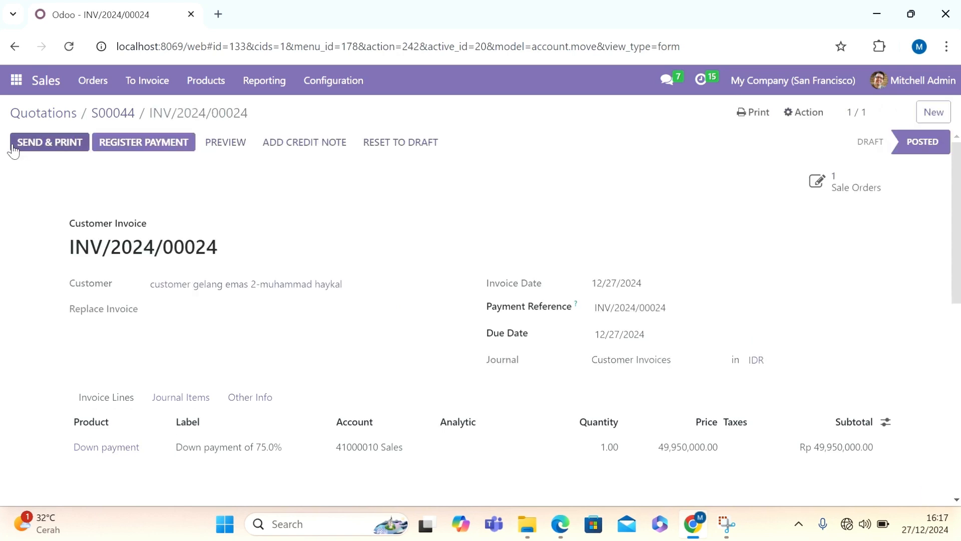
{"action": "left_click", "coordinate": [20, 81]}
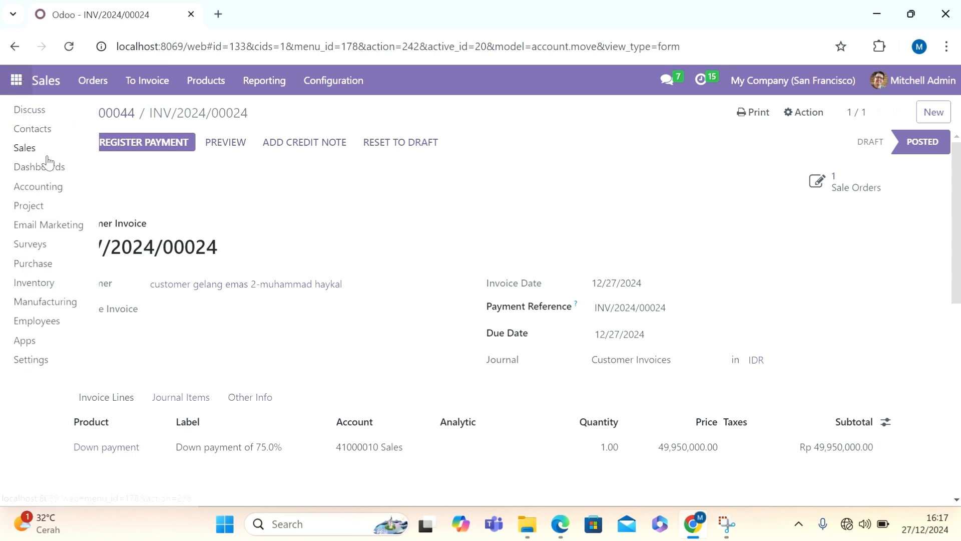
Register payment on unpaid invoice INV/2024/00024, then return to Sales quotations.
{"action": "left_click", "coordinate": [54, 186]}
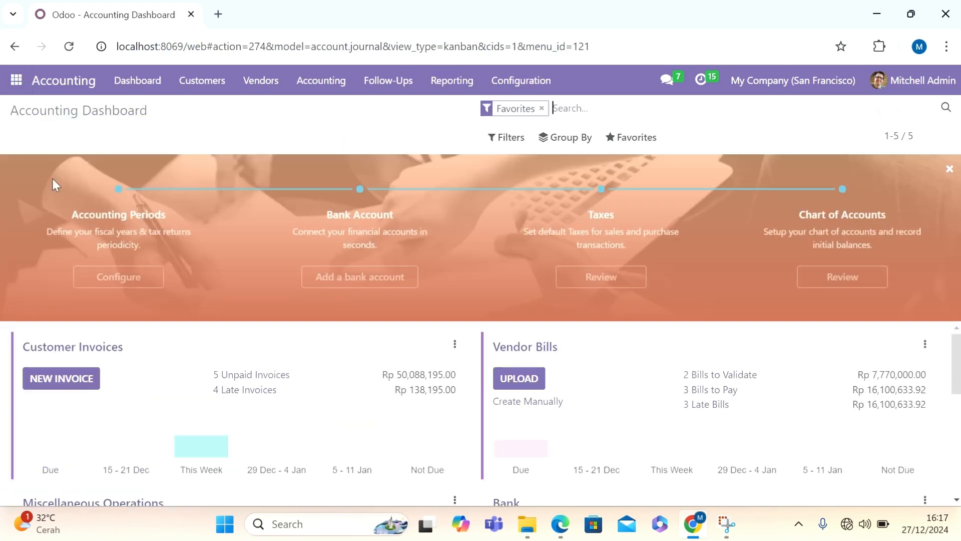
{"action": "left_click", "coordinate": [251, 376]}
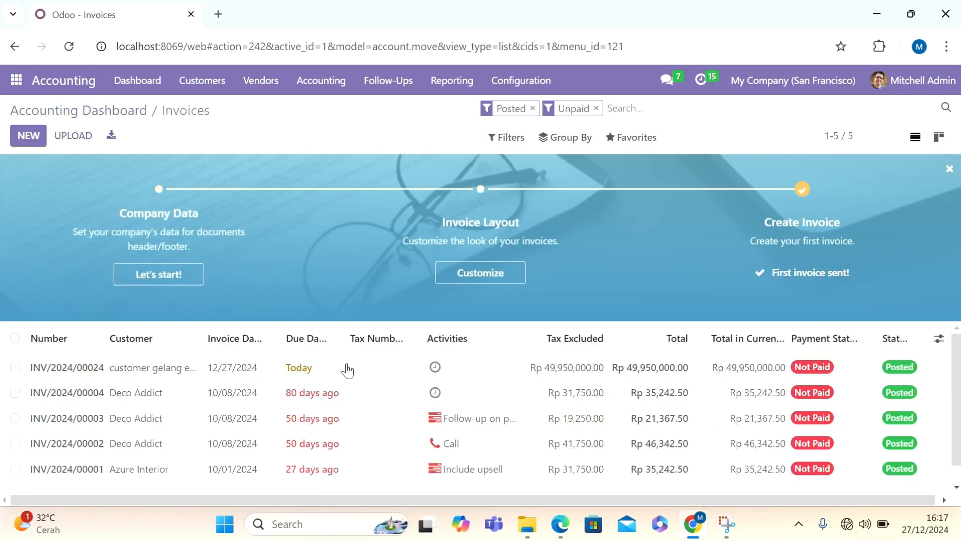
{"action": "left_click", "coordinate": [353, 369]}
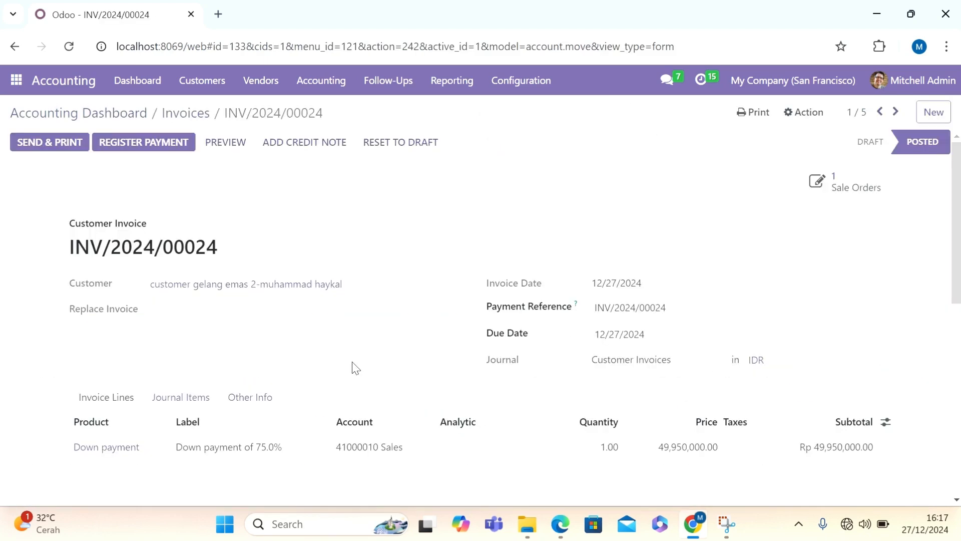
{"action": "left_click", "coordinate": [179, 148]}
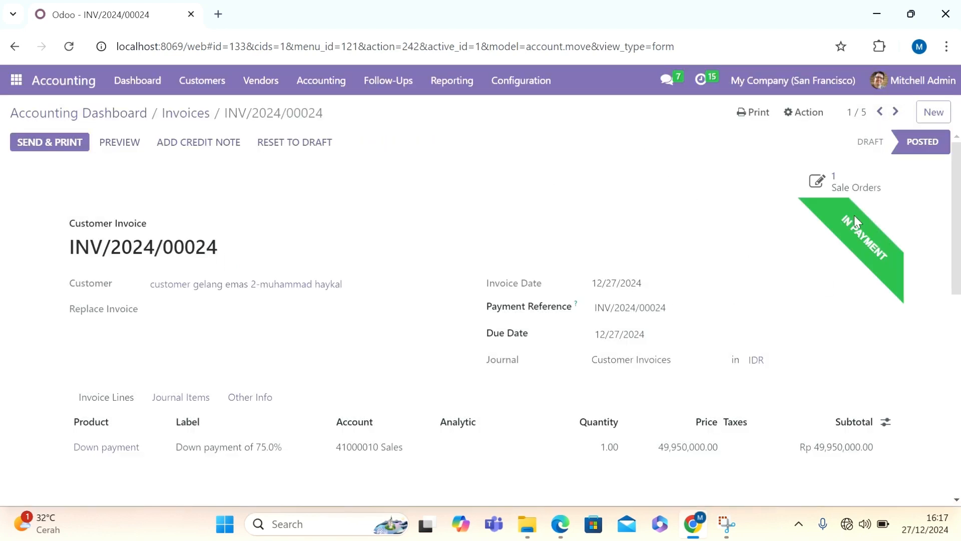
{"action": "left_click", "coordinate": [9, 86]}
{"action": "left_click", "coordinate": [25, 146]}
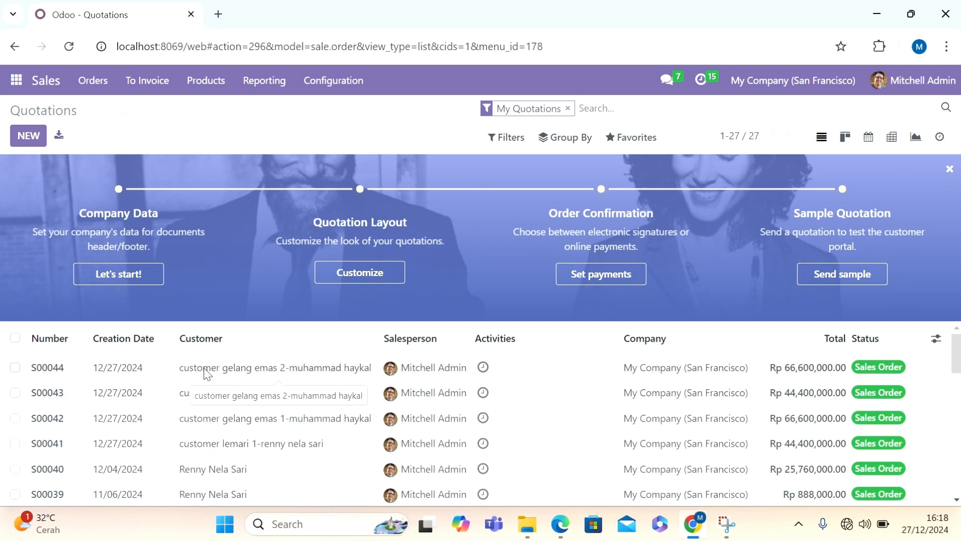
Create the regular invoice for S00044 with the down payments deducted.
{"action": "left_click", "coordinate": [205, 373]}
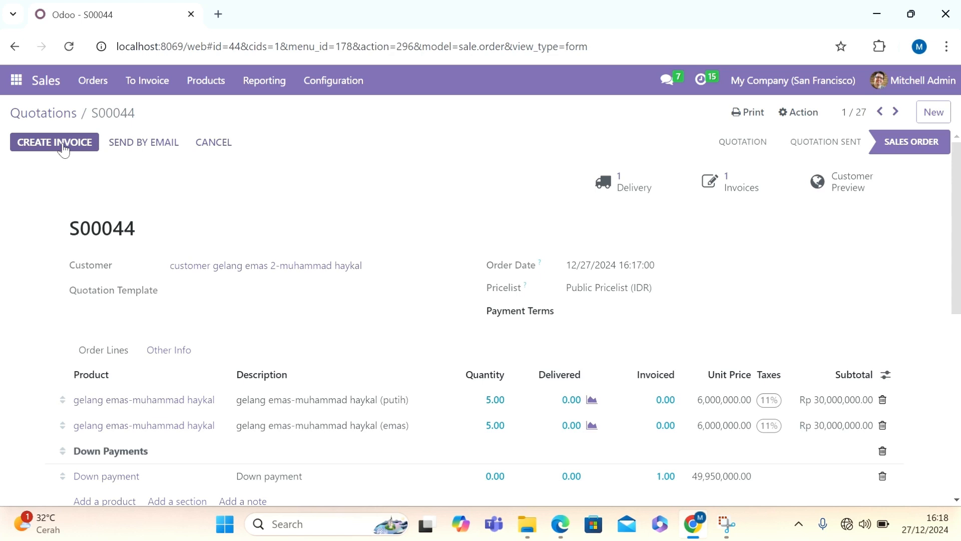
{"action": "left_click", "coordinate": [64, 145]}
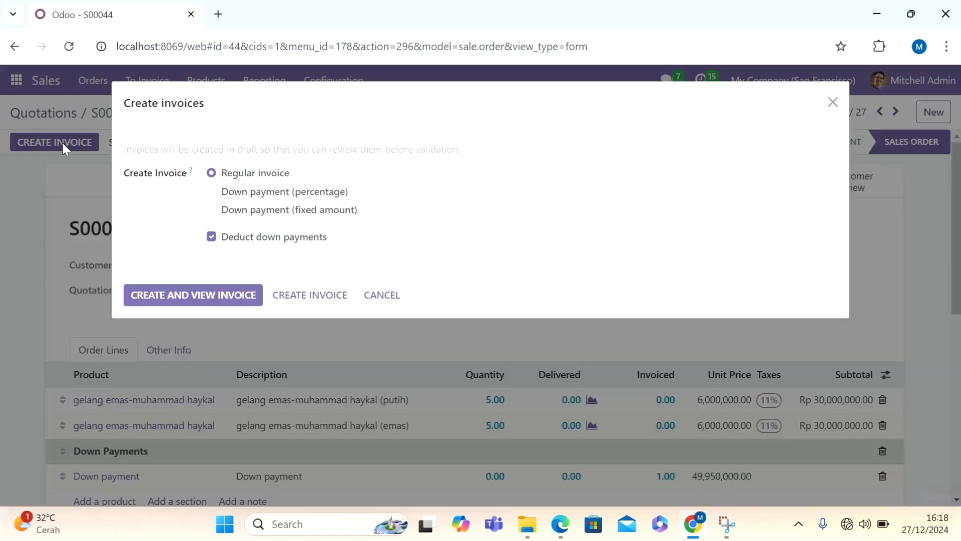
{"action": "left_click", "coordinate": [194, 297]}
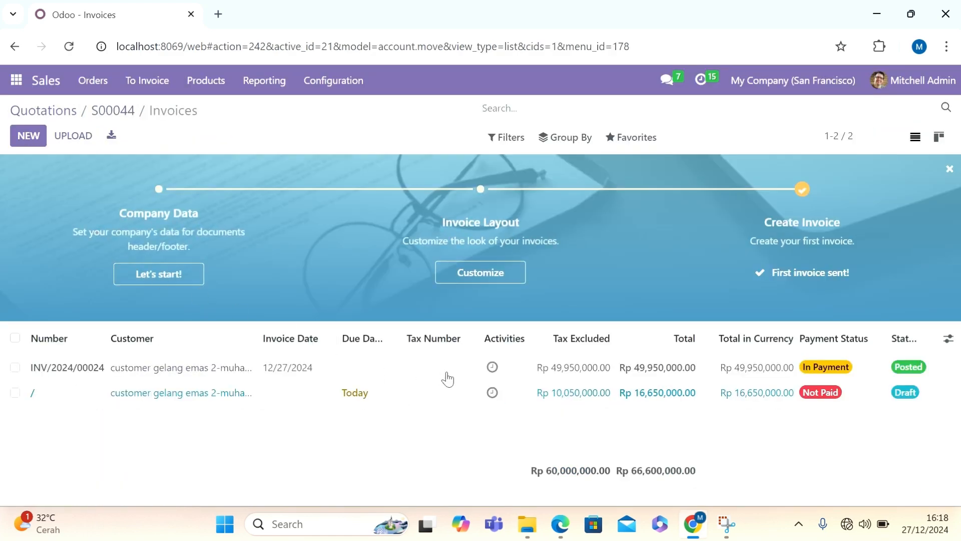
Date the draft invoice 12/27/2024 and post it as INV/2024/00025.
{"action": "left_click", "coordinate": [532, 395]}
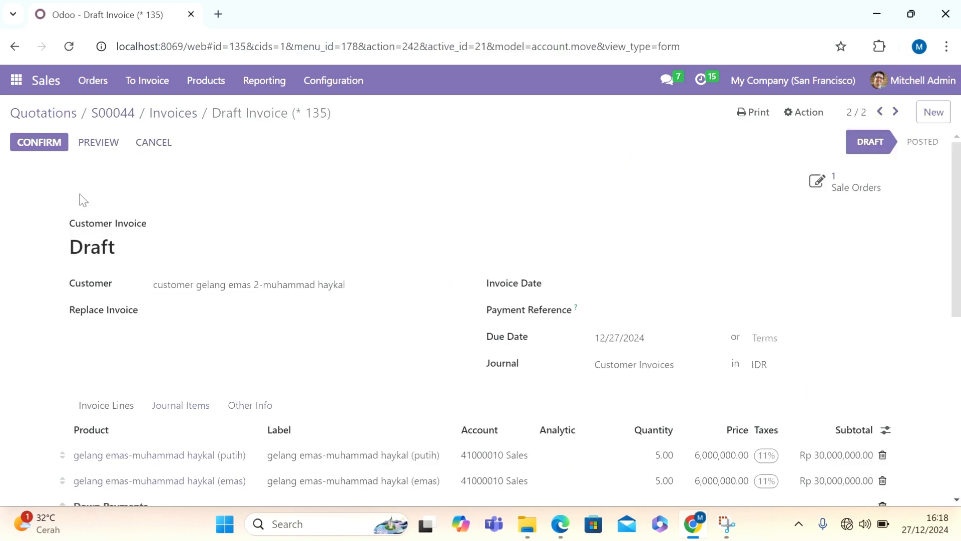
{"action": "left_click", "coordinate": [644, 285]}
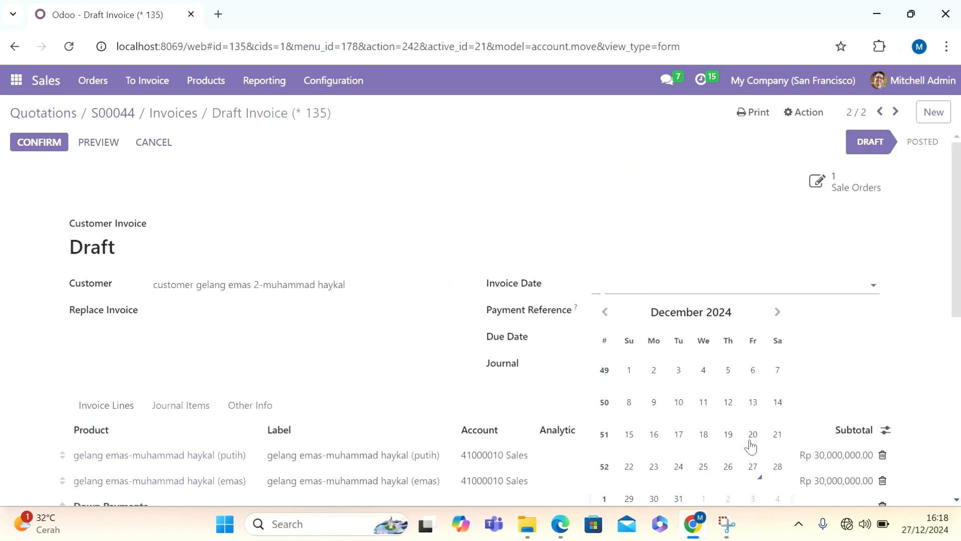
{"action": "left_click", "coordinate": [759, 466]}
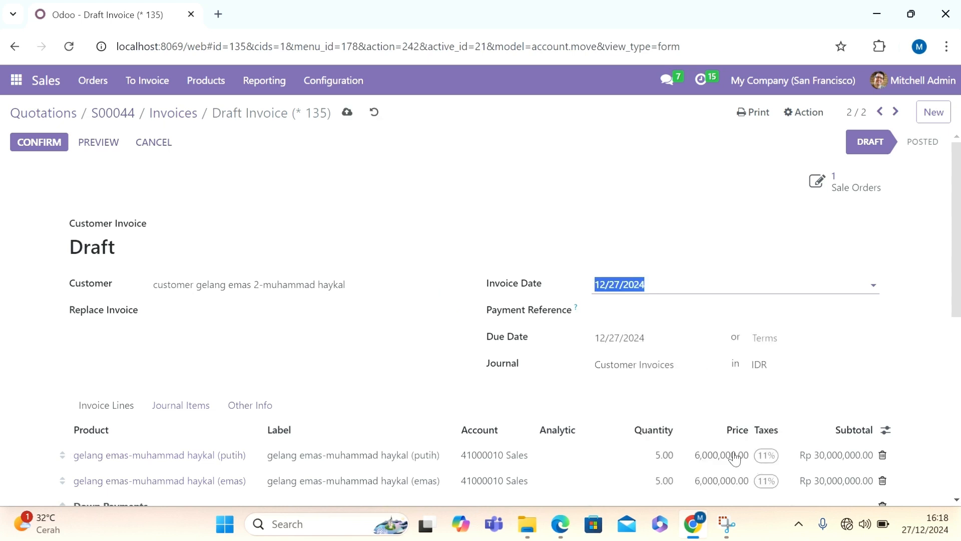
{"action": "left_click", "coordinate": [40, 143]}
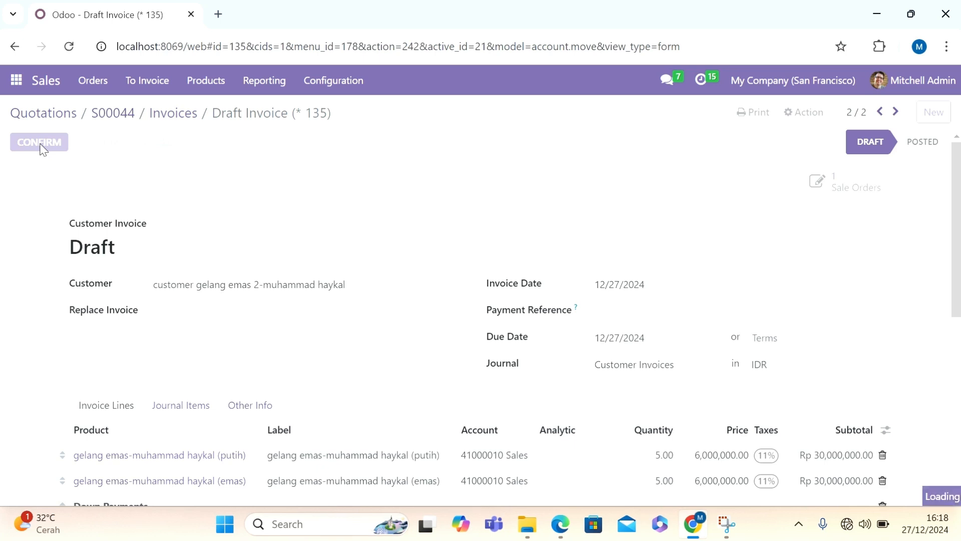
{"action": "left_click", "coordinate": [14, 89]}
Register a Rp 16,650,000.00 Bank payment against unpaid invoice INV/2024/00025.
{"action": "left_click", "coordinate": [40, 187]}
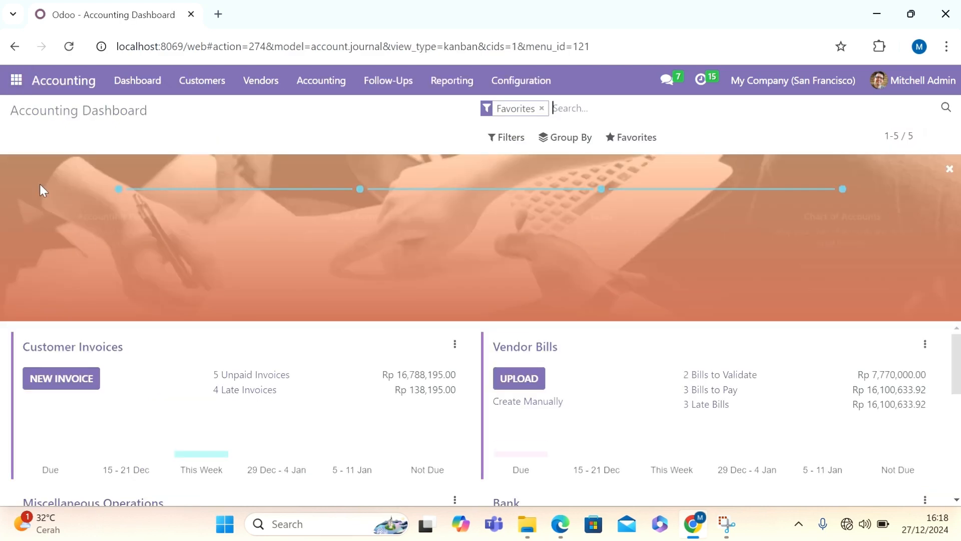
{"action": "left_click", "coordinate": [234, 383]}
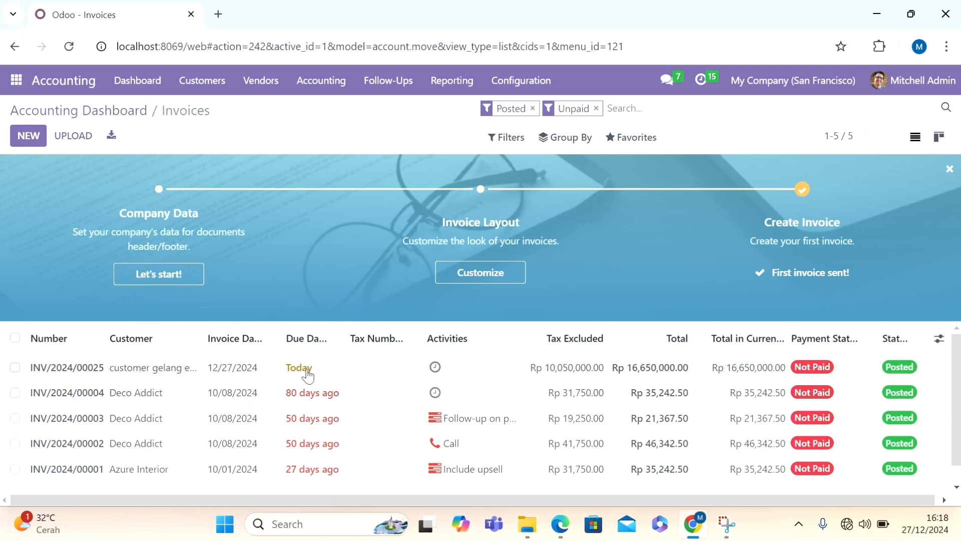
{"action": "left_click", "coordinate": [307, 374]}
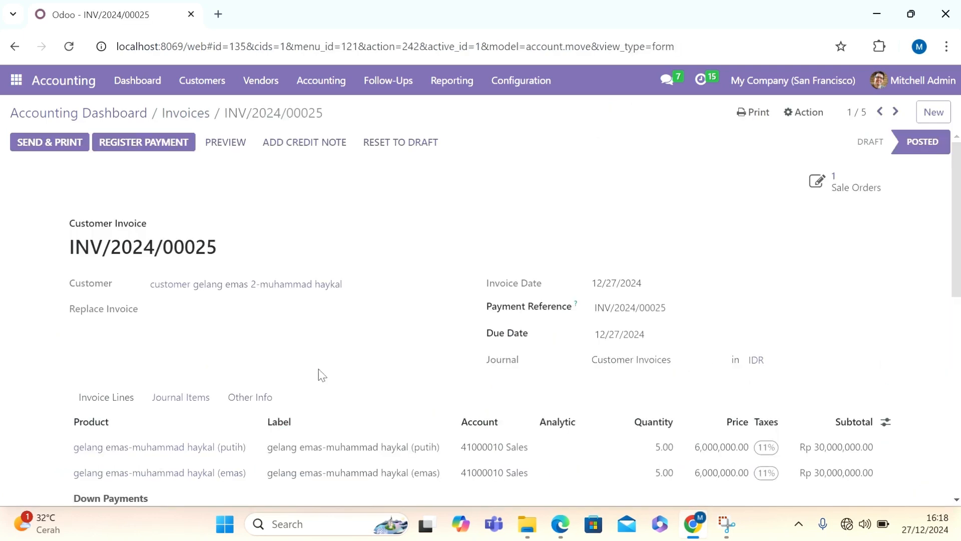
{"action": "left_click", "coordinate": [186, 149]}
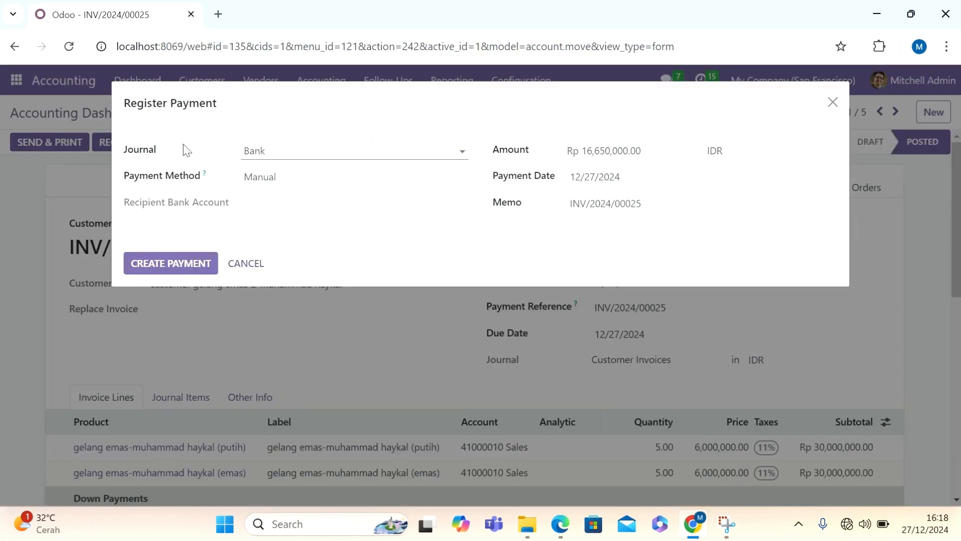
{"action": "left_click", "coordinate": [171, 265]}
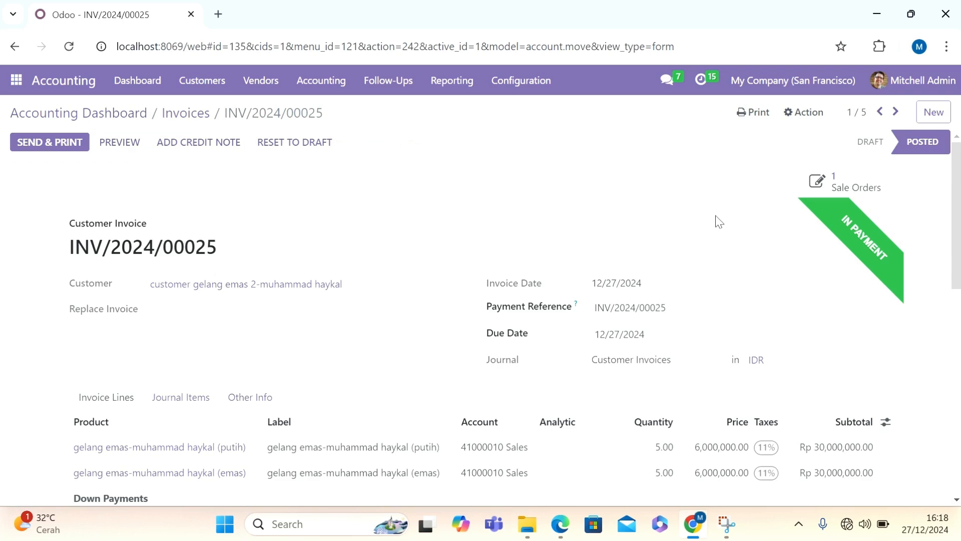
Open sales order S00044 in Sales and view its linked invoices.
{"action": "left_click", "coordinate": [16, 80]}
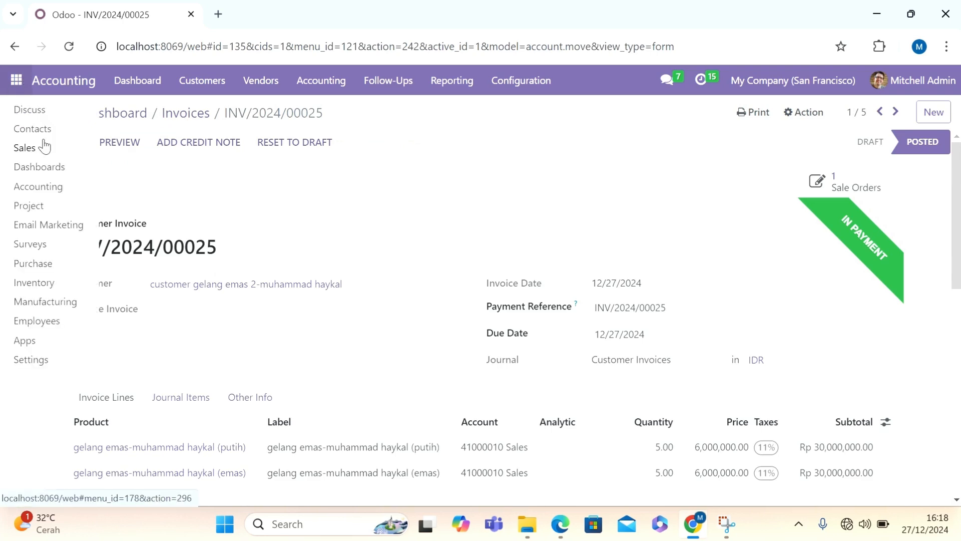
{"action": "left_click", "coordinate": [25, 148]}
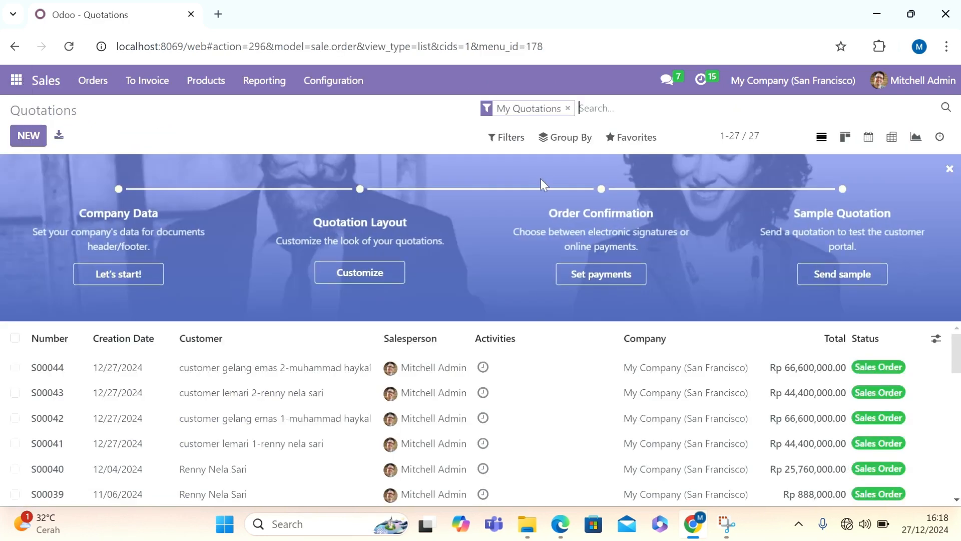
{"action": "left_click", "coordinate": [261, 375]}
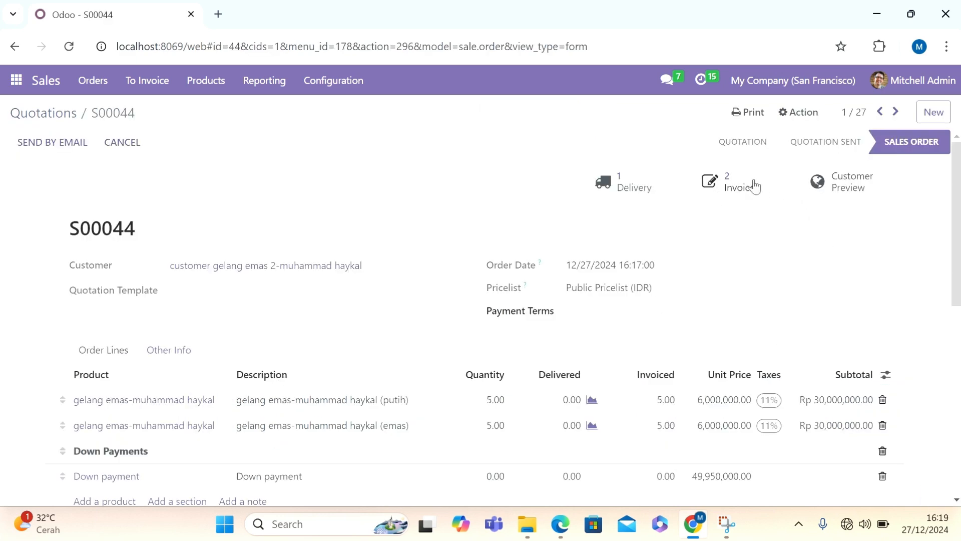
{"action": "left_click", "coordinate": [754, 186]}
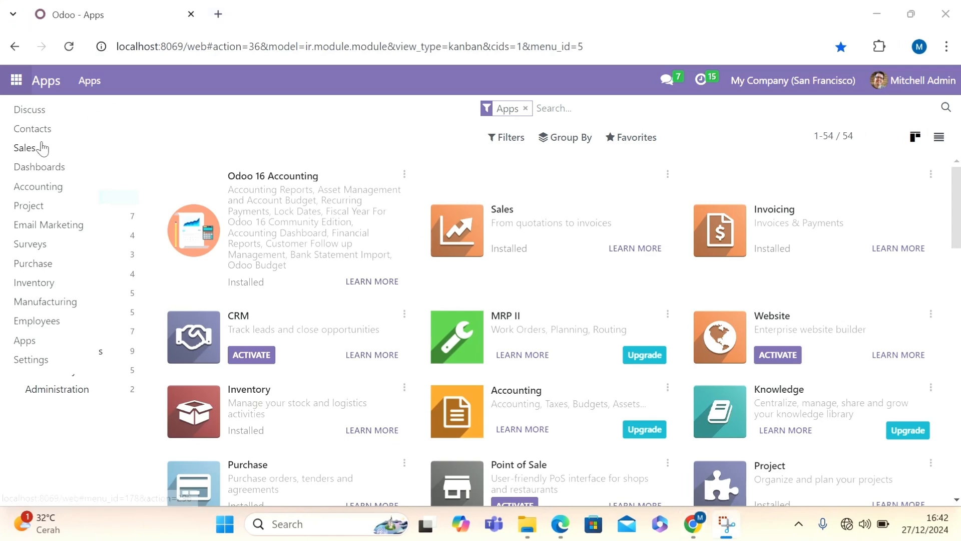
Create a new gelang promo pricelist for company My Company (San Francisco).
{"action": "left_click", "coordinate": [42, 148]}
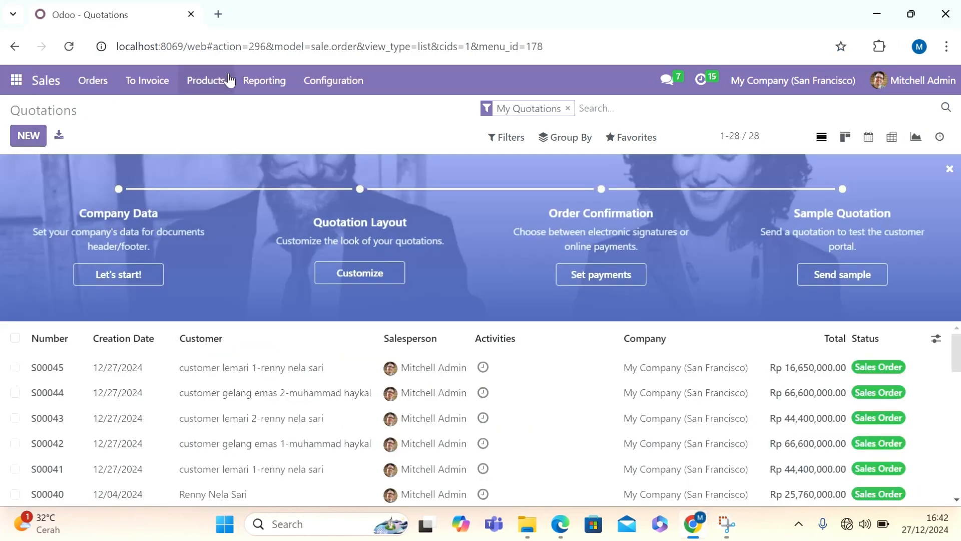
{"action": "left_click", "coordinate": [226, 80]}
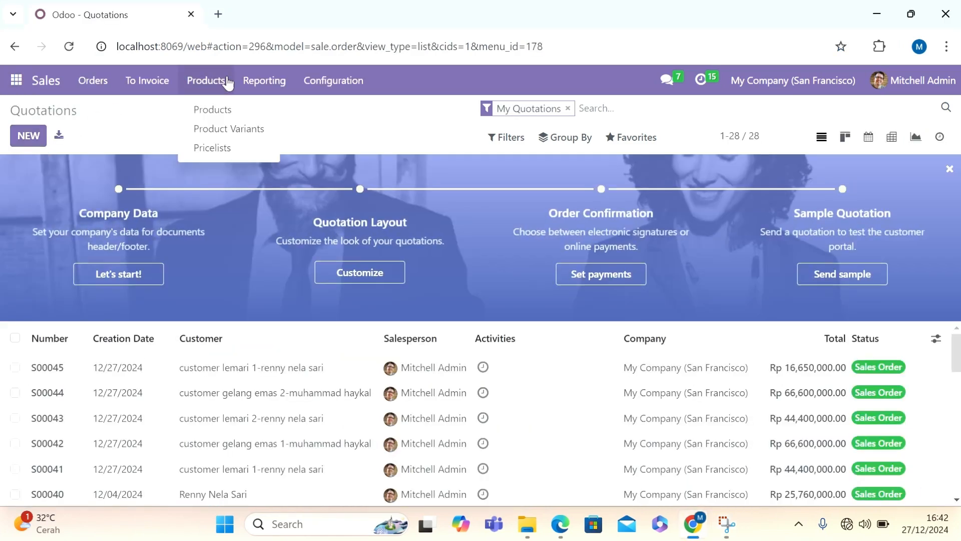
{"action": "left_click", "coordinate": [220, 152]}
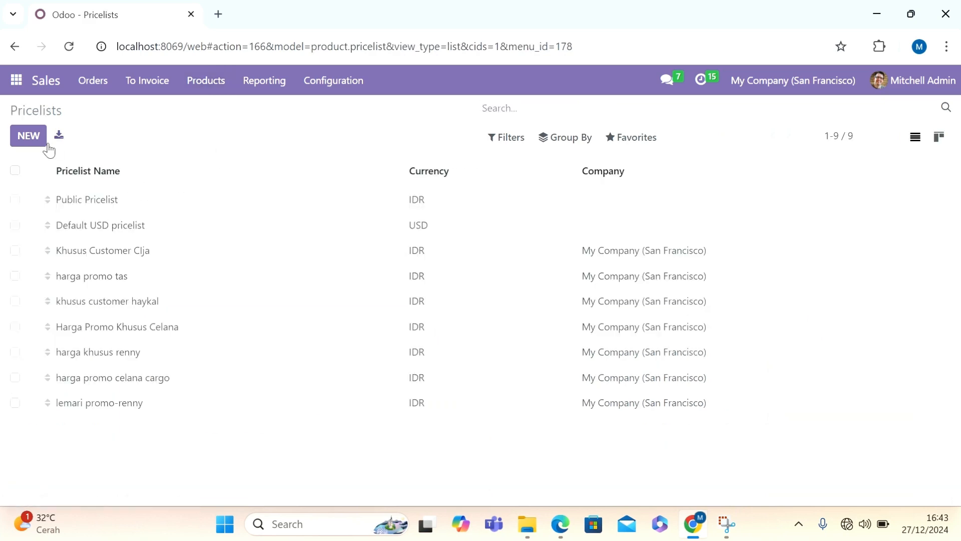
{"action": "left_click", "coordinate": [28, 135]}
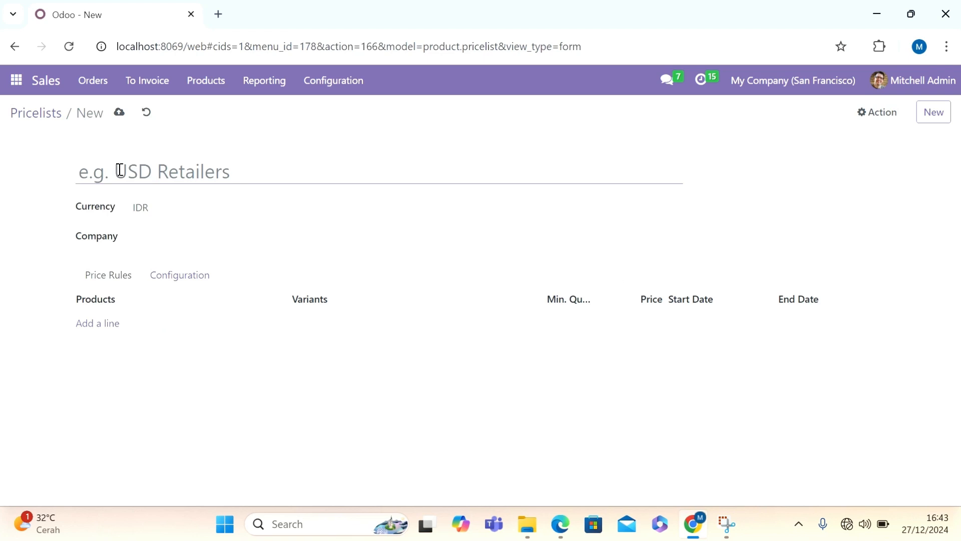
{"action": "type", "text": "gelang"}
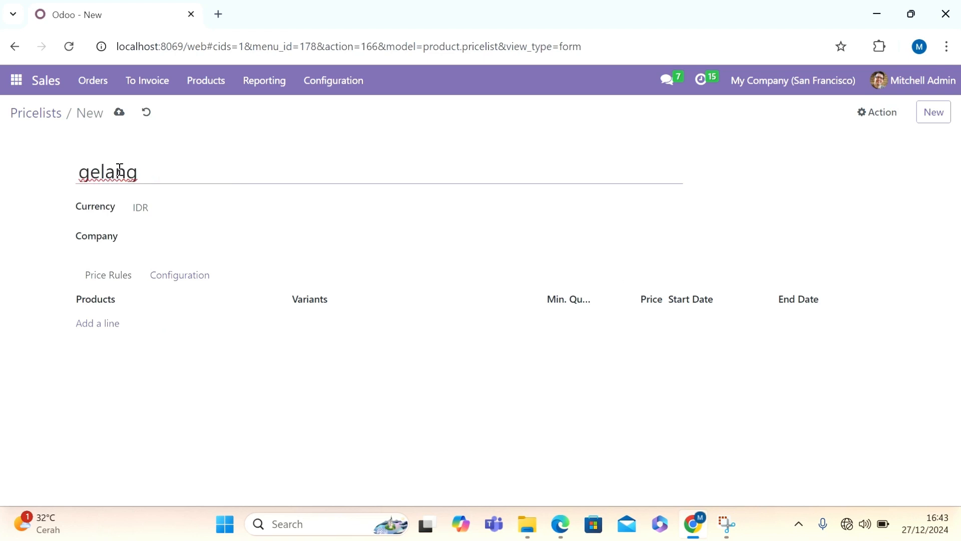
{"action": "type", "text": " promo-haykal"}
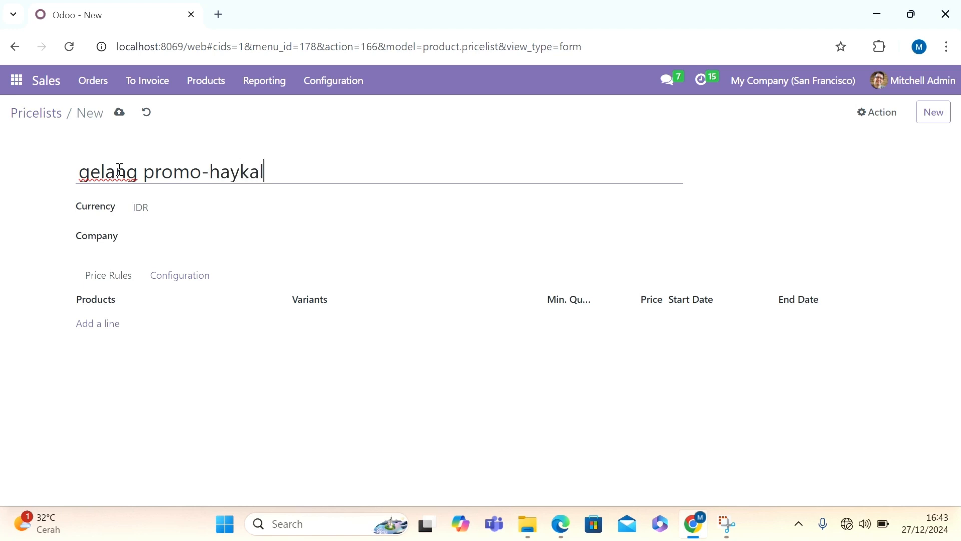
{"action": "left_click", "coordinate": [102, 325]}
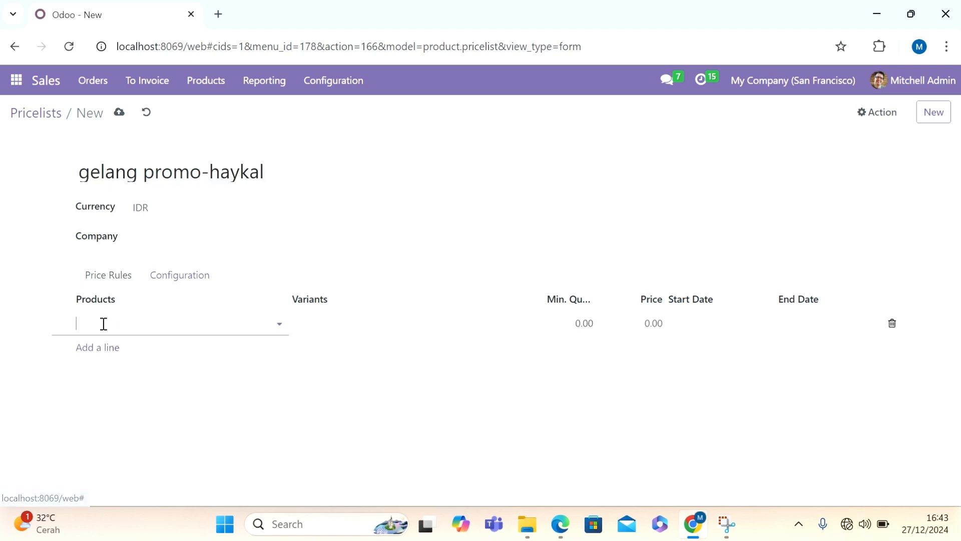
{"action": "left_click", "coordinate": [195, 240]}
{"action": "left_click", "coordinate": [203, 299]}
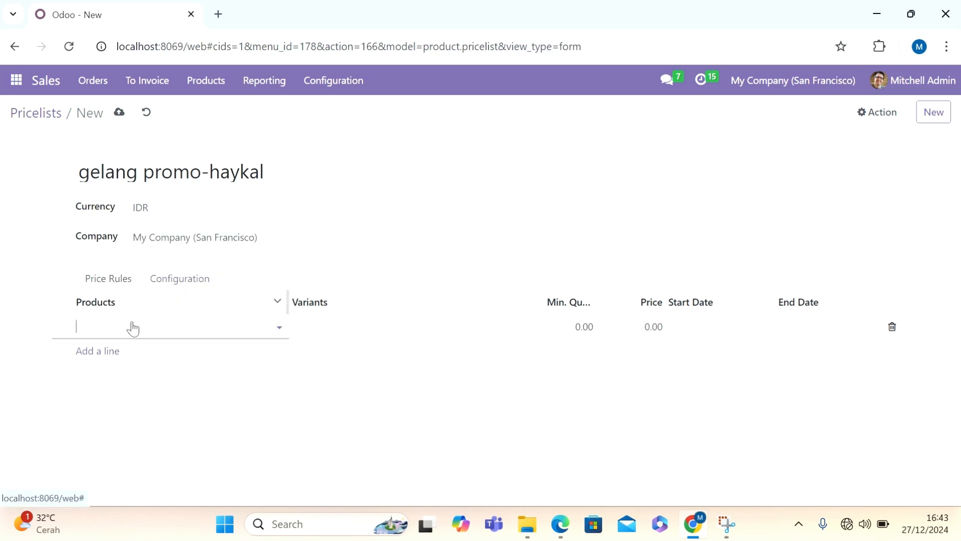
Add a price rule for the gelang emas bracelet, emas variant.
{"action": "left_click", "coordinate": [104, 332]}
{"action": "type", "text": "ge"}
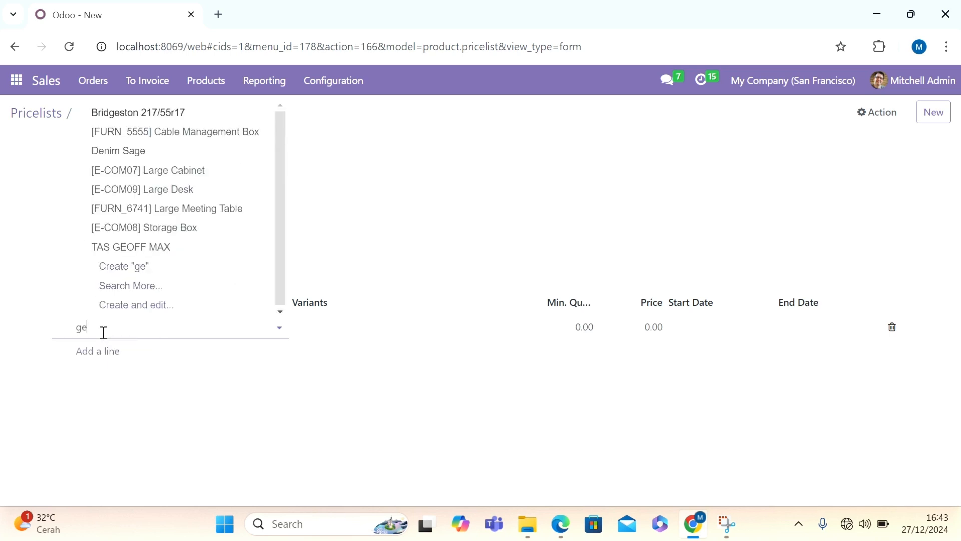
{"action": "type", "text": "l"}
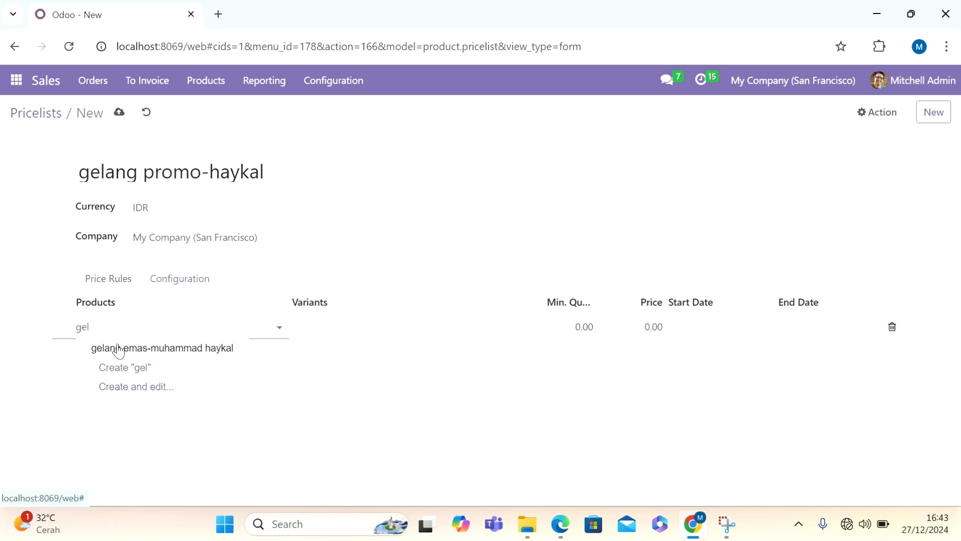
{"action": "left_click", "coordinate": [121, 348]}
{"action": "left_click", "coordinate": [353, 326]}
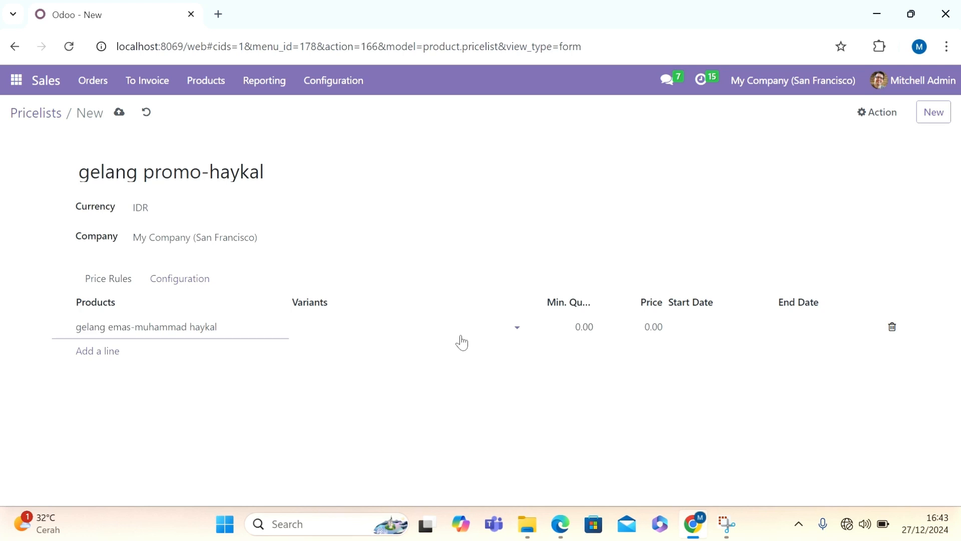
{"action": "type", "text": "emas"}
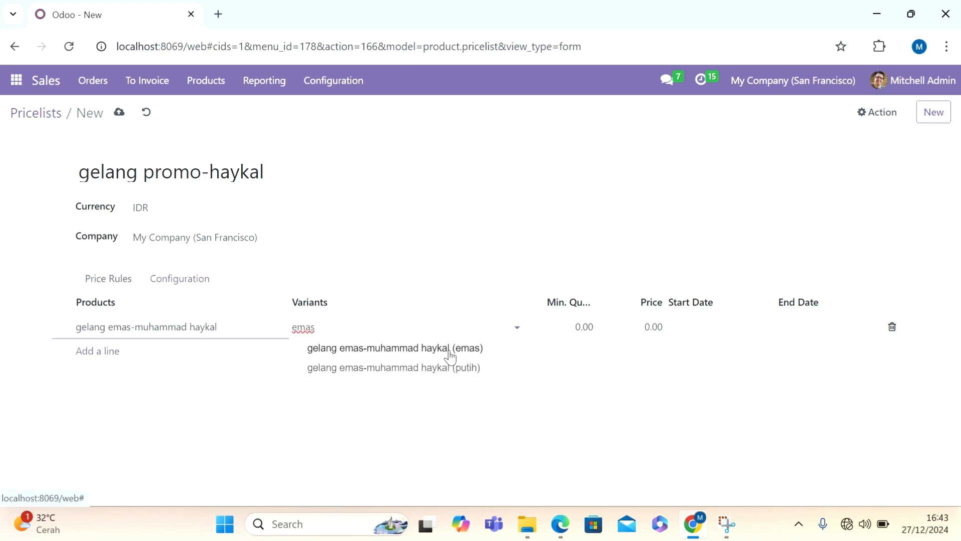
{"action": "left_click", "coordinate": [405, 328]}
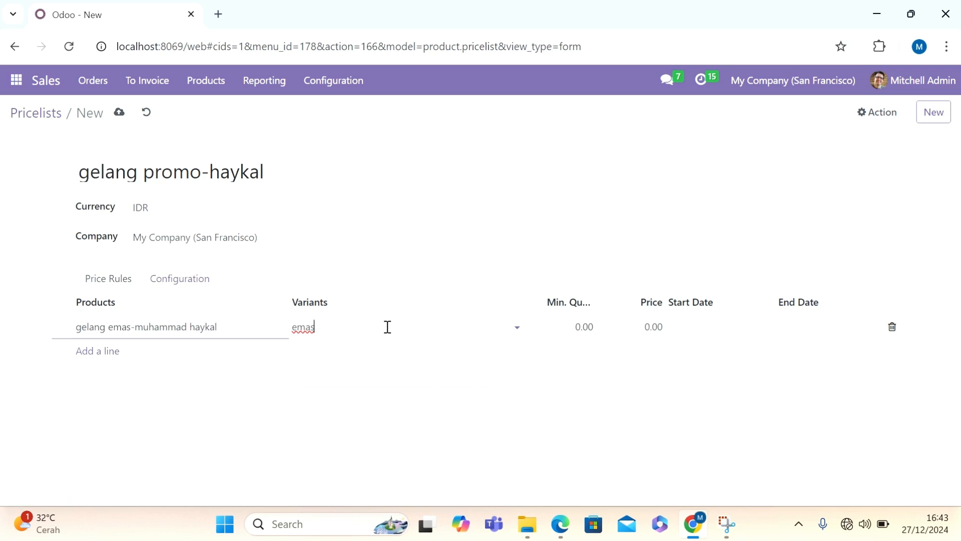
{"action": "left_click", "coordinate": [388, 327]}
{"action": "left_click", "coordinate": [516, 328]}
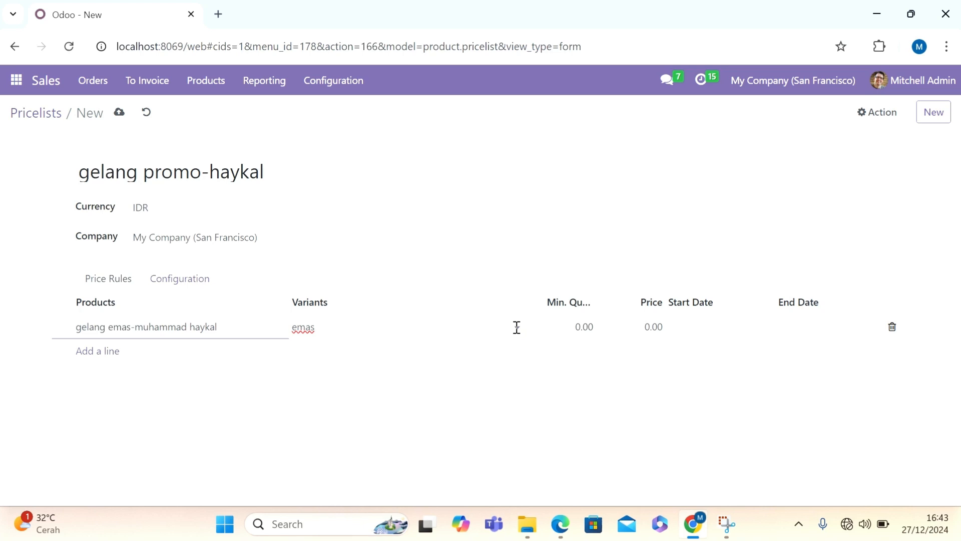
{"action": "left_click", "coordinate": [428, 329]}
{"action": "left_click", "coordinate": [389, 350]}
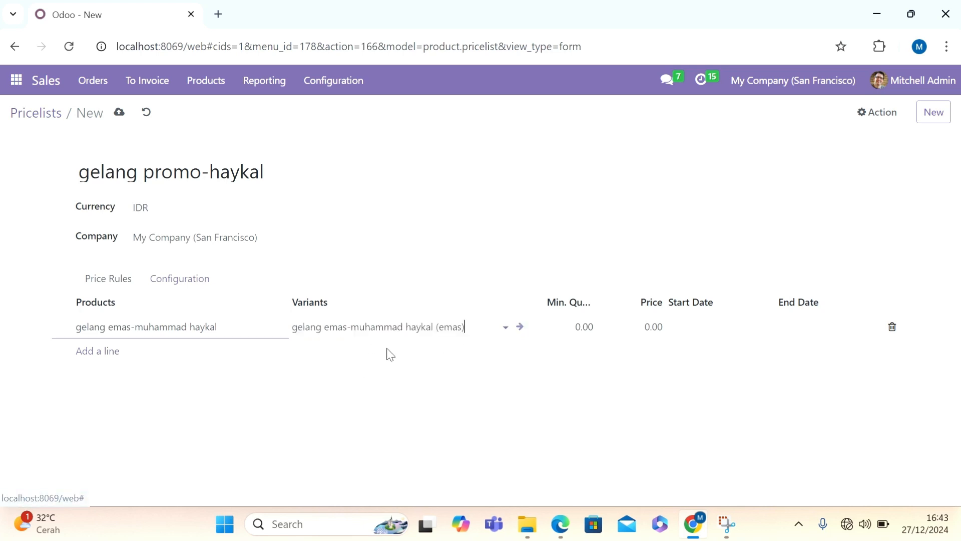
Give the rule min. quantity 5, price 1500000, start date 12/27/2024, and save.
{"action": "left_click", "coordinate": [588, 328]}
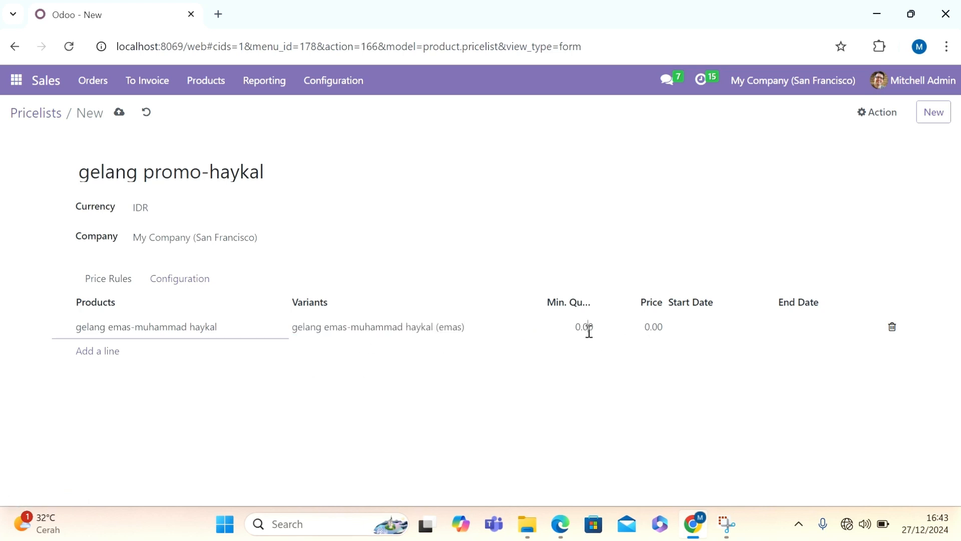
{"action": "type", "text": "5"}
{"action": "left_click", "coordinate": [640, 326]}
{"action": "type", "text": "1500000"}
{"action": "left_click", "coordinate": [713, 336]}
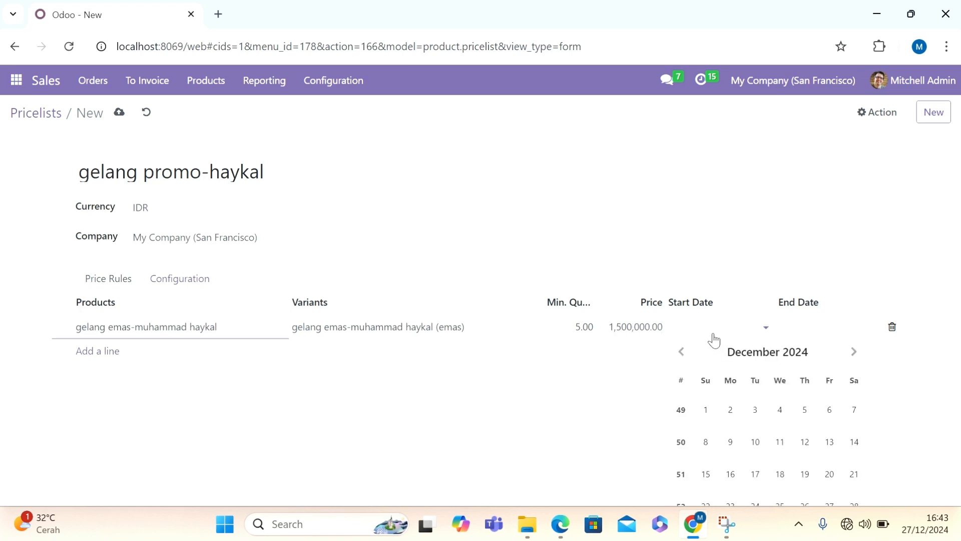
{"action": "left_click", "coordinate": [817, 503]}
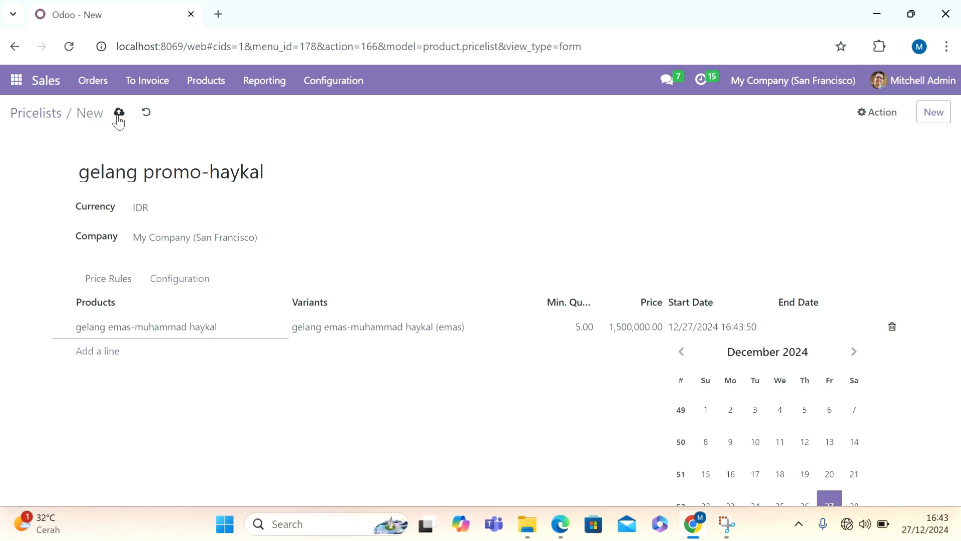
{"action": "left_click", "coordinate": [119, 122]}
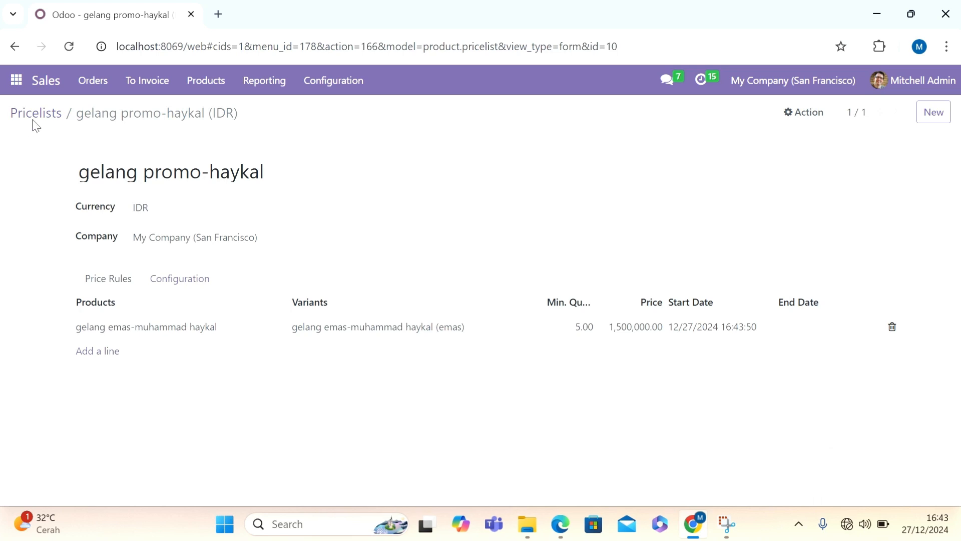
Start a new Sales quotation and select the customer.
{"action": "left_click", "coordinate": [29, 88]}
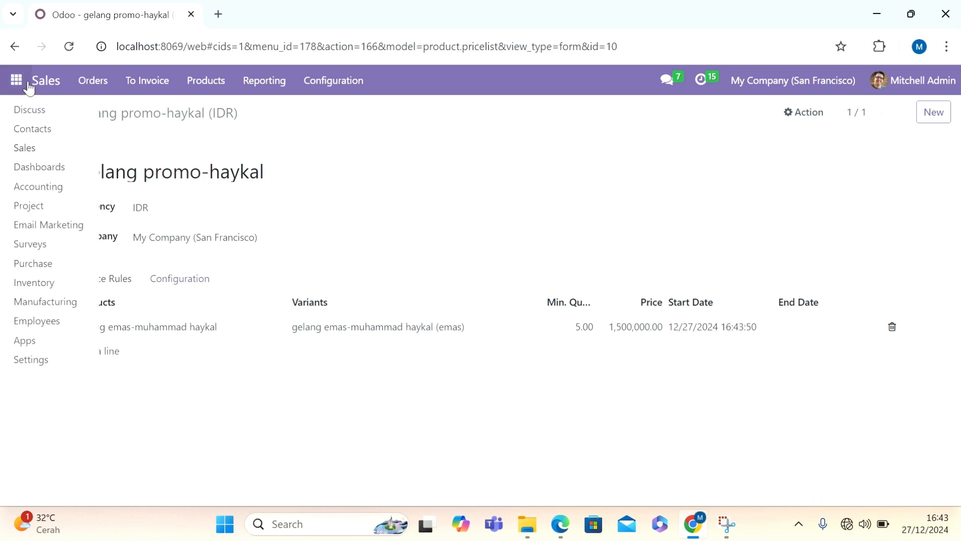
{"action": "left_click", "coordinate": [26, 151]}
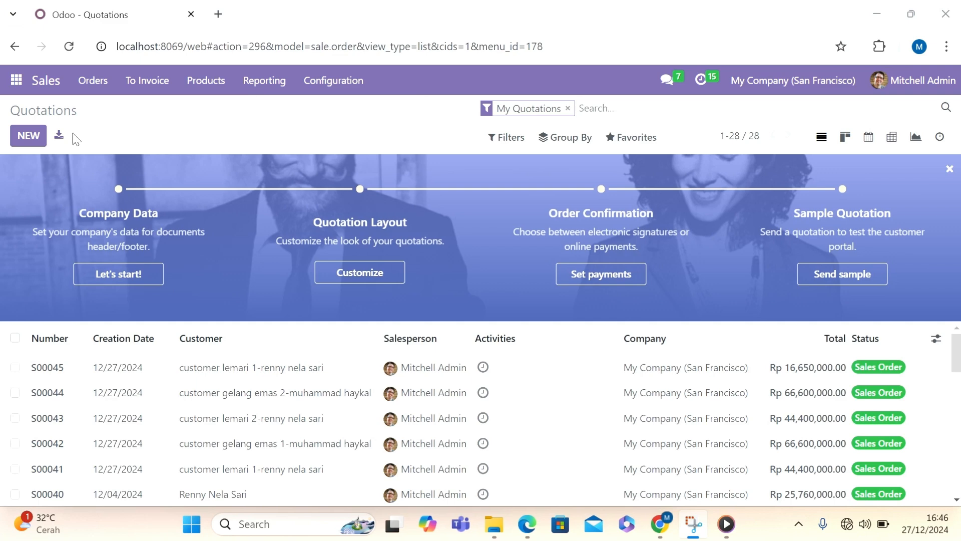
{"action": "left_click", "coordinate": [36, 140]}
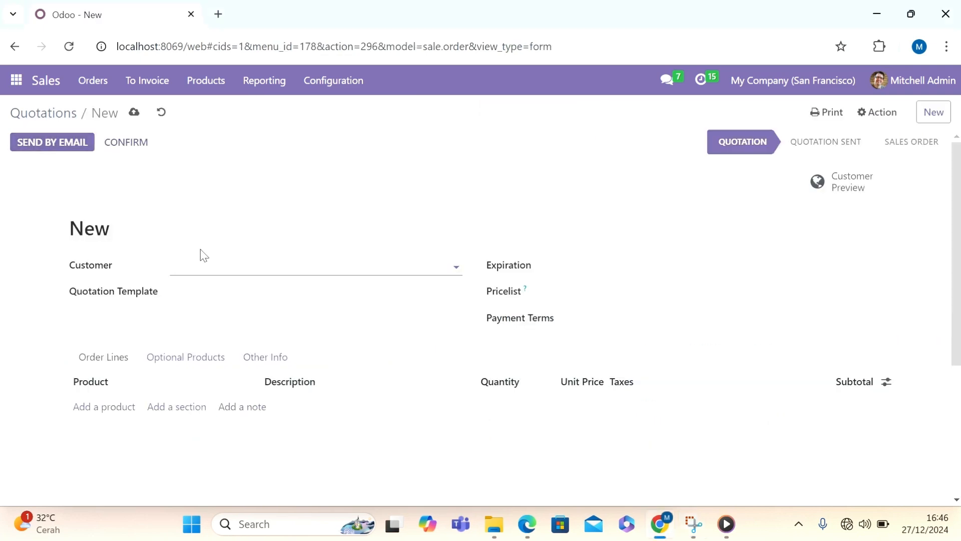
{"action": "type", "text": "c"}
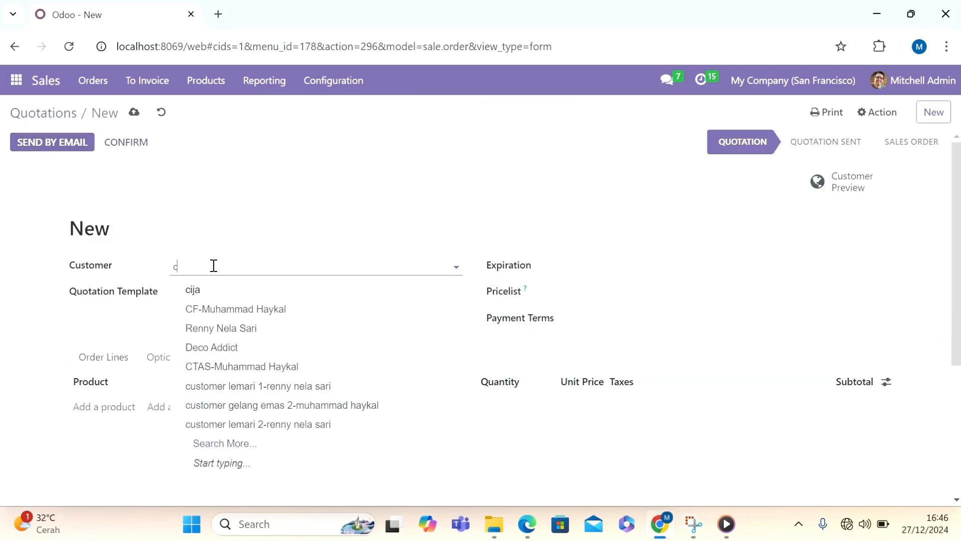
{"action": "type", "text": "us"}
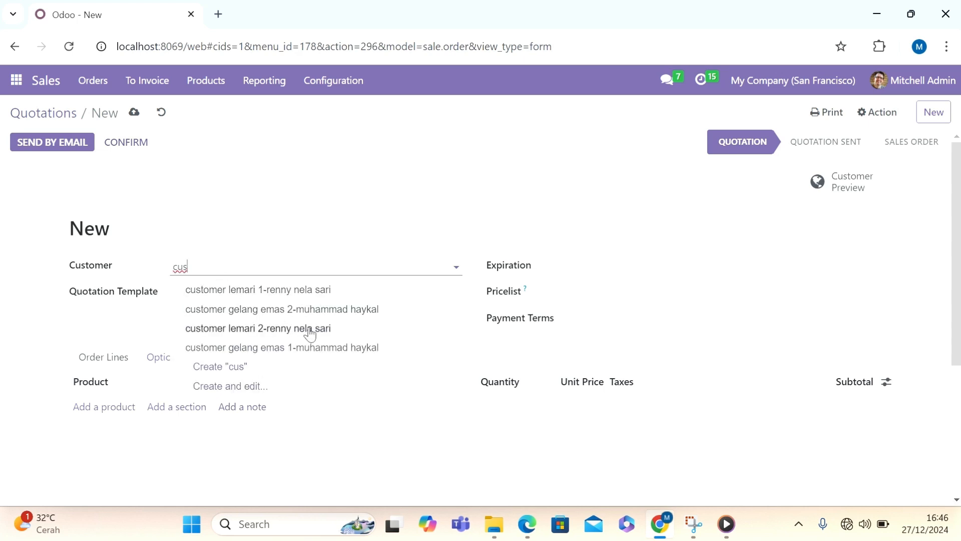
{"action": "left_click", "coordinate": [309, 348]}
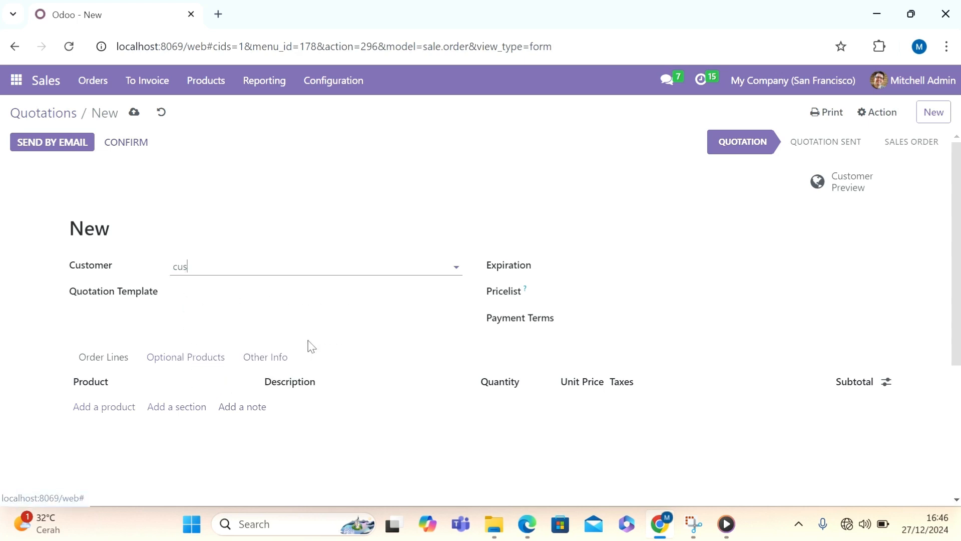
Add 5 gelang bracelets in the emas variant to the quotation.
{"action": "left_click", "coordinate": [86, 409]}
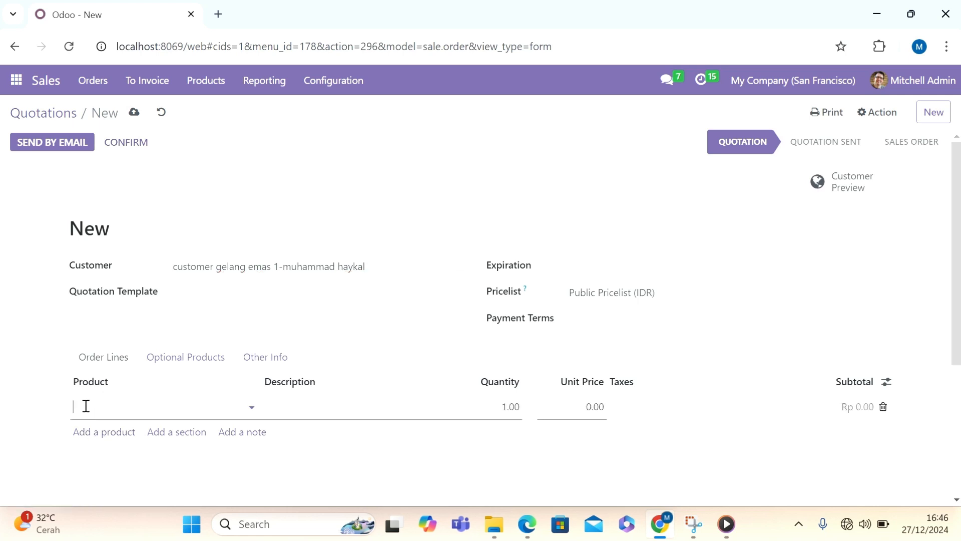
{"action": "type", "text": "gelang"}
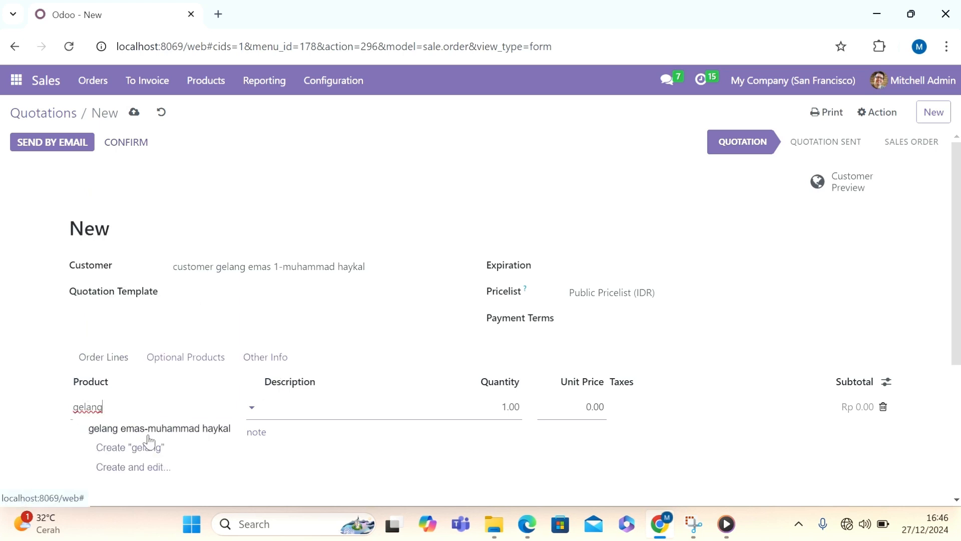
{"action": "left_click", "coordinate": [165, 429]}
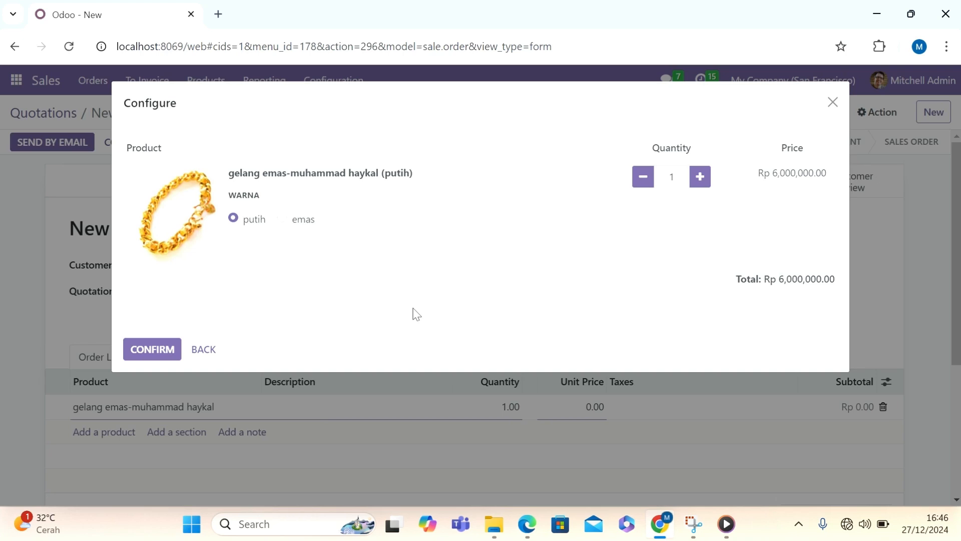
{"action": "left_click", "coordinate": [284, 220]}
{"action": "left_click", "coordinate": [705, 181]}
{"action": "left_click", "coordinate": [706, 181]}
{"action": "left_click", "coordinate": [706, 181]}
{"action": "left_click", "coordinate": [706, 182]}
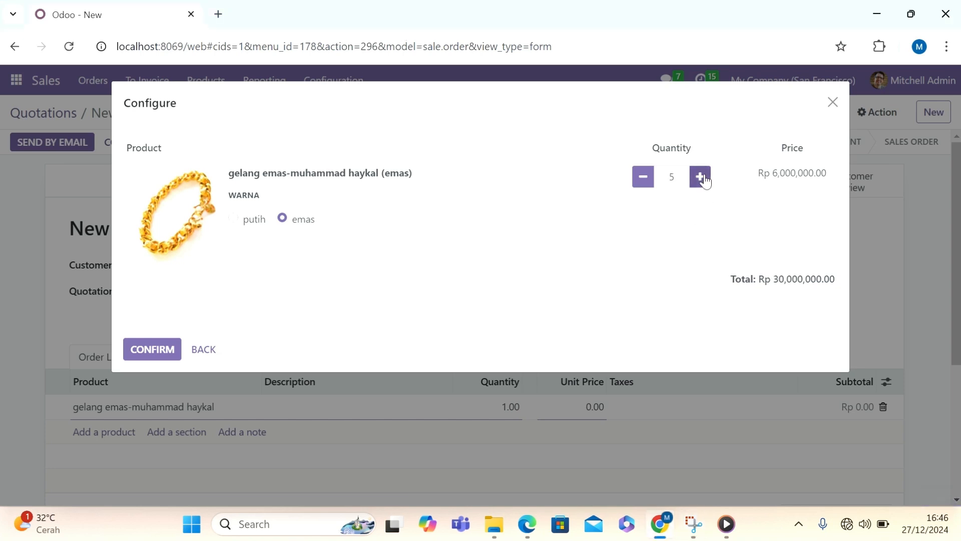
{"action": "left_click", "coordinate": [153, 349]}
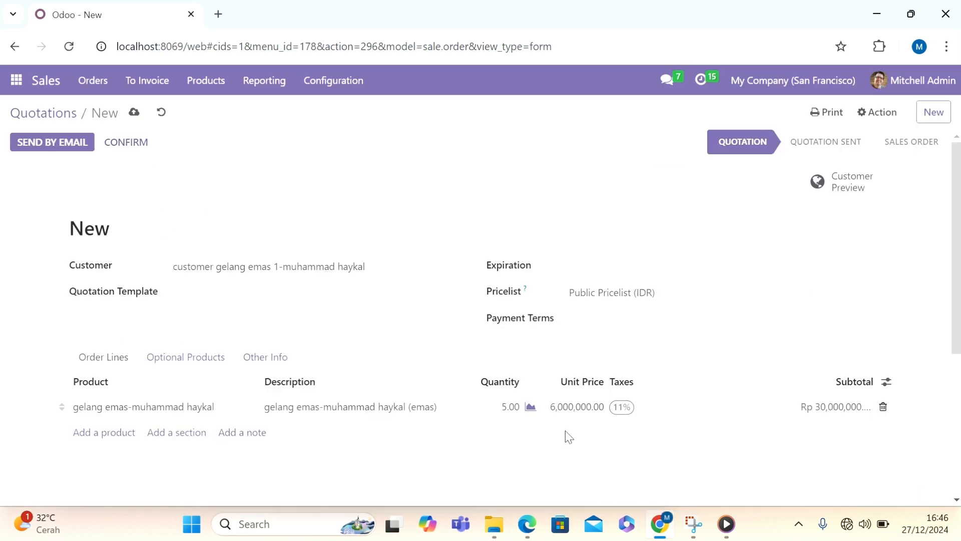
Apply the gelang promo pricelist and set the bracelet quantity to 6 at 1,500,000.00.
{"action": "left_click", "coordinate": [669, 295]}
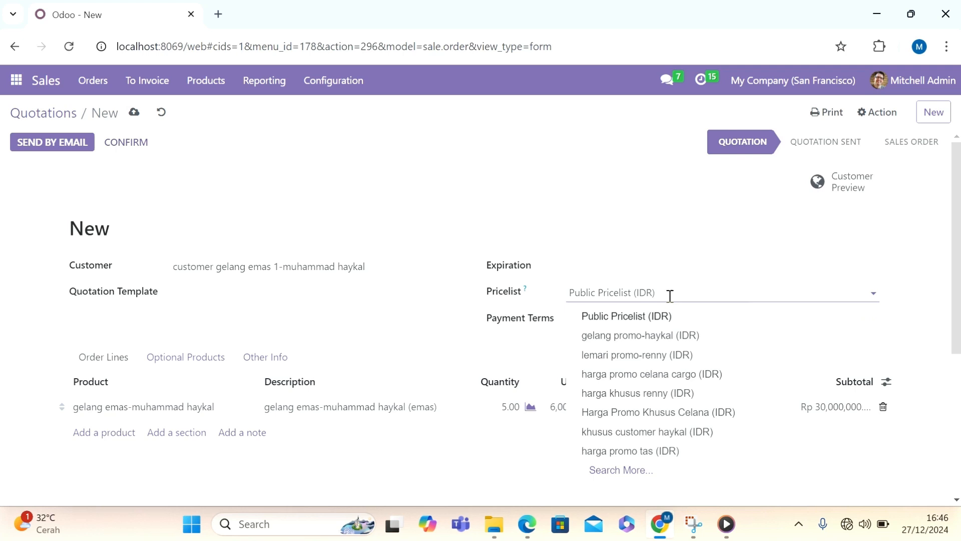
{"action": "left_click", "coordinate": [642, 339]}
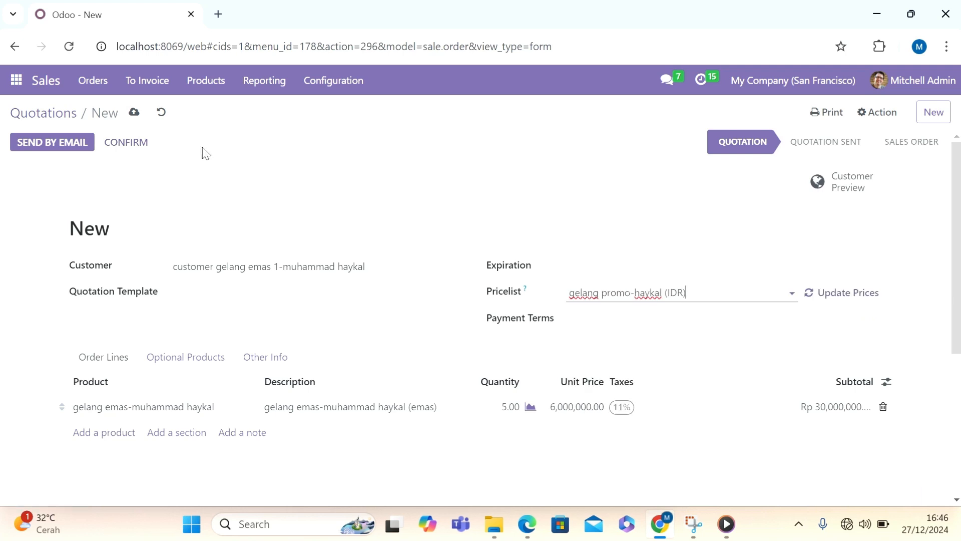
{"action": "left_click", "coordinate": [134, 112]}
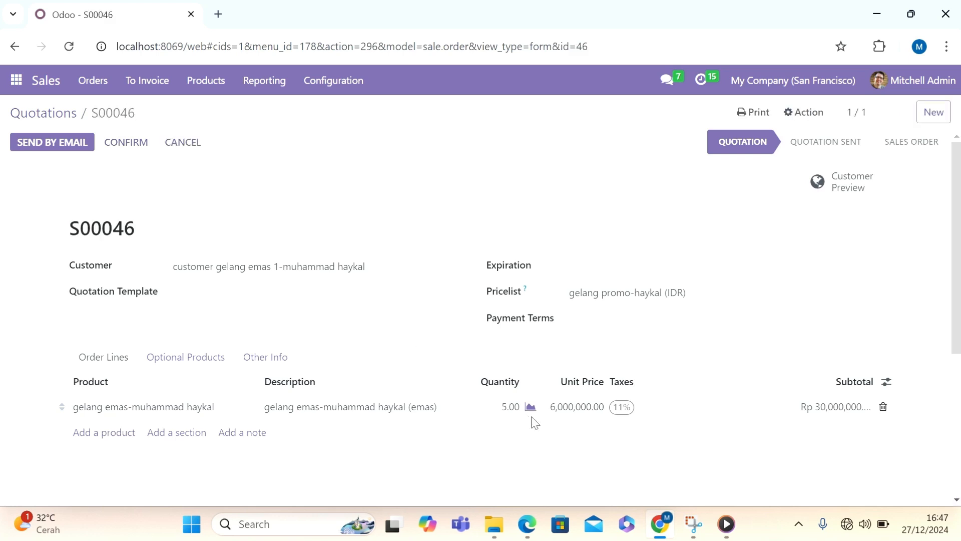
{"action": "left_click", "coordinate": [505, 407]}
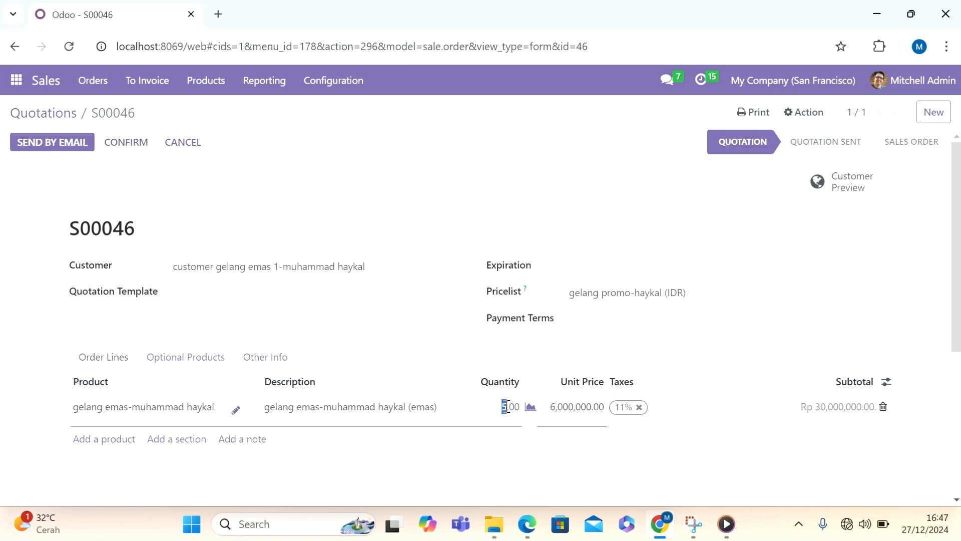
{"action": "type", "text": "6"}
{"action": "left_click", "coordinate": [424, 222]}
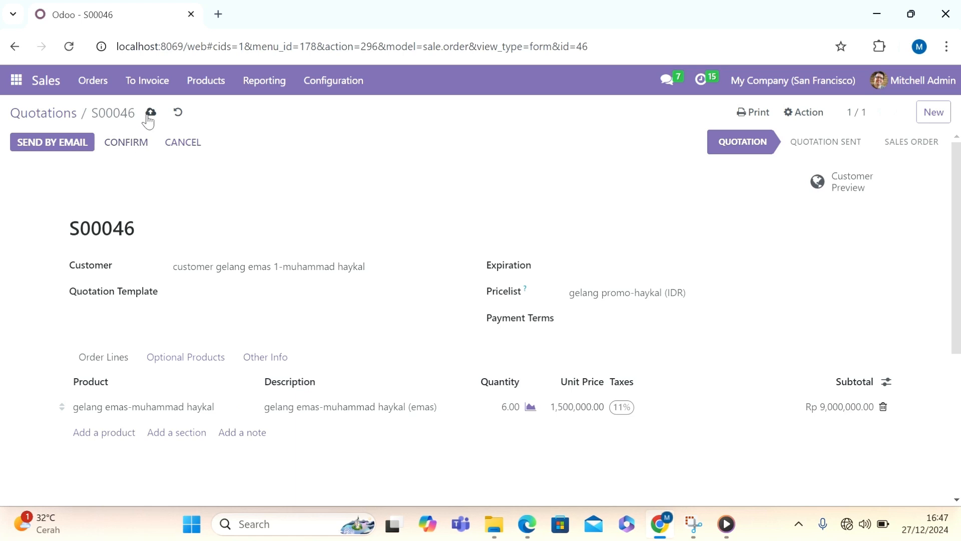
{"action": "left_click", "coordinate": [150, 113]}
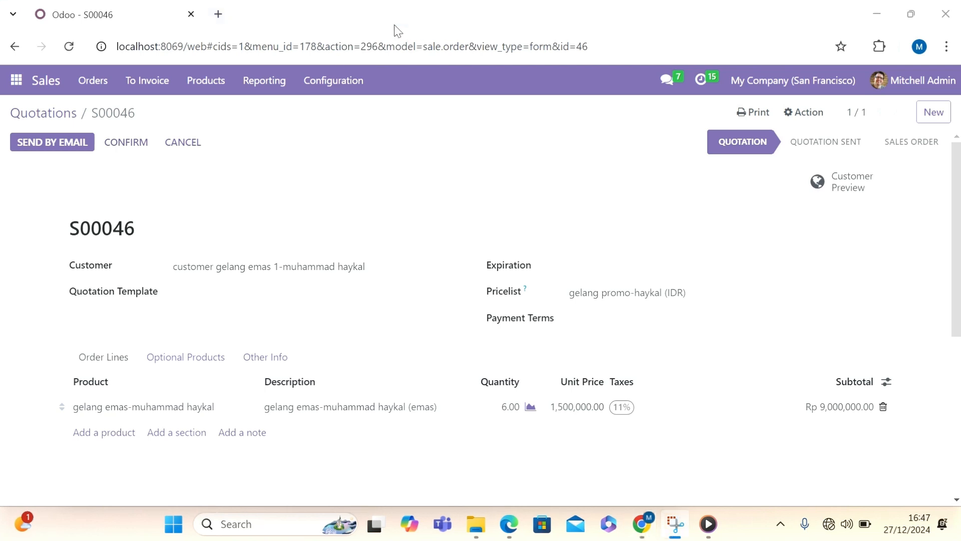
Confirm S00046 and post its regular invoice INV/2024/00027.
{"action": "left_click", "coordinate": [135, 145]}
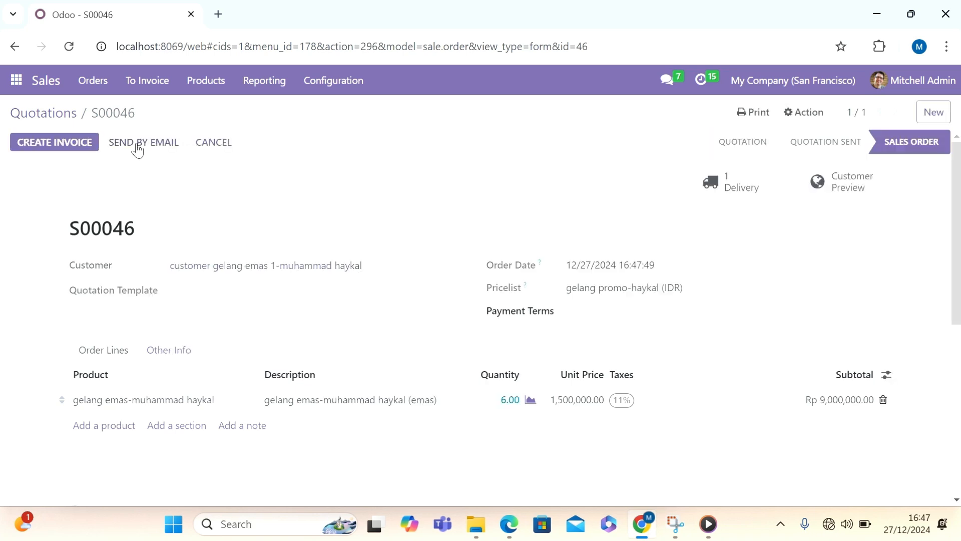
{"action": "left_click", "coordinate": [91, 144]}
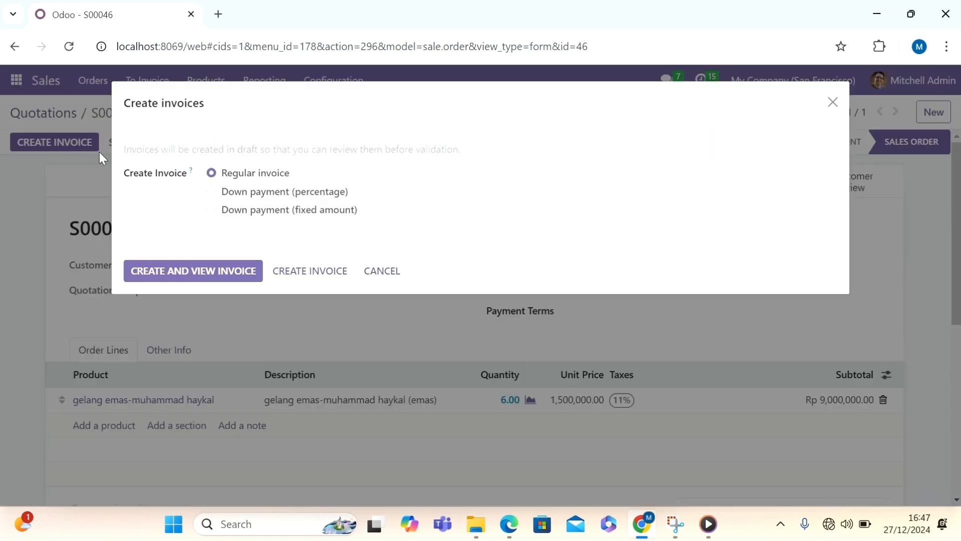
{"action": "left_click", "coordinate": [183, 271]}
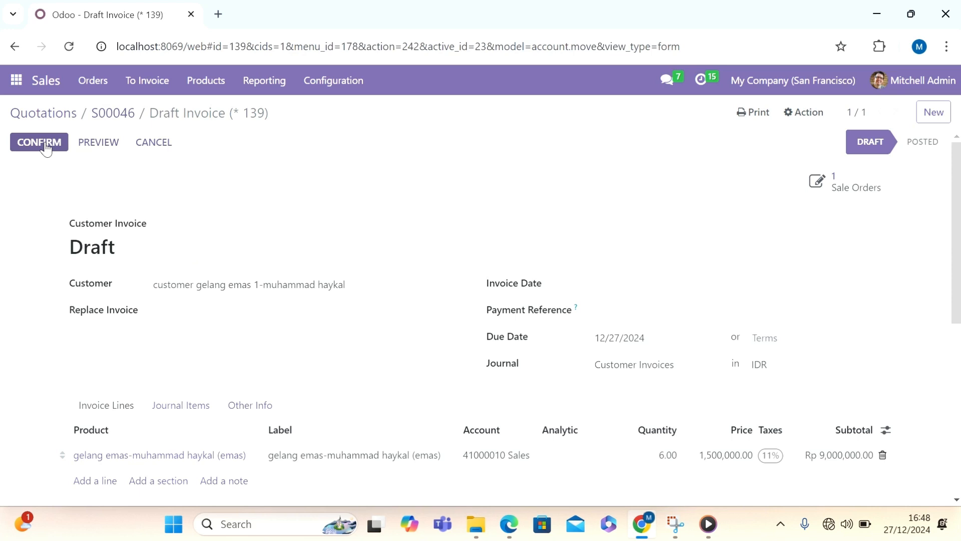
{"action": "left_click", "coordinate": [46, 148]}
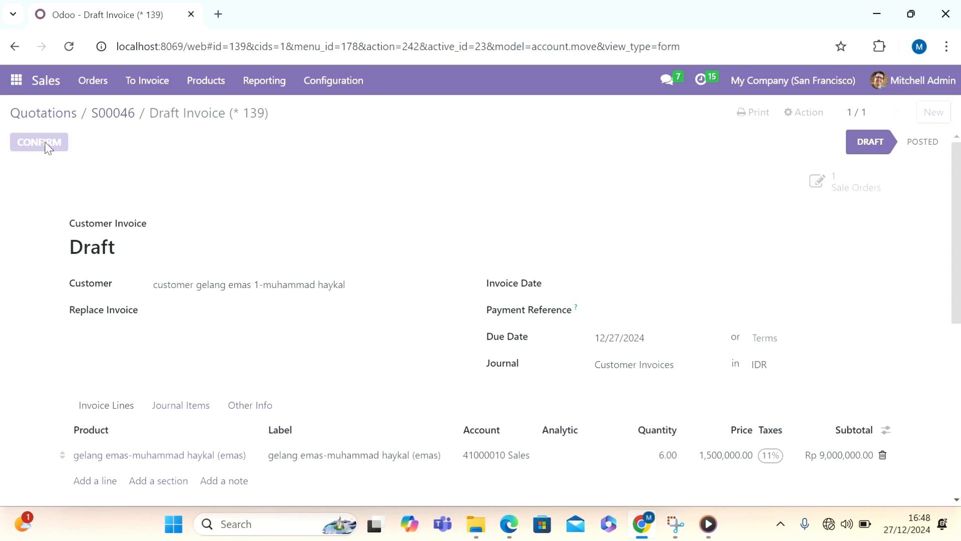
Show Accounting's list of unpaid customer invoices.
{"action": "left_click", "coordinate": [19, 75]}
{"action": "left_click", "coordinate": [63, 187]}
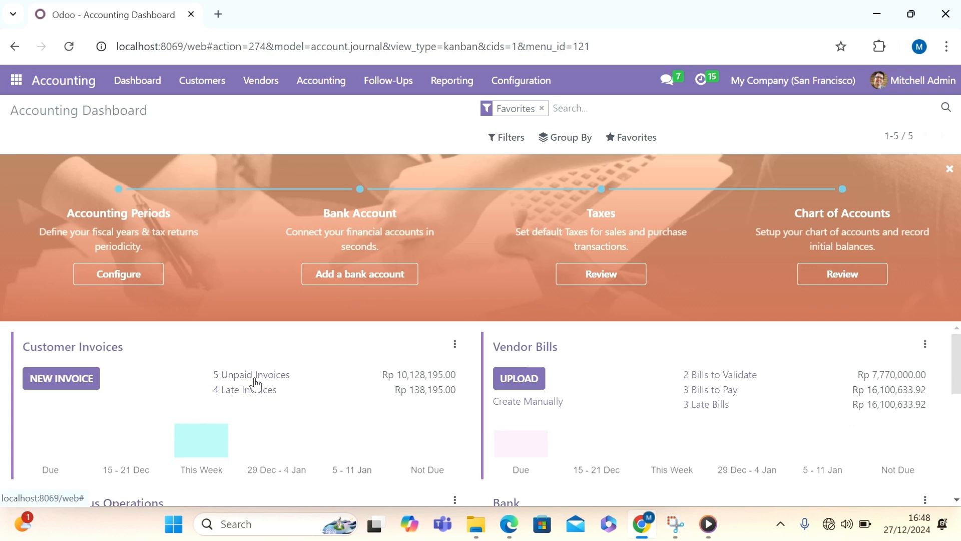
{"action": "left_click", "coordinate": [254, 376]}
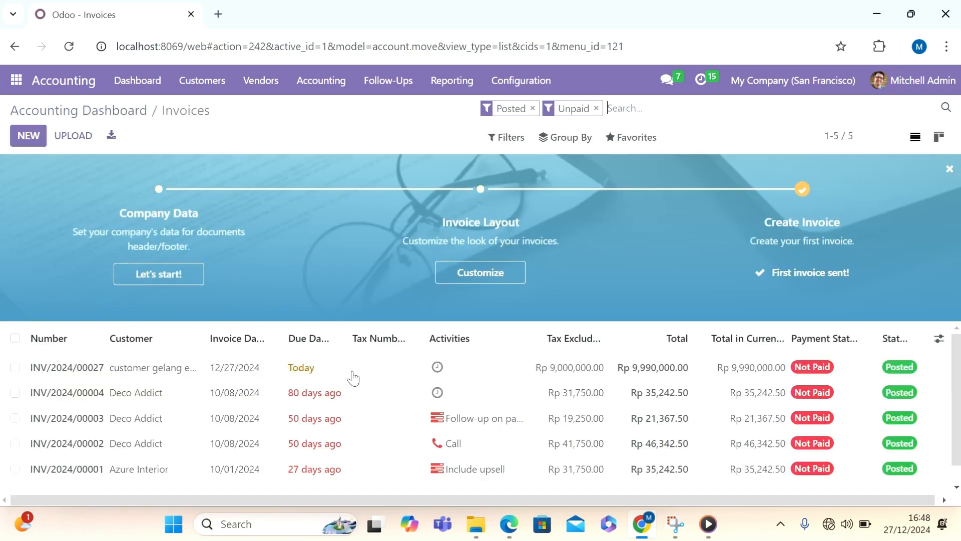
Register a Bank payment of Rp 9,990,000.00 on invoice INV/2024/00027.
{"action": "left_click", "coordinate": [353, 378]}
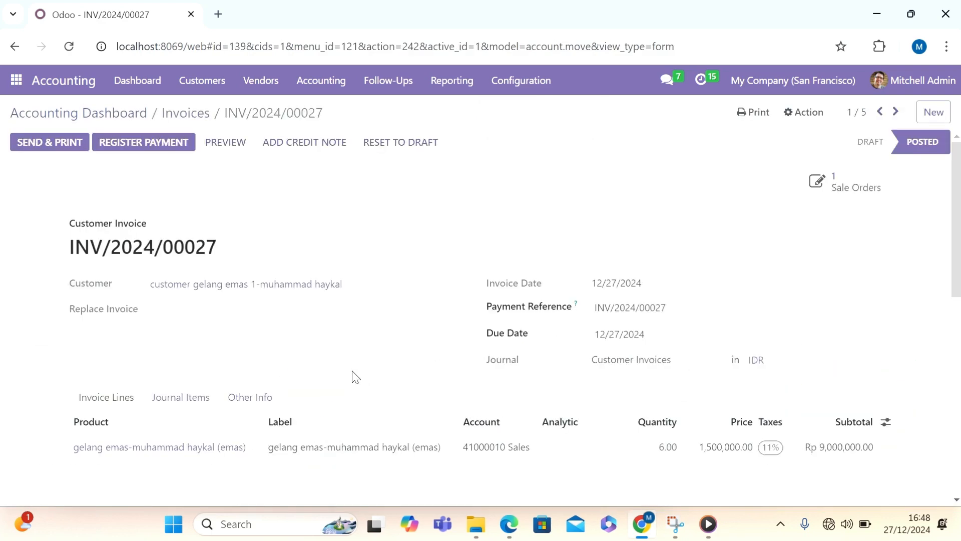
{"action": "left_click", "coordinate": [177, 150]}
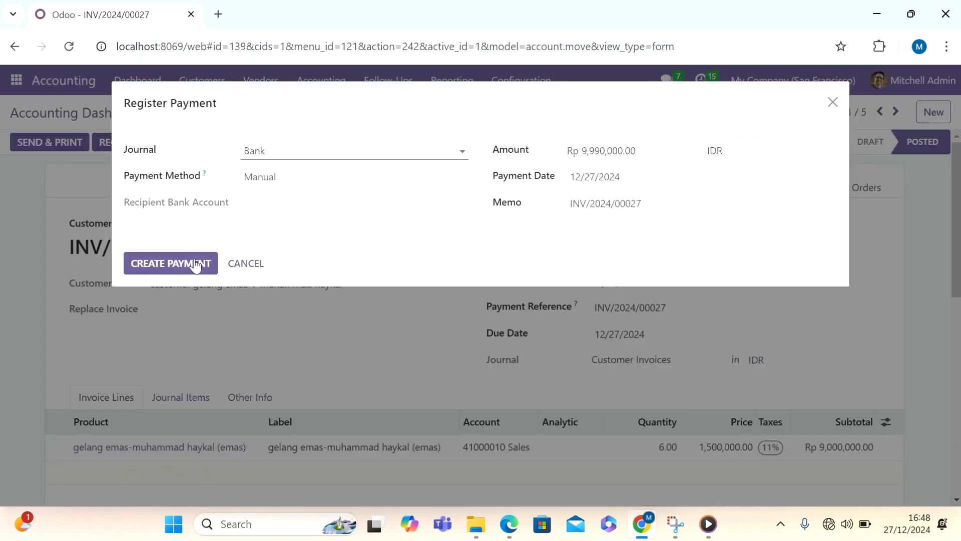
{"action": "left_click", "coordinate": [195, 265]}
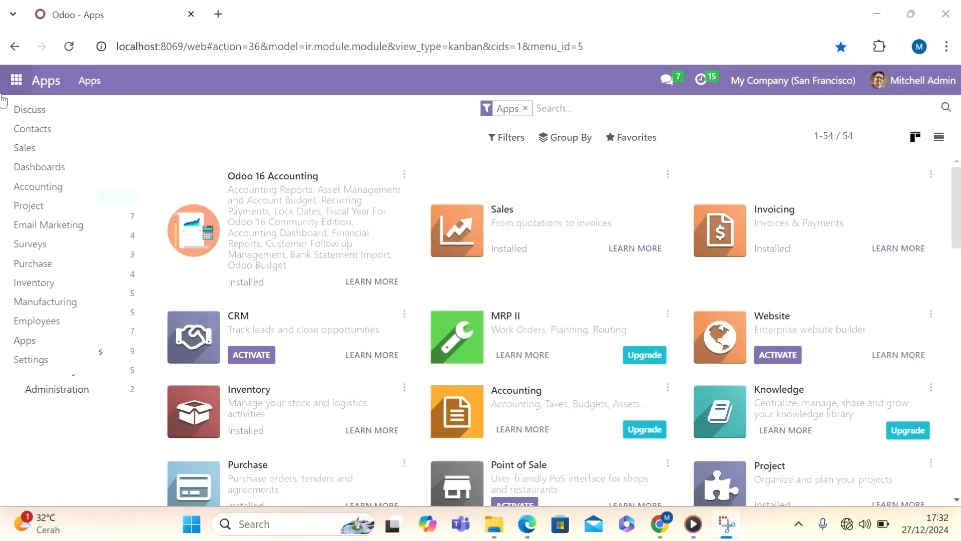
Create a return for receipt WH/IN/00020 of purchase order P00026.
{"action": "left_click", "coordinate": [82, 265]}
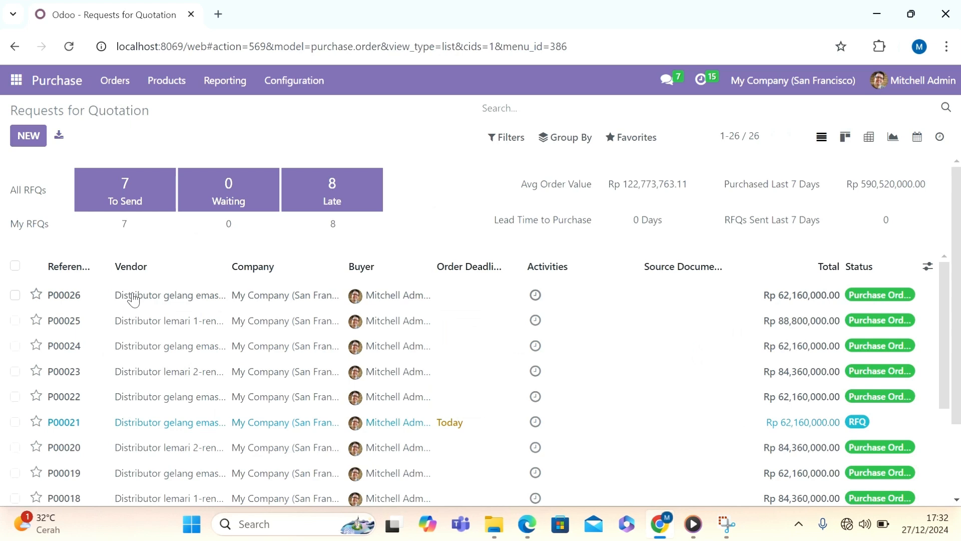
{"action": "left_click", "coordinate": [133, 298]}
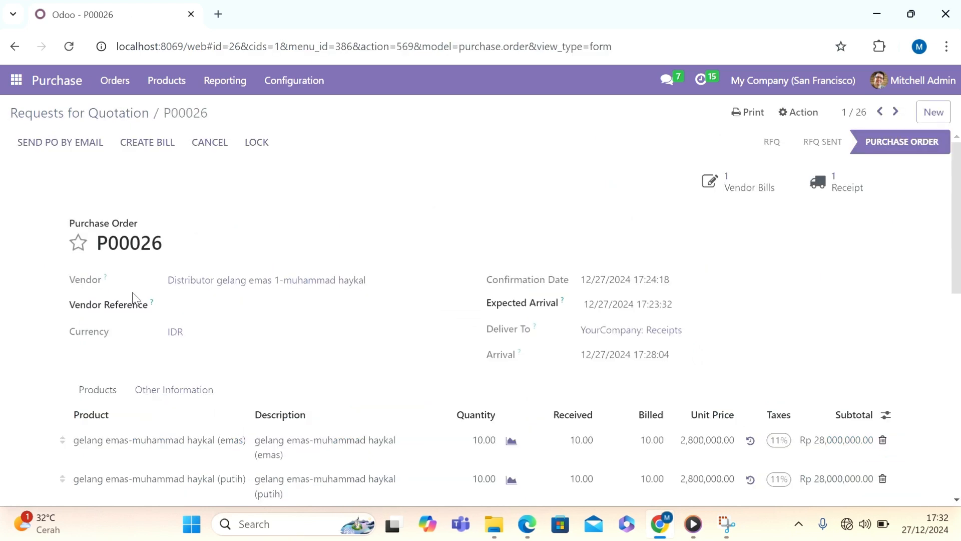
{"action": "left_click", "coordinate": [401, 26]}
{"action": "left_click", "coordinate": [837, 190]}
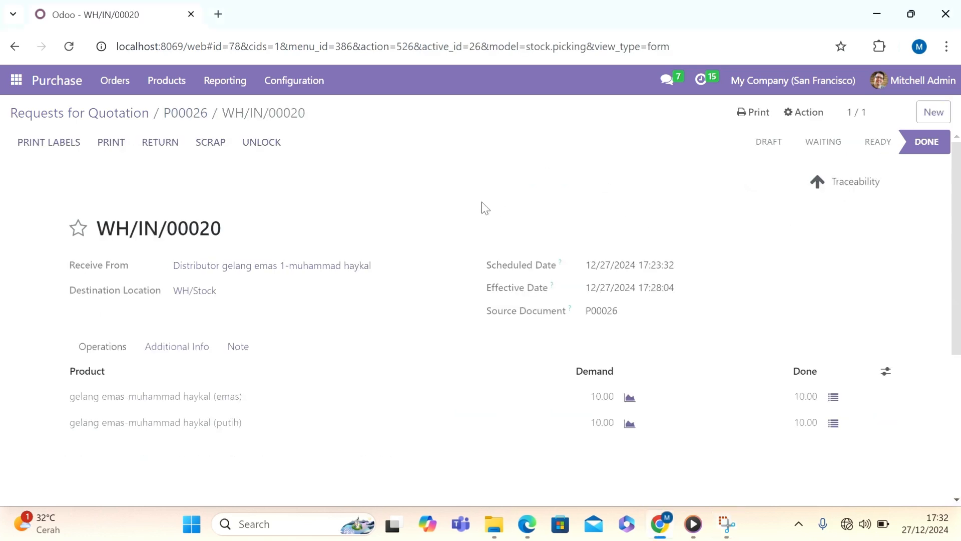
{"action": "left_click", "coordinate": [166, 150]}
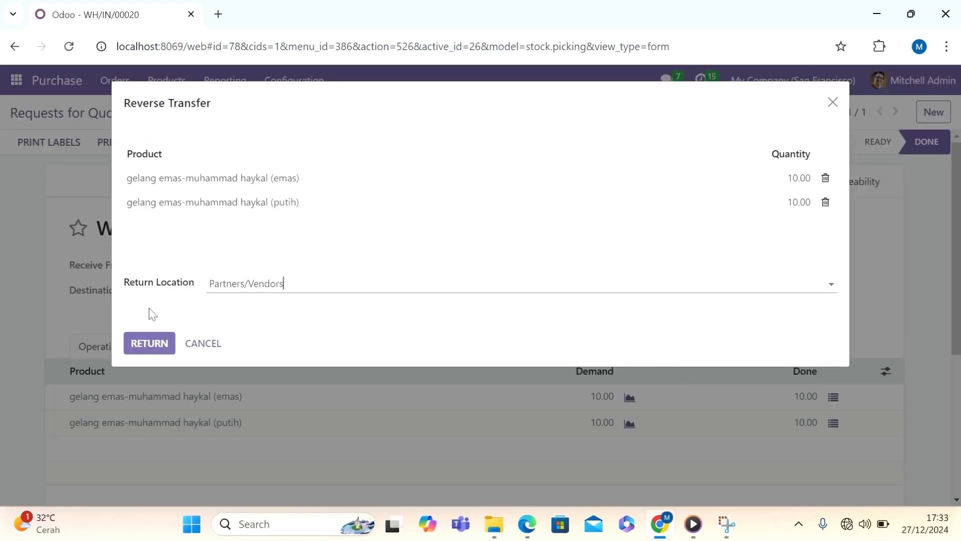
{"action": "left_click", "coordinate": [131, 347]}
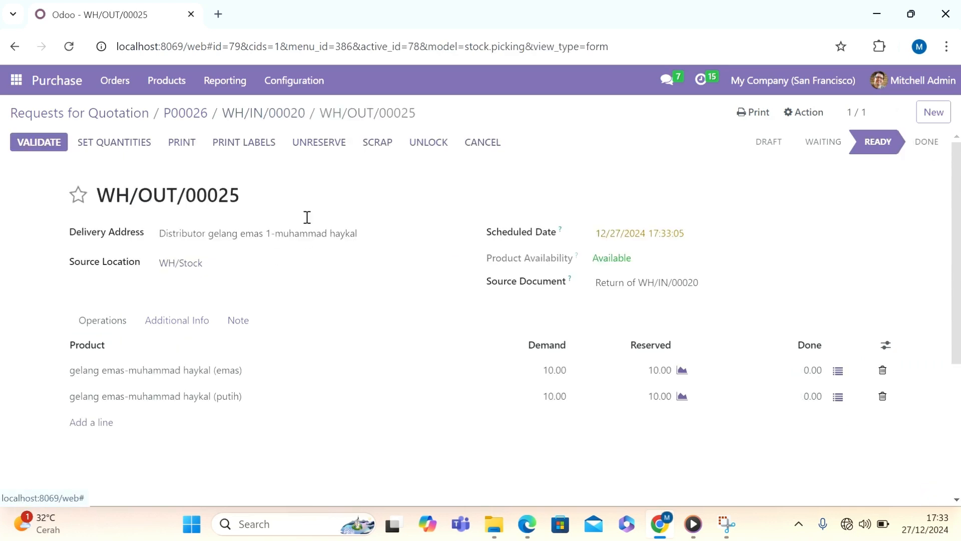
Set done quantity 5 on each of the two emas lots.
{"action": "left_click", "coordinate": [392, 29]}
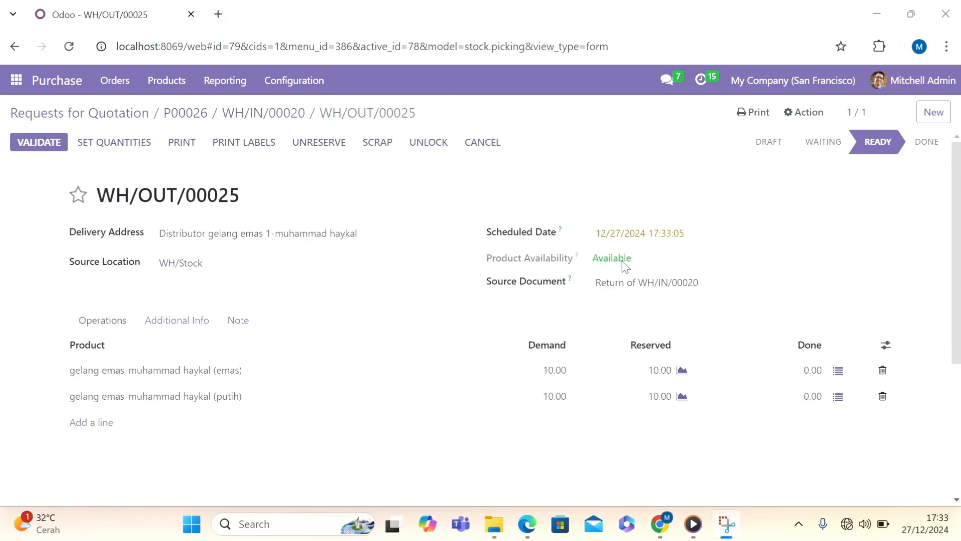
{"action": "left_click", "coordinate": [846, 378]}
{"action": "left_click", "coordinate": [840, 372]}
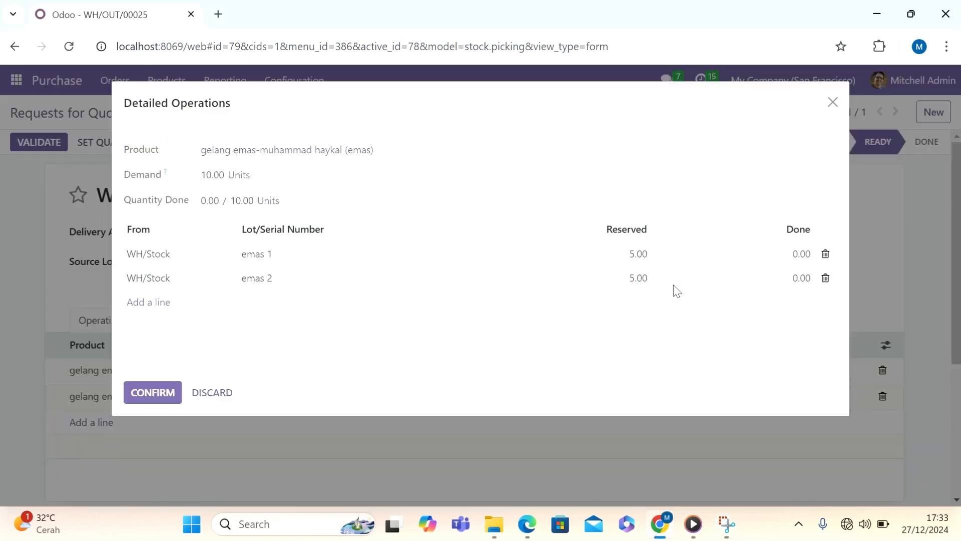
{"action": "left_click", "coordinate": [801, 255]}
{"action": "type", "text": "5"}
{"action": "left_click", "coordinate": [804, 278]}
{"action": "key", "text": "BackSpace"}
{"action": "left_click", "coordinate": [139, 395]}
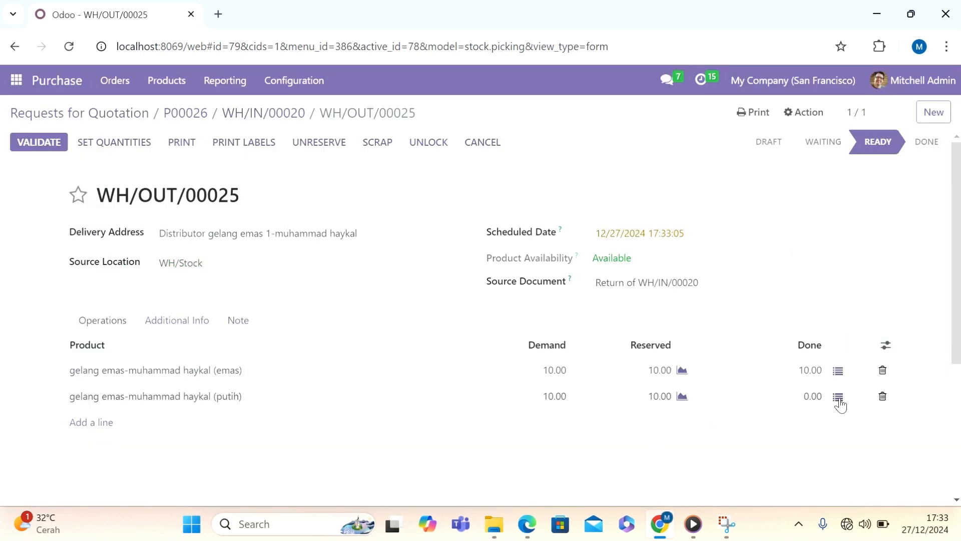
Set done quantity 5 on both putih lots and validate return WH/OUT/00025.
{"action": "left_click", "coordinate": [839, 401]}
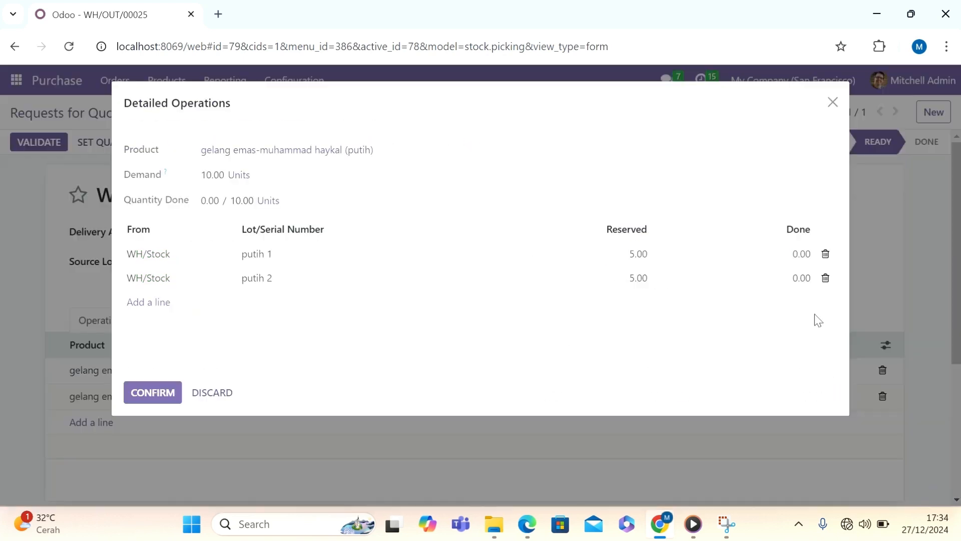
{"action": "left_click", "coordinate": [804, 254]}
{"action": "type", "text": "5"}
{"action": "left_click", "coordinate": [806, 277]}
{"action": "type", "text": "5"}
{"action": "left_click", "coordinate": [151, 389]}
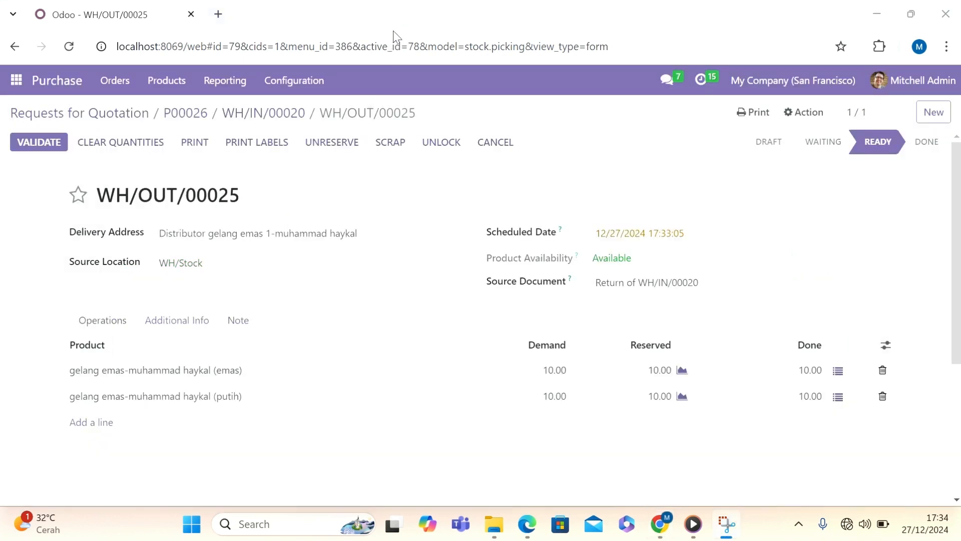
{"action": "left_click", "coordinate": [61, 141]}
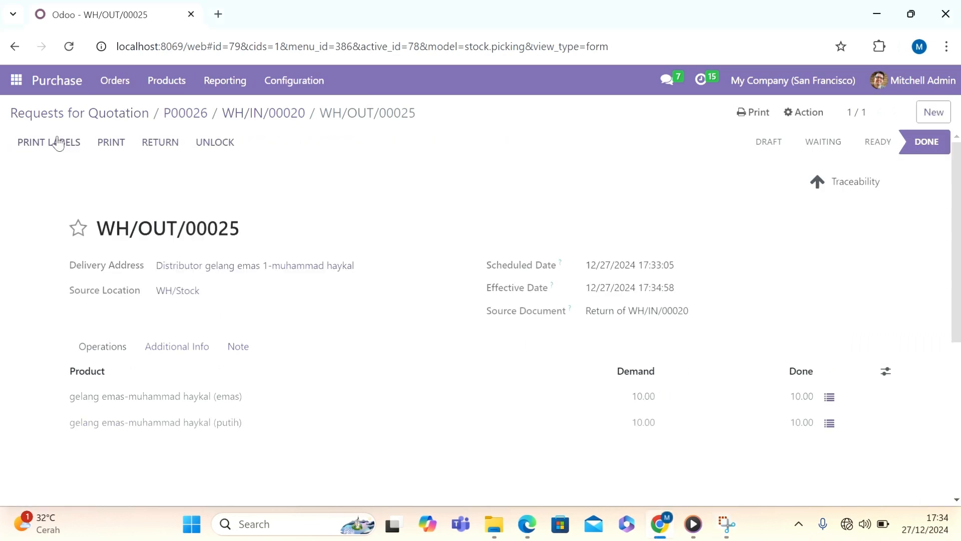
{"action": "left_click", "coordinate": [73, 83]}
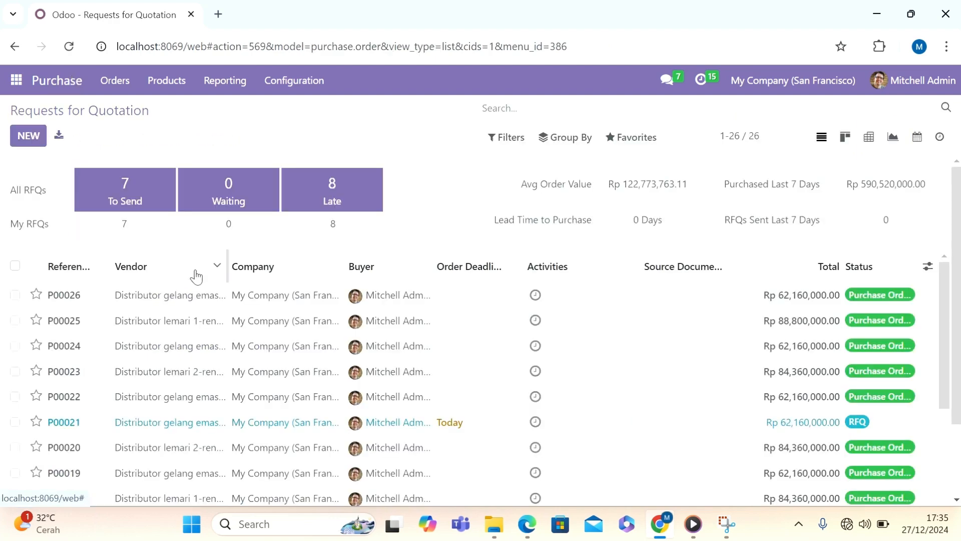
Create P00026's vendor credit note dated 12/27/2024 and post it as RBILL/2024/12/0002.
{"action": "left_click", "coordinate": [198, 296]}
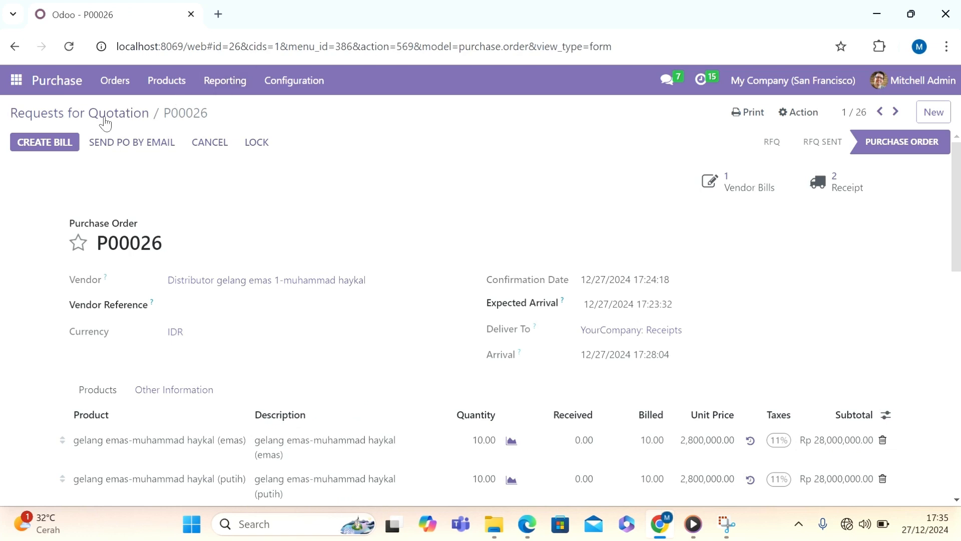
{"action": "left_click", "coordinate": [72, 144]}
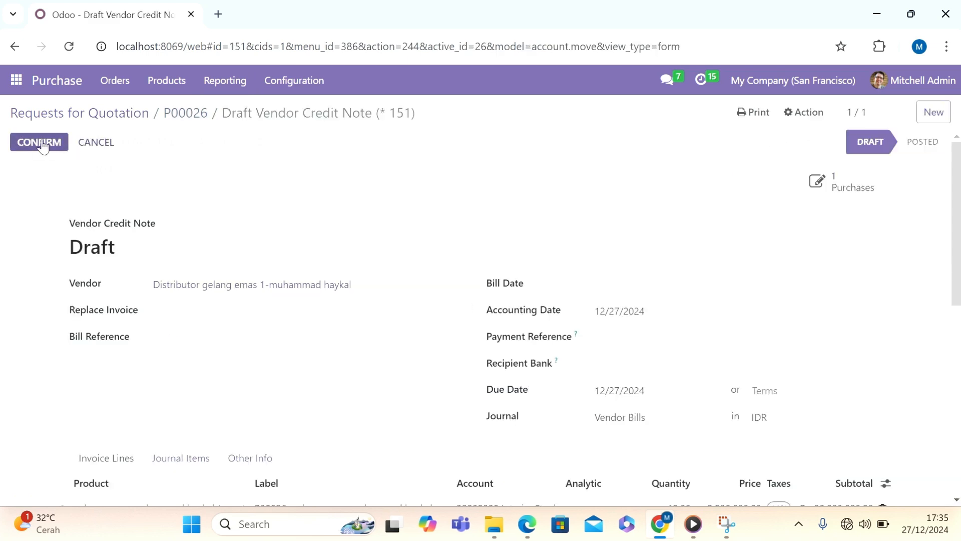
{"action": "left_click", "coordinate": [663, 285]}
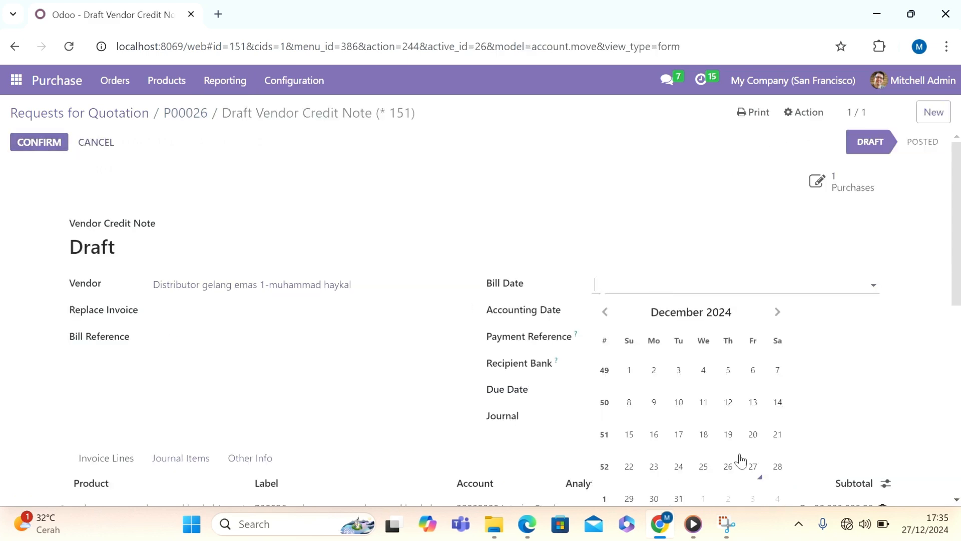
{"action": "left_click", "coordinate": [748, 466]}
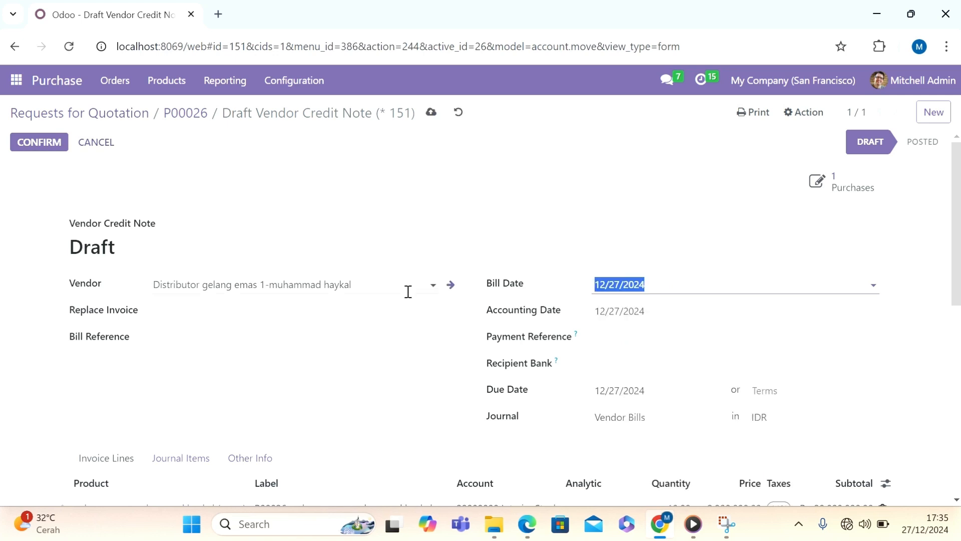
{"action": "left_click", "coordinate": [57, 154]}
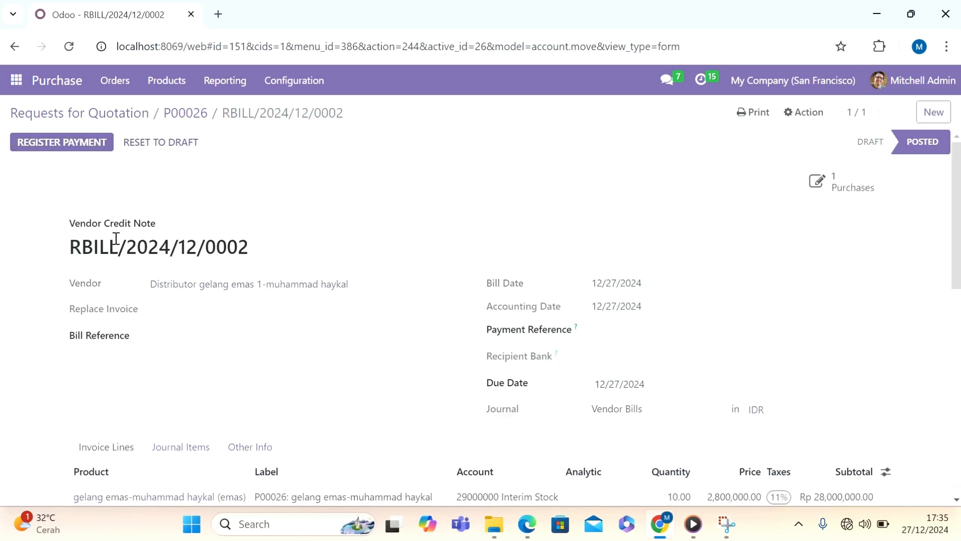
{"action": "left_click_drag", "start_coordinate": [75, 247], "coordinate": [279, 256]}
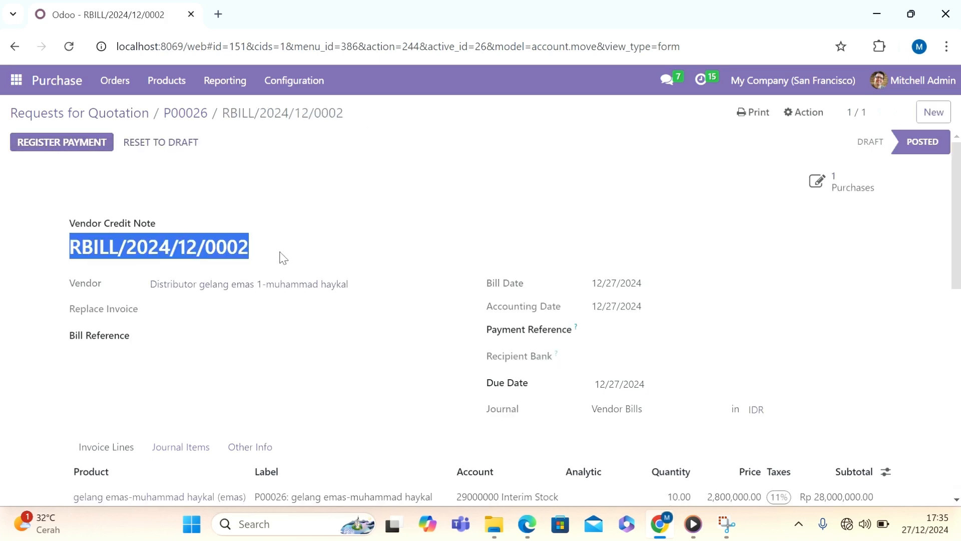
{"action": "left_click", "coordinate": [224, 216]}
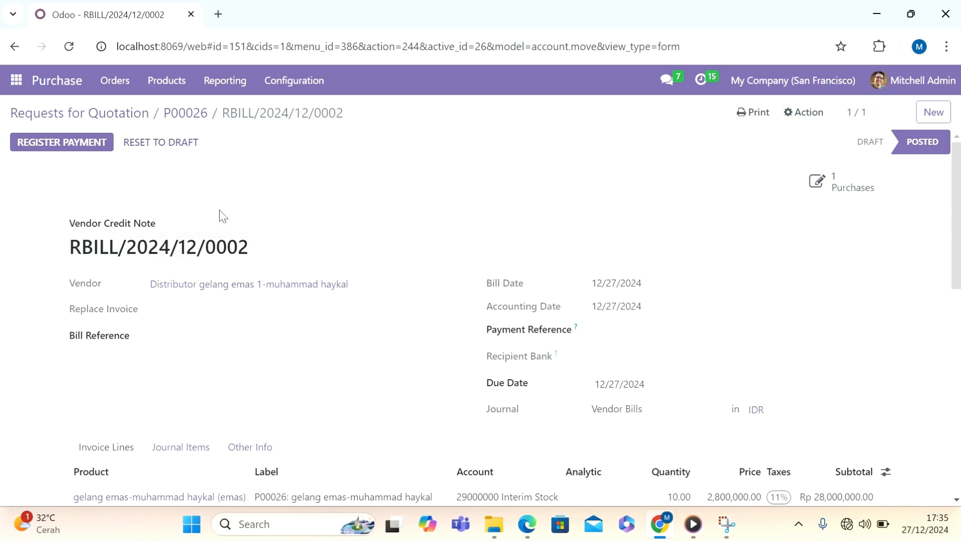
{"action": "left_click", "coordinate": [21, 91]}
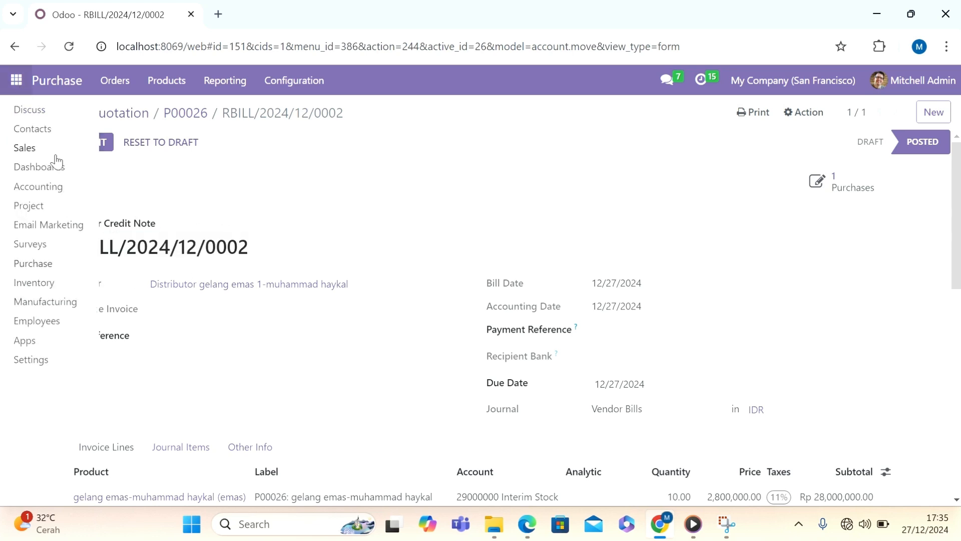
Pay the full Rp 62,160,000.00 on credit note RBILL/2024/12/0002 from the Bills to Pay list.
{"action": "left_click", "coordinate": [55, 191]}
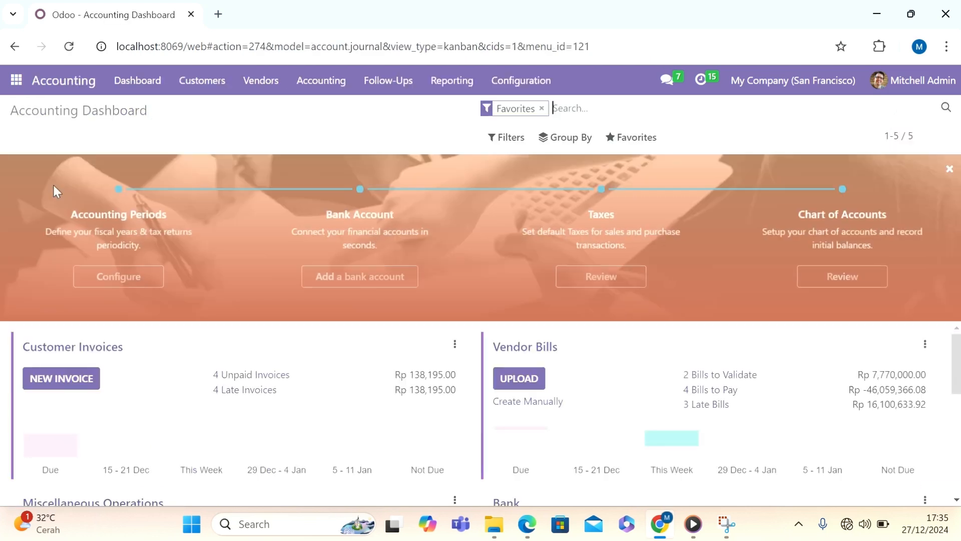
{"action": "left_click", "coordinate": [729, 398]}
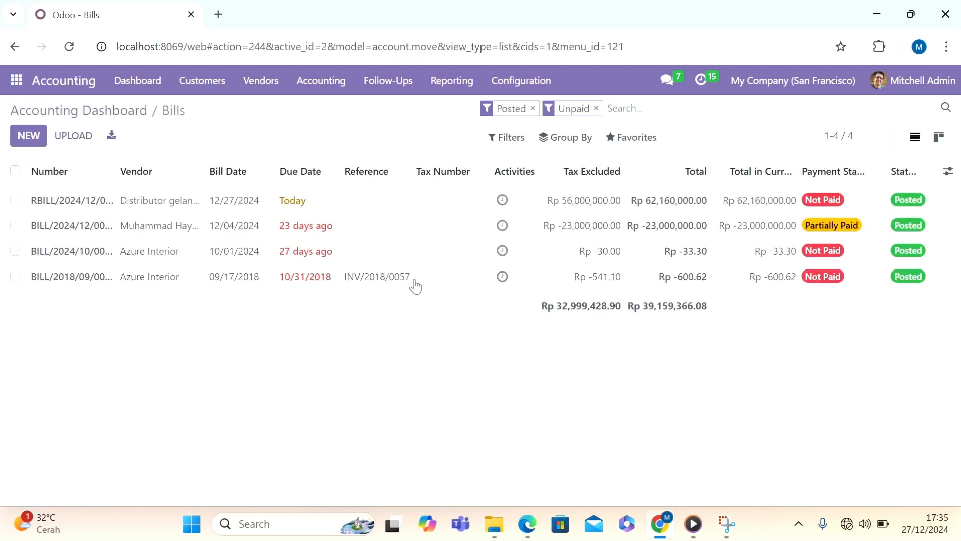
{"action": "left_click", "coordinate": [394, 209]}
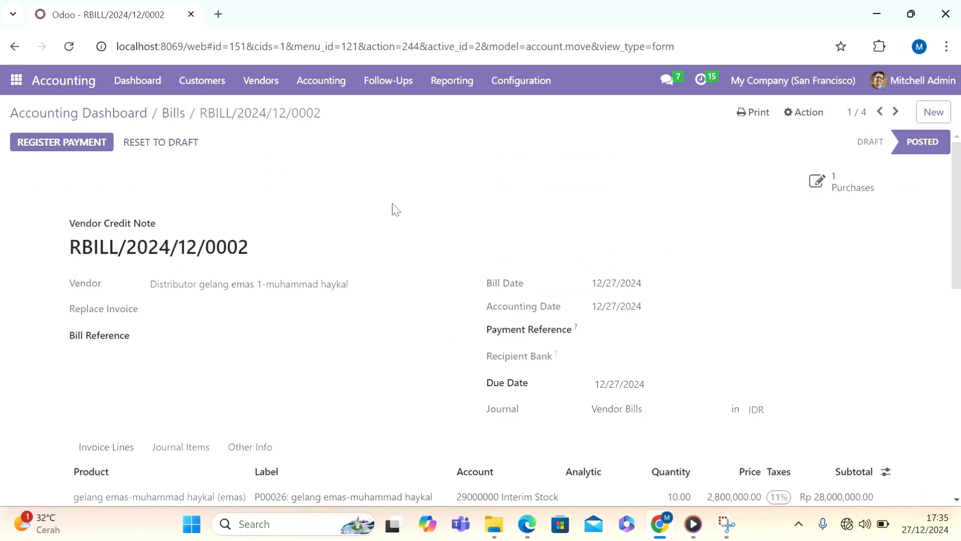
{"action": "left_click", "coordinate": [92, 143]}
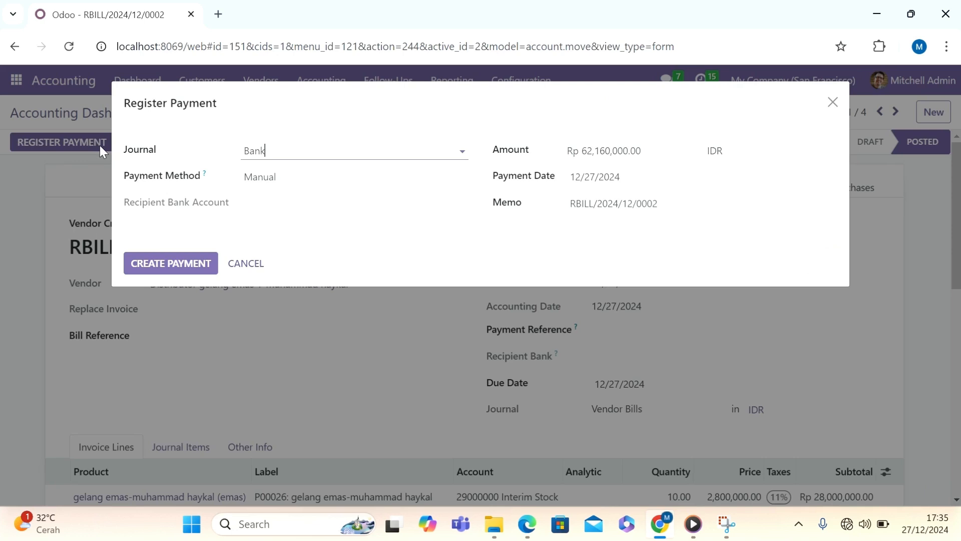
{"action": "left_click", "coordinate": [201, 265]}
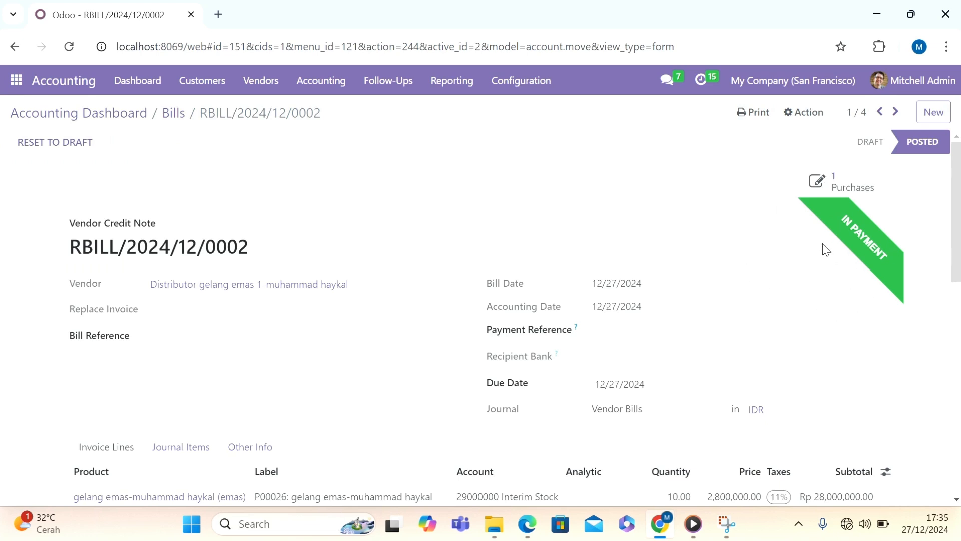
{"action": "left_click", "coordinate": [403, 30]}
{"action": "left_click_drag", "start_coordinate": [76, 255], "coordinate": [218, 248]}
{"action": "left_click", "coordinate": [279, 236]}
{"action": "left_click", "coordinate": [16, 81]}
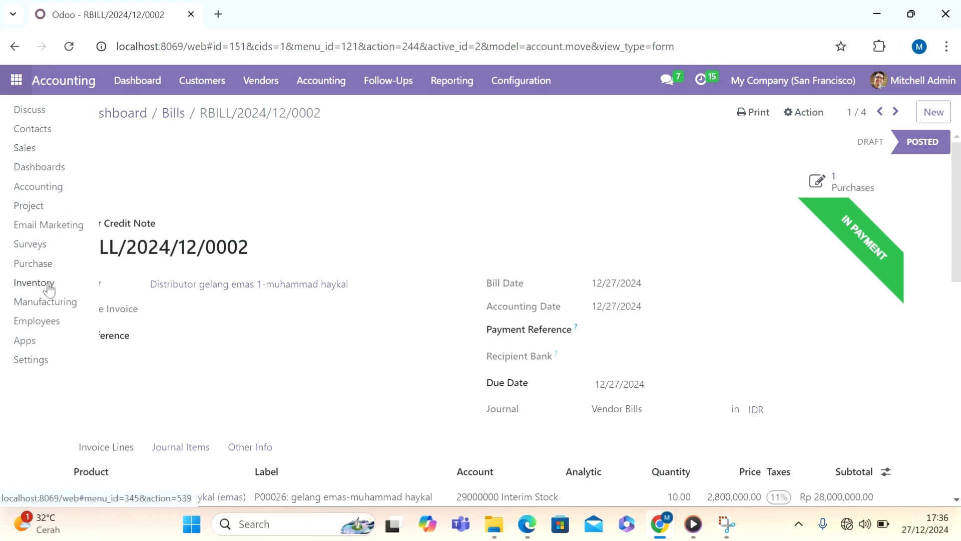
Check that both vendor bills of purchase order P00026 are In Payment.
{"action": "left_click", "coordinate": [64, 263]}
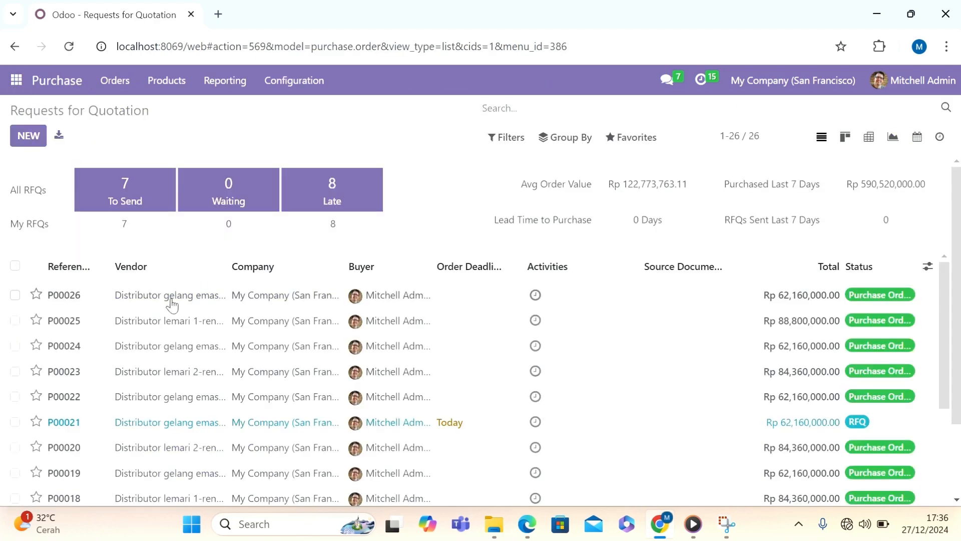
{"action": "left_click", "coordinate": [171, 301]}
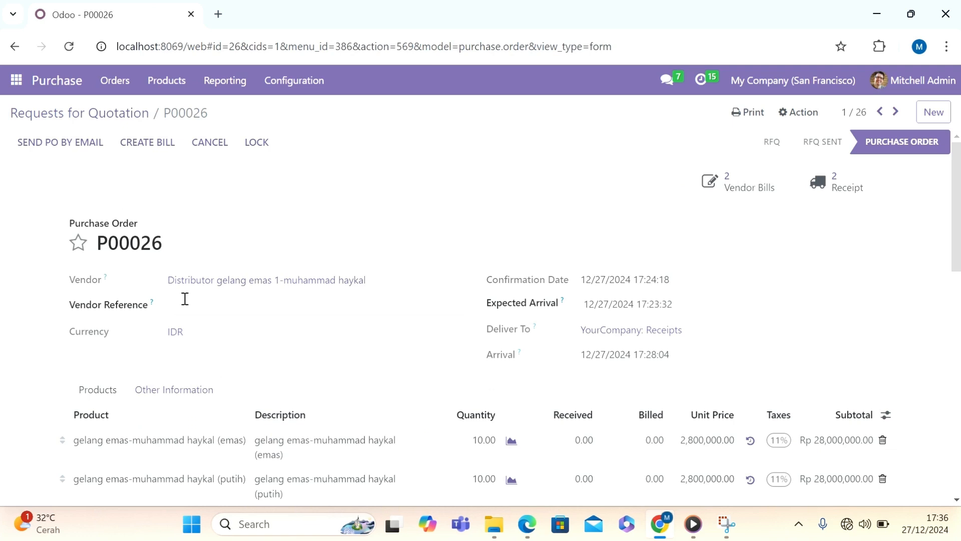
{"action": "left_click", "coordinate": [755, 184]}
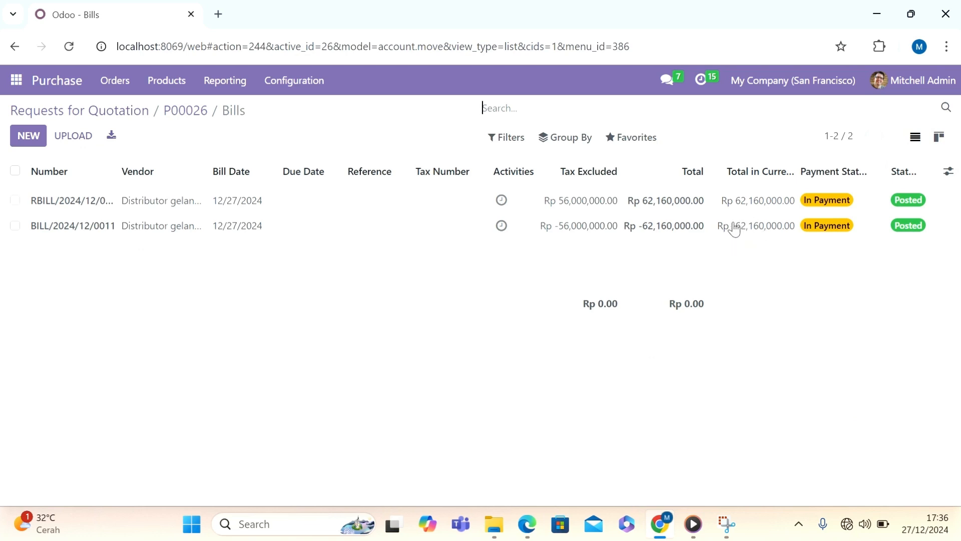
{"action": "left_click_drag", "start_coordinate": [714, 227], "coordinate": [809, 227]}
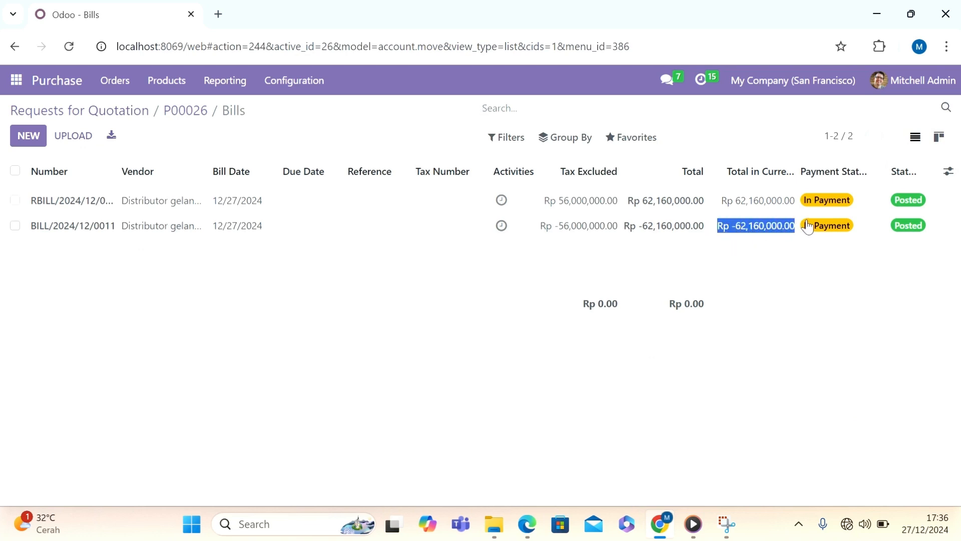
{"action": "left_click_drag", "start_coordinate": [727, 200], "coordinate": [805, 201]}
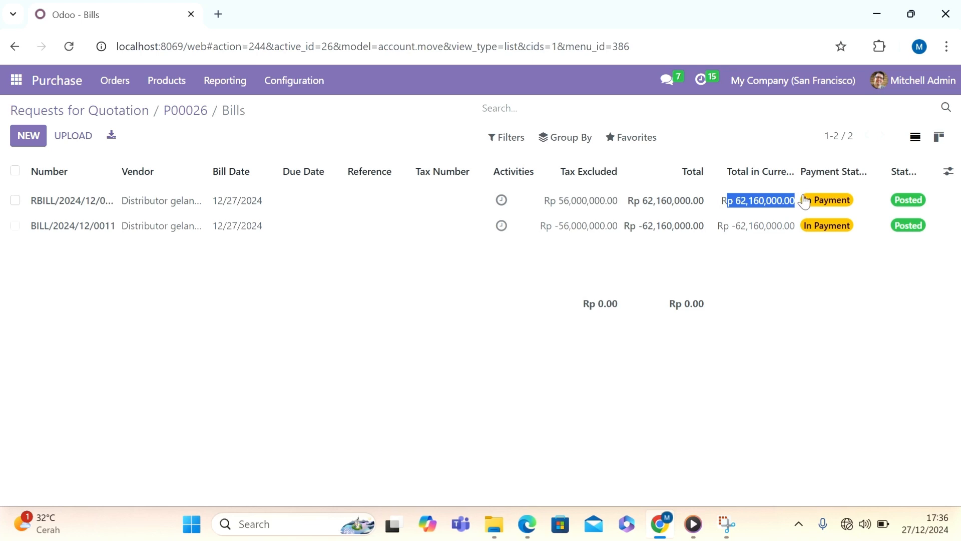
{"action": "left_click", "coordinate": [695, 380]}
{"action": "key", "text": "ctrl+a"}
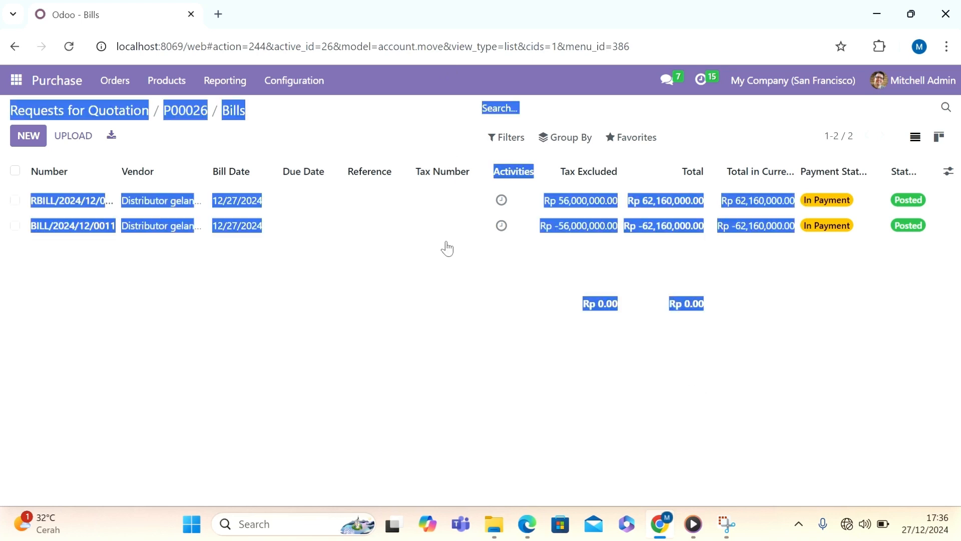
{"action": "left_click", "coordinate": [433, 300]}
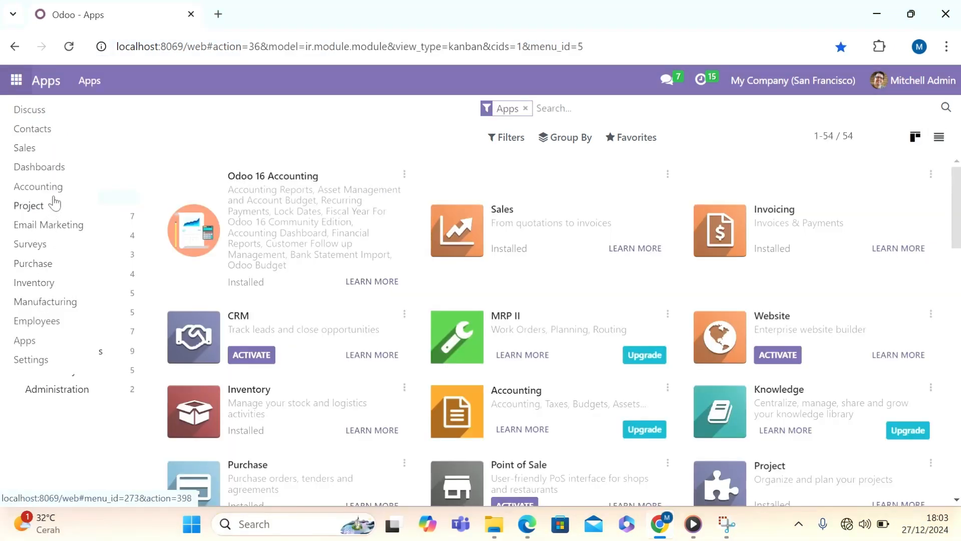
Start a new asset record named Toyota Avanza in Accounting.
{"action": "left_click", "coordinate": [50, 188]}
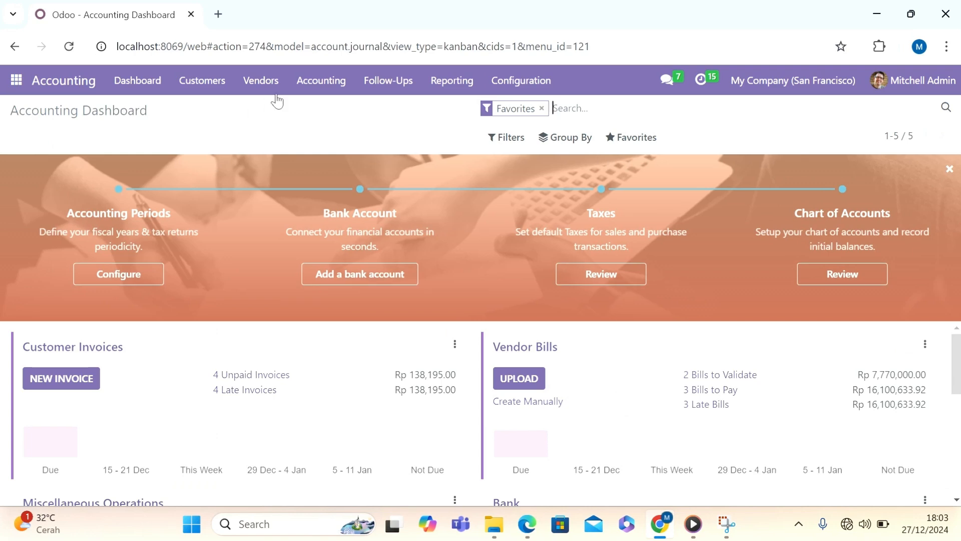
{"action": "left_click", "coordinate": [334, 86]}
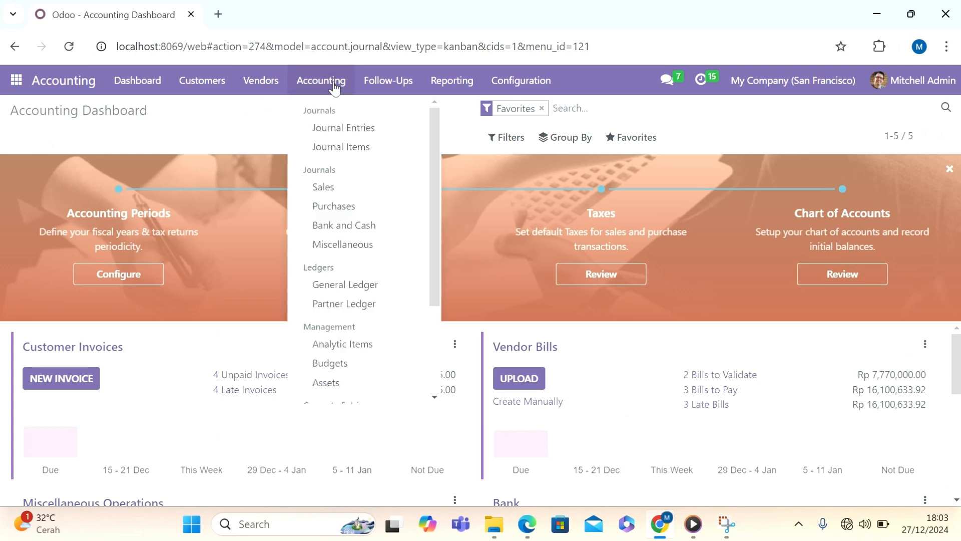
{"action": "left_click", "coordinate": [352, 389]}
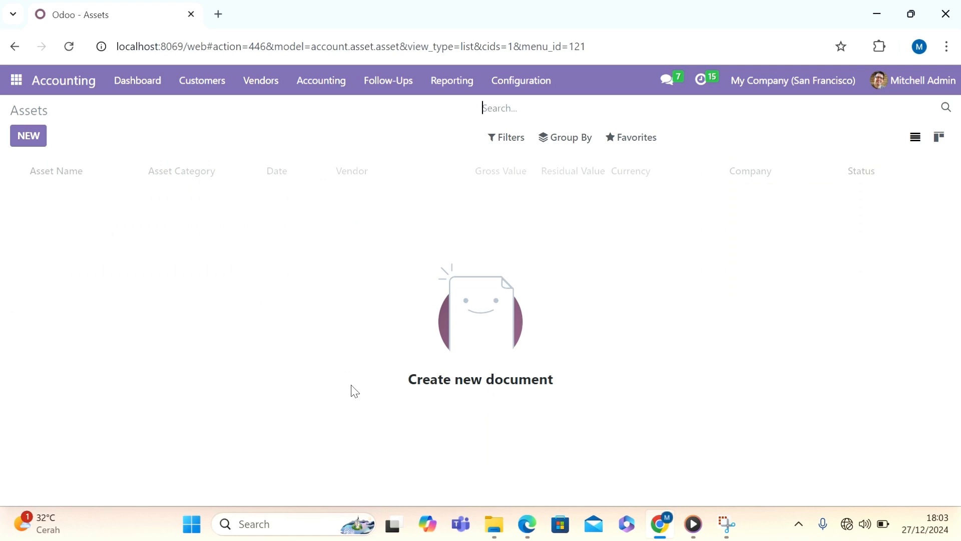
{"action": "left_click", "coordinate": [24, 140]}
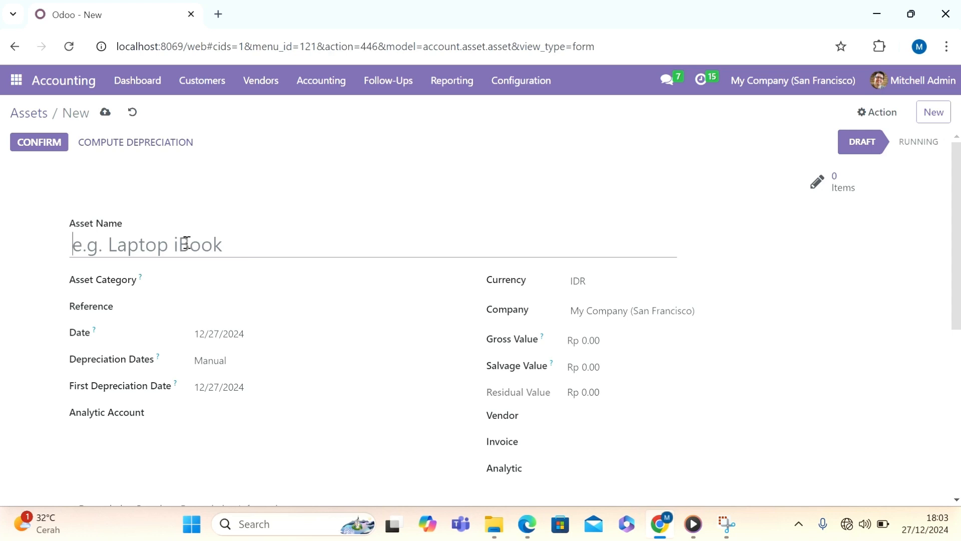
{"action": "left_click", "coordinate": [395, 30]}
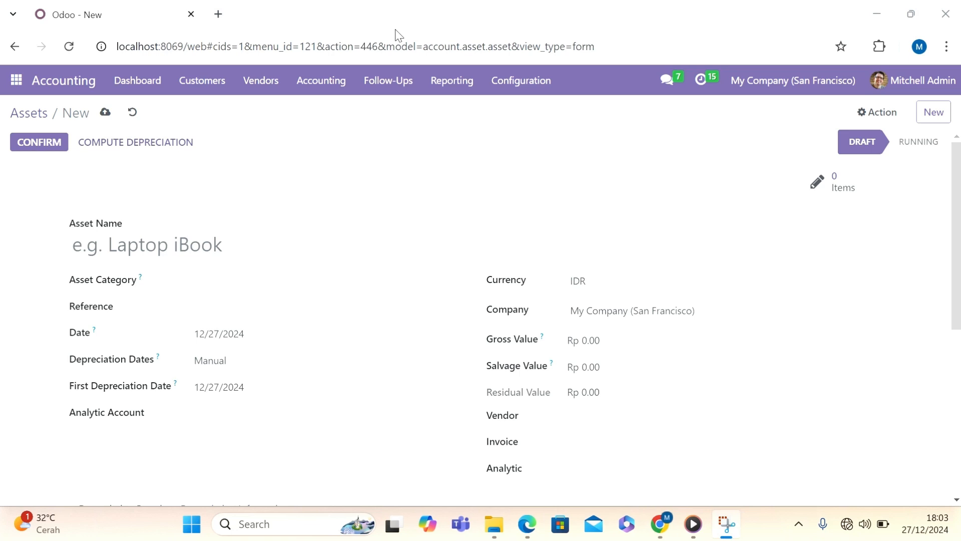
{"action": "left_click", "coordinate": [178, 242]}
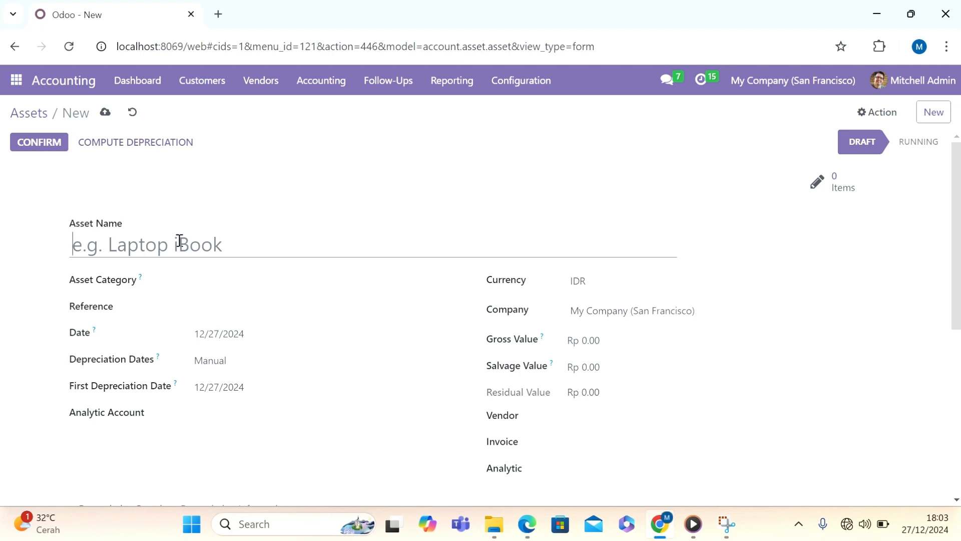
{"action": "type", "text": "Toyot"}
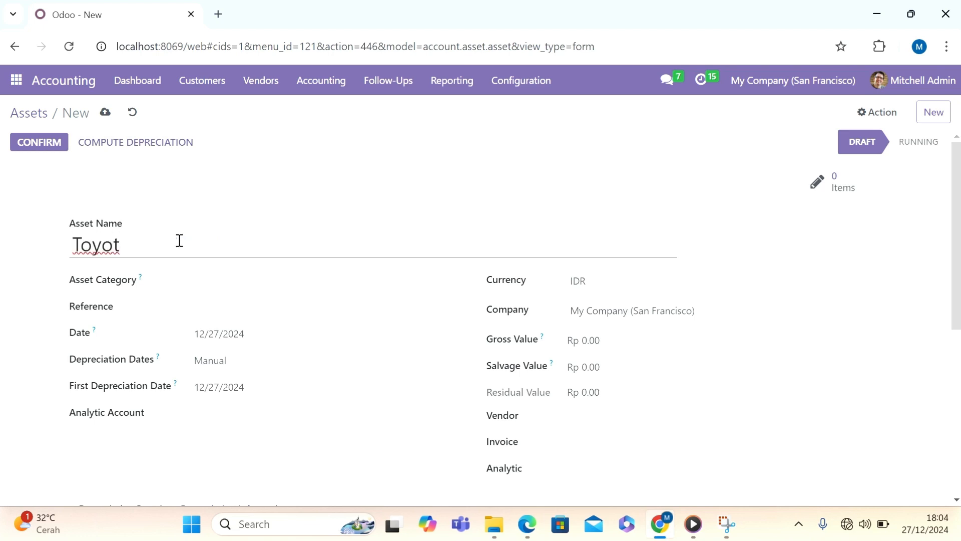
{"action": "type", "text": "a Avanza"}
Set the asset's gross value to 350,000,000 and its vendor to PT AGUNG DEALER.
{"action": "left_click", "coordinate": [625, 344]}
{"action": "key", "text": "BackSpace"}
{"action": "key", "text": "BackSpace"}
{"action": "key", "text": "BackSpace"}
{"action": "key", "text": "BackSpace"}
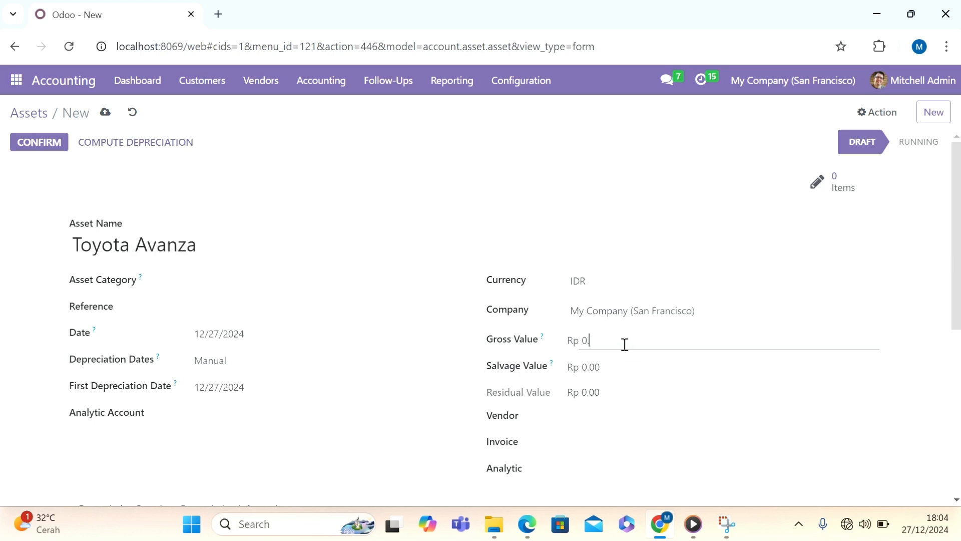
{"action": "type", "text": "350000000"}
{"action": "left_click", "coordinate": [601, 417]}
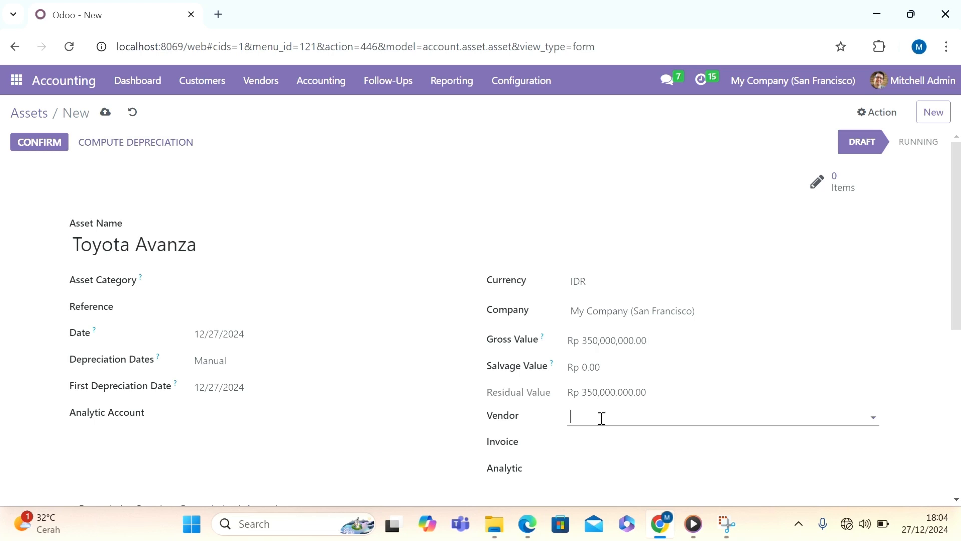
{"action": "type", "text": "PT AGUNG DEALER"}
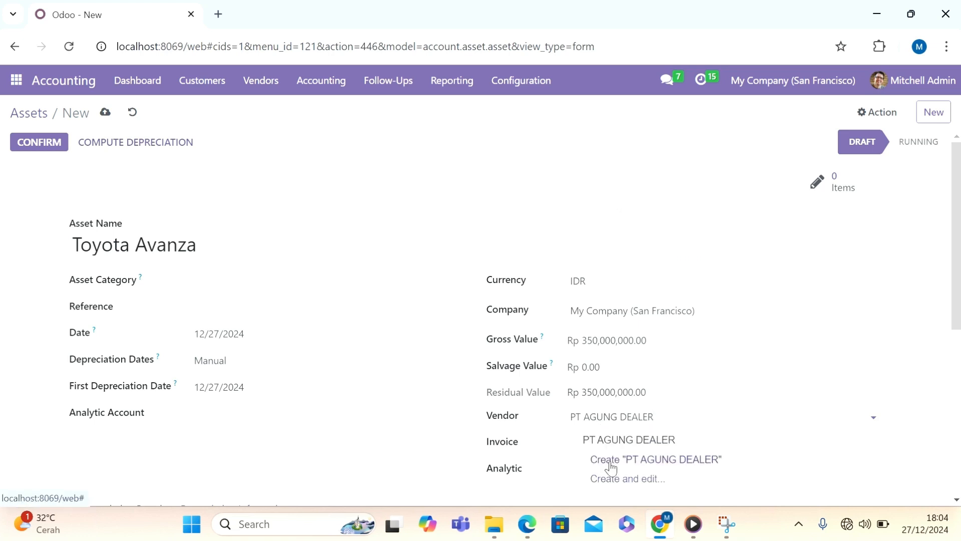
{"action": "left_click", "coordinate": [611, 460]}
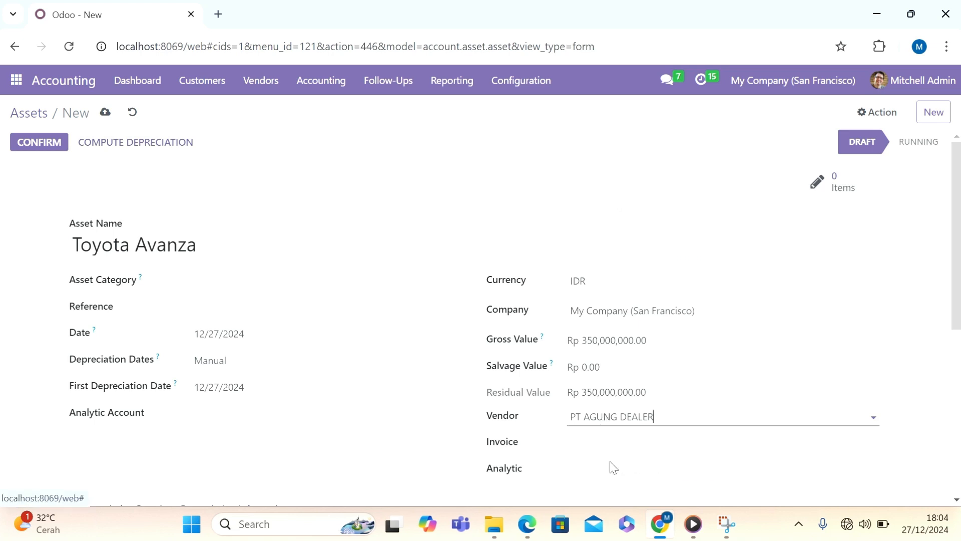
Create a new asset category named Aset Tetap for the asset.
{"action": "left_click", "coordinate": [212, 288]}
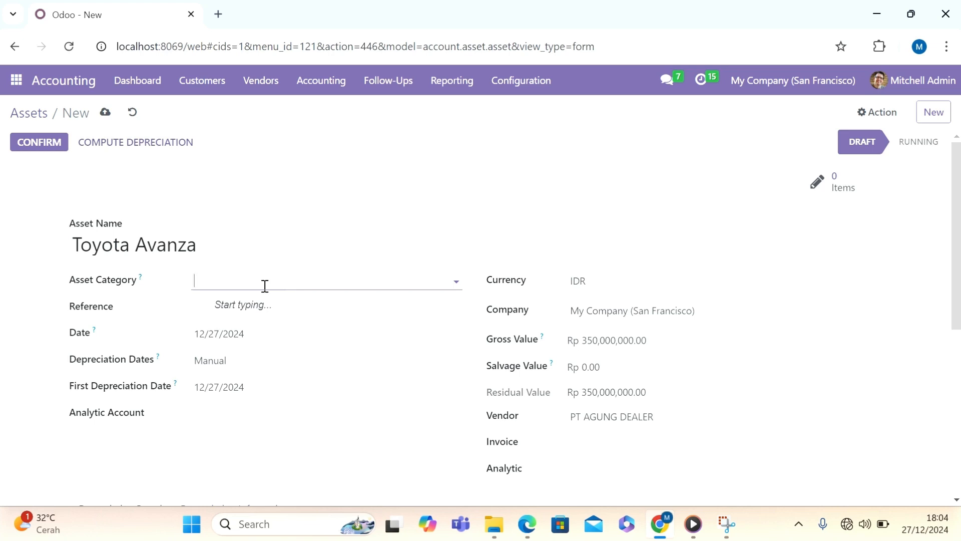
{"action": "type", "text": "Aset"}
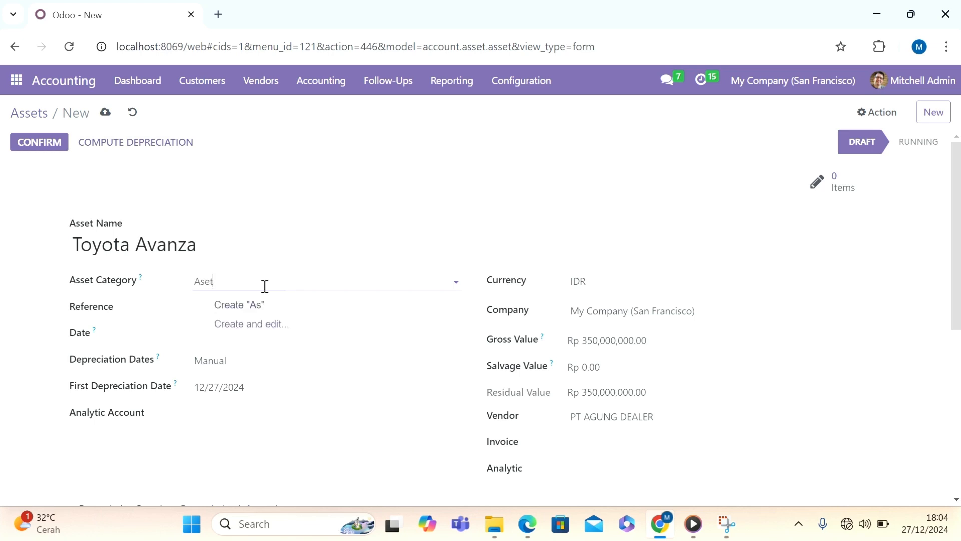
{"action": "type", "text": " Tetap"}
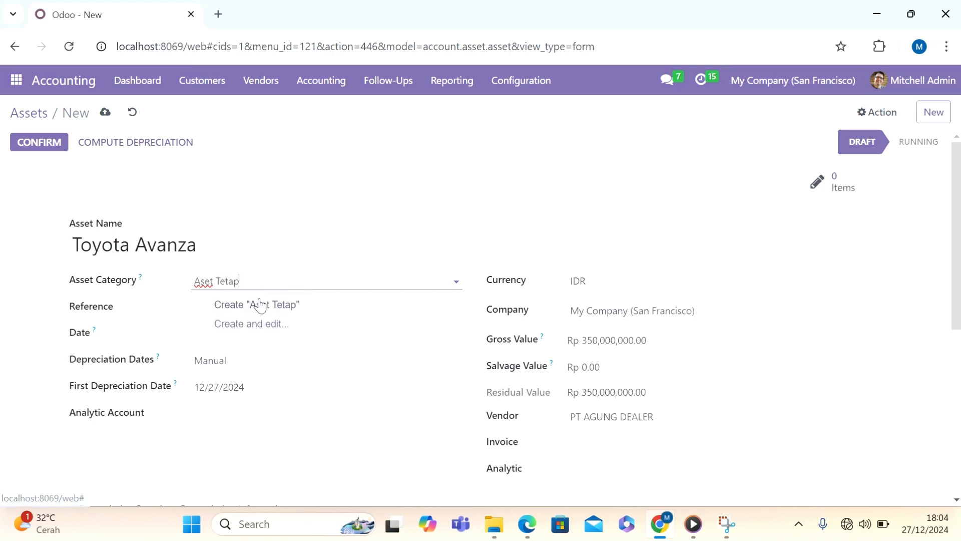
{"action": "left_click", "coordinate": [257, 304]}
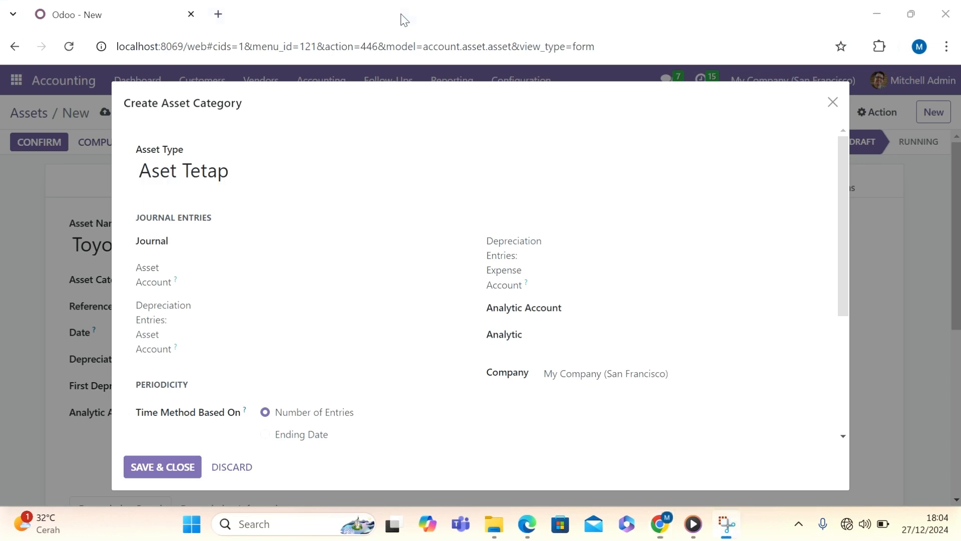
Search 'veh' for the category's asset account, first picking 67100020 Vehicle.
{"action": "left_click", "coordinate": [304, 269]}
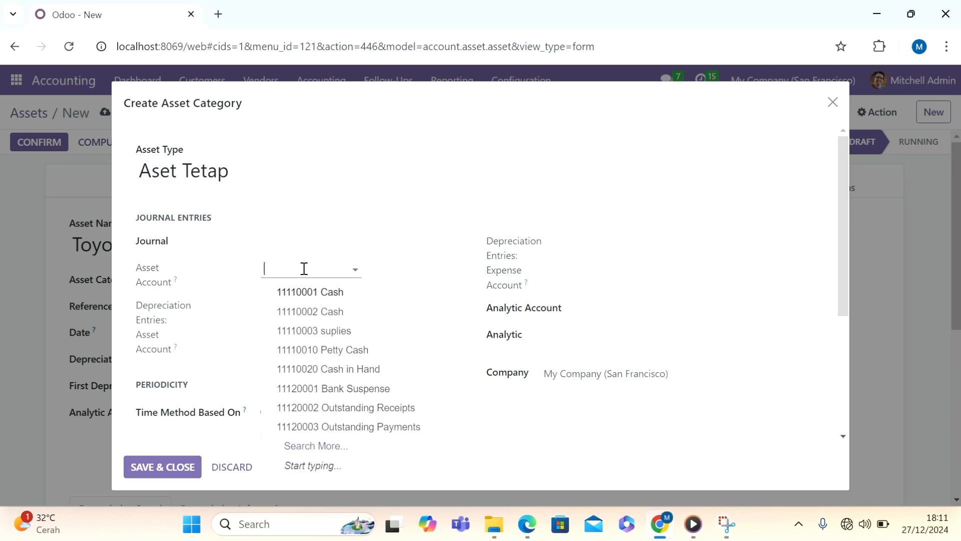
{"action": "type", "text": "veh"}
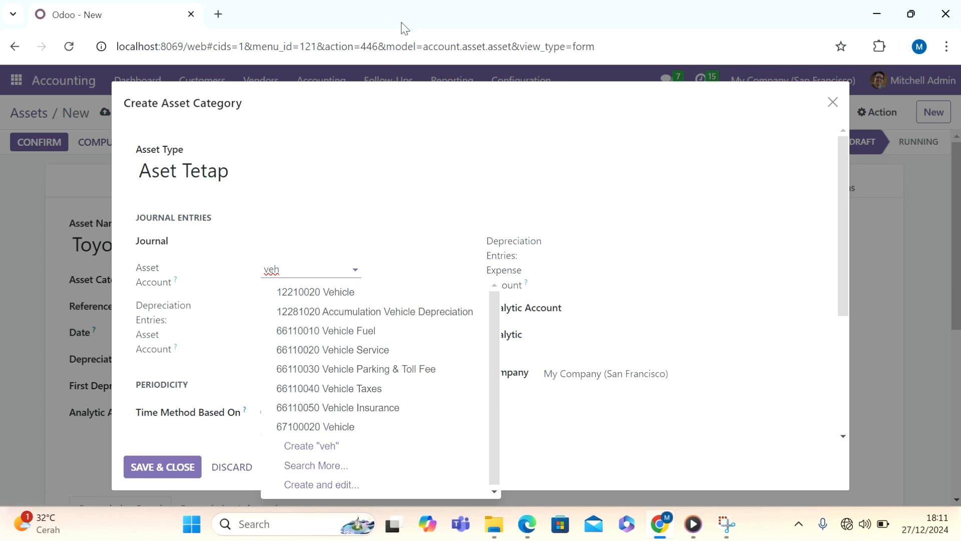
{"action": "key", "text": "Escape"}
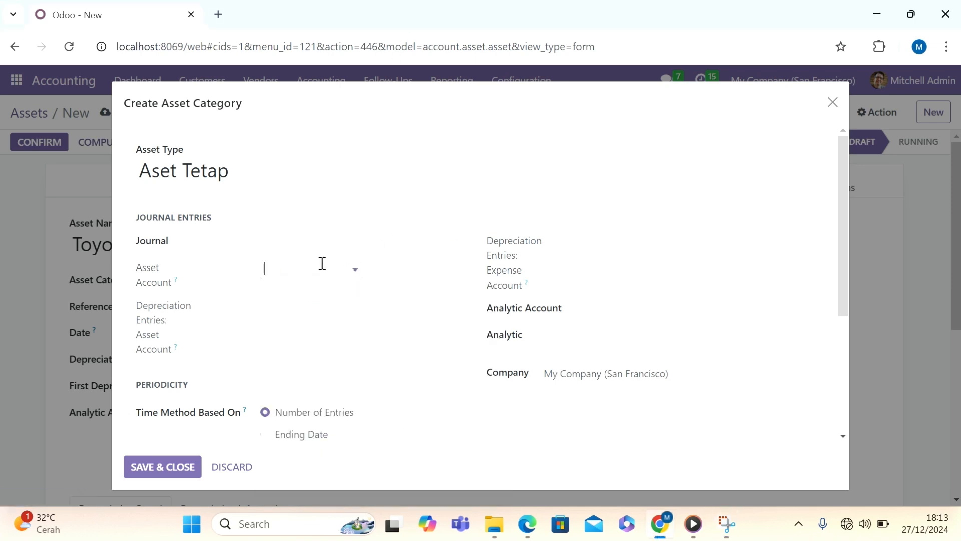
{"action": "left_click", "coordinate": [323, 264]}
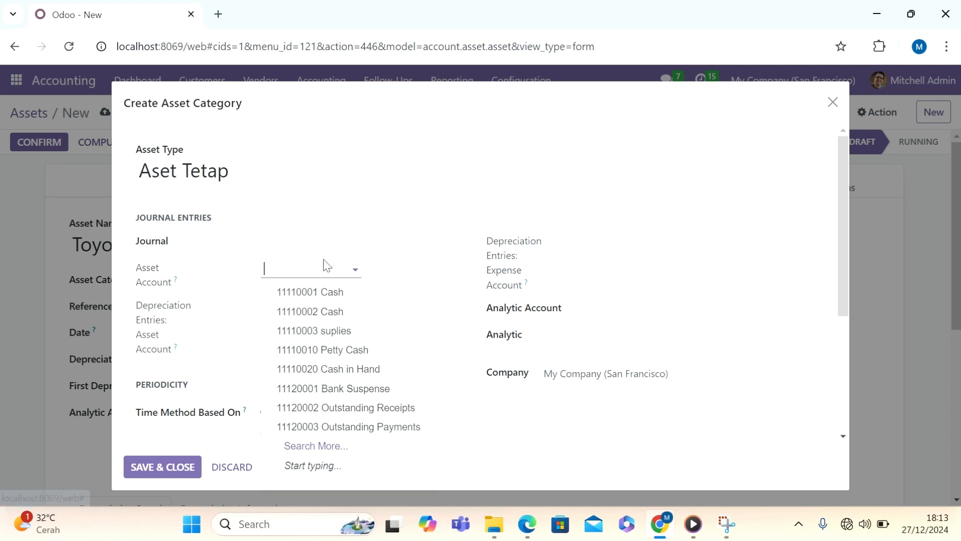
{"action": "type", "text": "v"}
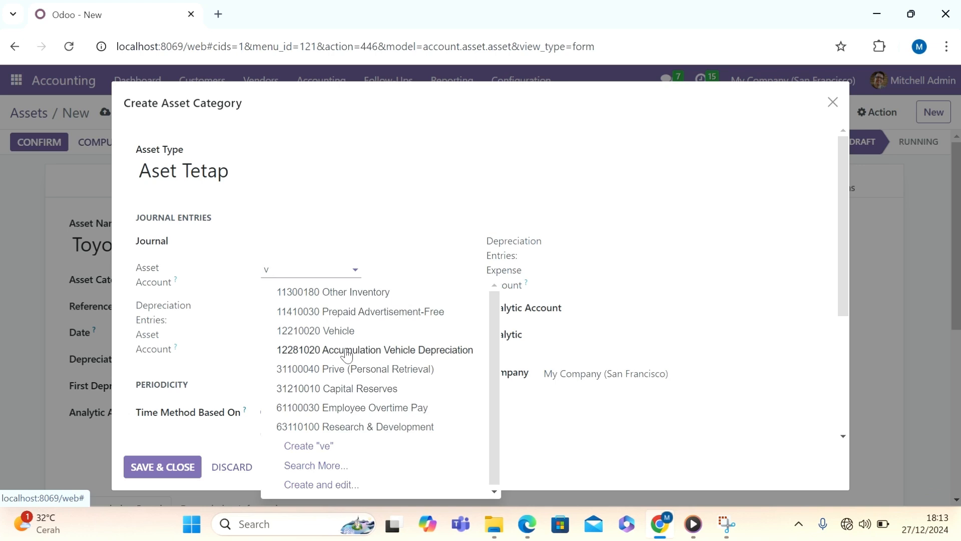
{"action": "type", "text": "eh"}
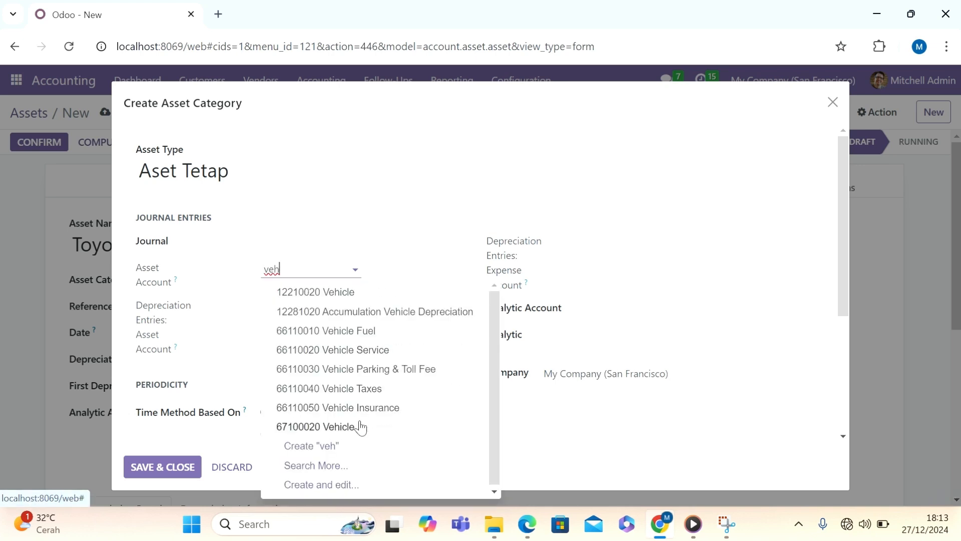
{"action": "left_click", "coordinate": [360, 426]}
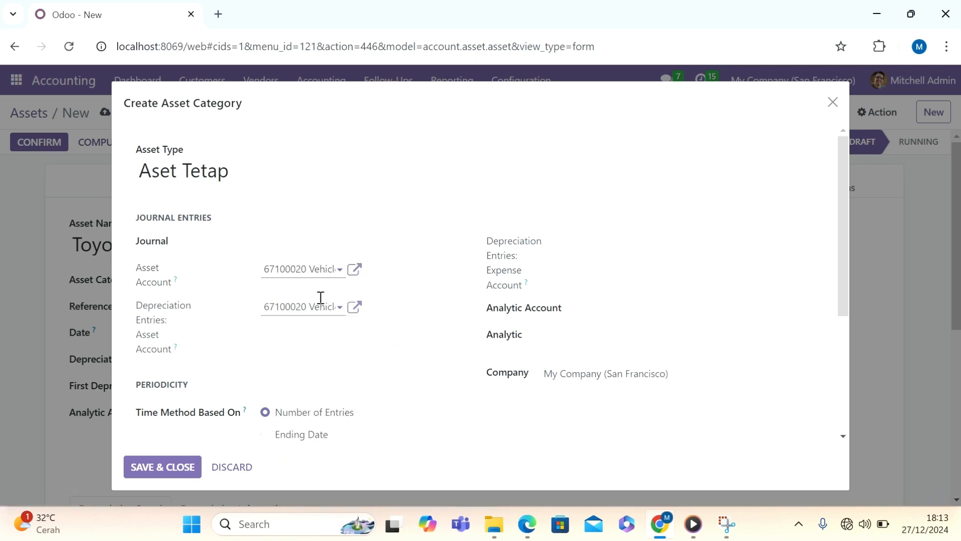
Clear the depreciation asset account and replace the asset account with 12210020 Vehicle.
{"action": "left_click", "coordinate": [329, 307]}
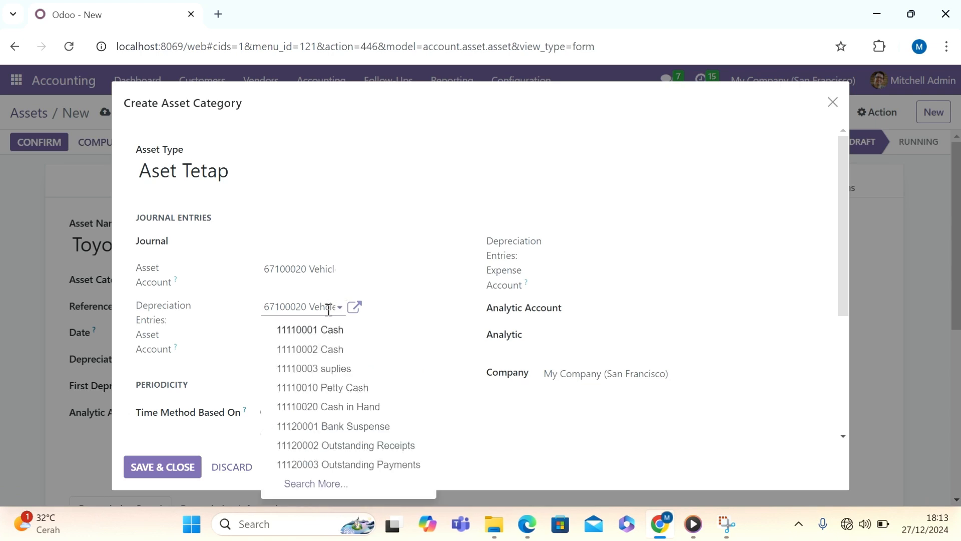
{"action": "key", "text": "BackSpace"}
{"action": "key", "text": "BackSpace"}
{"action": "key", "text": "BackSpace"}
{"action": "key", "text": "BackSpace"}
{"action": "key", "text": "BackSpace"}
{"action": "key", "text": "BackSpace"}
{"action": "key", "text": "BackSpace"}
{"action": "key", "text": "BackSpace"}
{"action": "key", "text": "BackSpace"}
{"action": "key", "text": "BackSpace"}
{"action": "key", "text": "BackSpace"}
{"action": "key", "text": "BackSpace"}
{"action": "key", "text": "BackSpace"}
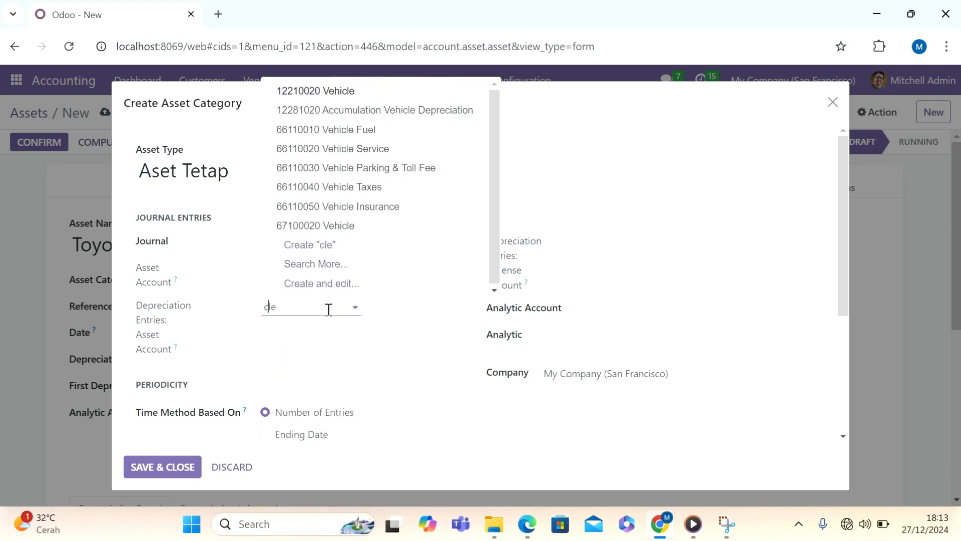
{"action": "key", "text": "Delete"}
{"action": "key", "text": "Delete"}
{"action": "key", "text": "Delete"}
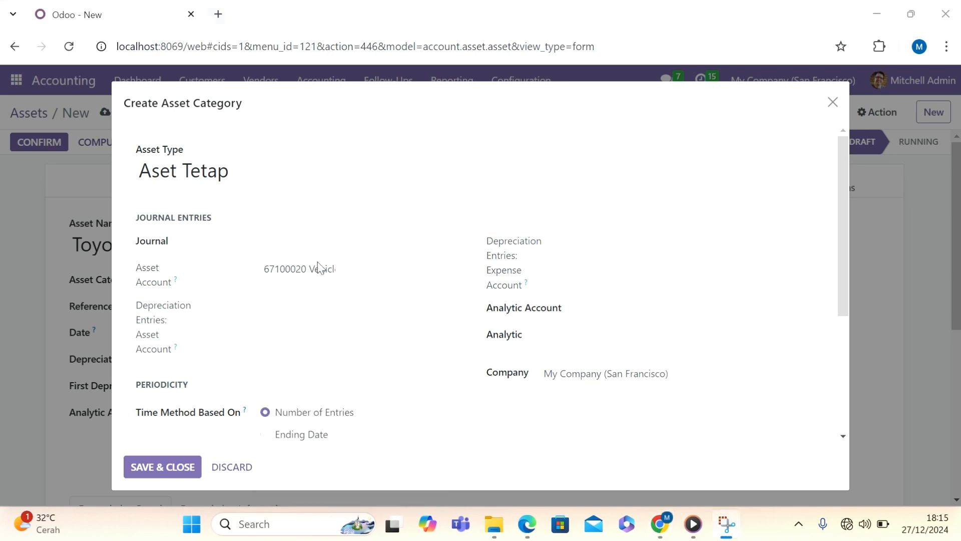
{"action": "left_click", "coordinate": [318, 268]}
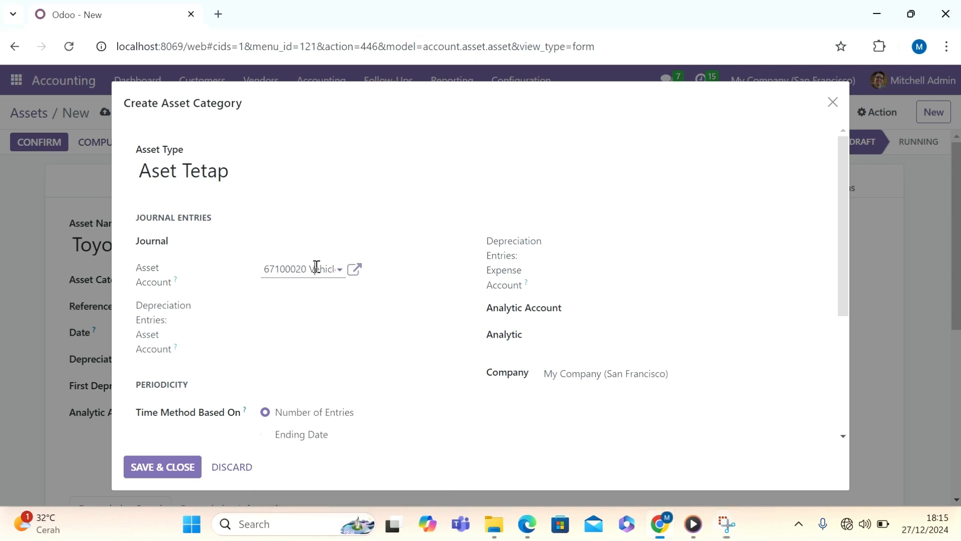
{"action": "key", "text": "BackSpace"}
{"action": "key", "text": "BackSpace"}
{"action": "key", "text": "BackSpace"}
{"action": "key", "text": "BackSpace"}
{"action": "key", "text": "BackSpace"}
{"action": "key", "text": "BackSpace"}
{"action": "key", "text": "BackSpace"}
{"action": "key", "text": "BackSpace"}
{"action": "key", "text": "BackSpace"}
{"action": "key", "text": "BackSpace"}
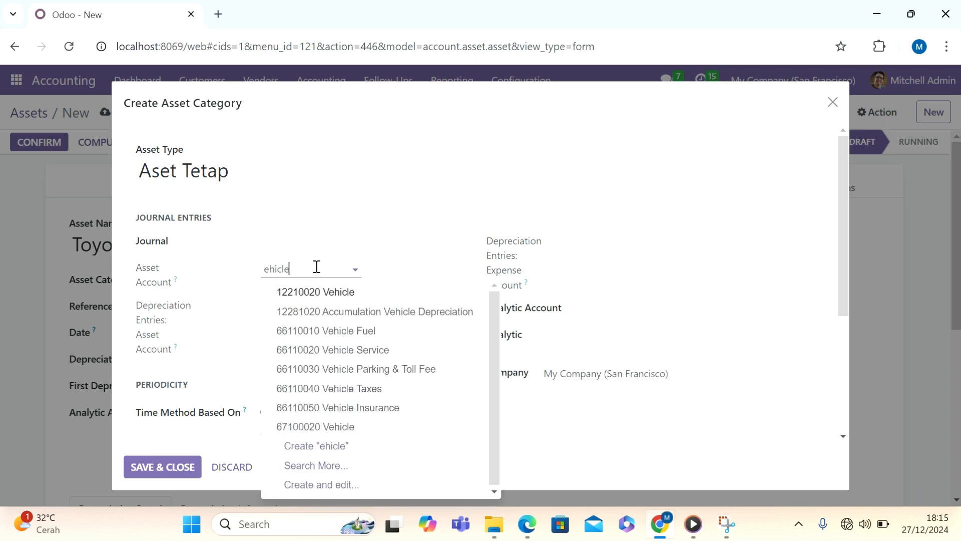
{"action": "key", "text": "BackSpace"}
{"action": "key", "text": "BackSpace"}
{"action": "key", "text": "BackSpace"}
{"action": "key", "text": "BackSpace"}
{"action": "key", "text": "BackSpace"}
{"action": "key", "text": "BackSpace"}
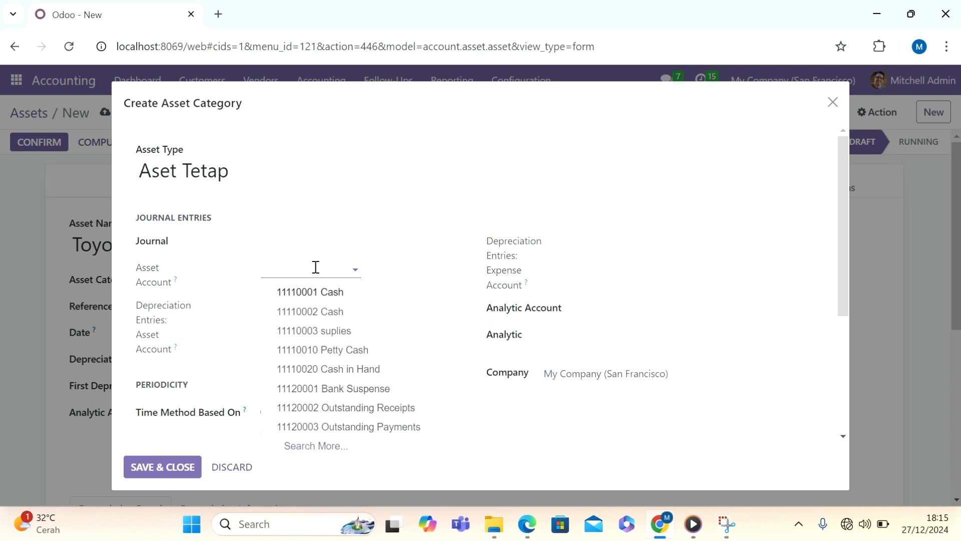
{"action": "type", "text": "veh"}
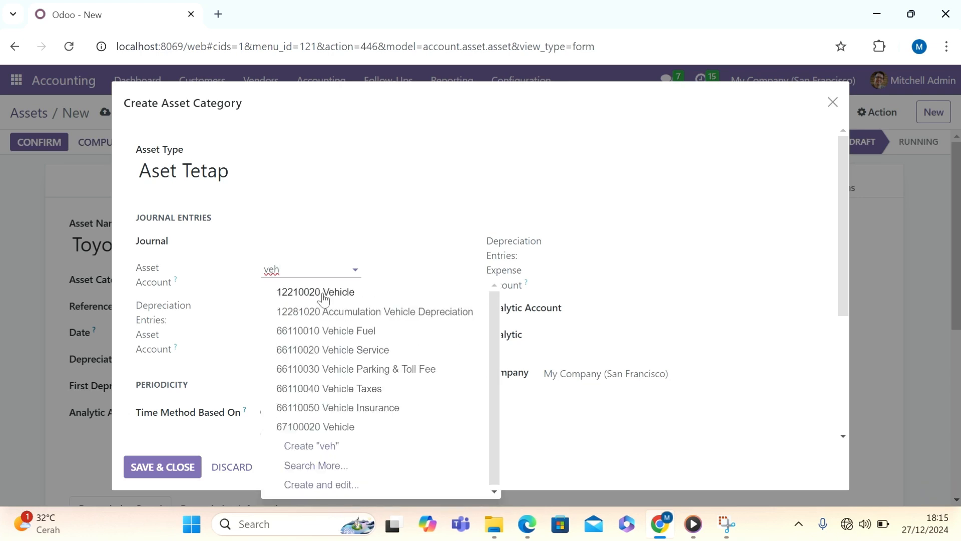
{"action": "left_click", "coordinate": [323, 295]}
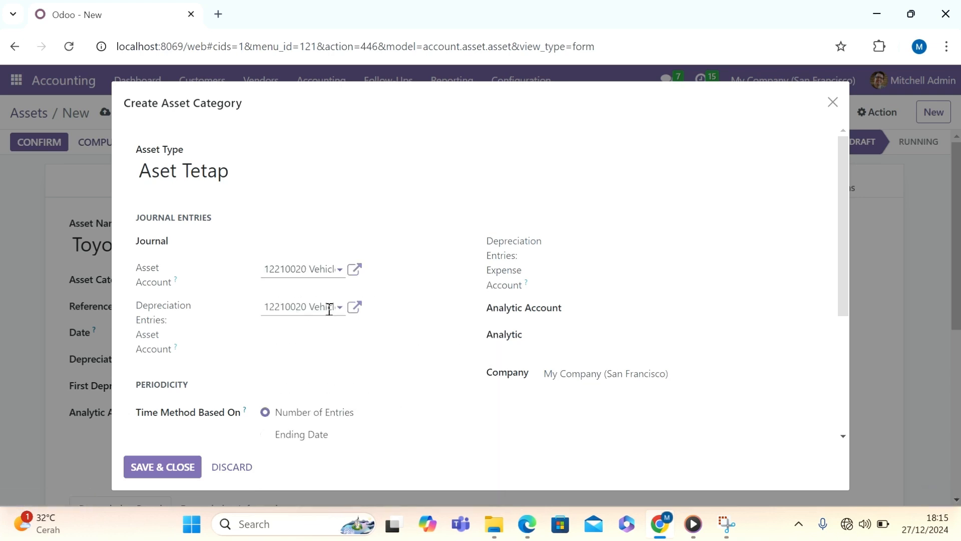
Type new account '12210040 Accumulated Depreciation Vehicles' into the depreciation asset account field.
{"action": "left_click", "coordinate": [329, 309]}
{"action": "type", "text": "cle"}
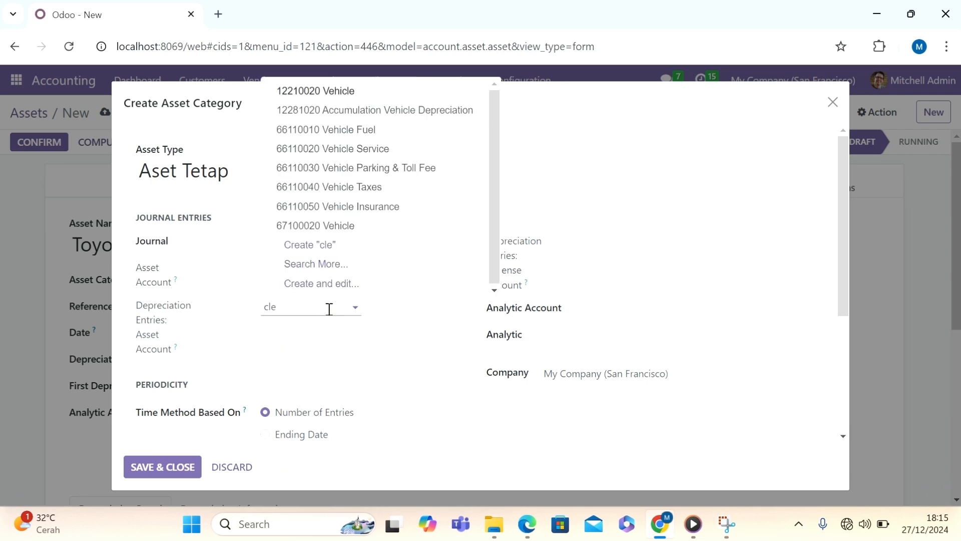
{"action": "key", "text": "BackSpace"}
{"action": "key", "text": "BackSpace"}
{"action": "key", "text": "BackSpace"}
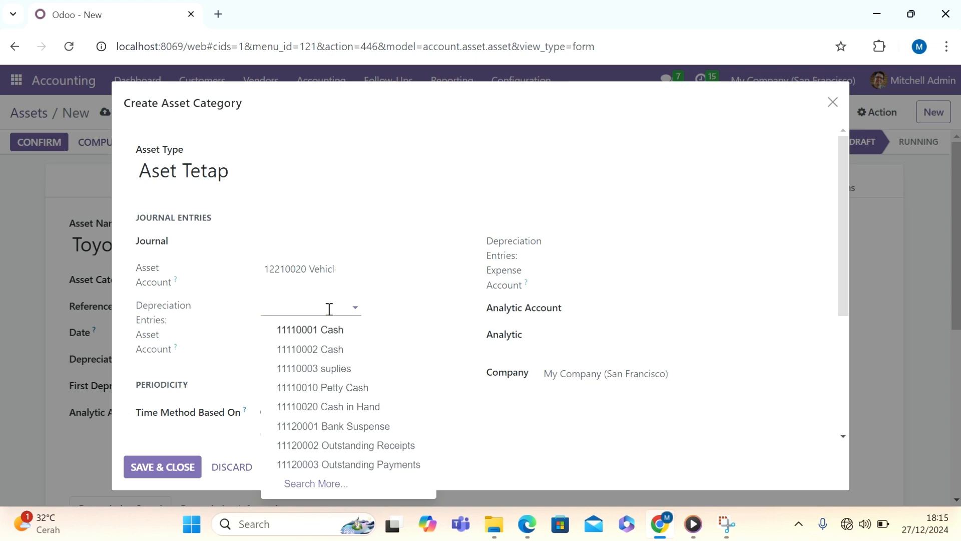
{"action": "type", "text": "1222"}
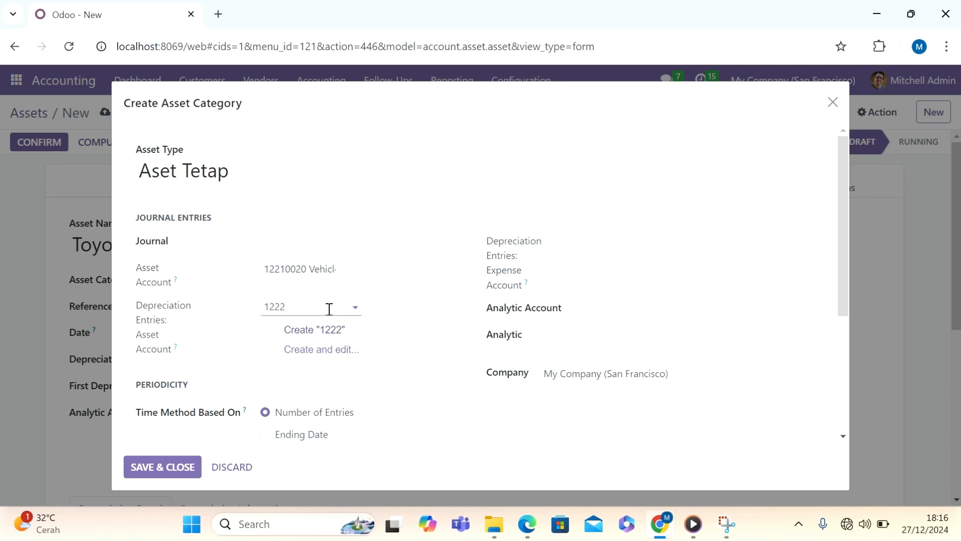
{"action": "key", "text": "BackSpace"}
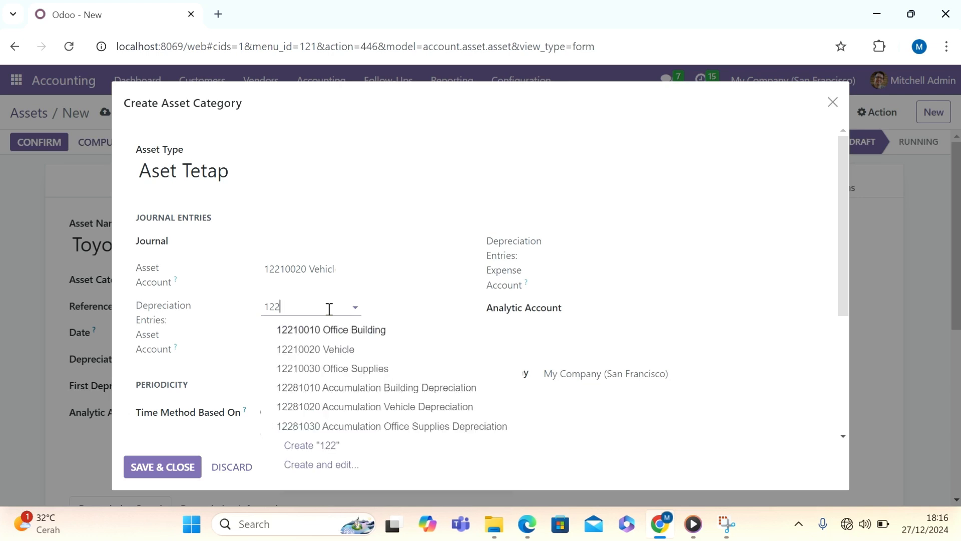
{"action": "type", "text": "1"}
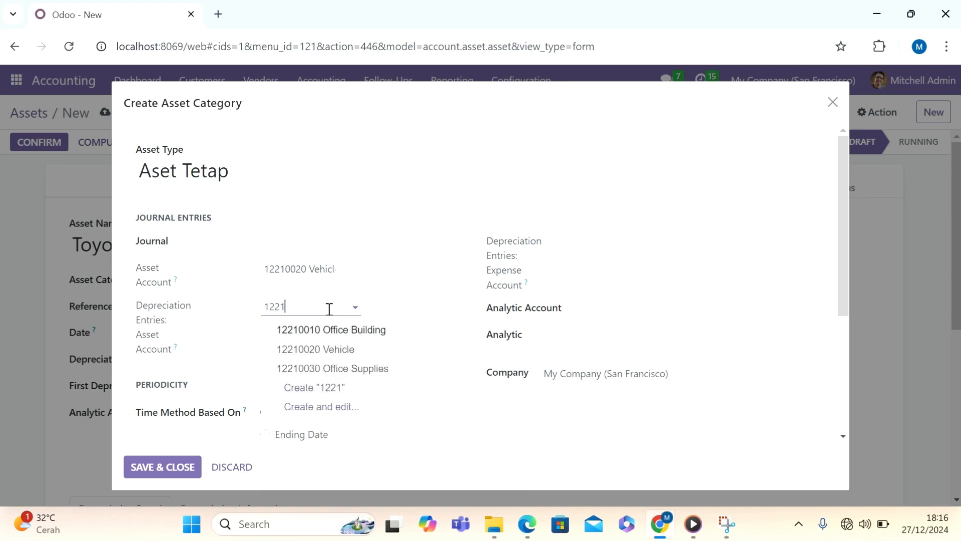
{"action": "type", "text": "004"}
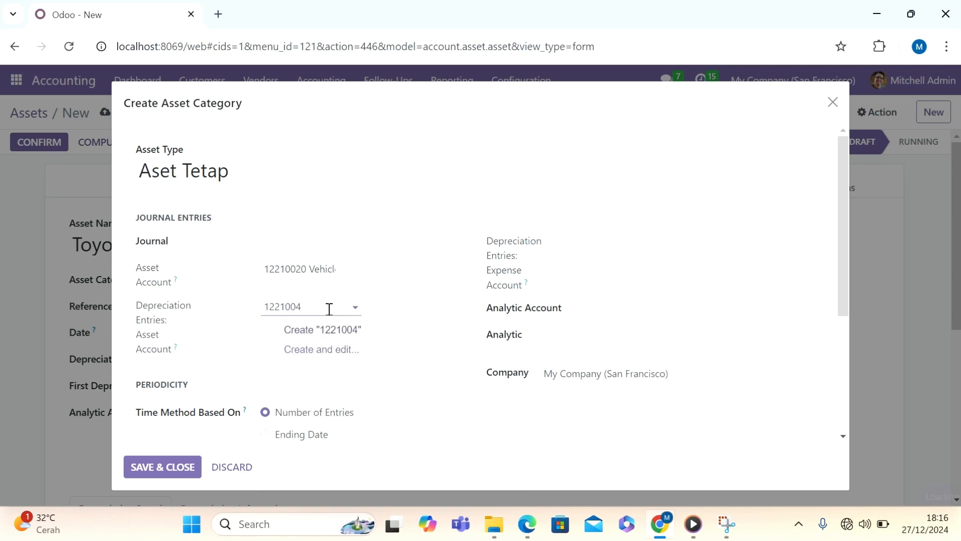
{"action": "type", "text": "0 Accumula"}
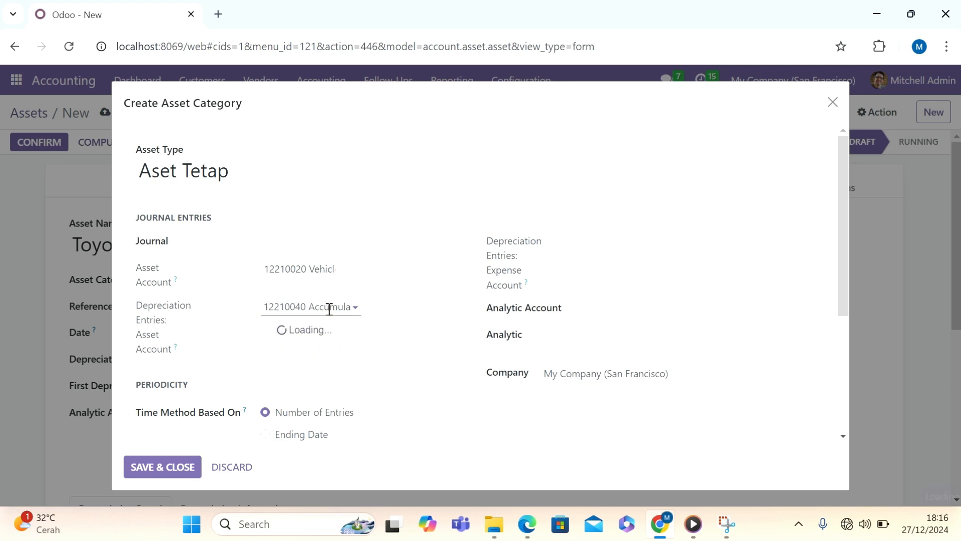
{"action": "type", "text": "ted De"}
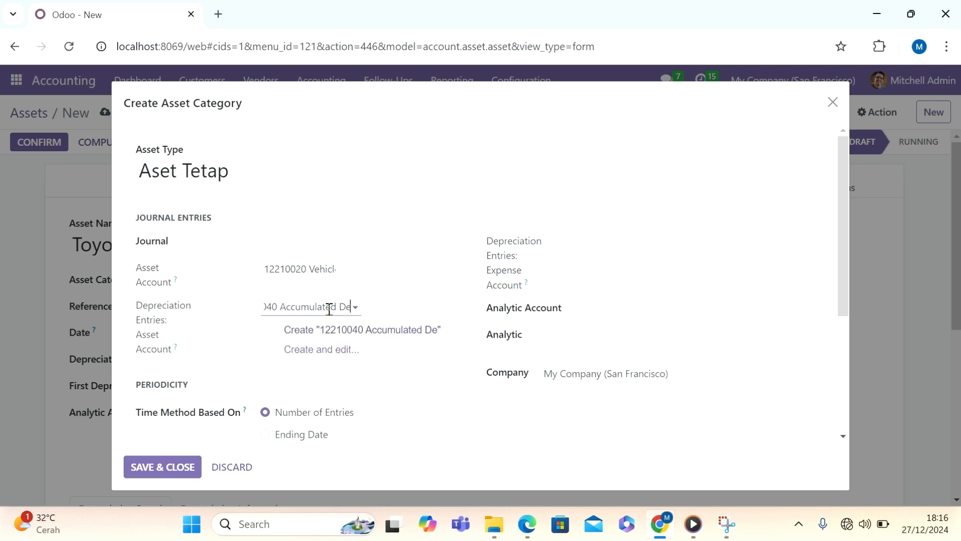
{"action": "type", "text": "prec"}
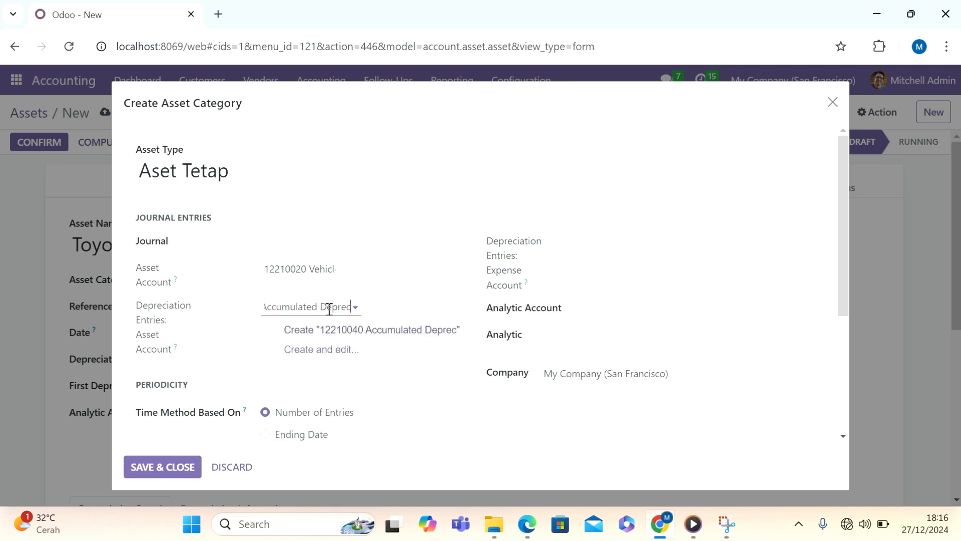
{"action": "type", "text": "iat"}
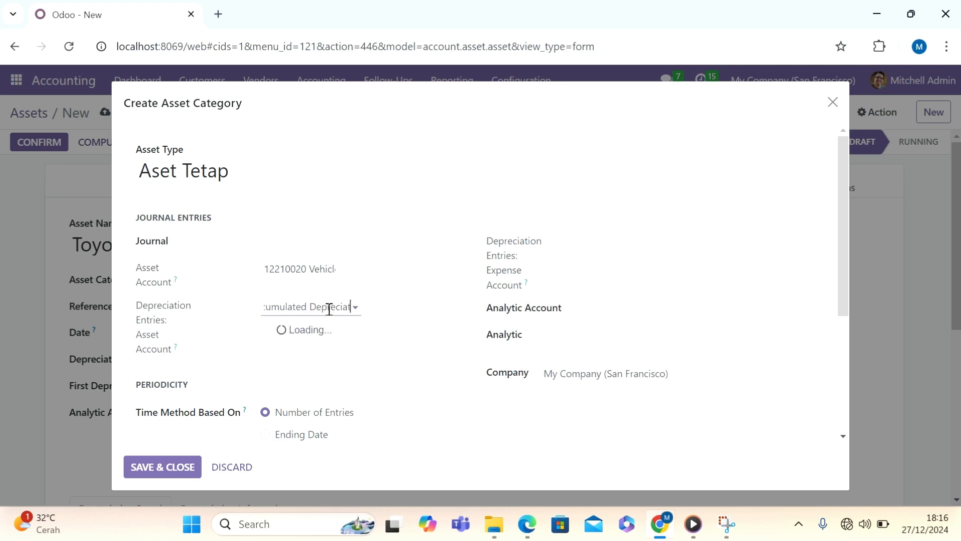
{"action": "type", "text": "ion"}
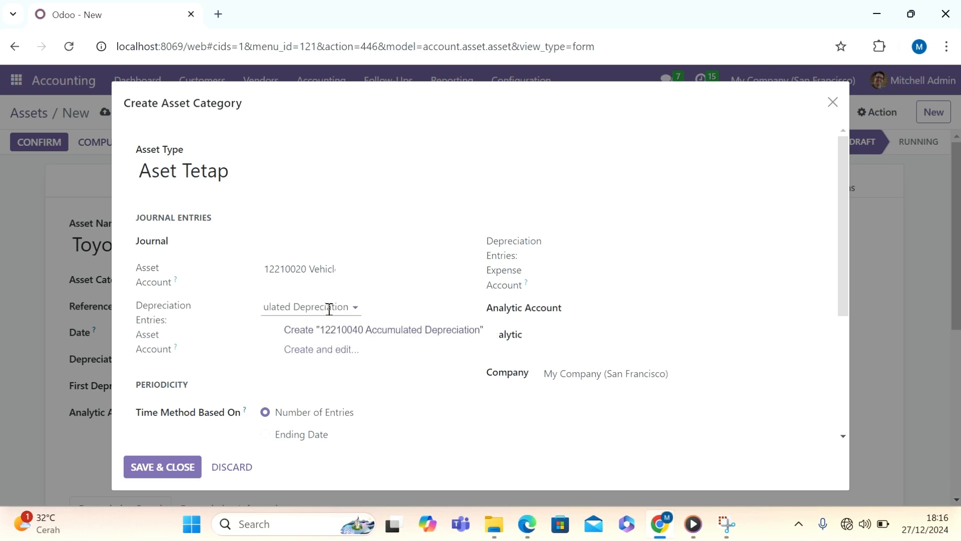
{"action": "type", "text": " Veh"}
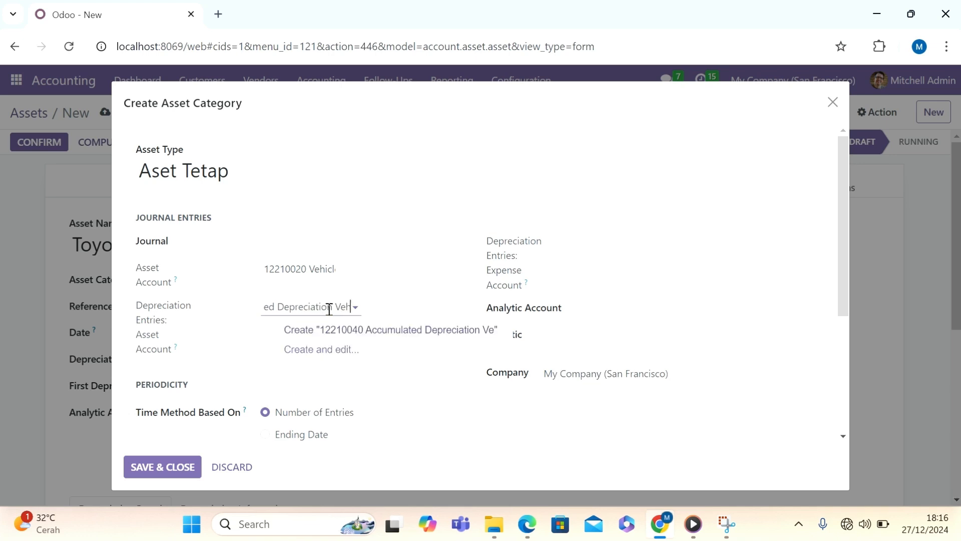
{"action": "type", "text": "icle"}
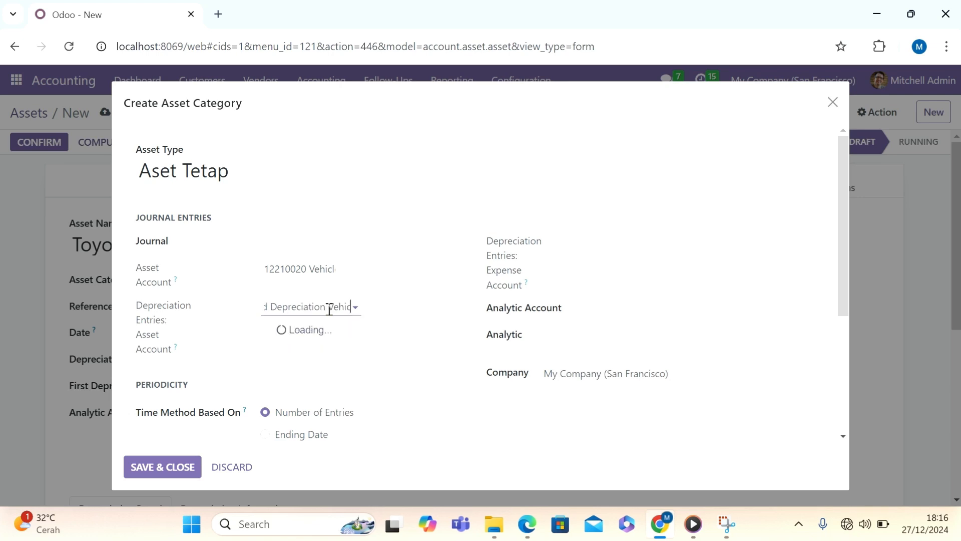
{"action": "type", "text": "s"}
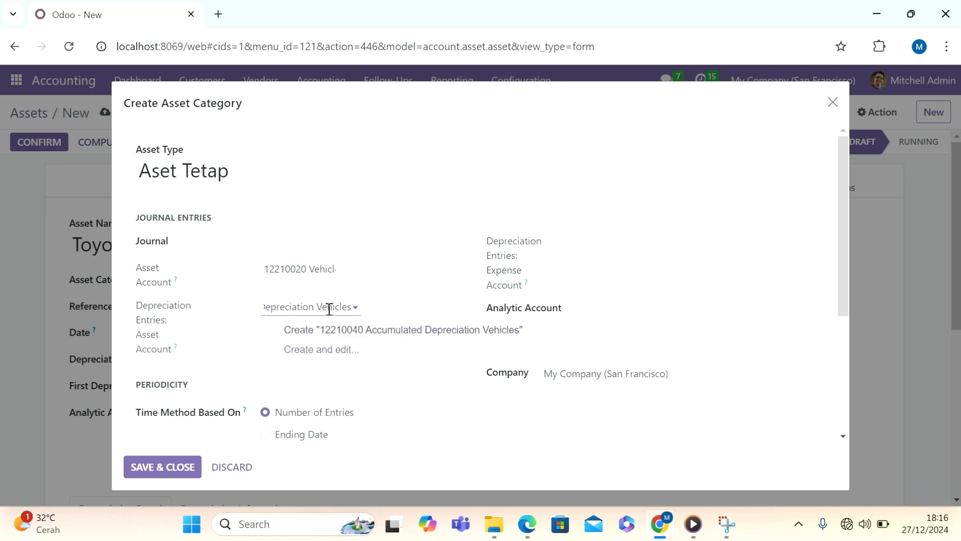
Clear the depreciation asset account field and enter '12210040 Accumulated Depreciation Vehicle'.
{"action": "left_click", "coordinate": [381, 290]}
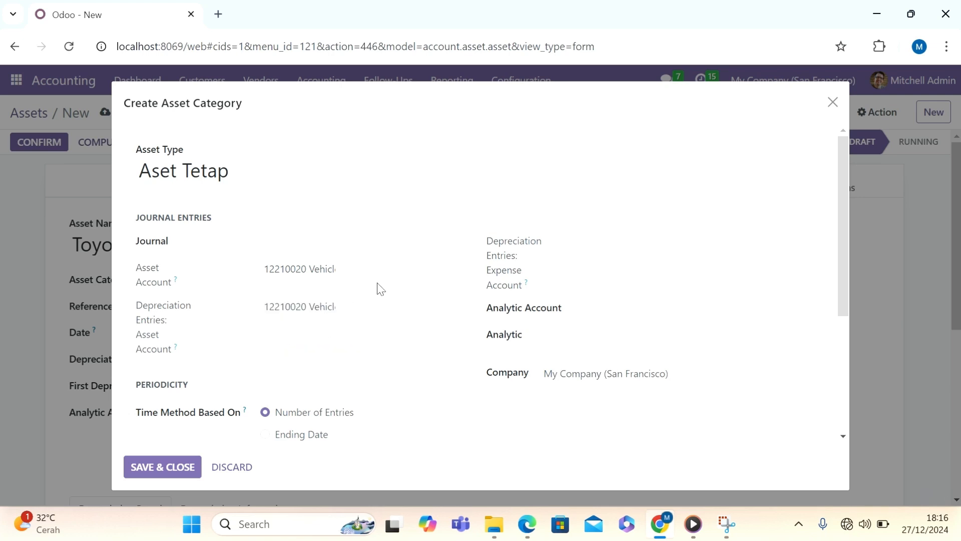
{"action": "left_click", "coordinate": [320, 305]}
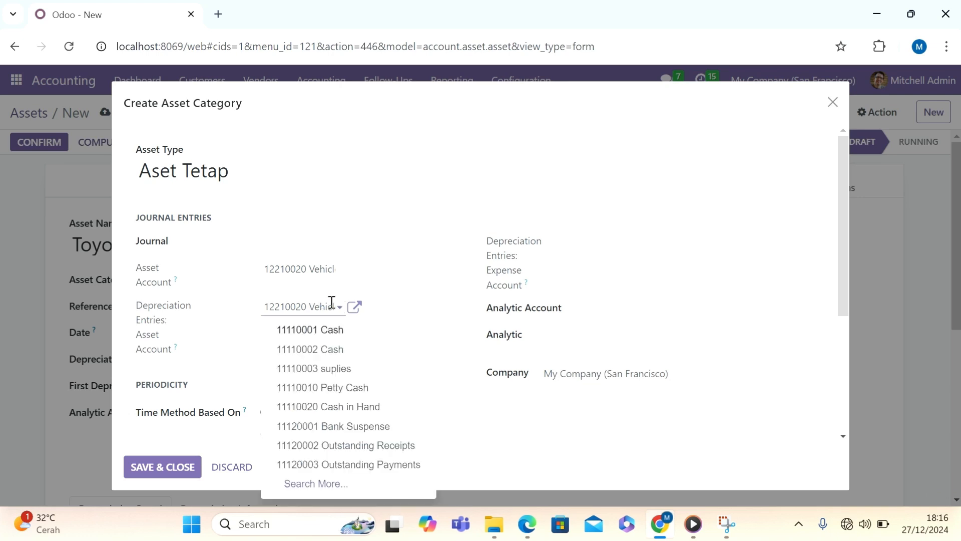
{"action": "key", "text": "BackSpace"}
{"action": "key", "text": "BackSpace"}
{"action": "key", "text": "BackSpace"}
{"action": "key", "text": "BackSpace"}
{"action": "key", "text": "BackSpace"}
{"action": "key", "text": "BackSpace"}
{"action": "key", "text": "BackSpace"}
{"action": "key", "text": "BackSpace"}
{"action": "key", "text": "BackSpace"}
{"action": "key", "text": "BackSpace"}
{"action": "key", "text": "BackSpace"}
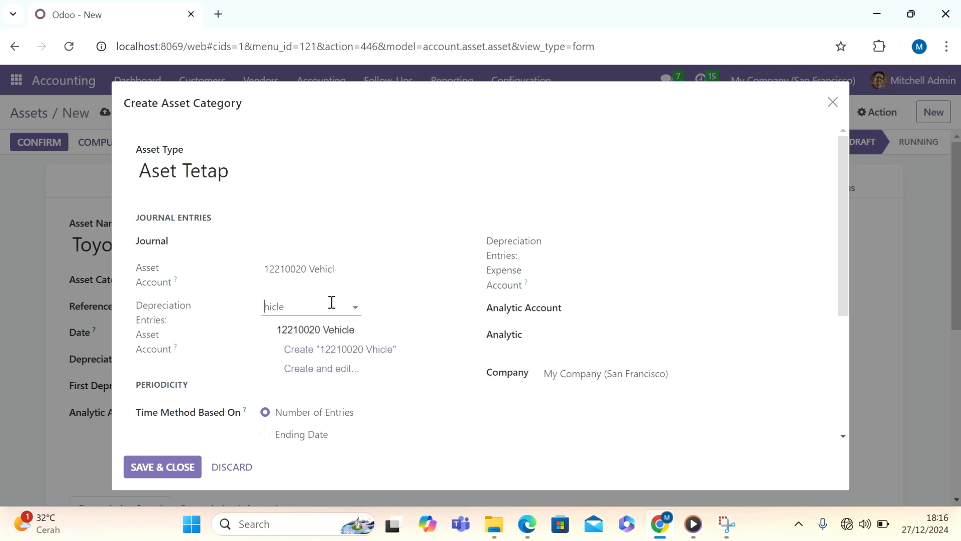
{"action": "left_click", "coordinate": [324, 303]}
{"action": "key", "text": "BackSpace"}
{"action": "key", "text": "BackSpace"}
{"action": "key", "text": "BackSpace"}
{"action": "key", "text": "BackSpace"}
{"action": "key", "text": "BackSpace"}
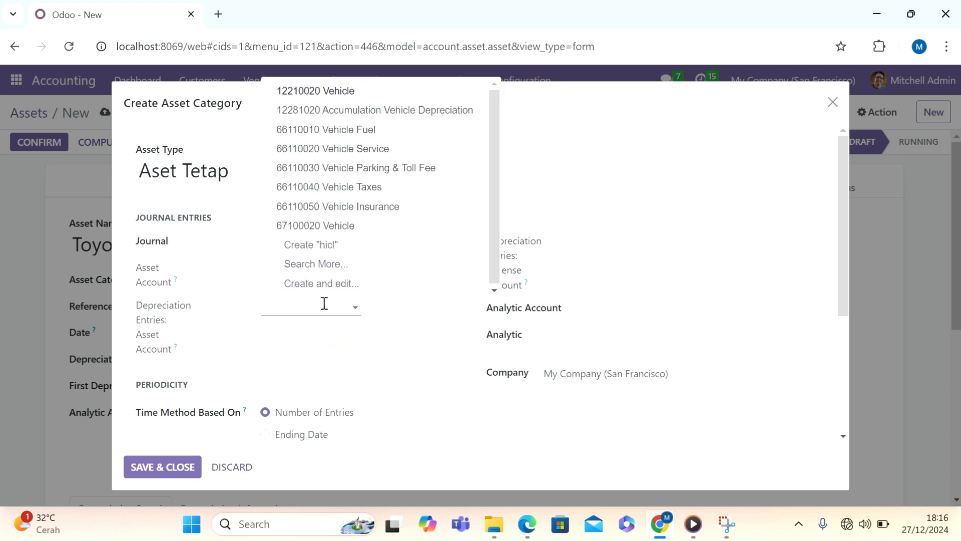
{"action": "type", "text": "122"}
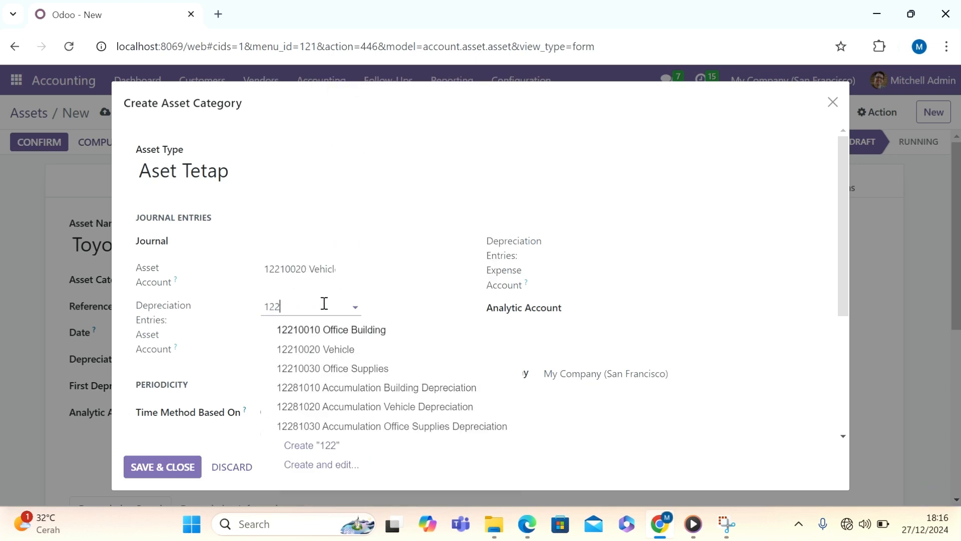
{"action": "type", "text": "1"}
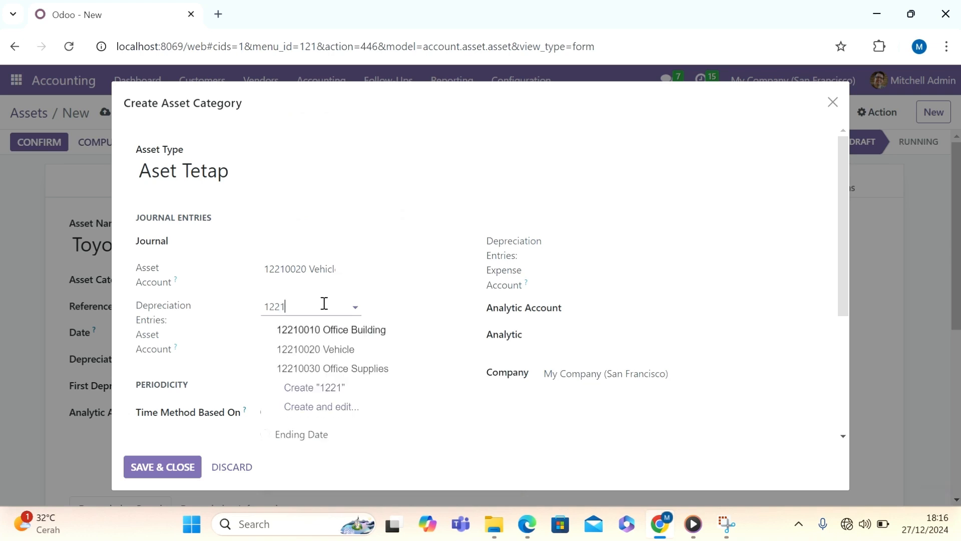
{"action": "type", "text": "0040"}
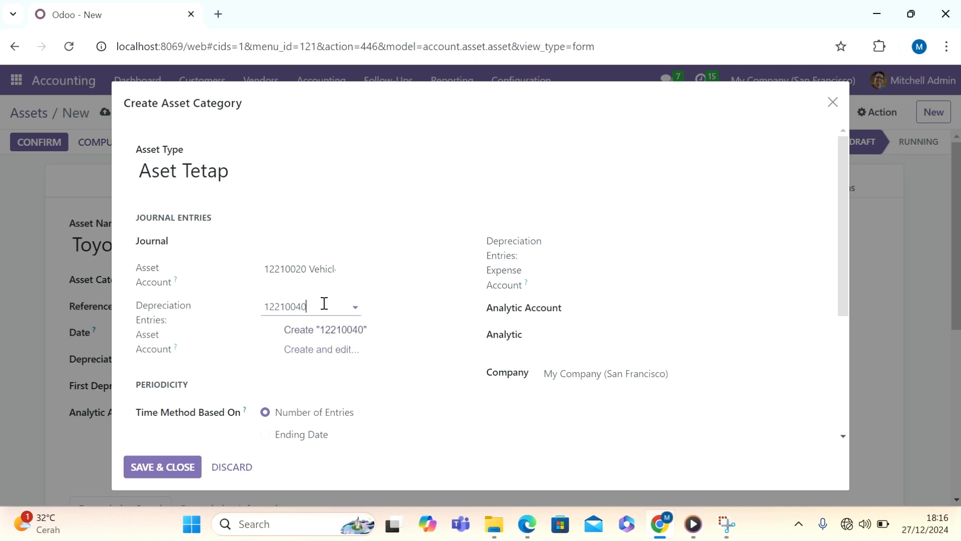
{"action": "type", "text": " A"}
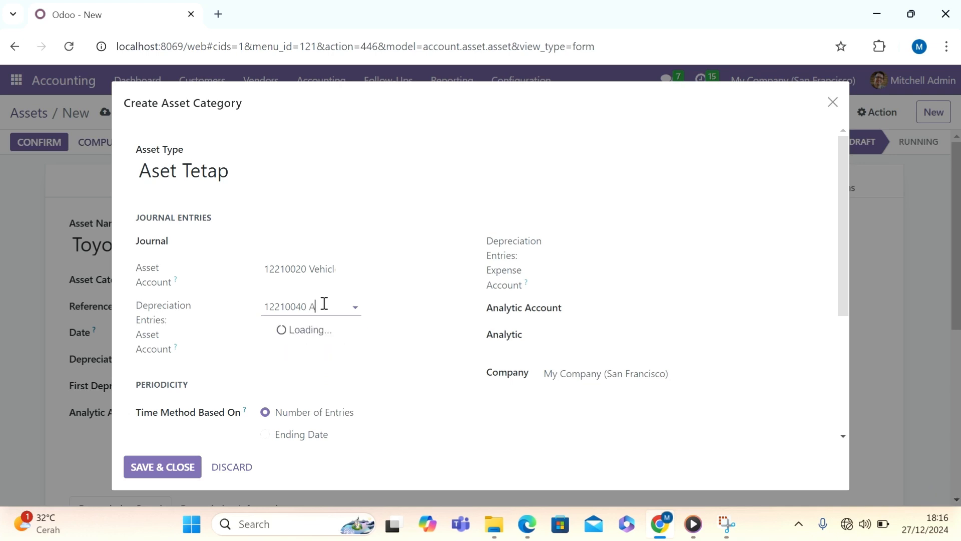
{"action": "type", "text": "ccumulated Deprec"}
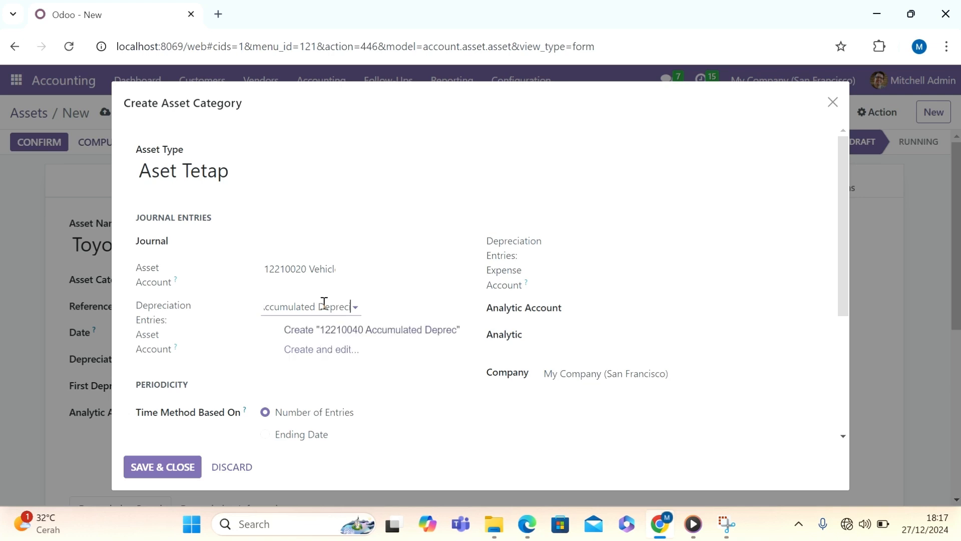
{"action": "type", "text": "iation"}
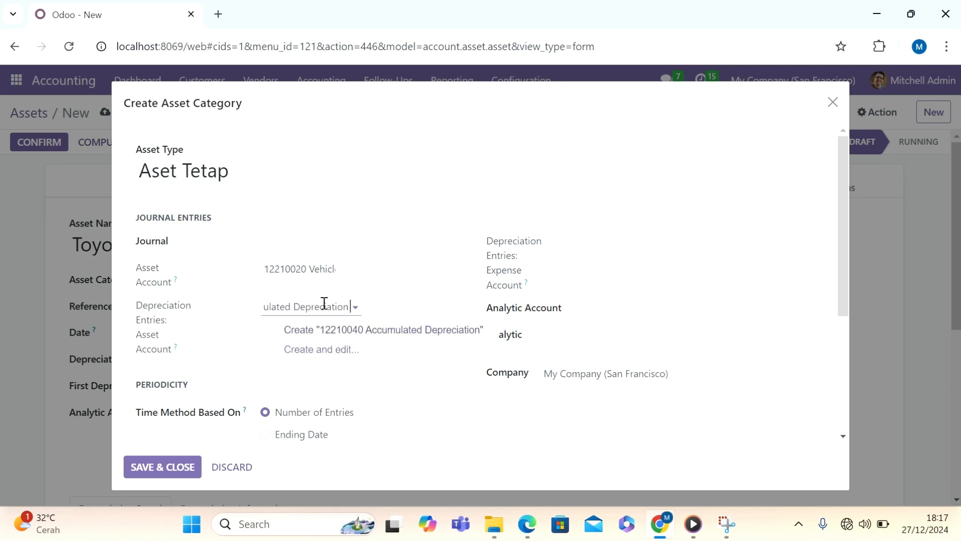
{"action": "type", "text": " Vehic"}
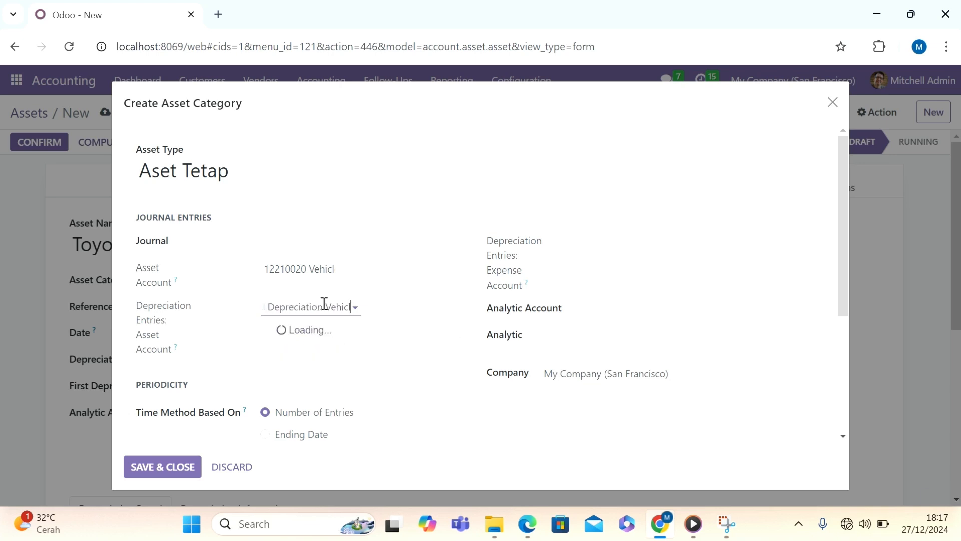
{"action": "type", "text": "le"}
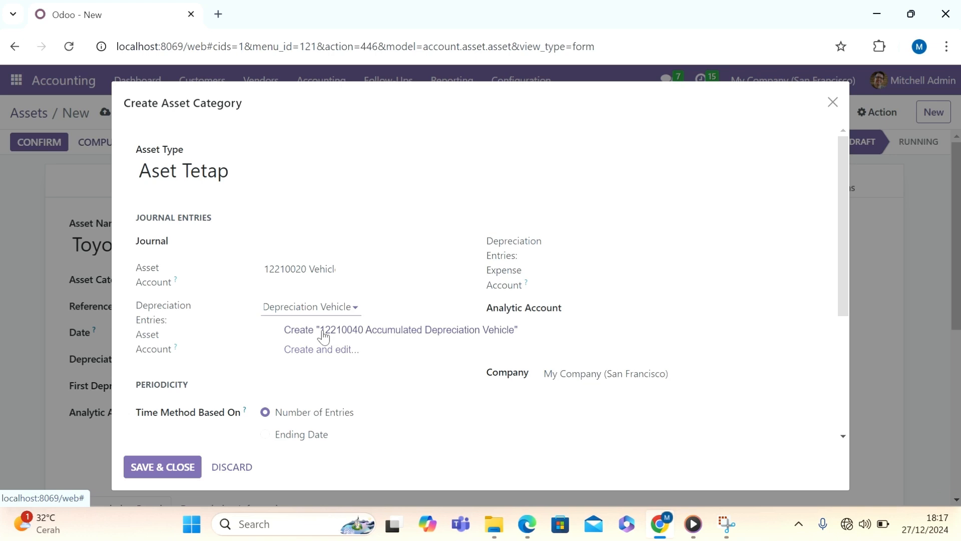
Create and save Fixed Assets account 12210040 Accumulated Depreciation Vehicle for the category.
{"action": "left_click", "coordinate": [323, 330]}
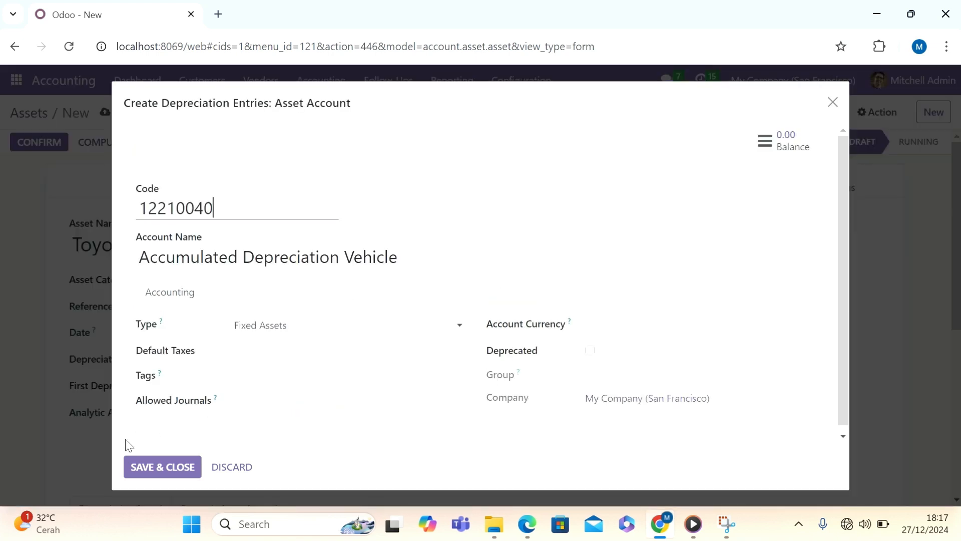
{"action": "left_click", "coordinate": [417, 253]}
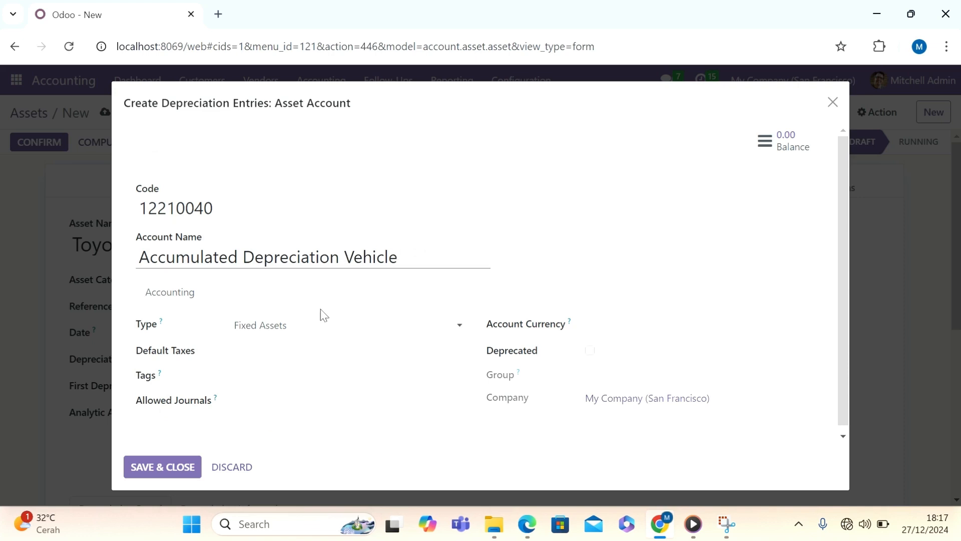
{"action": "left_click", "coordinate": [167, 466]}
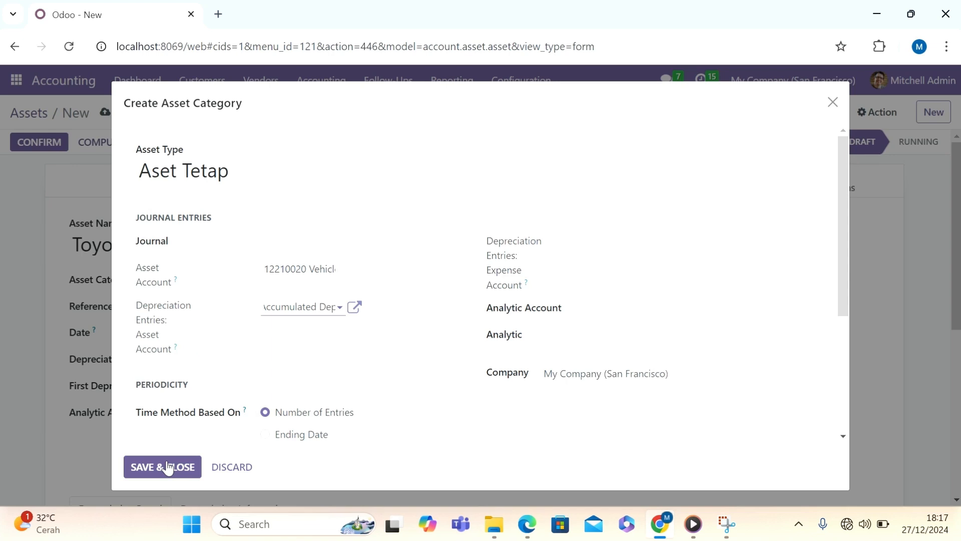
{"action": "left_click", "coordinate": [323, 307]}
{"action": "left_click", "coordinate": [363, 302]}
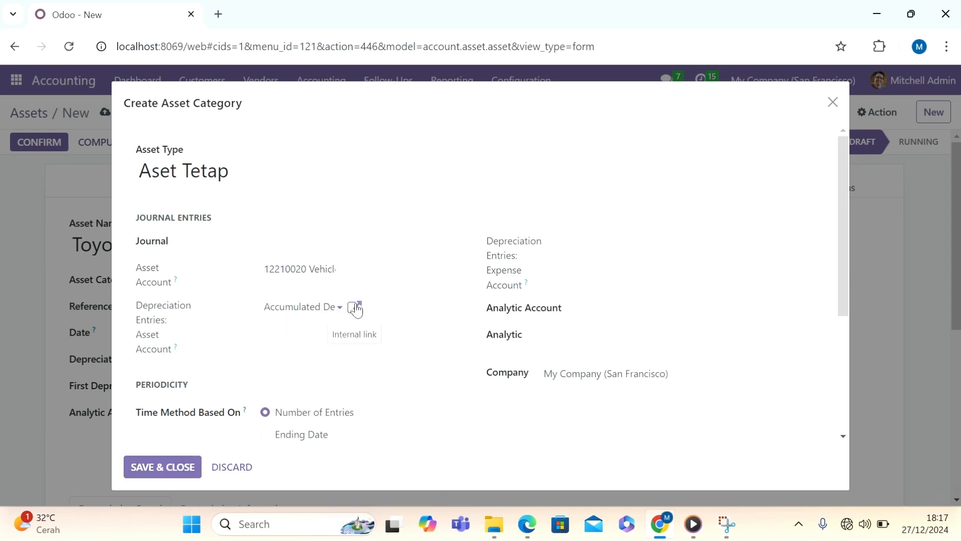
{"action": "left_click", "coordinate": [355, 307]}
Create account 63110200 Depreciation Of Tangible Fixed and set it as the depreciation expense account.
{"action": "left_click", "coordinate": [168, 467]}
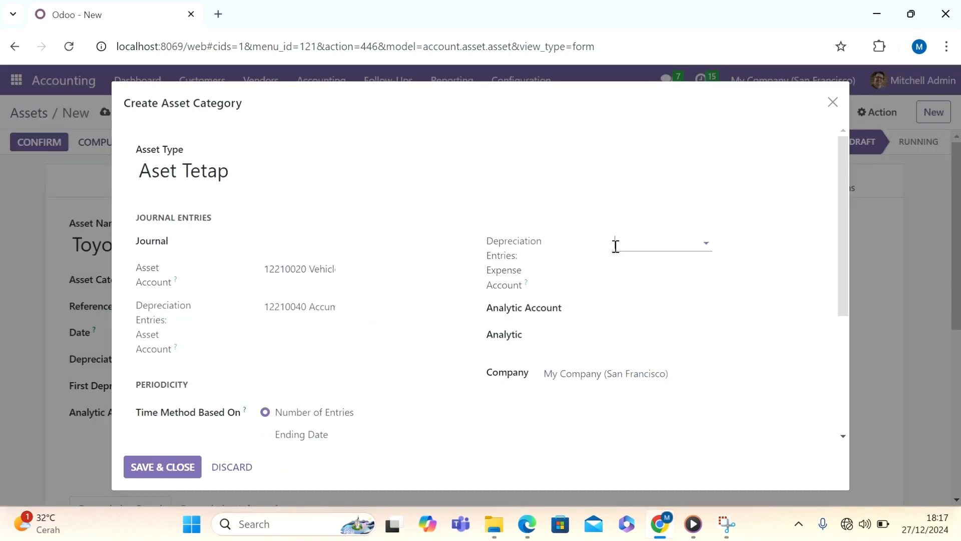
{"action": "left_click", "coordinate": [616, 245]}
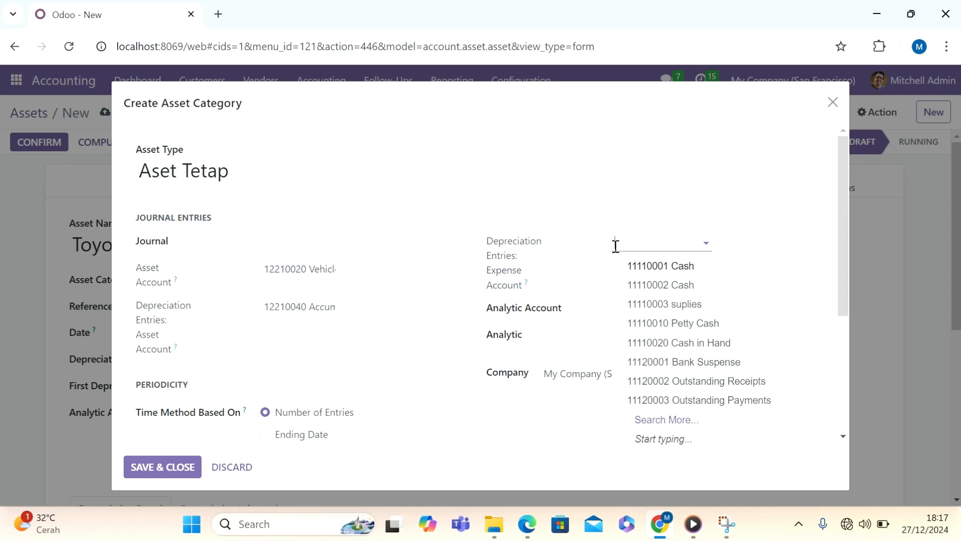
{"action": "type", "text": "63"}
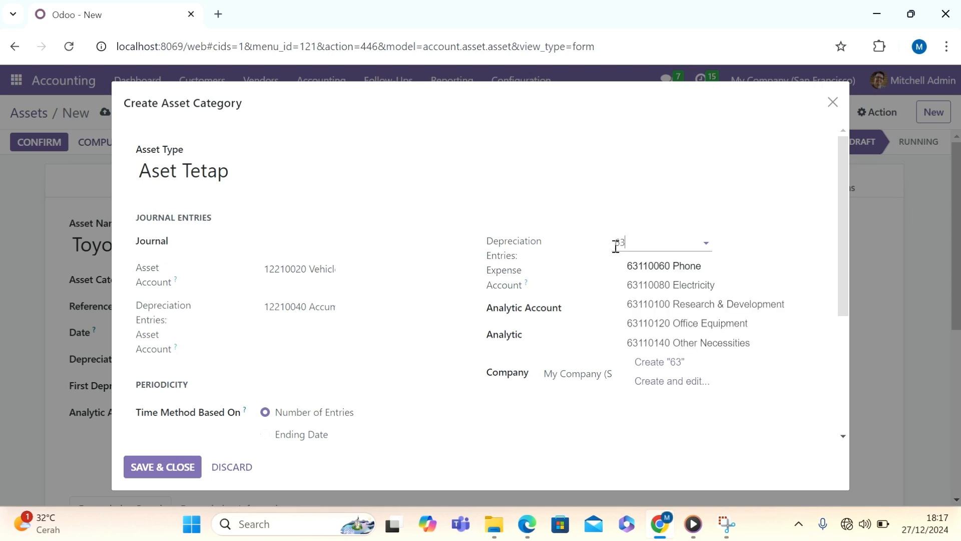
{"action": "type", "text": "110200"}
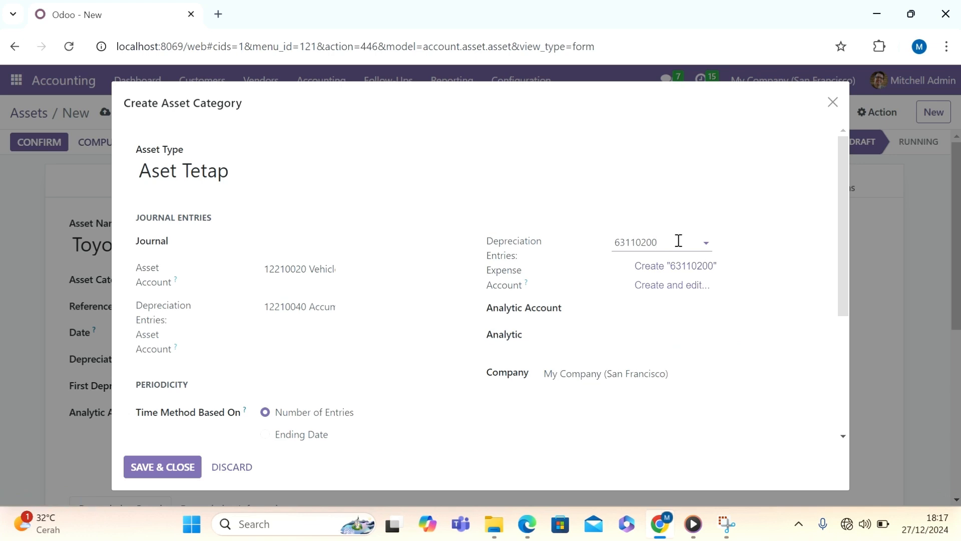
{"action": "type", "text": " Depreciation"}
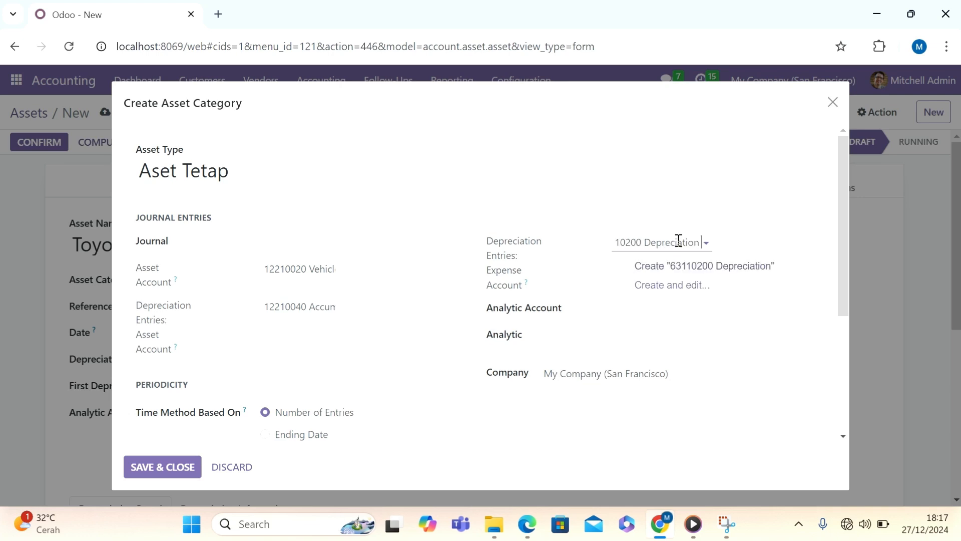
{"action": "type", "text": " Of Tang"}
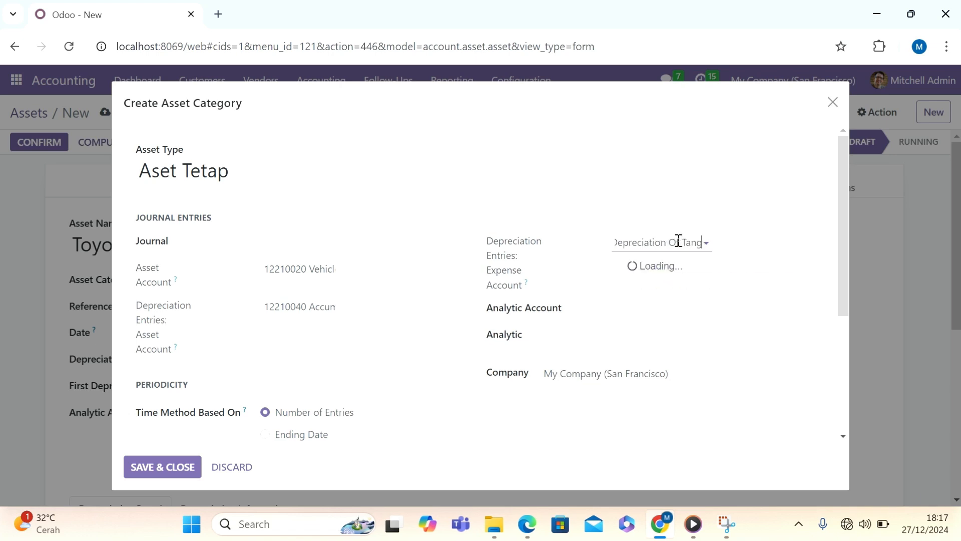
{"action": "type", "text": "ible"}
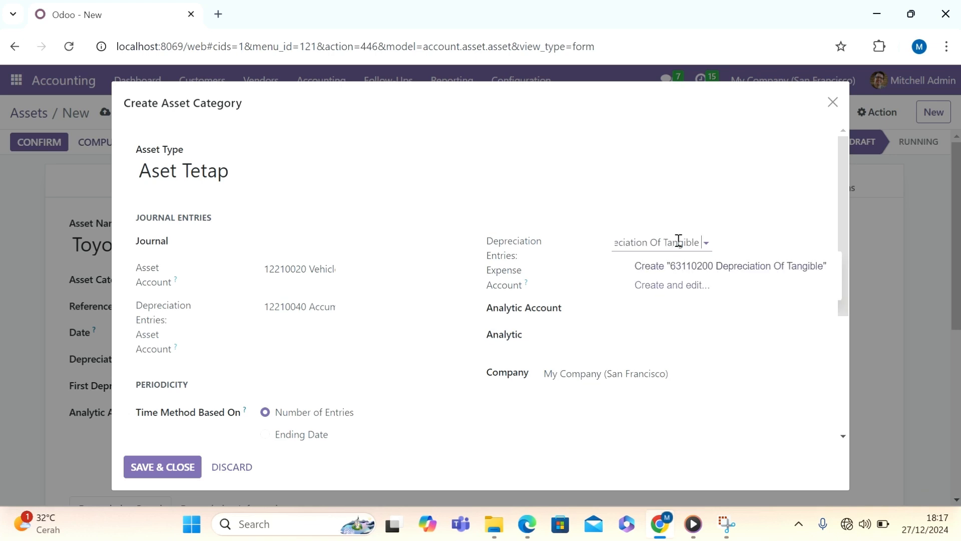
{"action": "type", "text": " Fixed"}
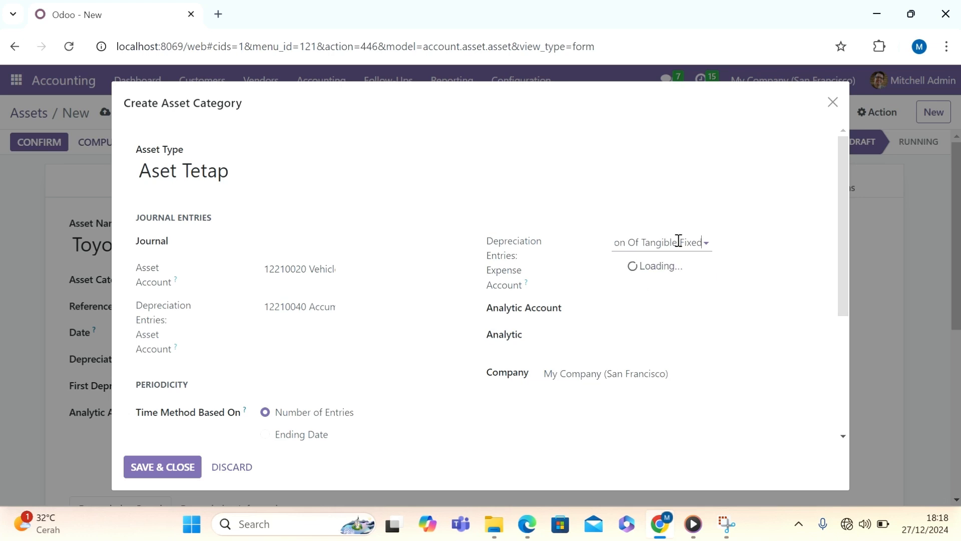
{"action": "left_click", "coordinate": [689, 270]}
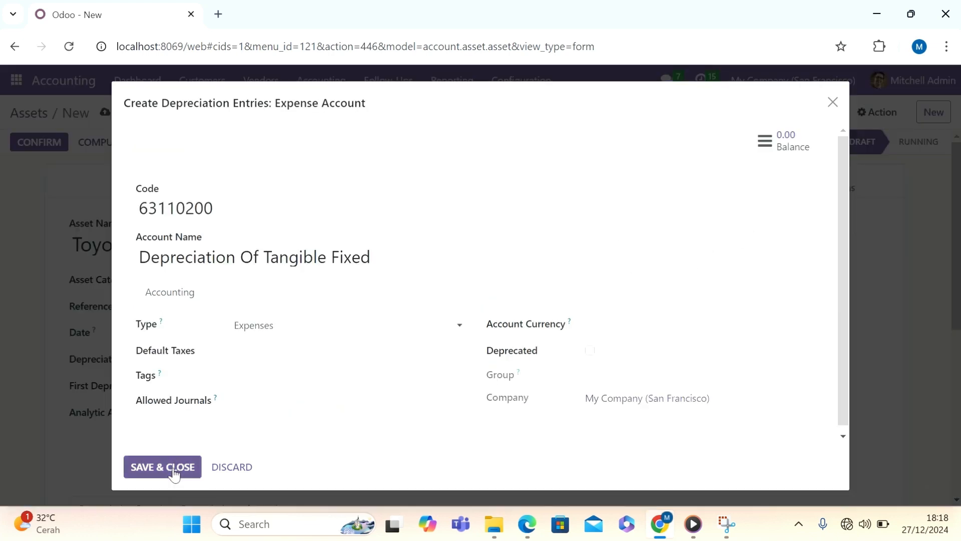
{"action": "left_click", "coordinate": [172, 469]}
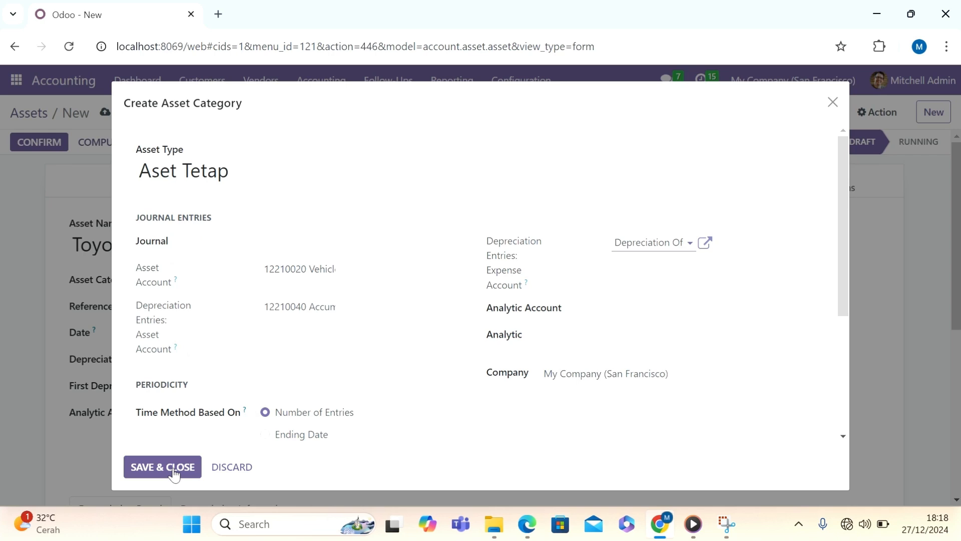
{"action": "left_click", "coordinate": [707, 244]}
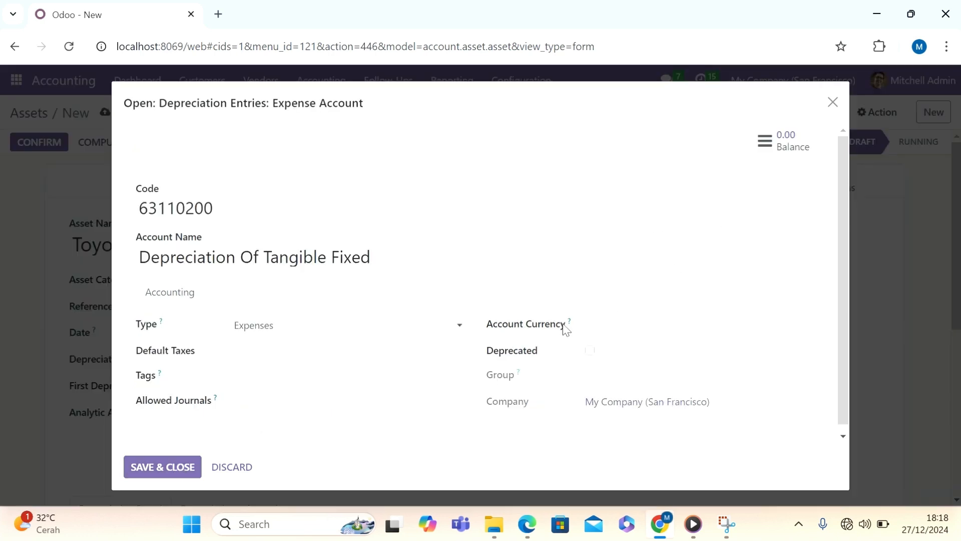
{"action": "left_click", "coordinate": [140, 470]}
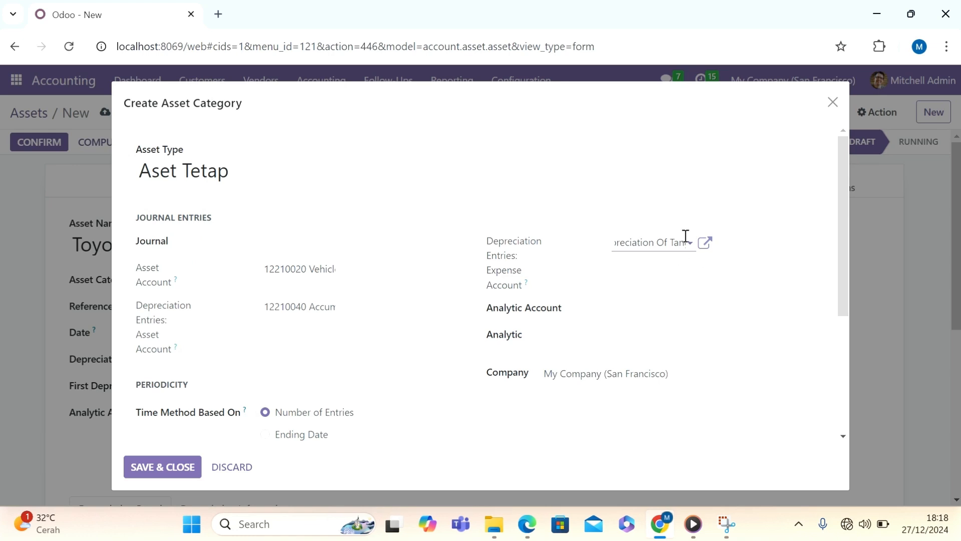
{"action": "left_click", "coordinate": [667, 243]}
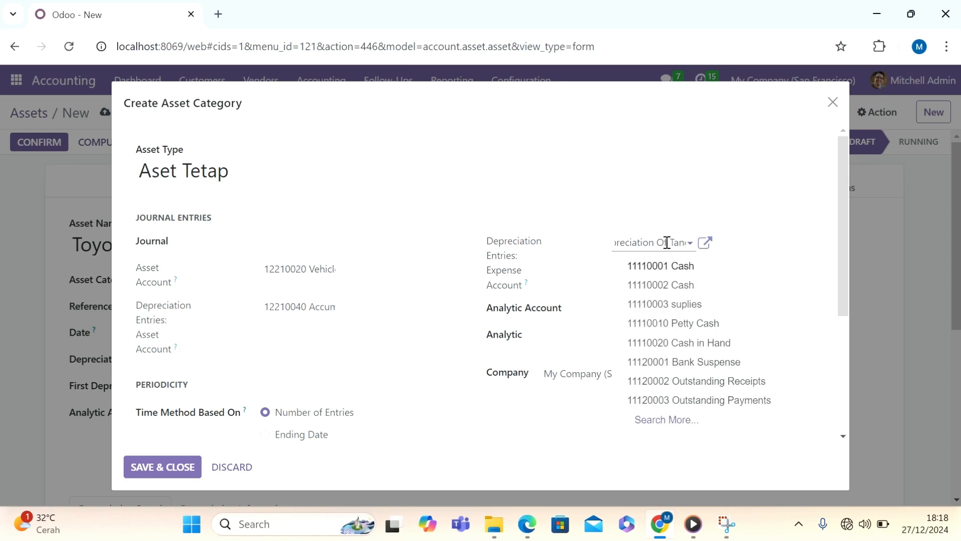
{"action": "left_click", "coordinate": [715, 247]}
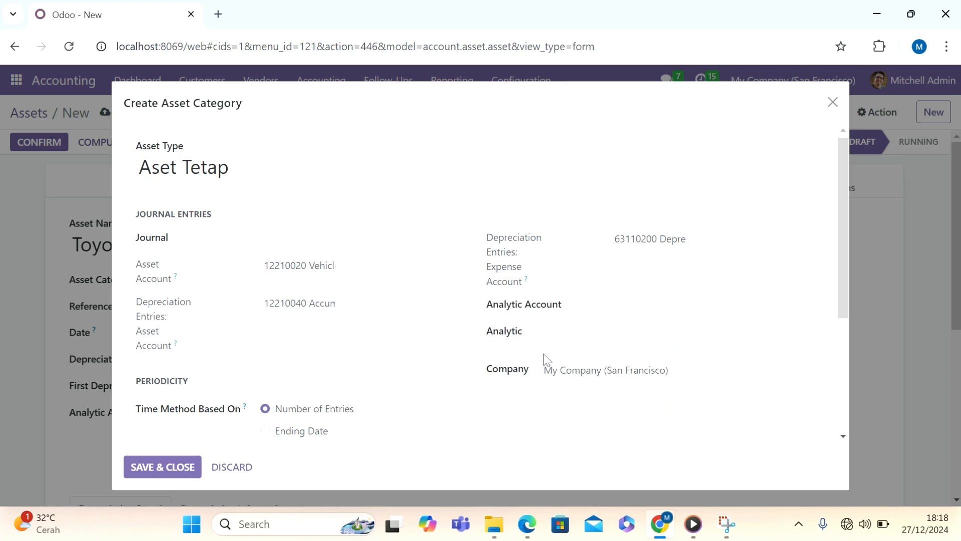
Save Aset Tetap with 10 entries every 12 months and the Miscellaneous Operations journal.
{"action": "scroll", "coordinate": [547, 359], "scroll_direction": "down", "scroll_amount": 1}
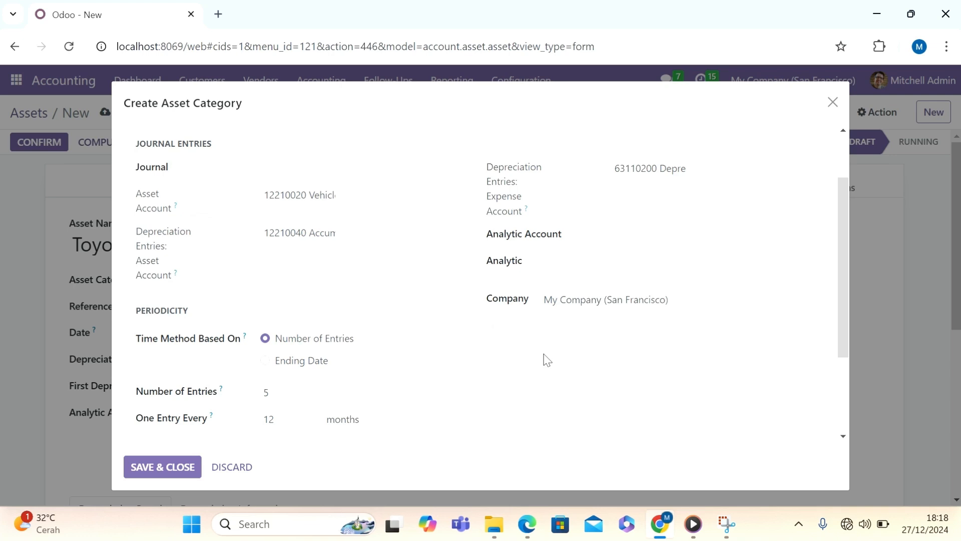
{"action": "scroll", "coordinate": [547, 360], "scroll_direction": "down", "scroll_amount": 1}
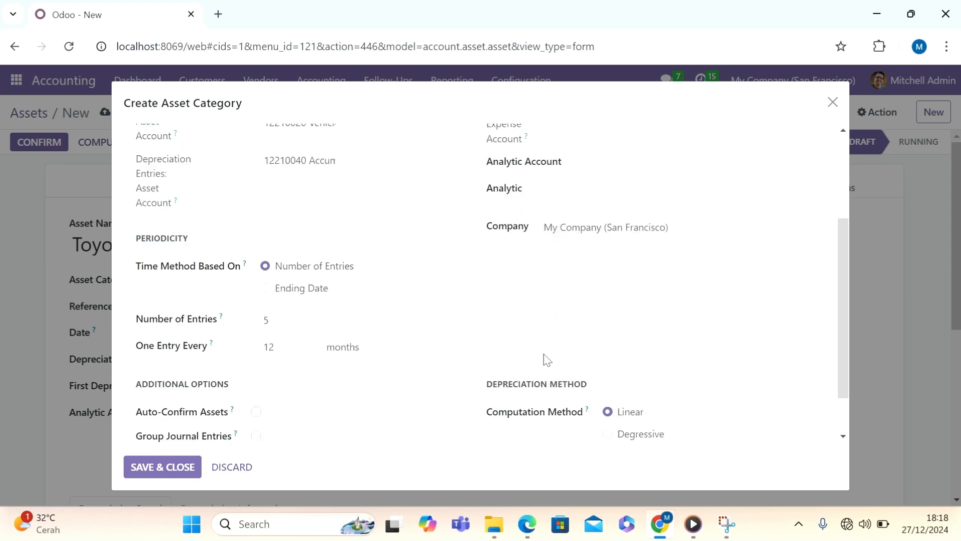
{"action": "scroll", "coordinate": [546, 359], "scroll_direction": "down", "scroll_amount": 1}
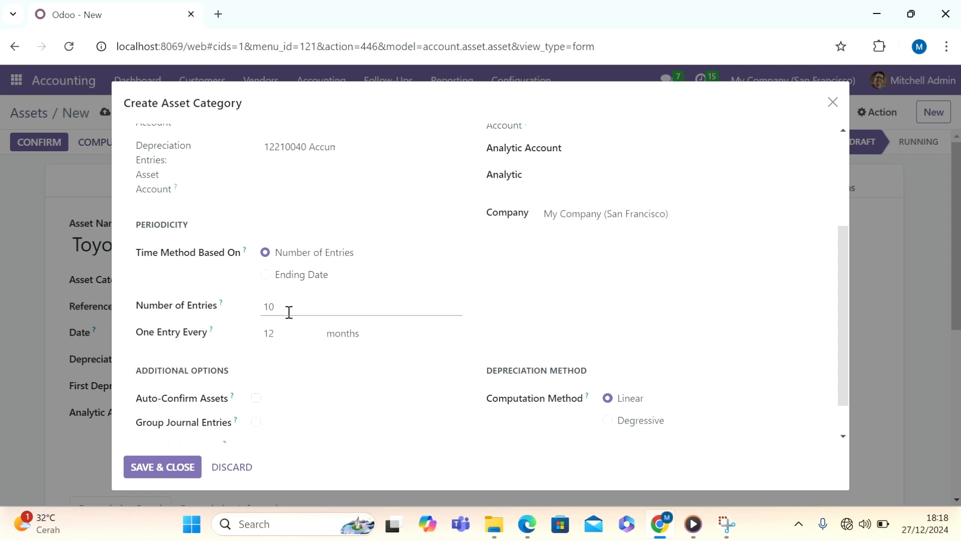
{"action": "scroll", "coordinate": [289, 312], "scroll_direction": "down", "scroll_amount": 1}
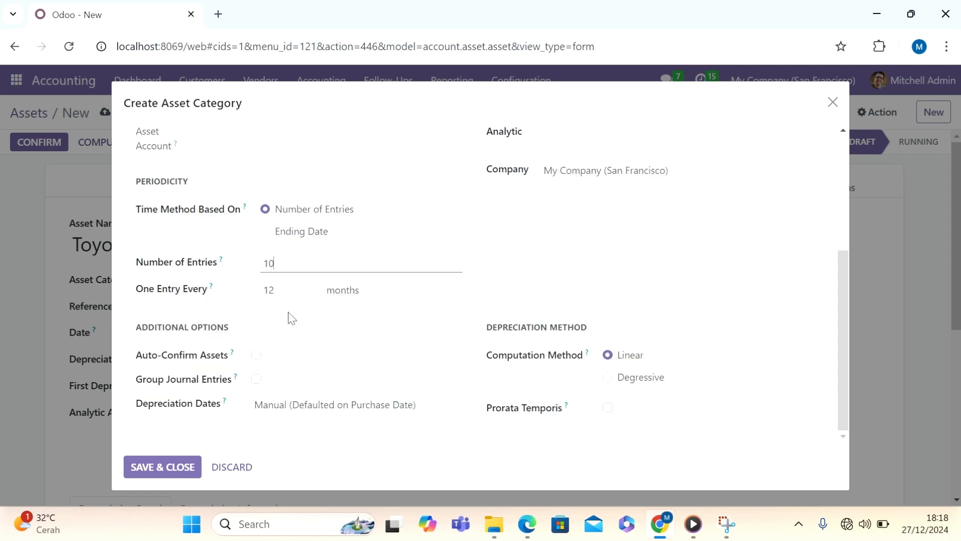
{"action": "left_click", "coordinate": [168, 469]}
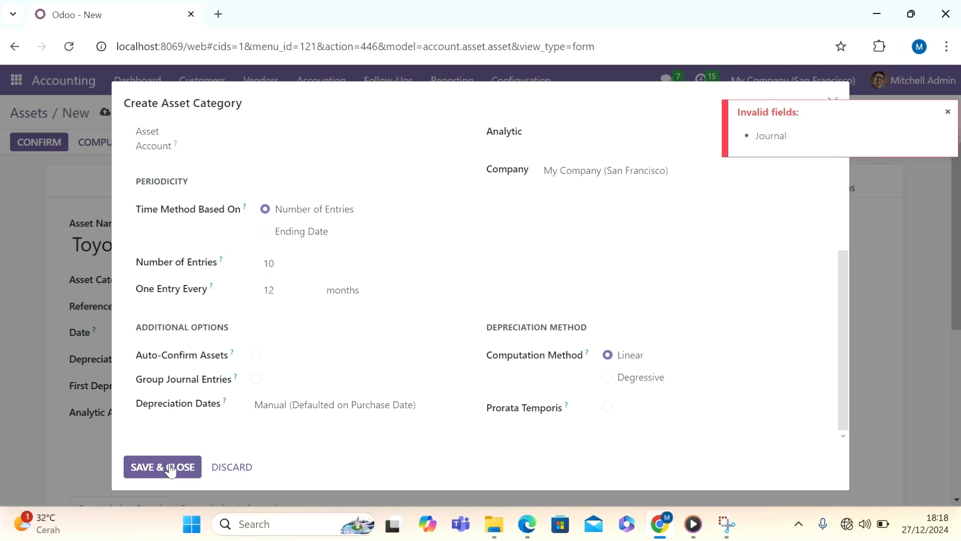
{"action": "scroll", "coordinate": [170, 471], "scroll_direction": "up", "scroll_amount": 4}
{"action": "left_click", "coordinate": [304, 242]}
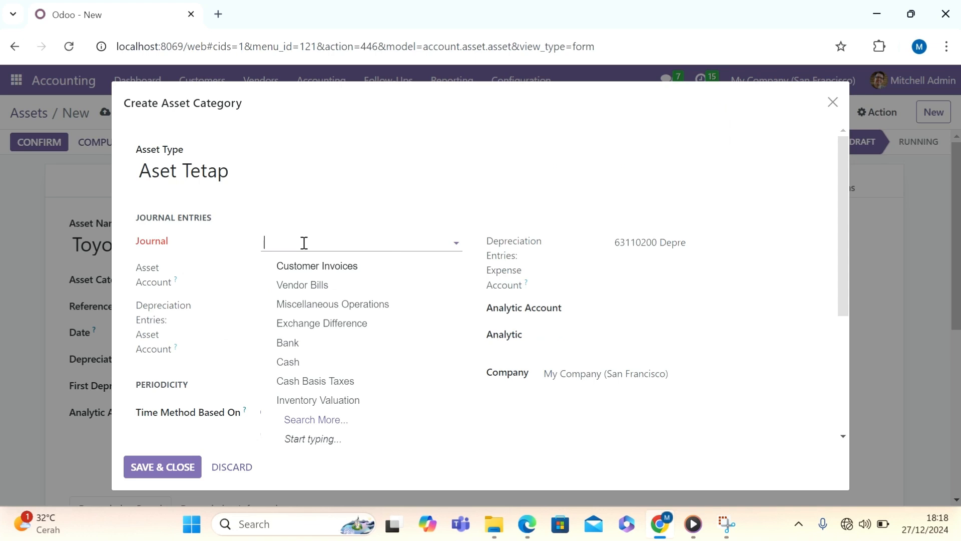
{"action": "left_click", "coordinate": [321, 305]}
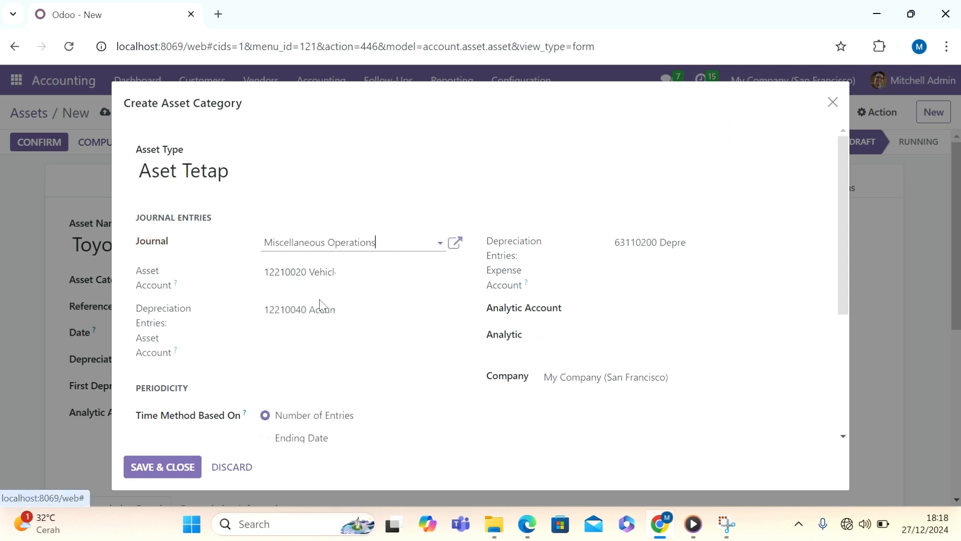
{"action": "left_click", "coordinate": [166, 469]}
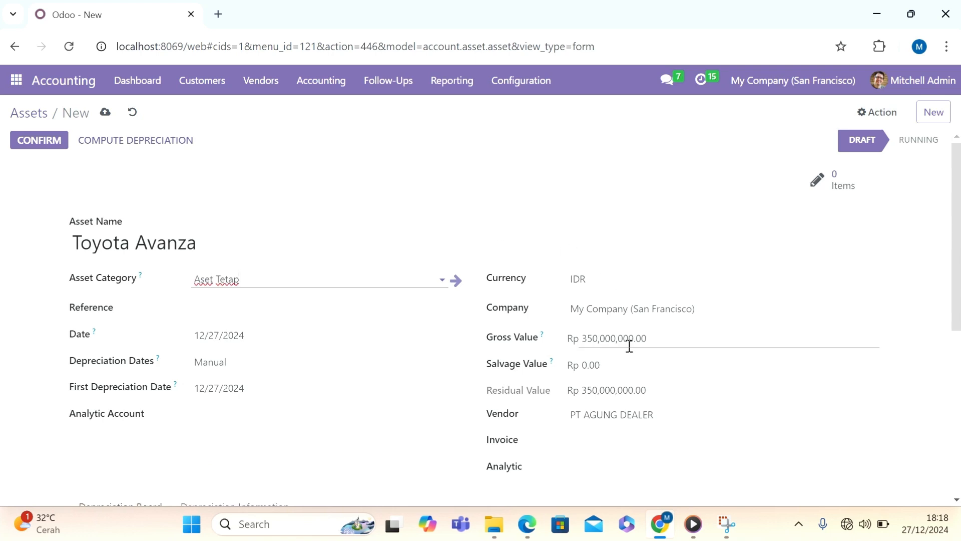
Review the Depreciation Information tab and save the Toyota Avanza asset.
{"action": "scroll", "coordinate": [628, 344], "scroll_direction": "down", "scroll_amount": 3}
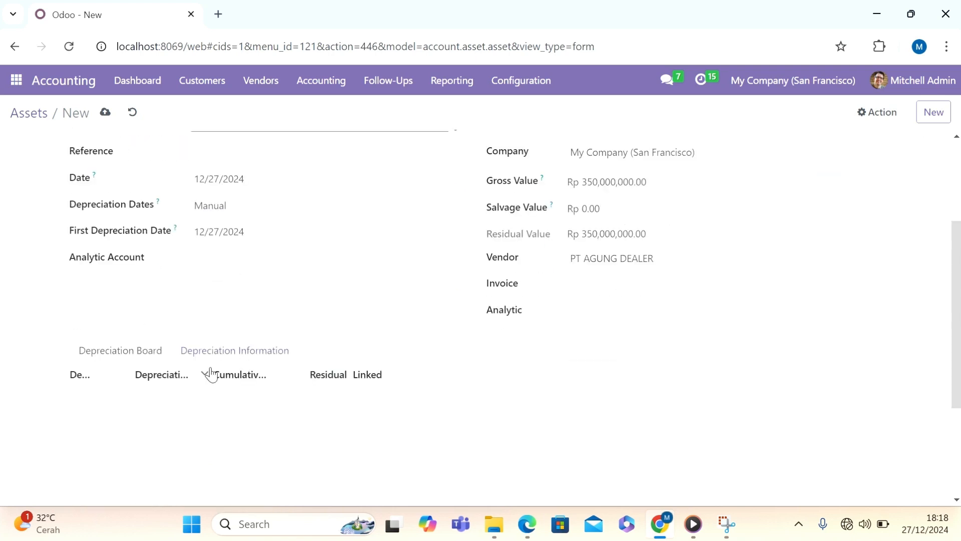
{"action": "left_click", "coordinate": [217, 356]}
{"action": "scroll", "coordinate": [219, 357], "scroll_direction": "down", "scroll_amount": 3}
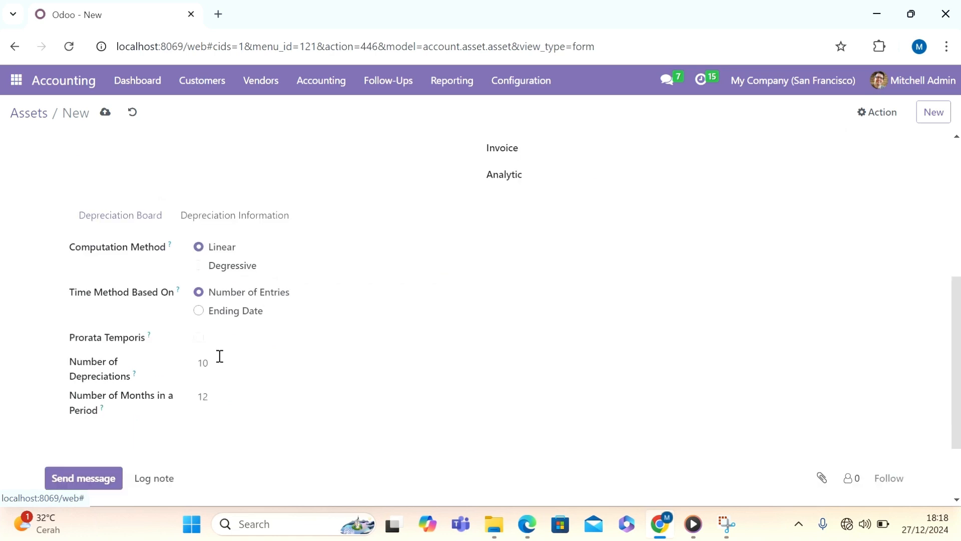
{"action": "scroll", "coordinate": [219, 356], "scroll_direction": "up", "scroll_amount": 6}
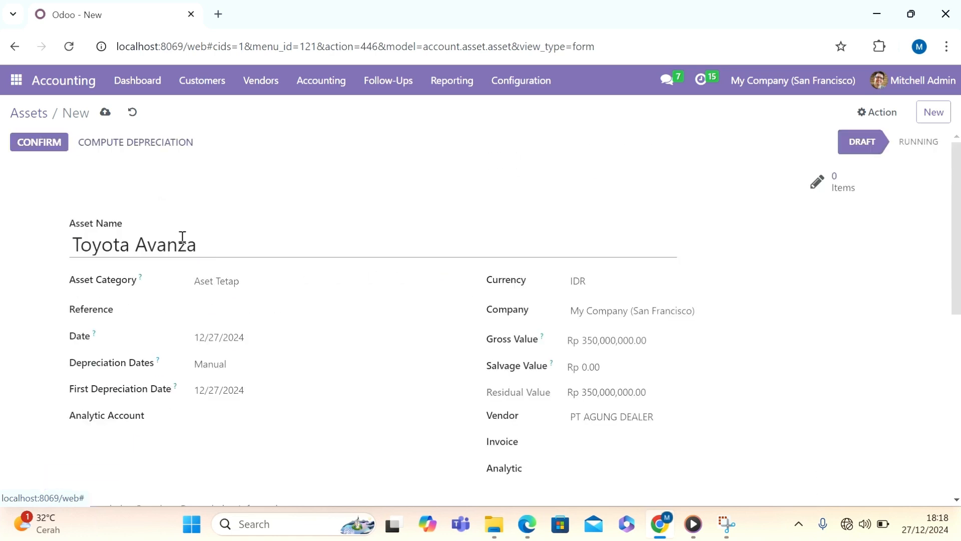
{"action": "left_click", "coordinate": [104, 111]}
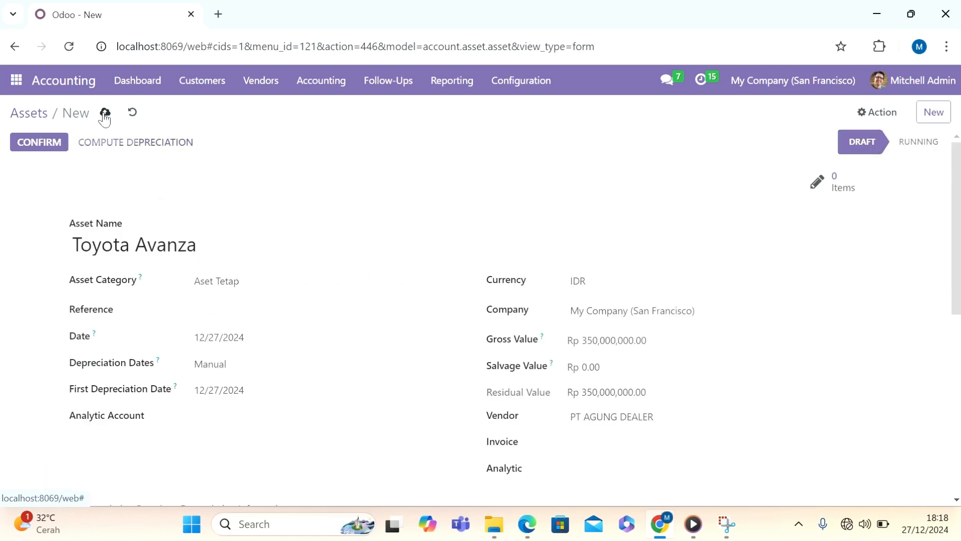
Check the depreciation board: ten yearly 35,000,000.00 lines from 12/27/2024 to 12/27/2033.
{"action": "scroll", "coordinate": [379, 300], "scroll_direction": "down", "scroll_amount": 3}
{"action": "scroll", "coordinate": [379, 300], "scroll_direction": "down", "scroll_amount": 3}
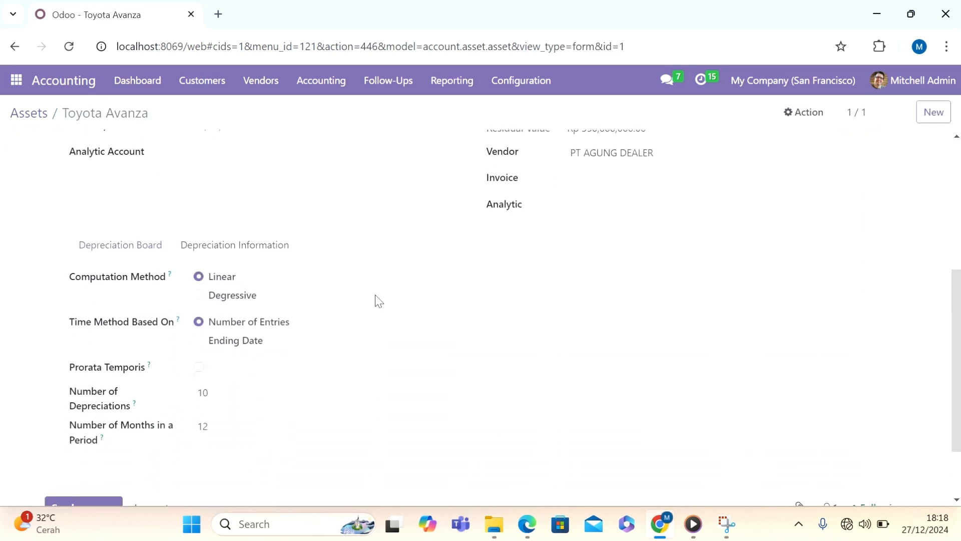
{"action": "left_click", "coordinate": [105, 243]}
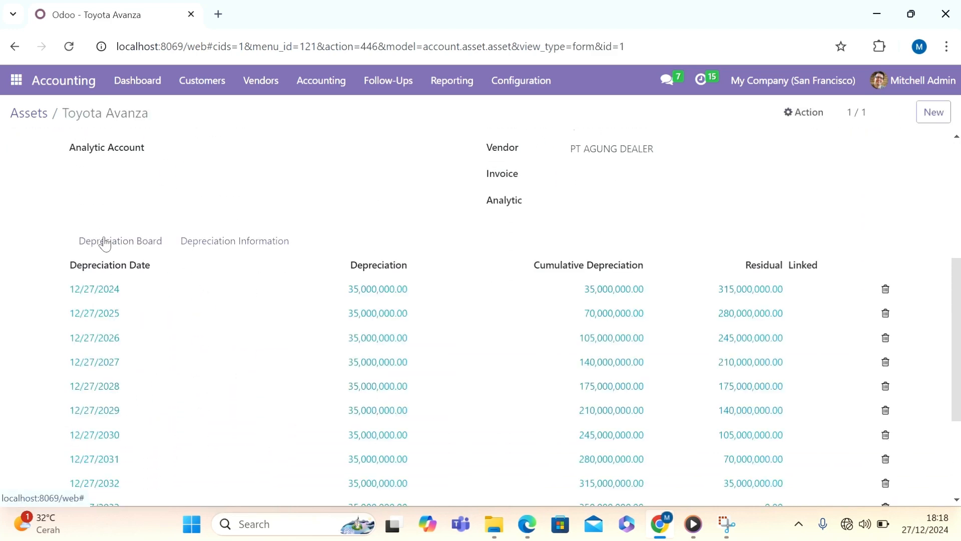
{"action": "scroll", "coordinate": [104, 243], "scroll_direction": "down", "scroll_amount": 2}
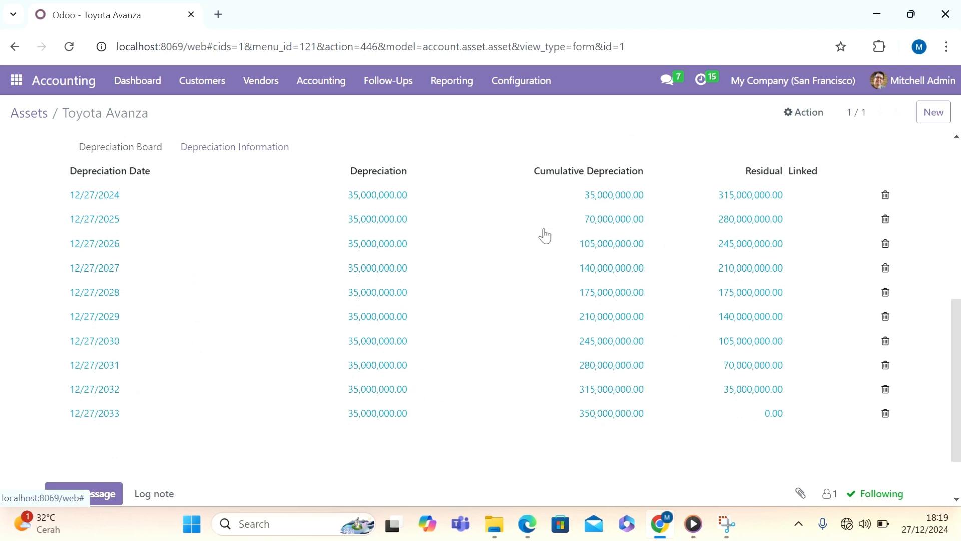
{"action": "scroll", "coordinate": [239, 148], "scroll_direction": "up", "scroll_amount": 1}
{"action": "scroll", "coordinate": [241, 152], "scroll_direction": "up", "scroll_amount": 5}
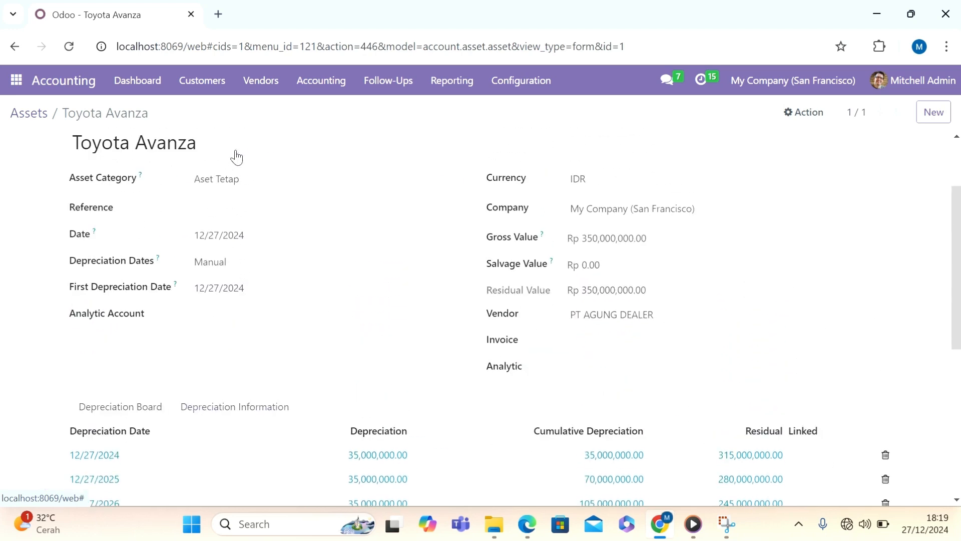
{"action": "scroll", "coordinate": [396, 271], "scroll_direction": "up", "scroll_amount": 2}
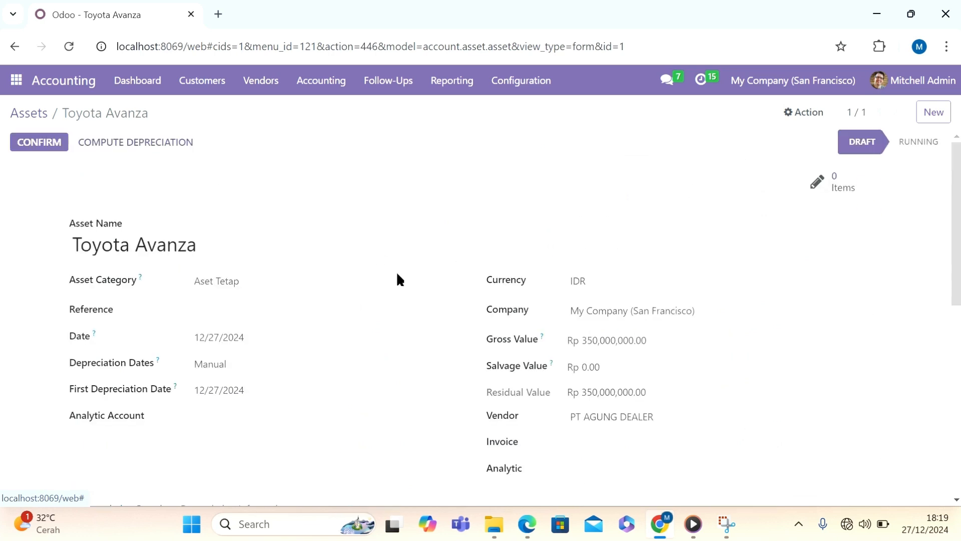
Confirm the Toyota Avanza asset and post journal entry MISC/2024/12/0001 for Rp 350,000,000.00.
{"action": "left_click", "coordinate": [39, 143]}
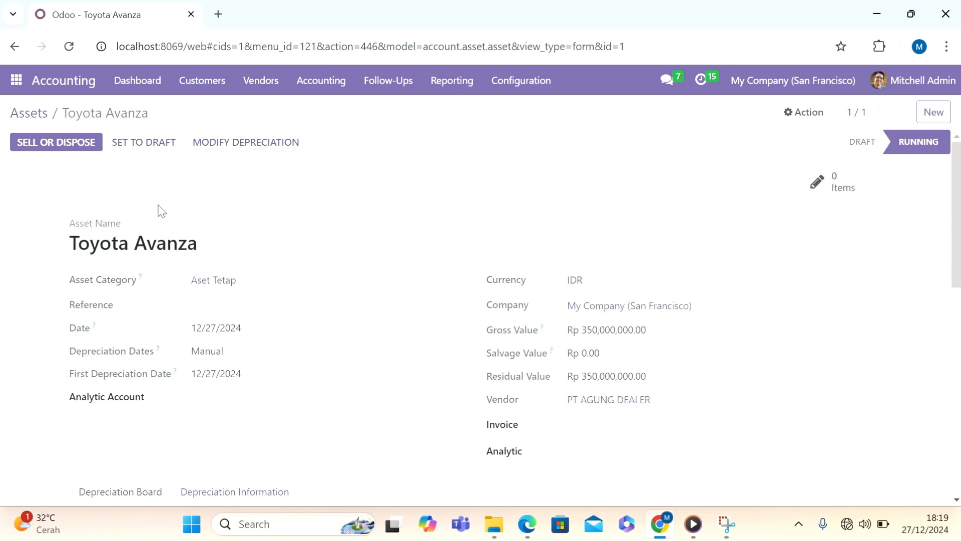
{"action": "left_click", "coordinate": [63, 145]}
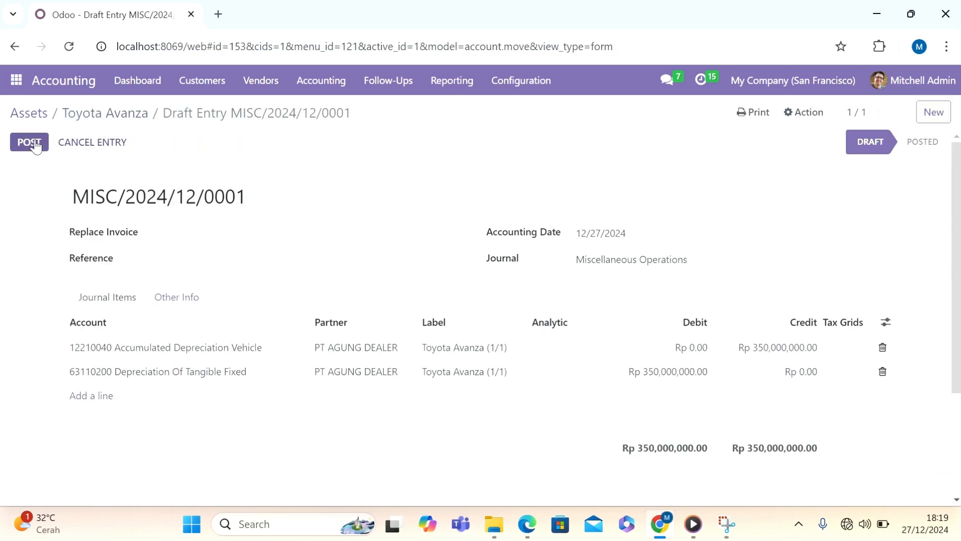
{"action": "left_click", "coordinate": [31, 142]}
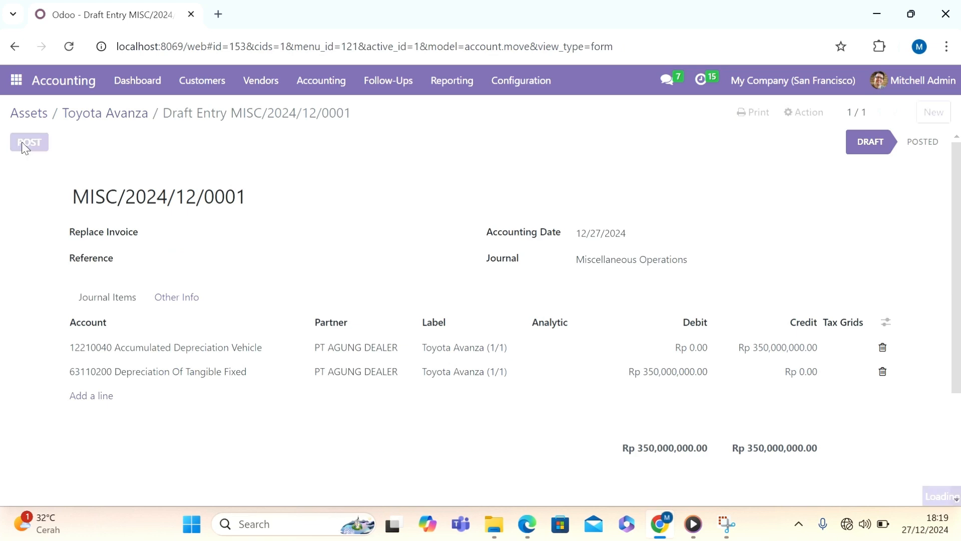
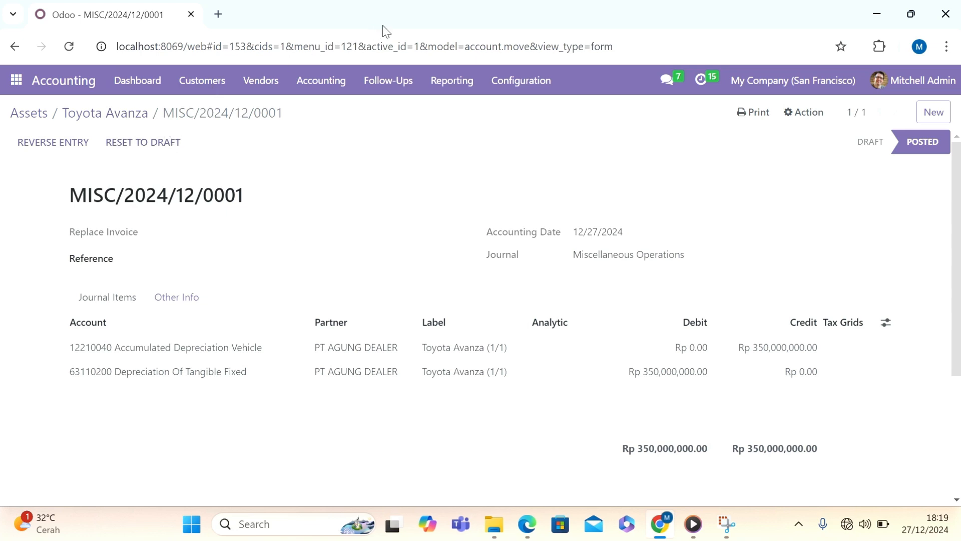
Open the Toyota Avanza asset from Accounting's Assets list to check its Close status and Rp 0.00 residual.
{"action": "left_click", "coordinate": [16, 81]}
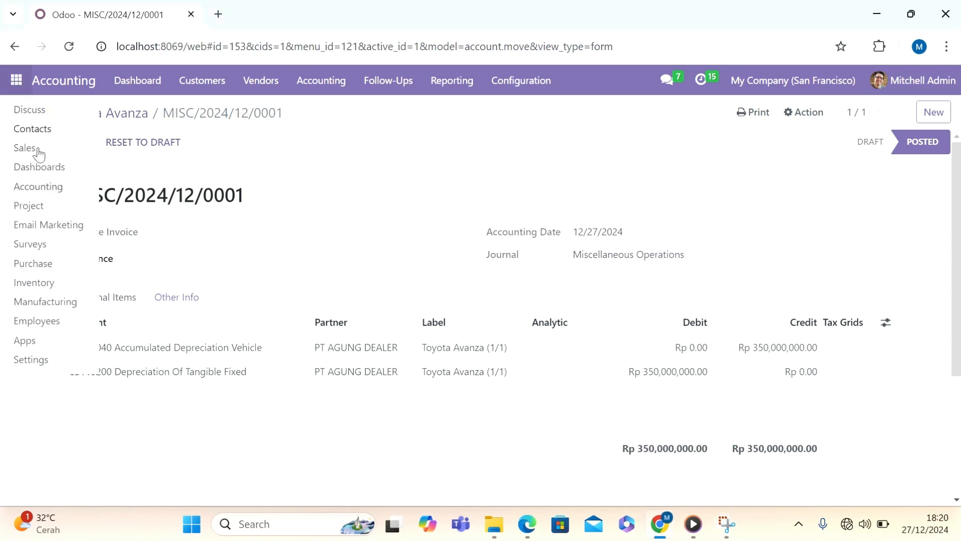
{"action": "left_click", "coordinate": [49, 186]}
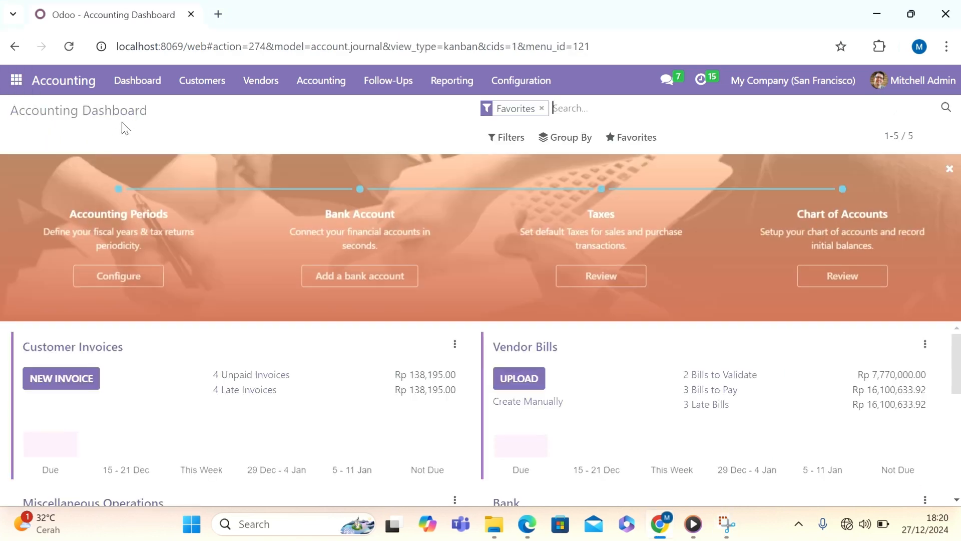
{"action": "left_click", "coordinate": [304, 88]}
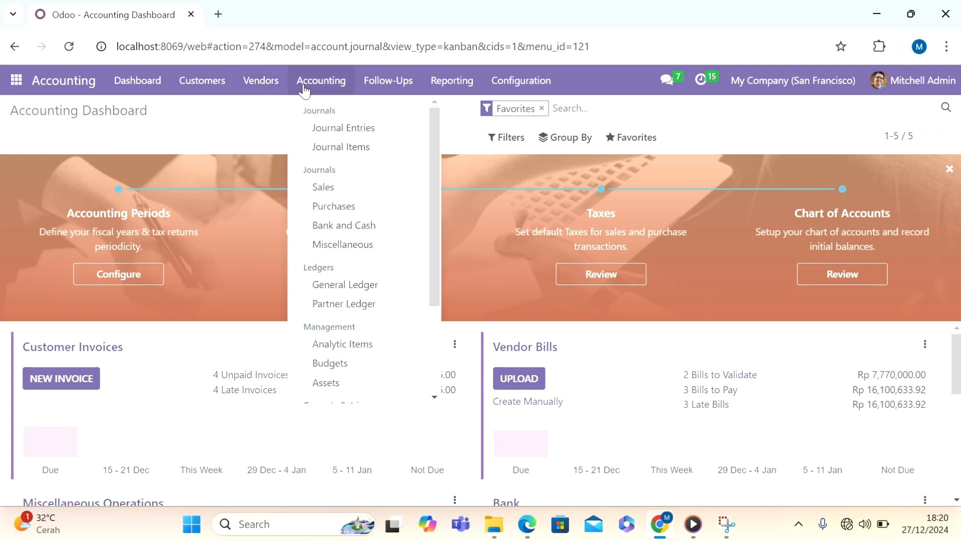
{"action": "left_click", "coordinate": [327, 383]}
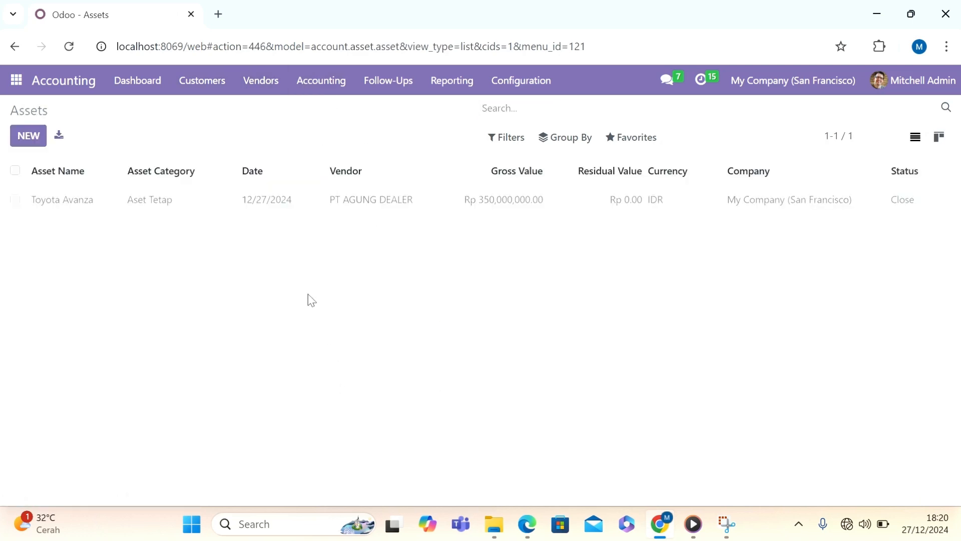
{"action": "left_click", "coordinate": [311, 198]}
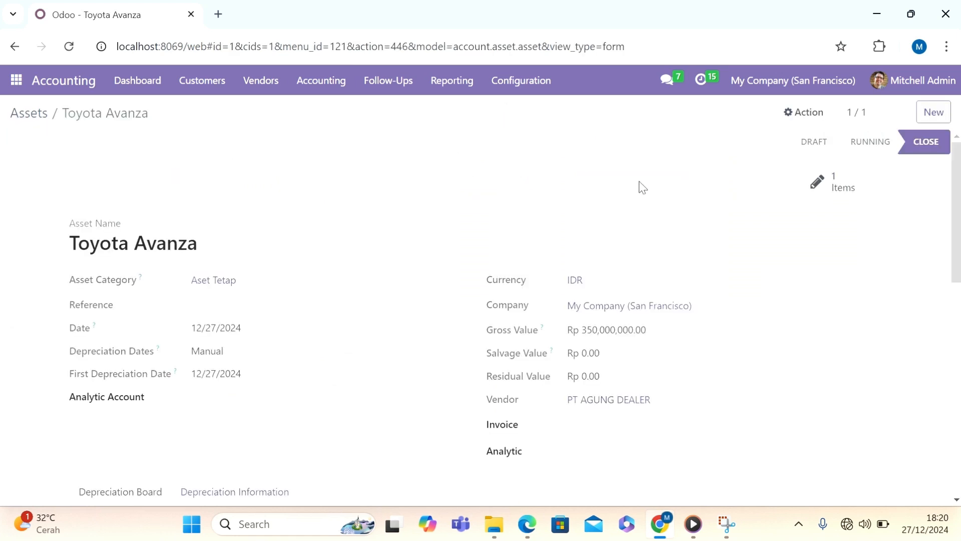
{"action": "scroll", "coordinate": [643, 188], "scroll_direction": "down", "scroll_amount": 2}
{"action": "scroll", "coordinate": [643, 187], "scroll_direction": "up", "scroll_amount": 2}
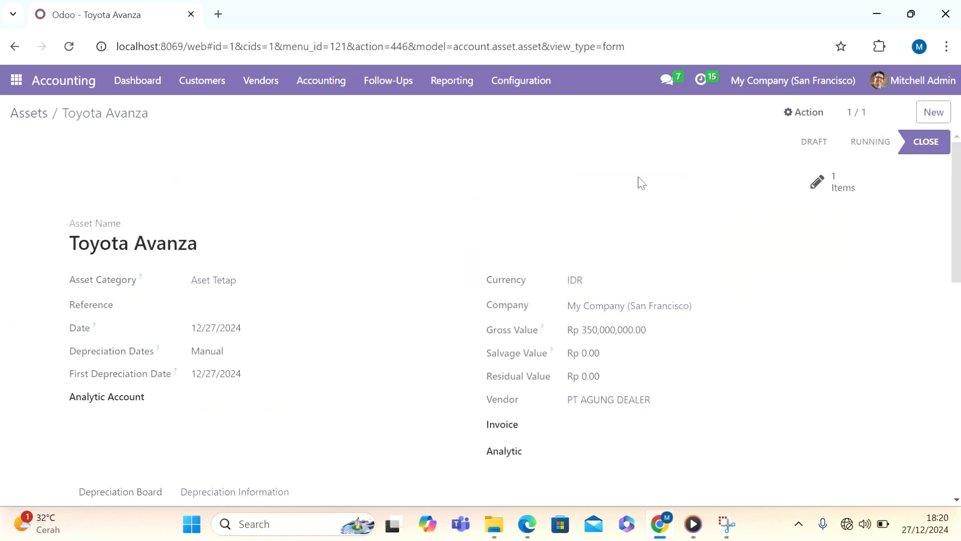